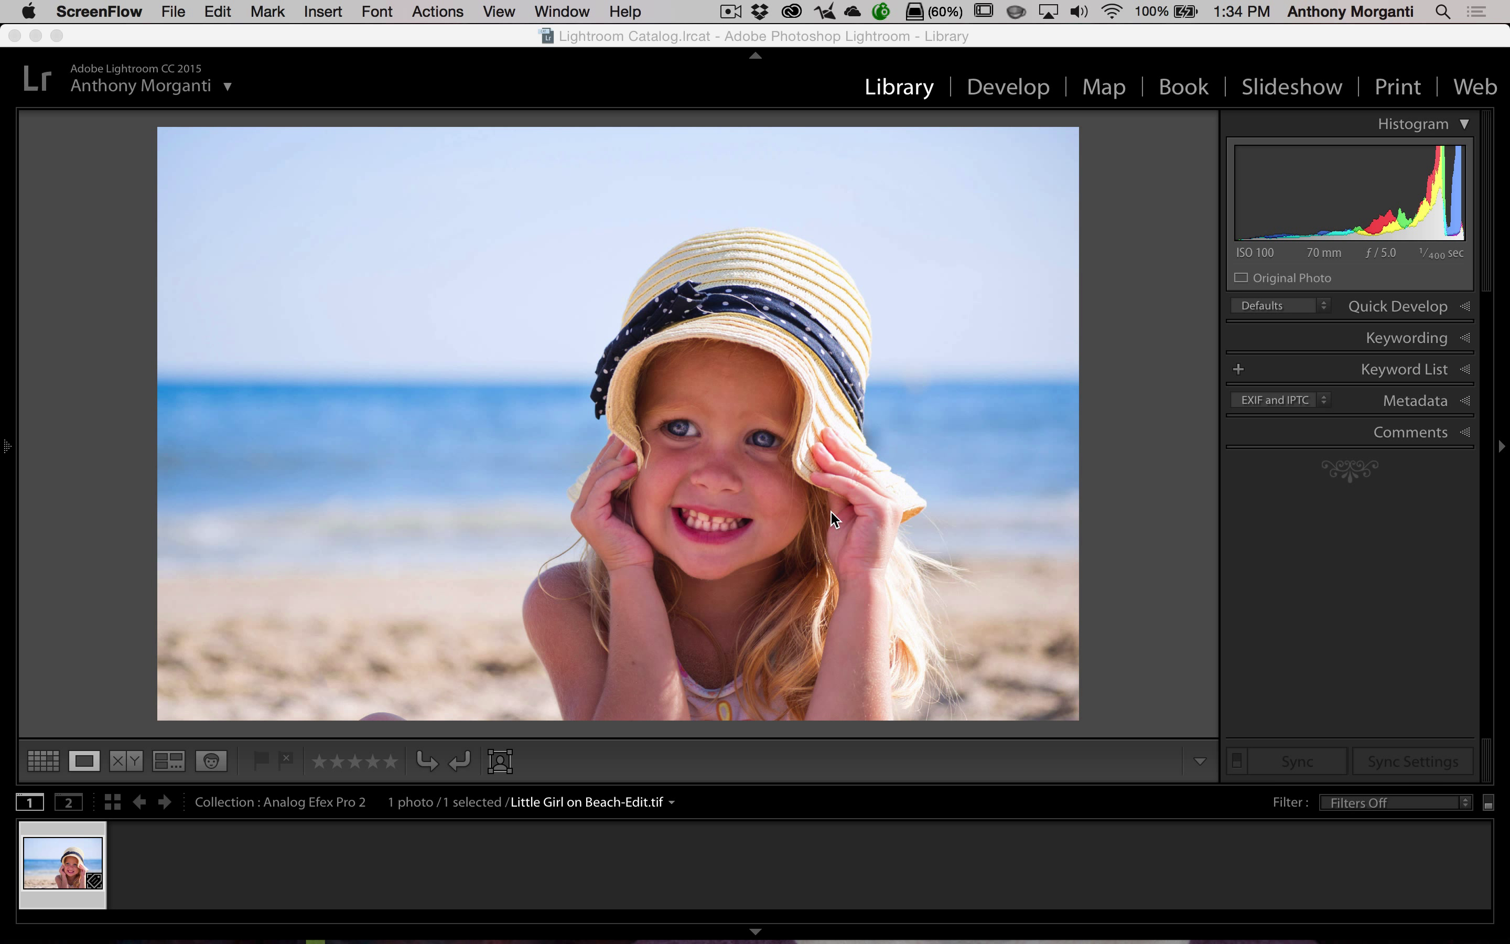
Step: Open the beach photo in Analog Efex Pro 2 from Lightroom with the Edit Original option, and maximize the editor window
left_click(893, 382)
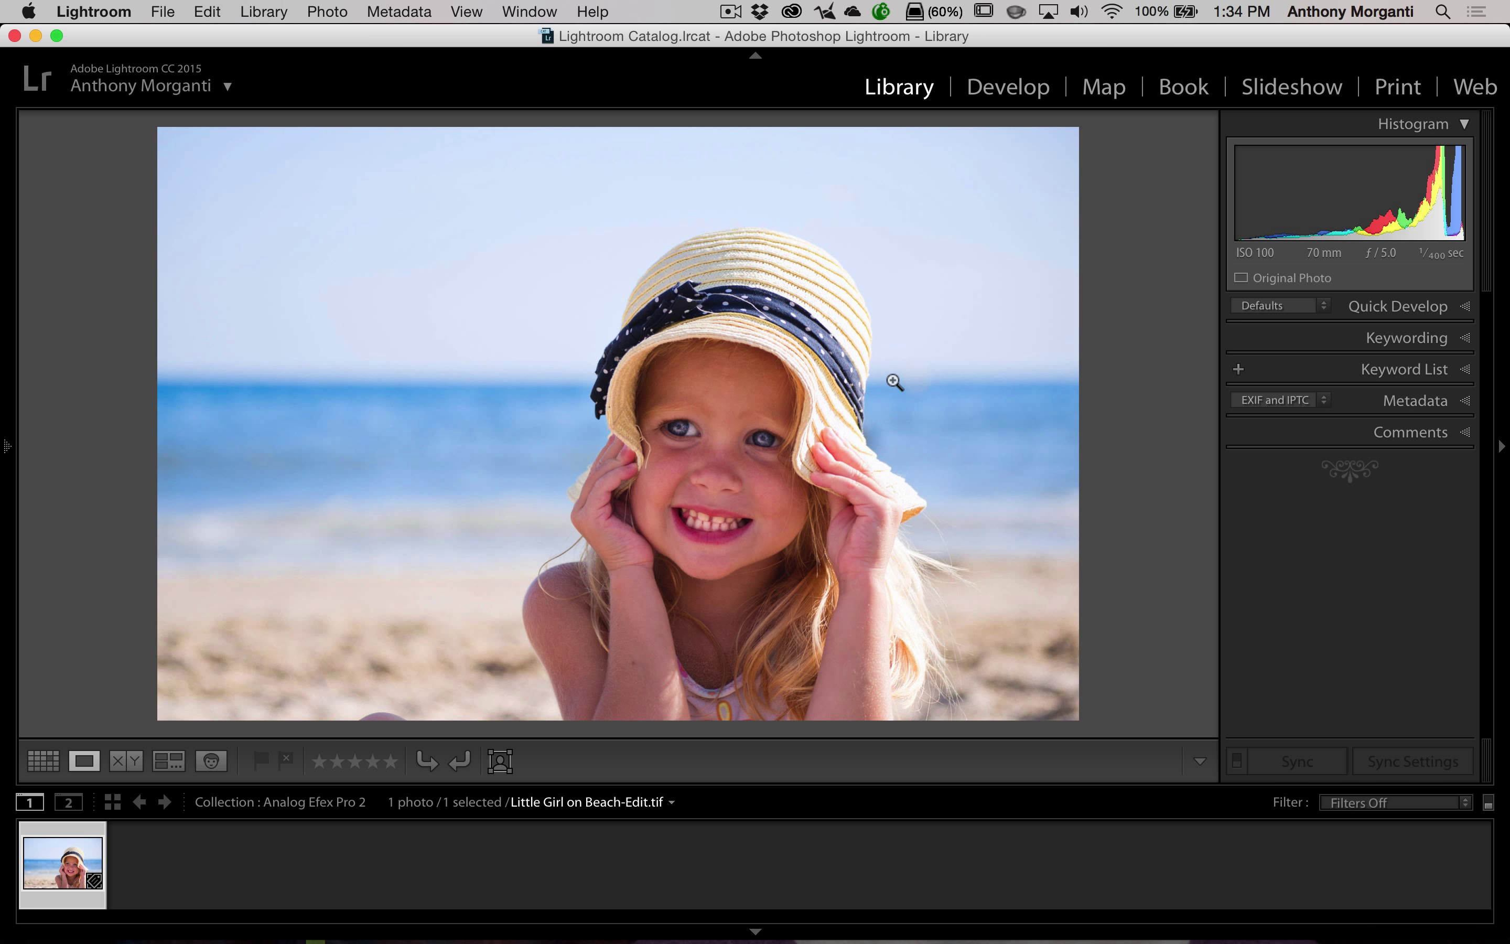
right_click(894, 382)
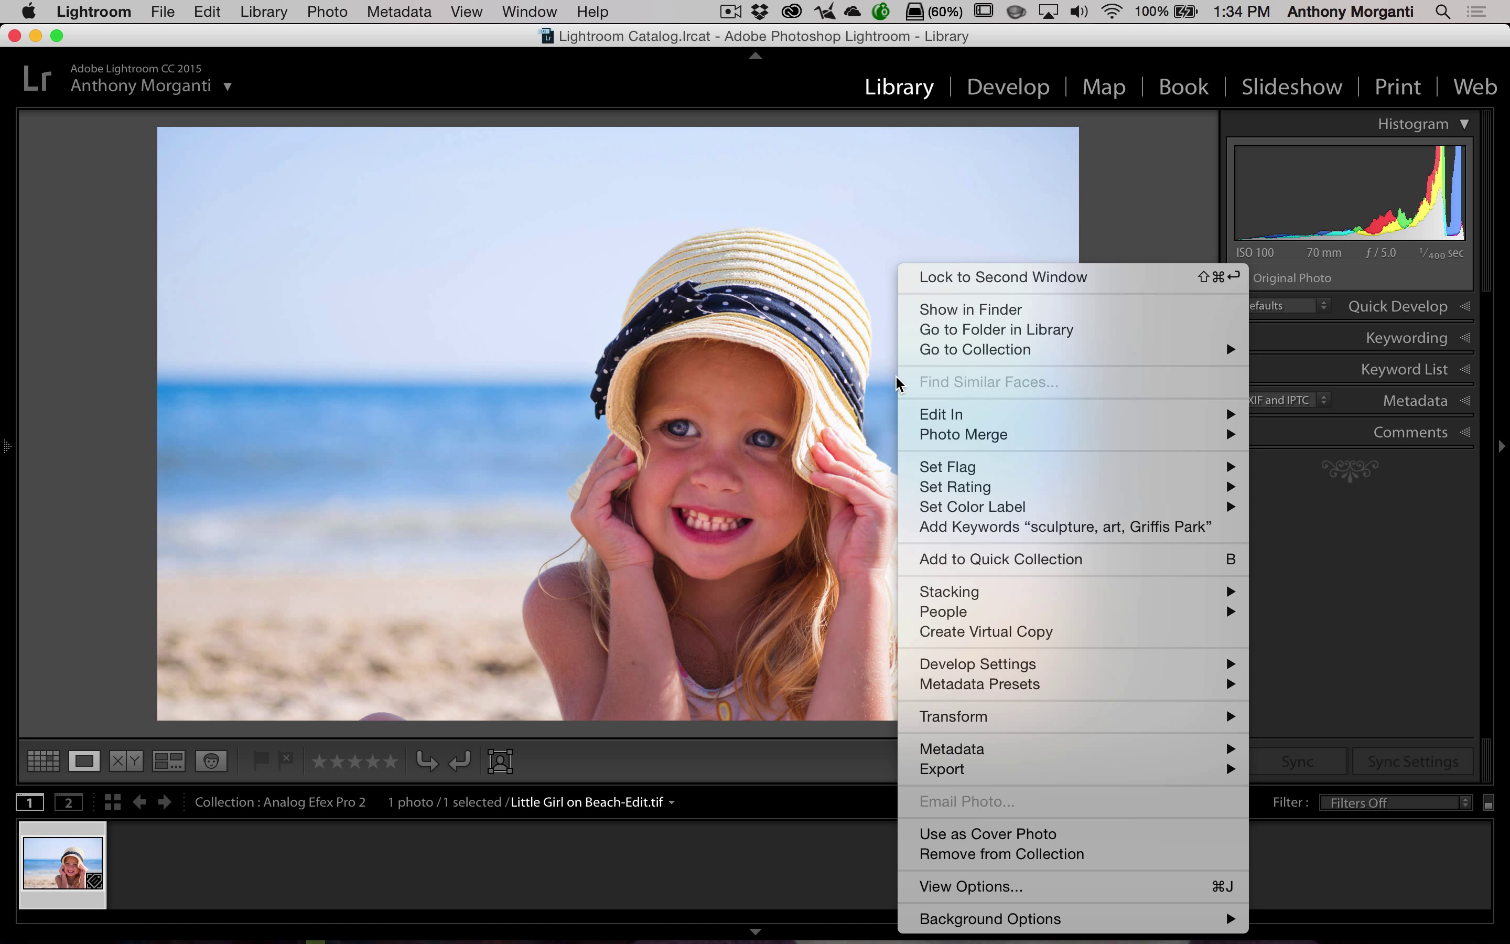
mouse_move(905, 414)
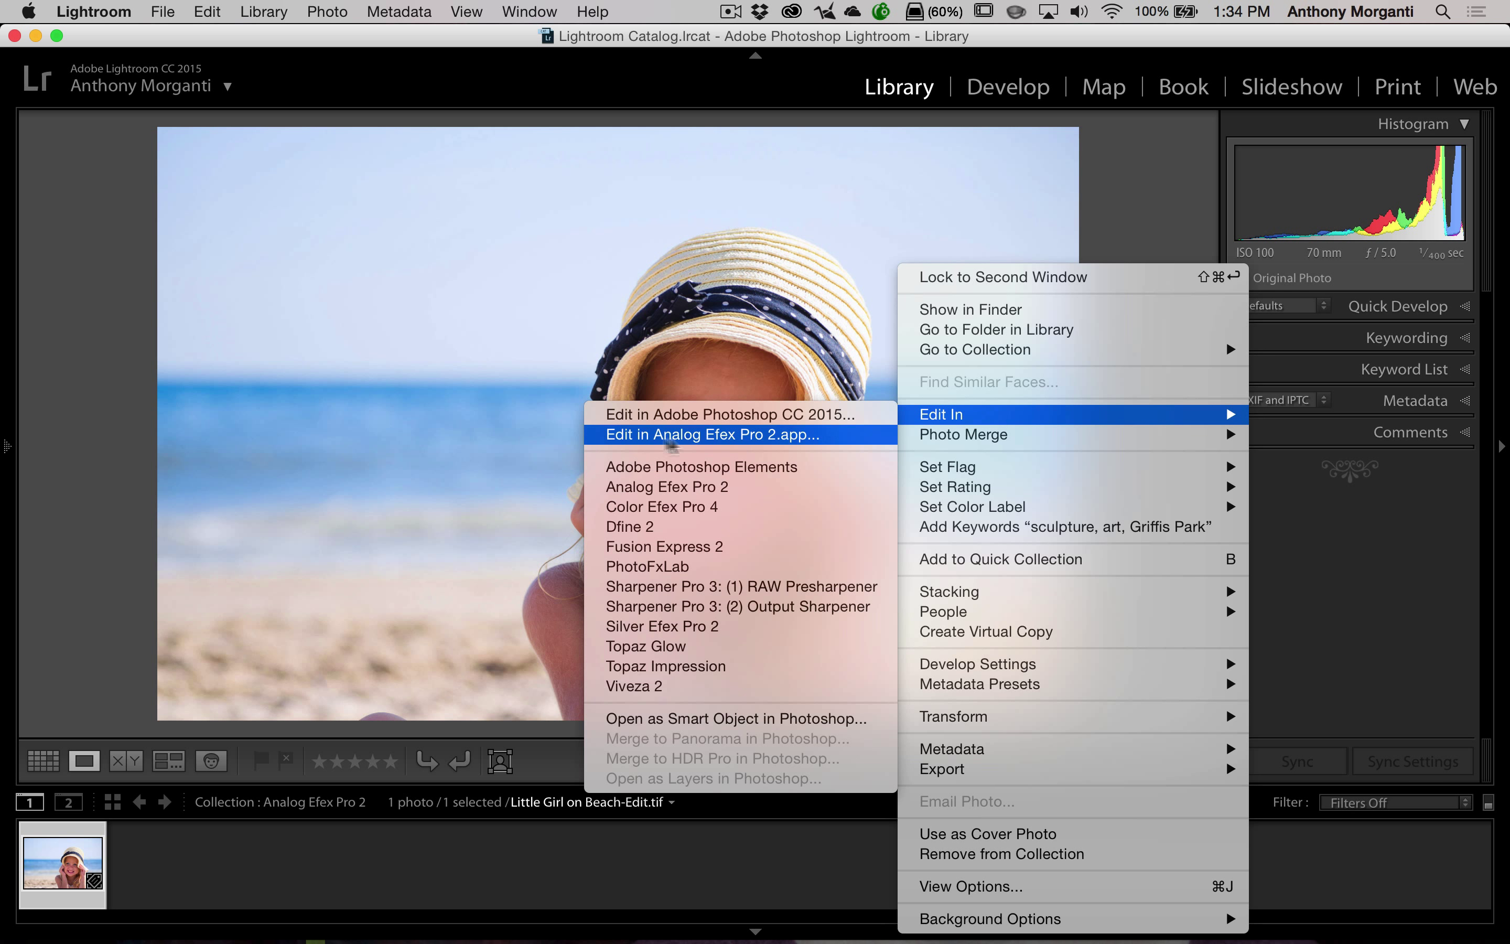
left_click(714, 435)
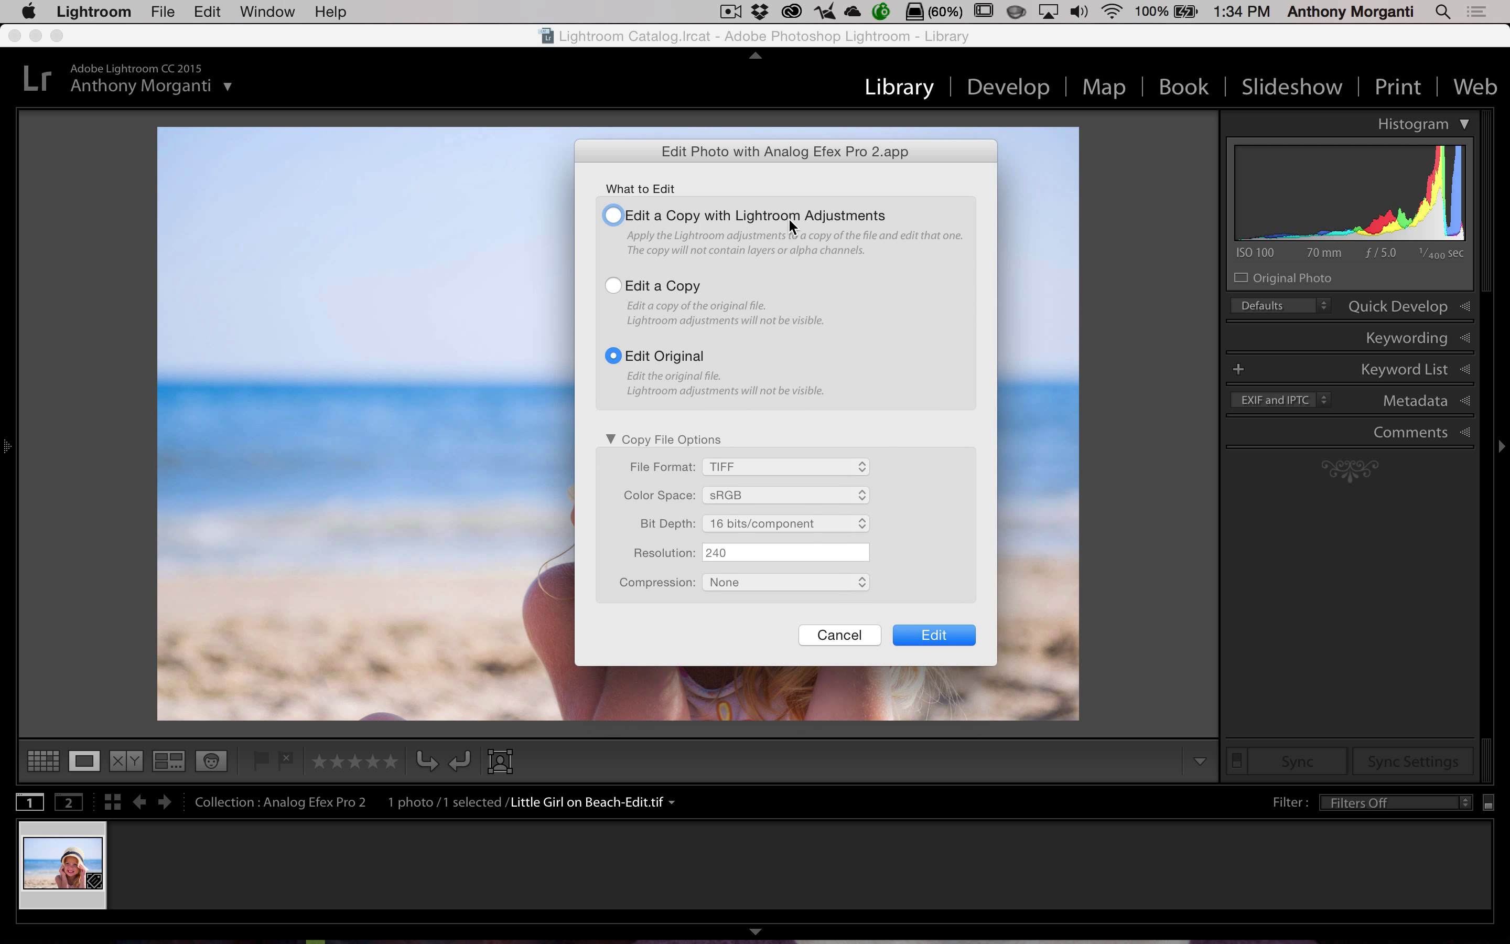
left_click(614, 217)
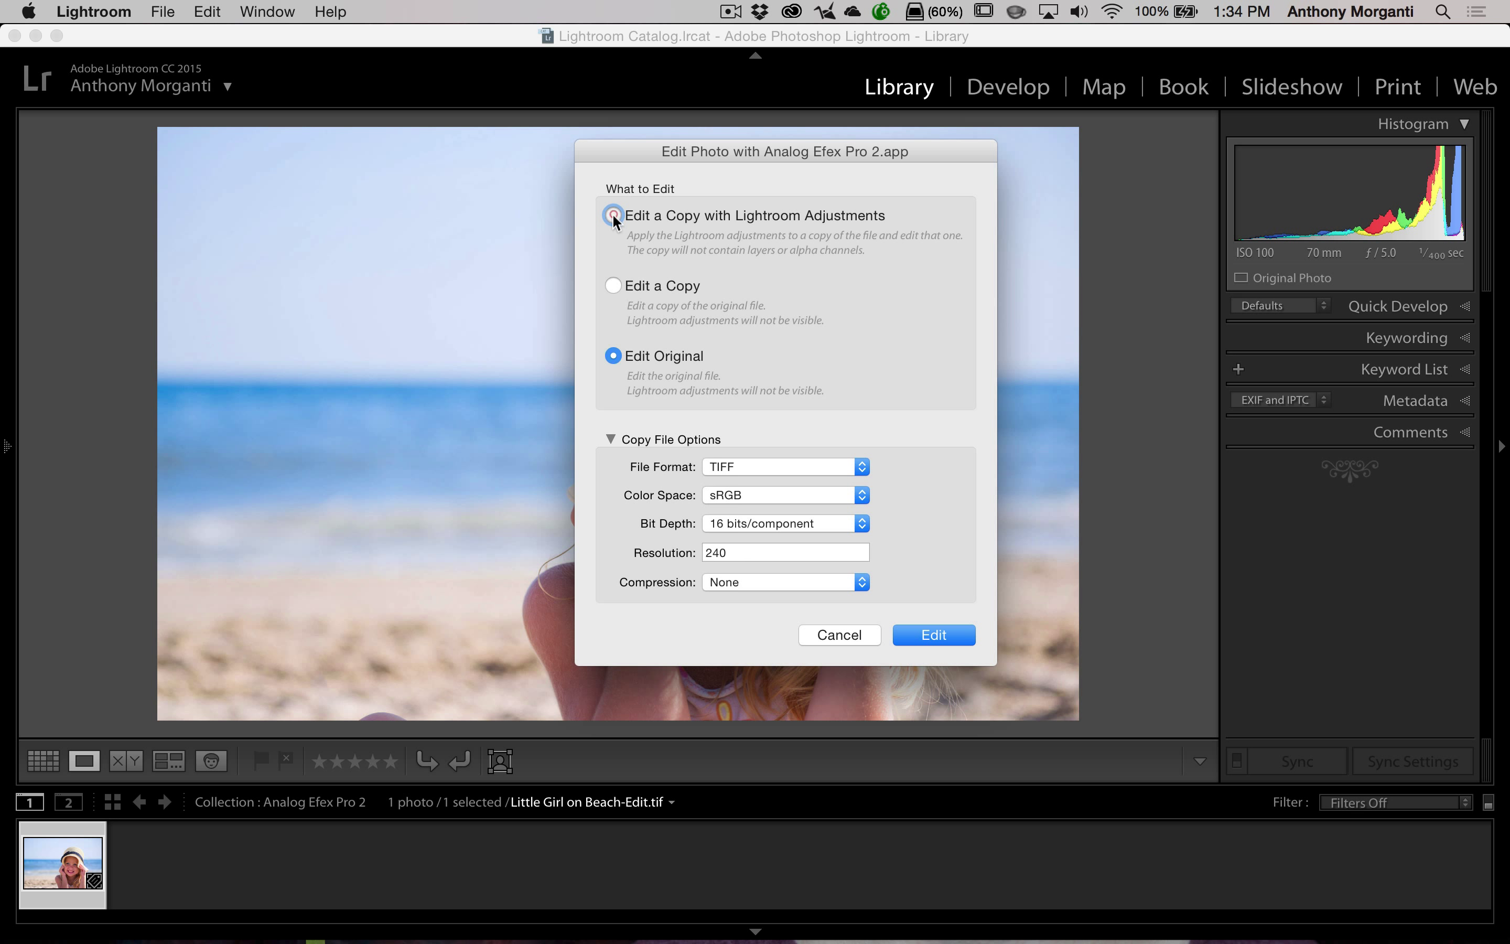
left_click(613, 356)
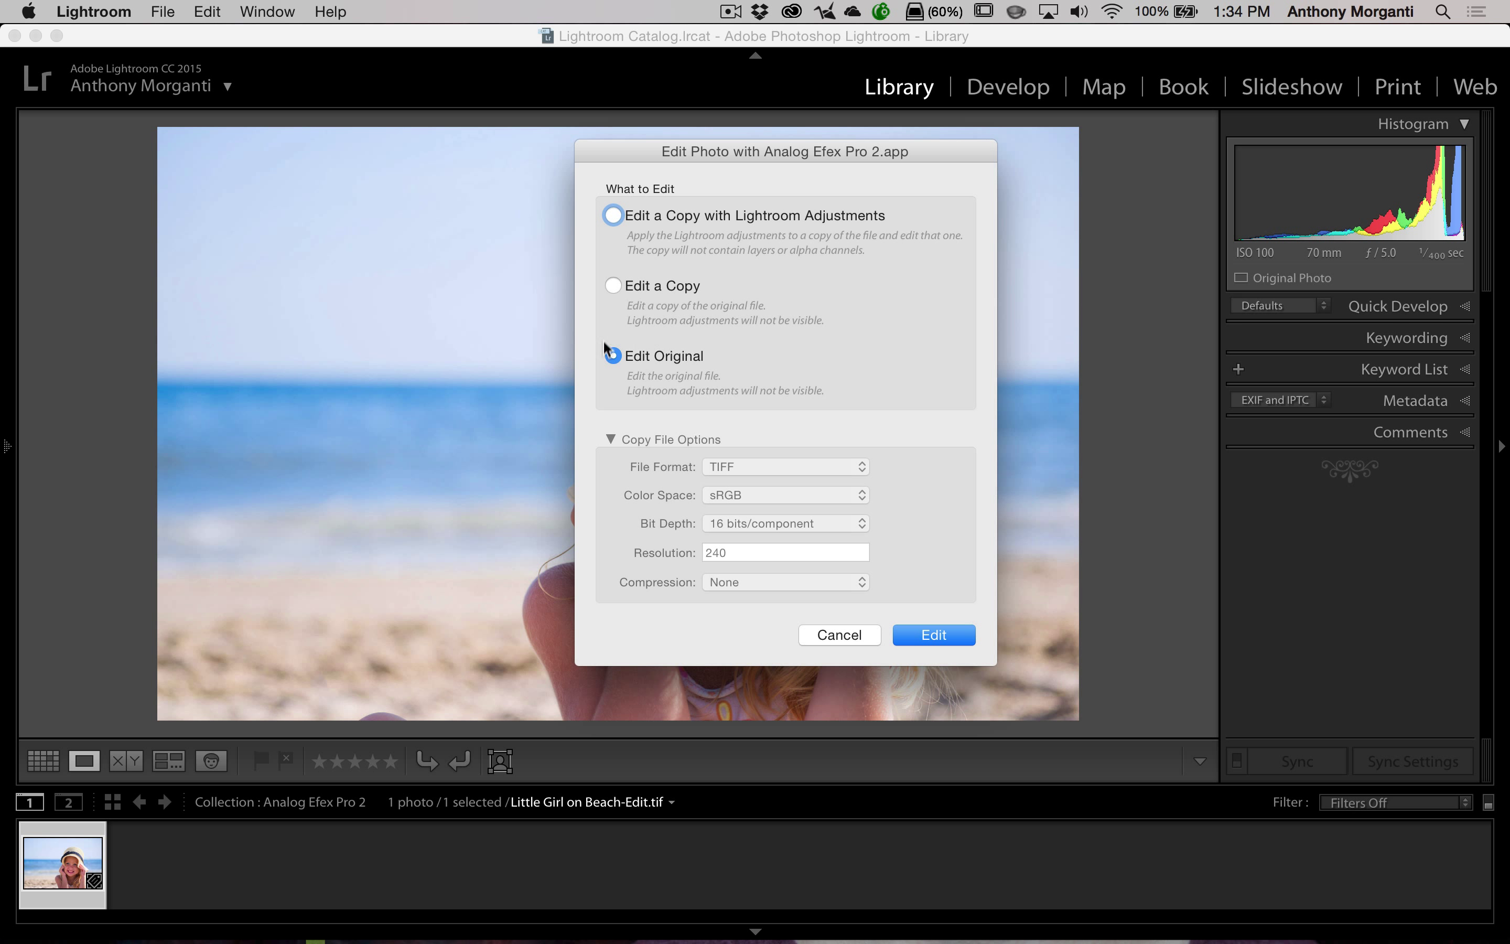
left_click(935, 633)
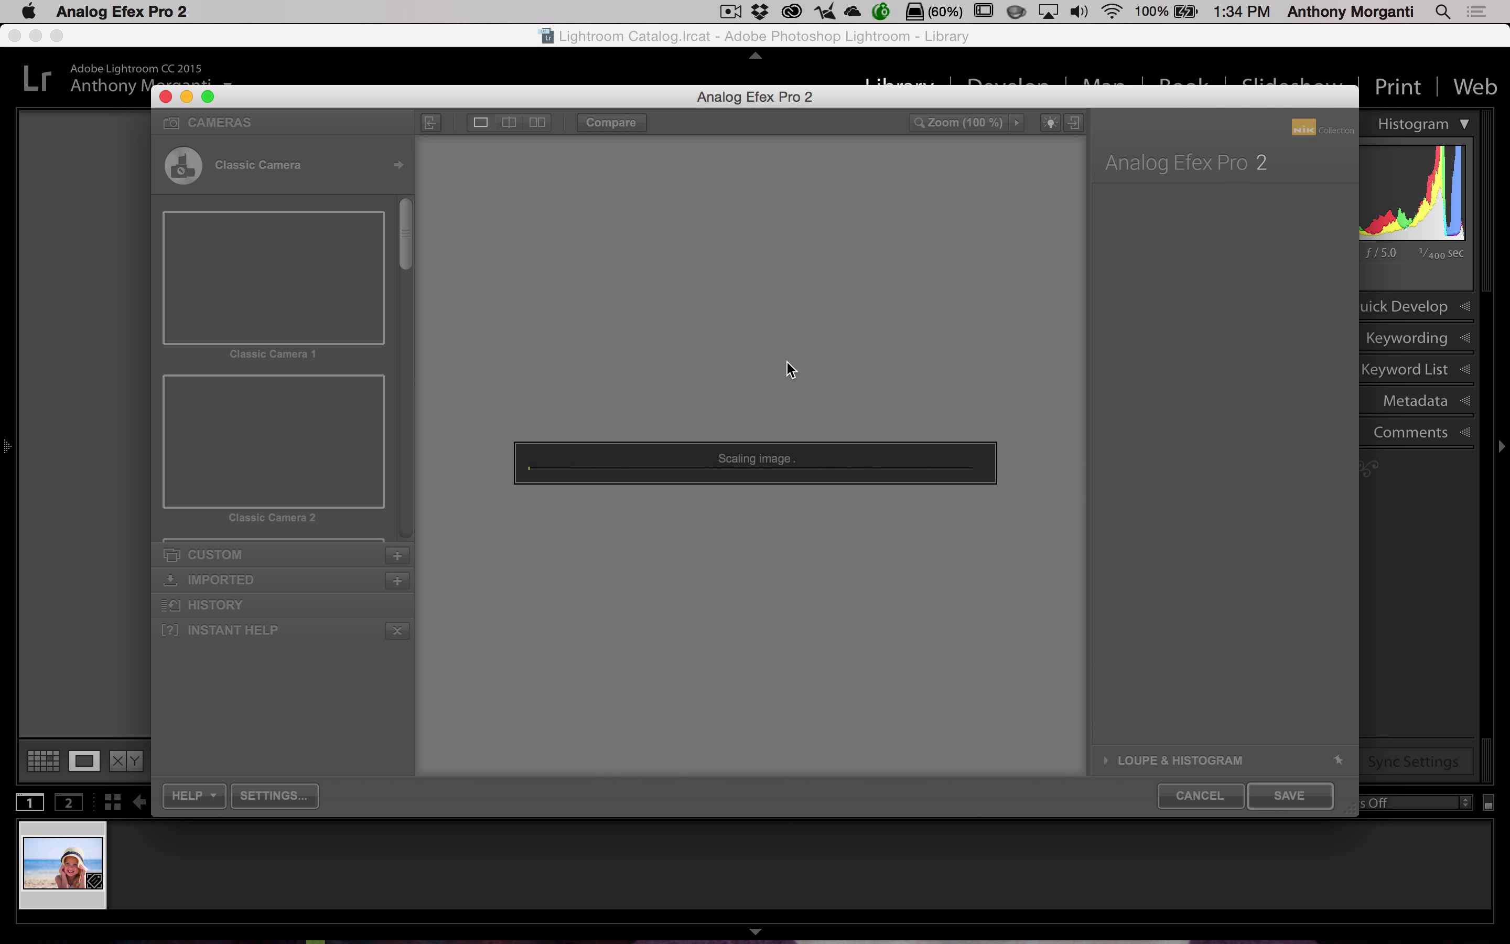
left_click(208, 97)
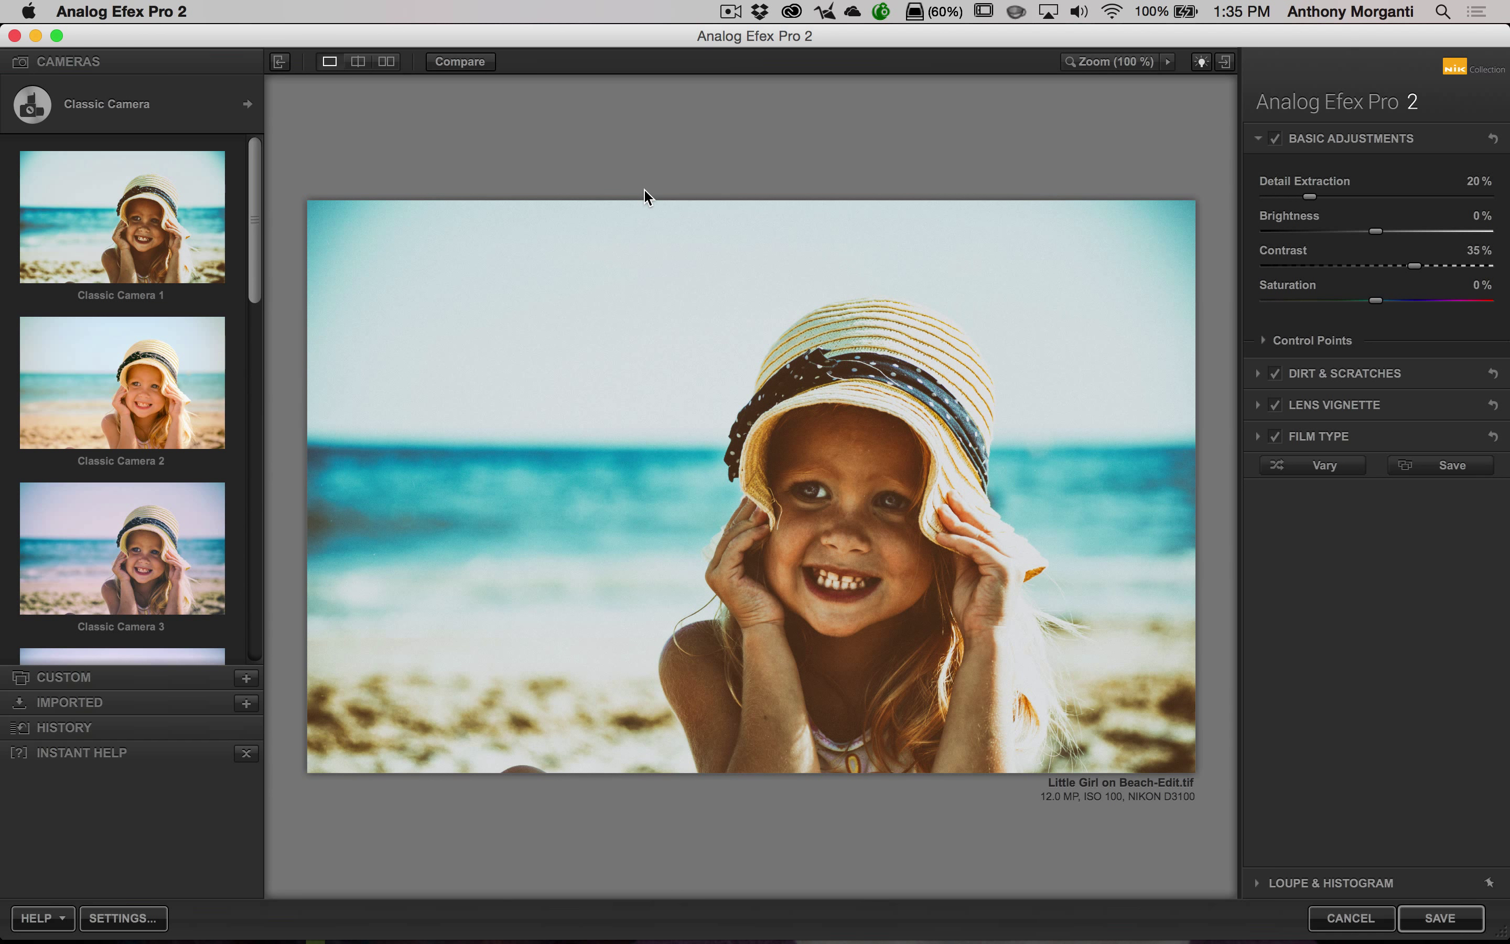
Step: Browse the presets of the Black and White, Color Cast and Motion cameras, and return to the Classic Camera presets
left_click(137, 111)
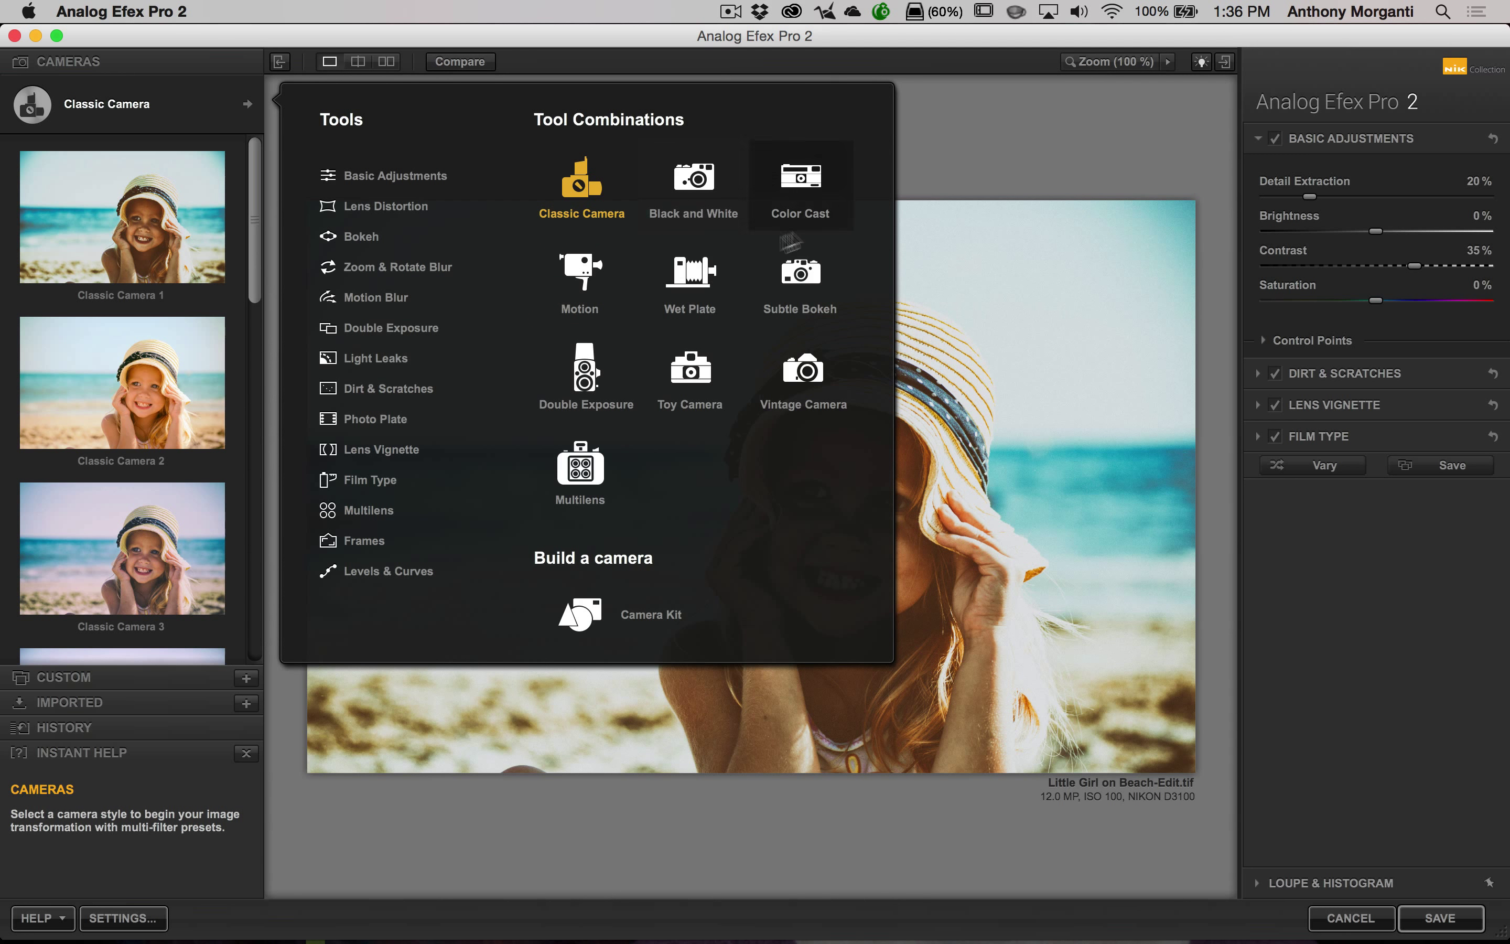
left_click(697, 187)
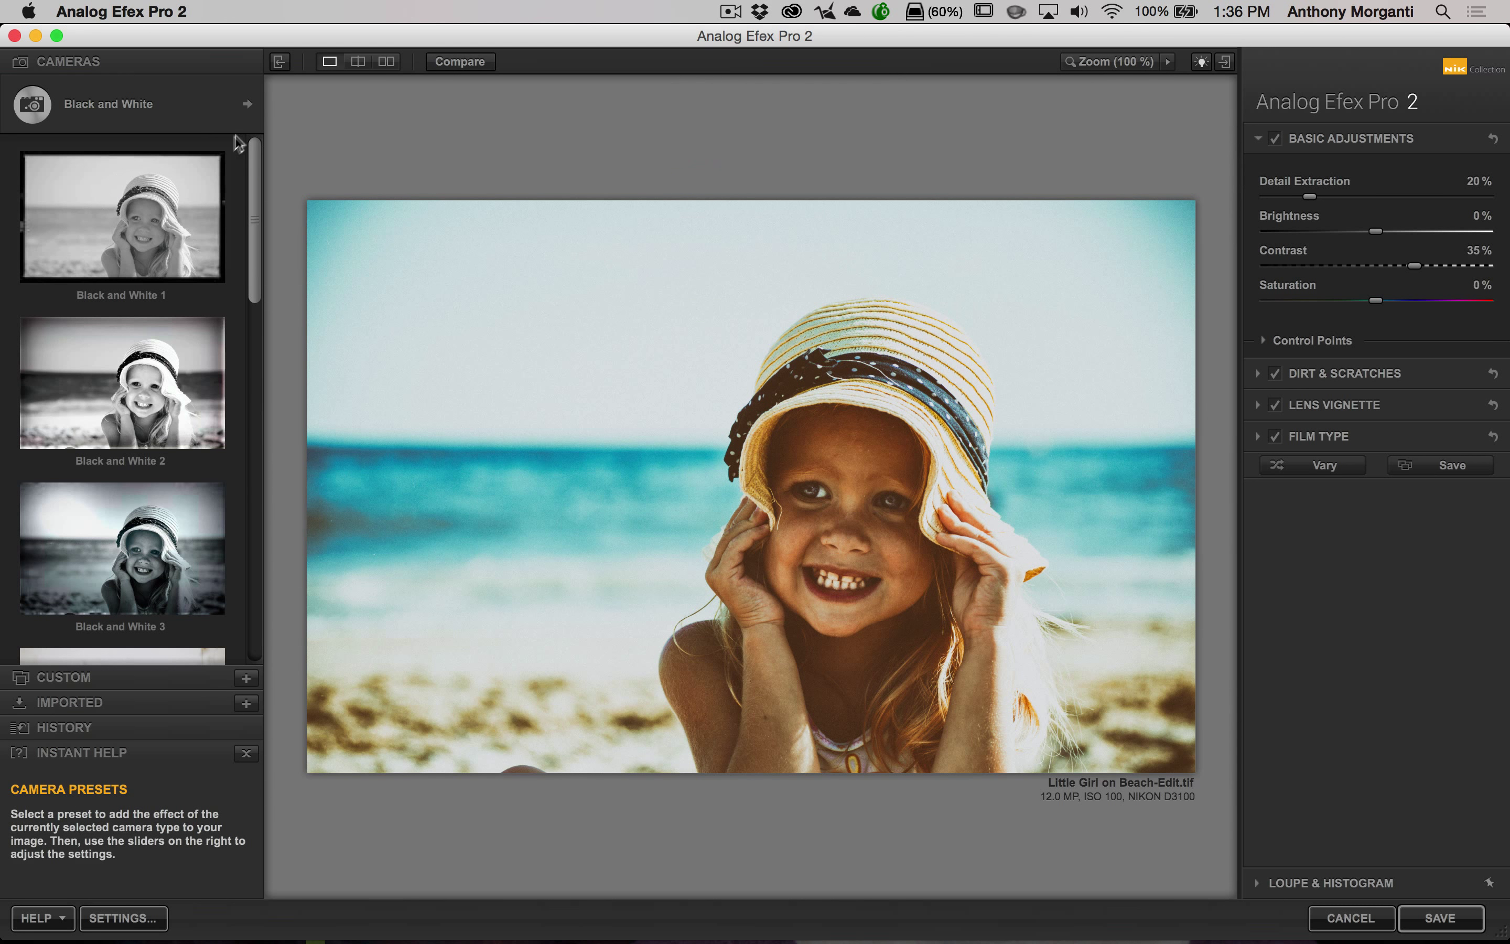
left_click(240, 104)
left_click(790, 193)
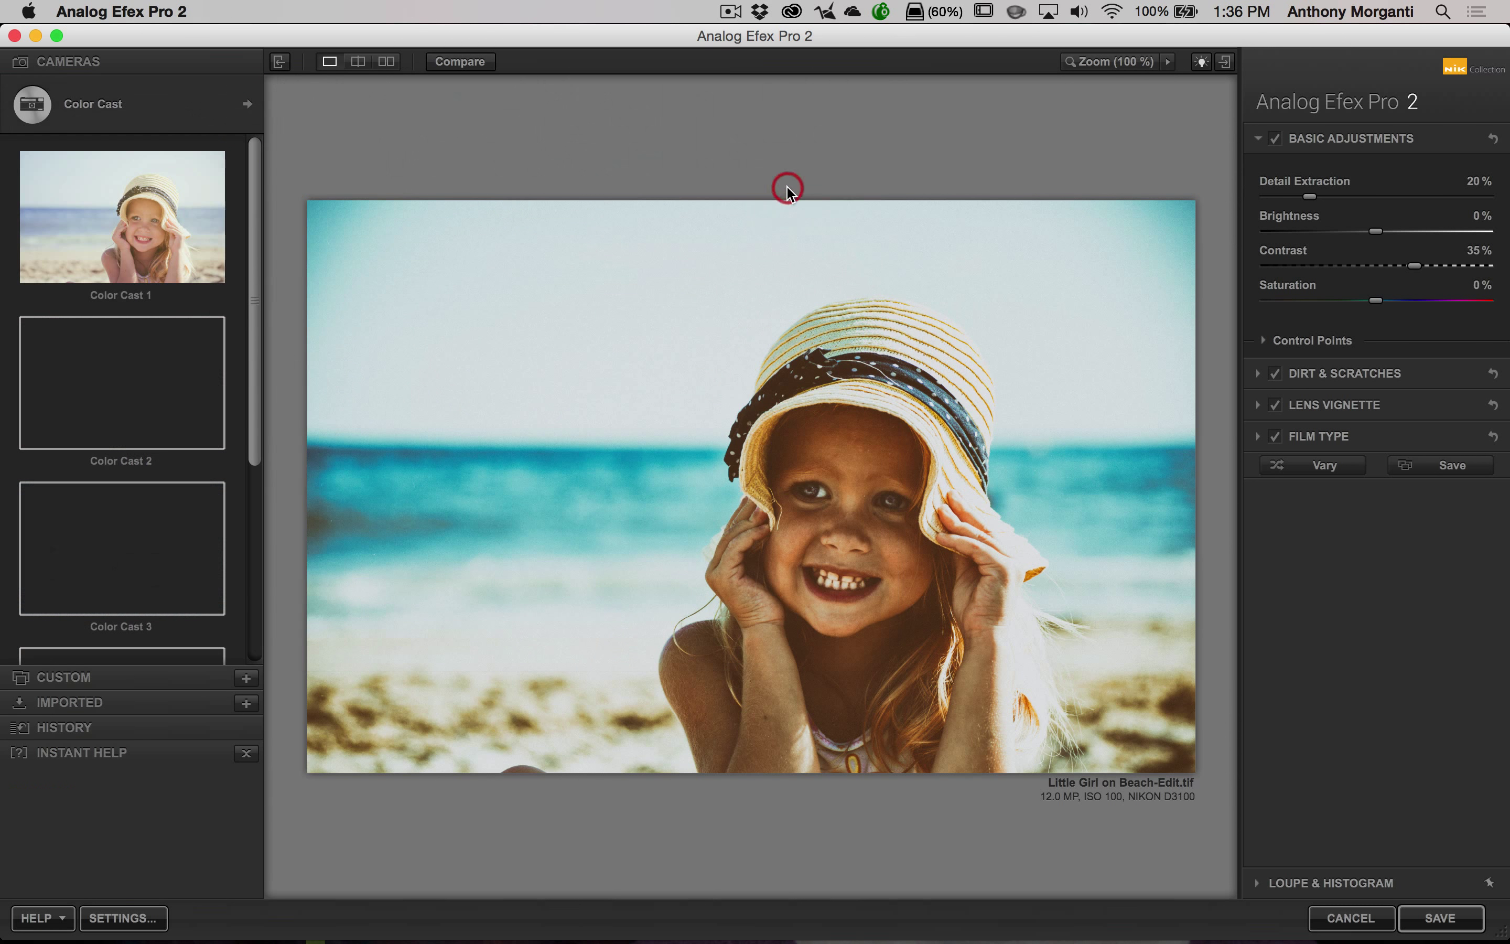
left_click(247, 104)
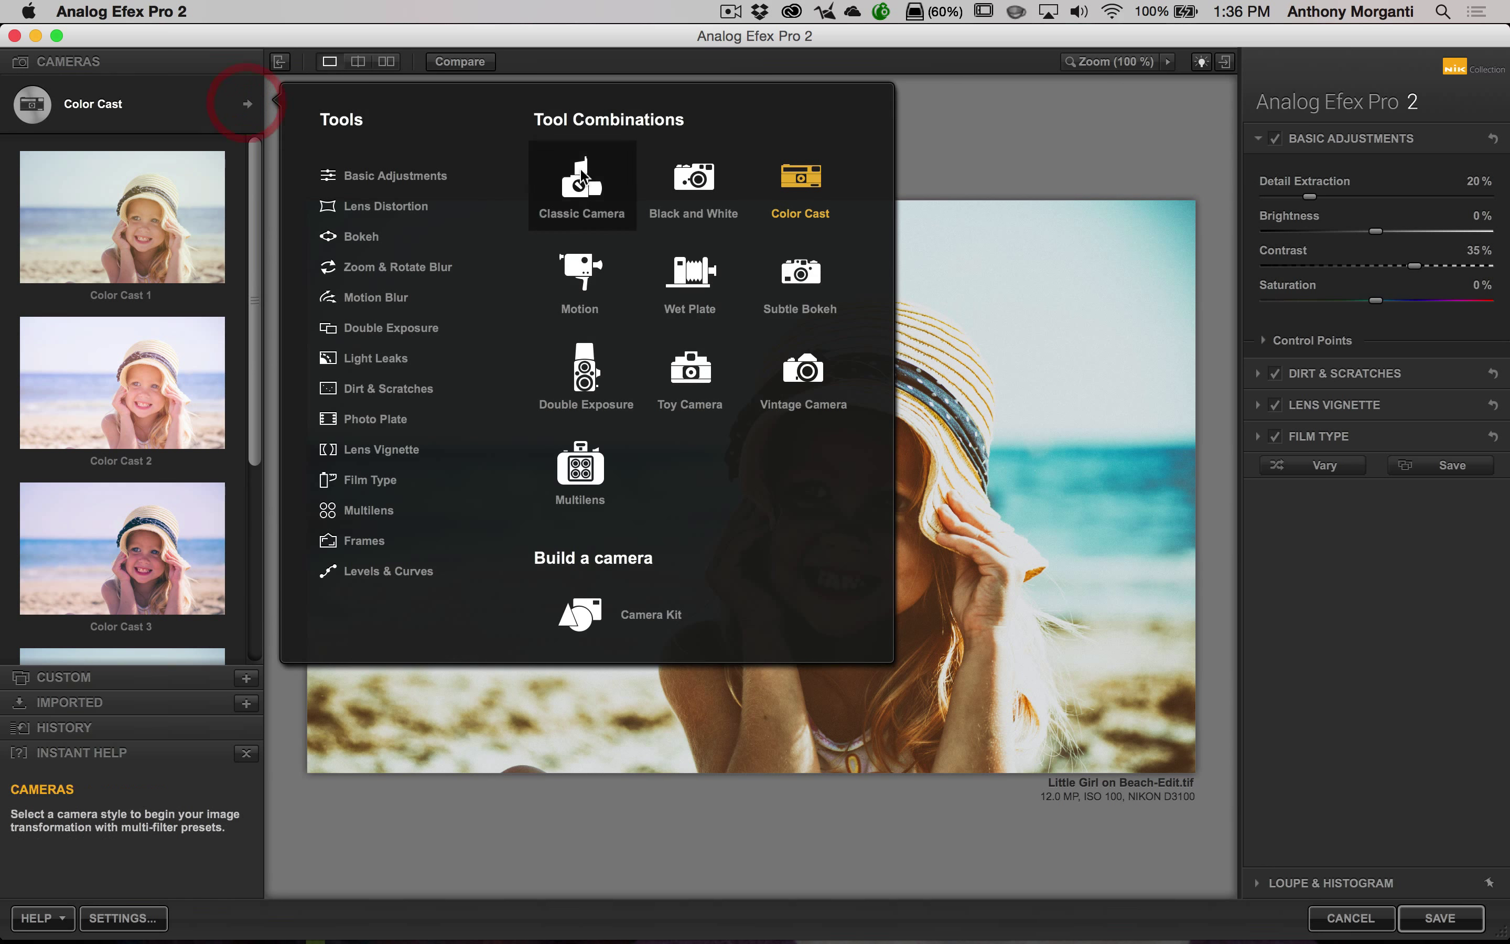
left_click(585, 256)
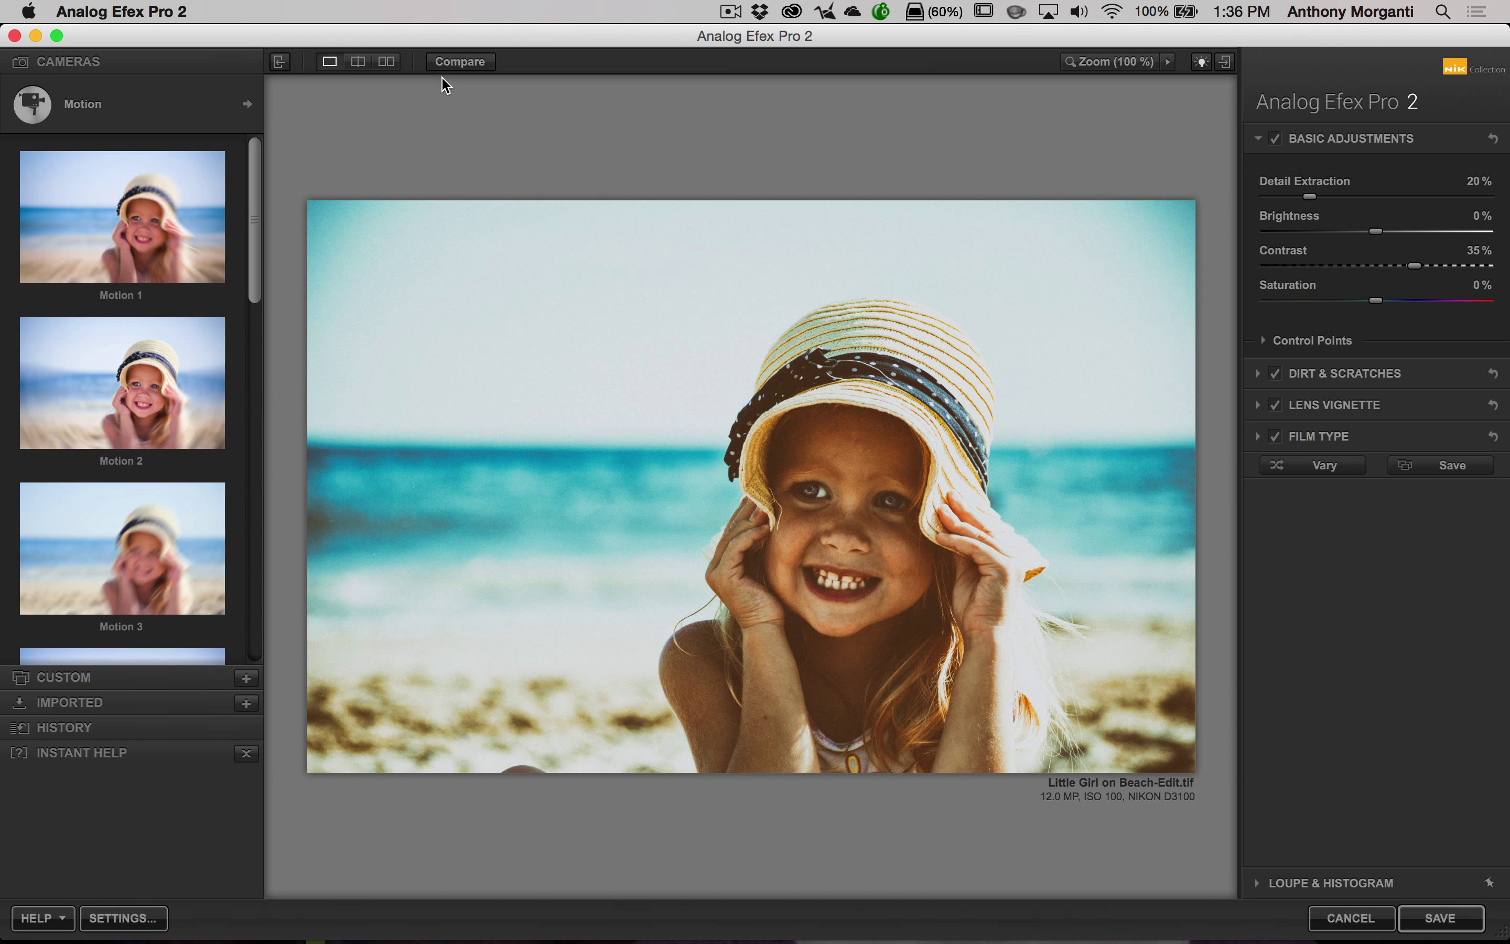
left_click(247, 104)
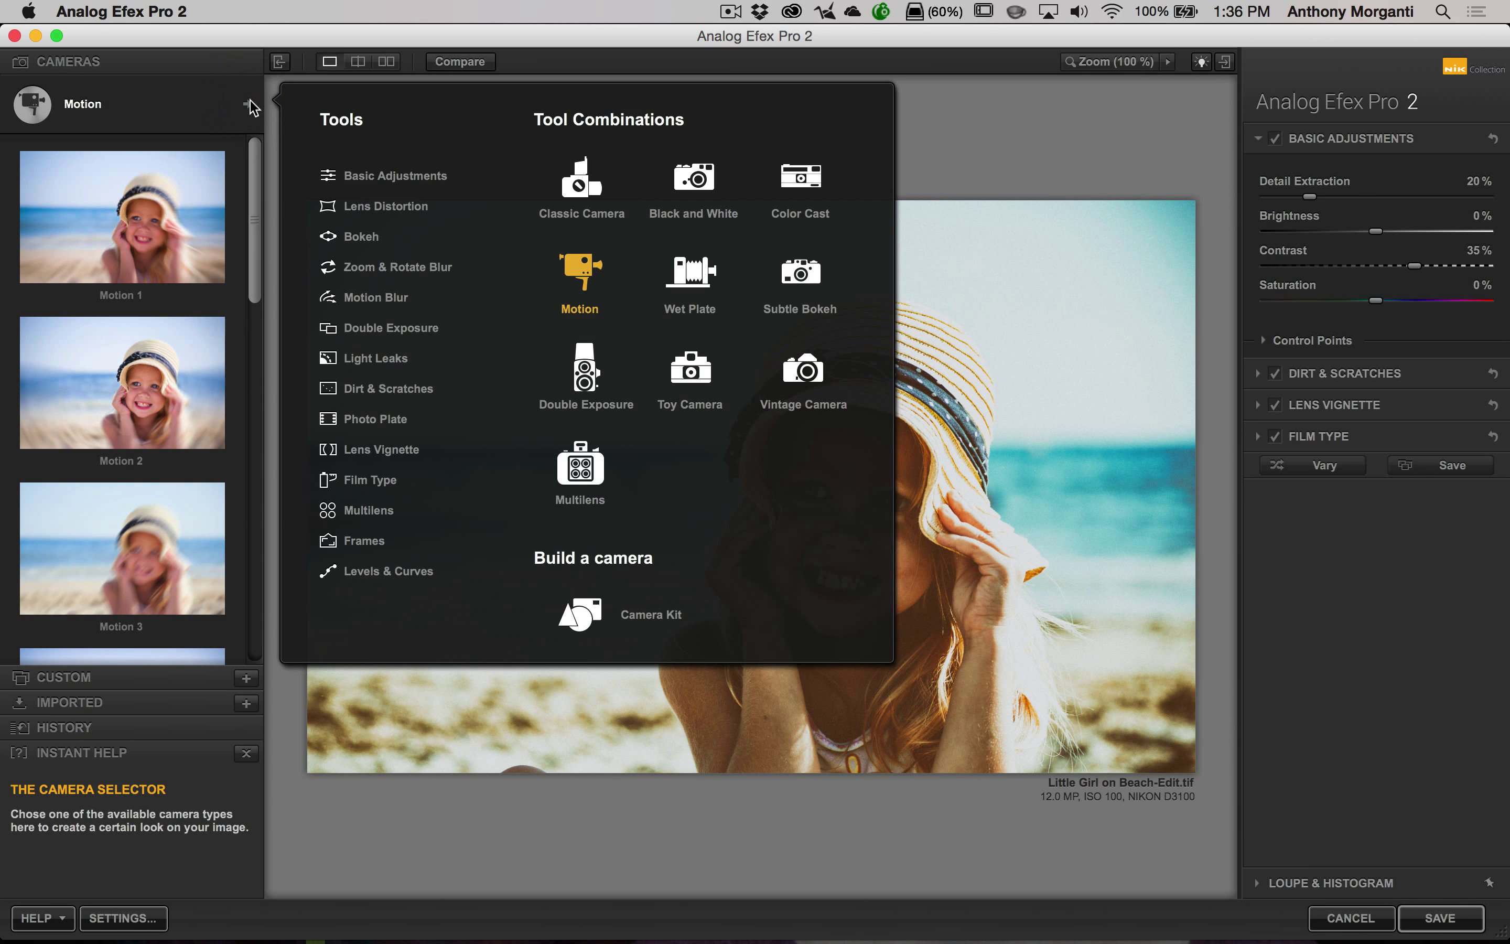
left_click(580, 178)
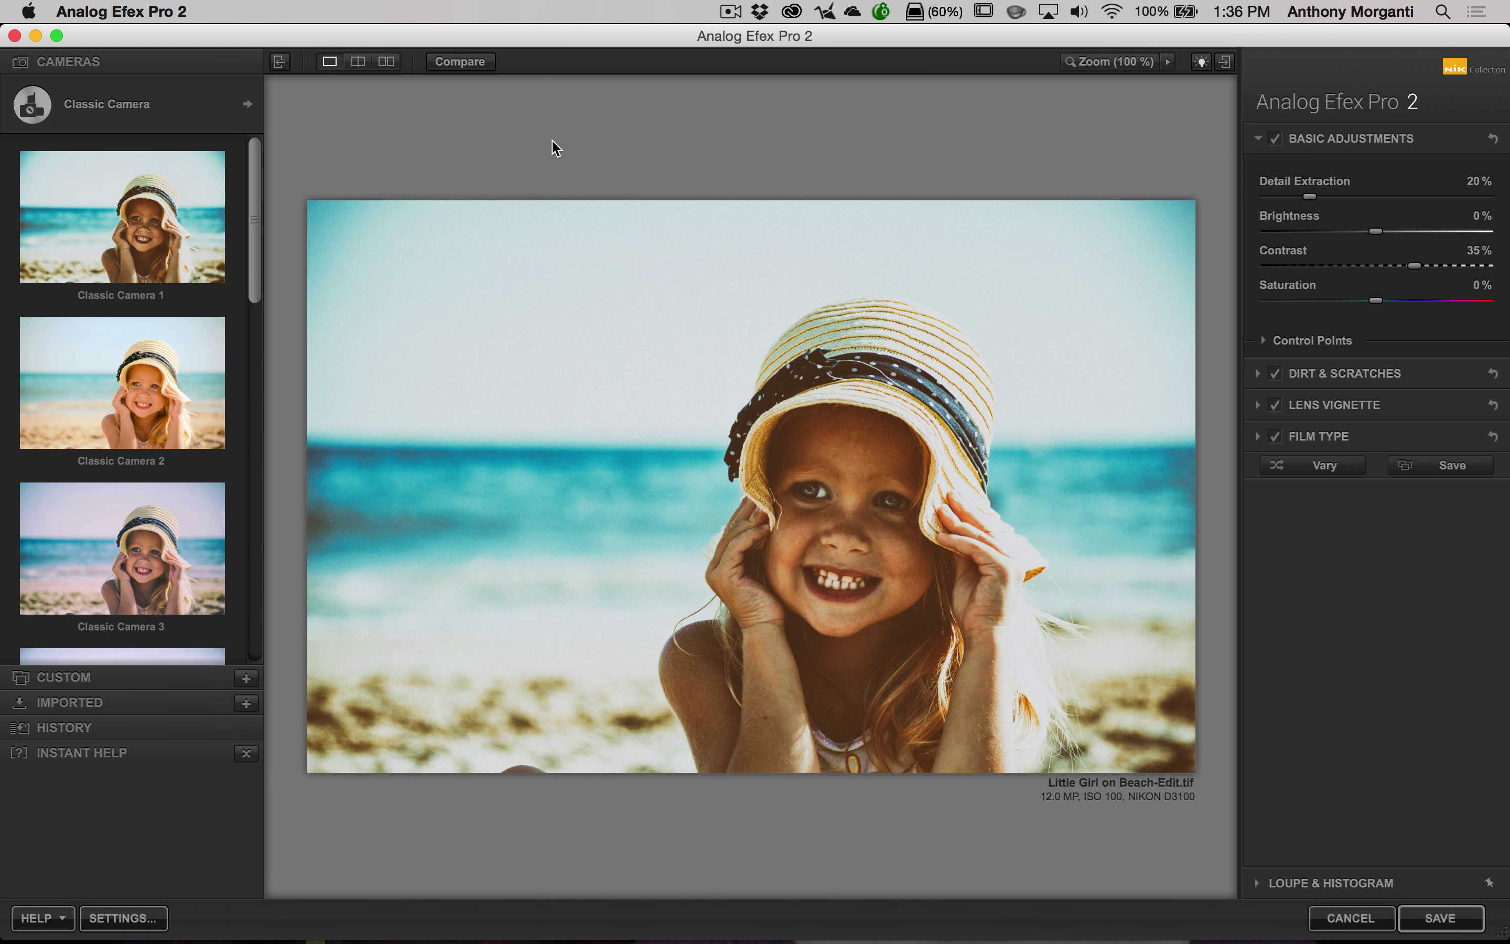
mouse_move(208, 112)
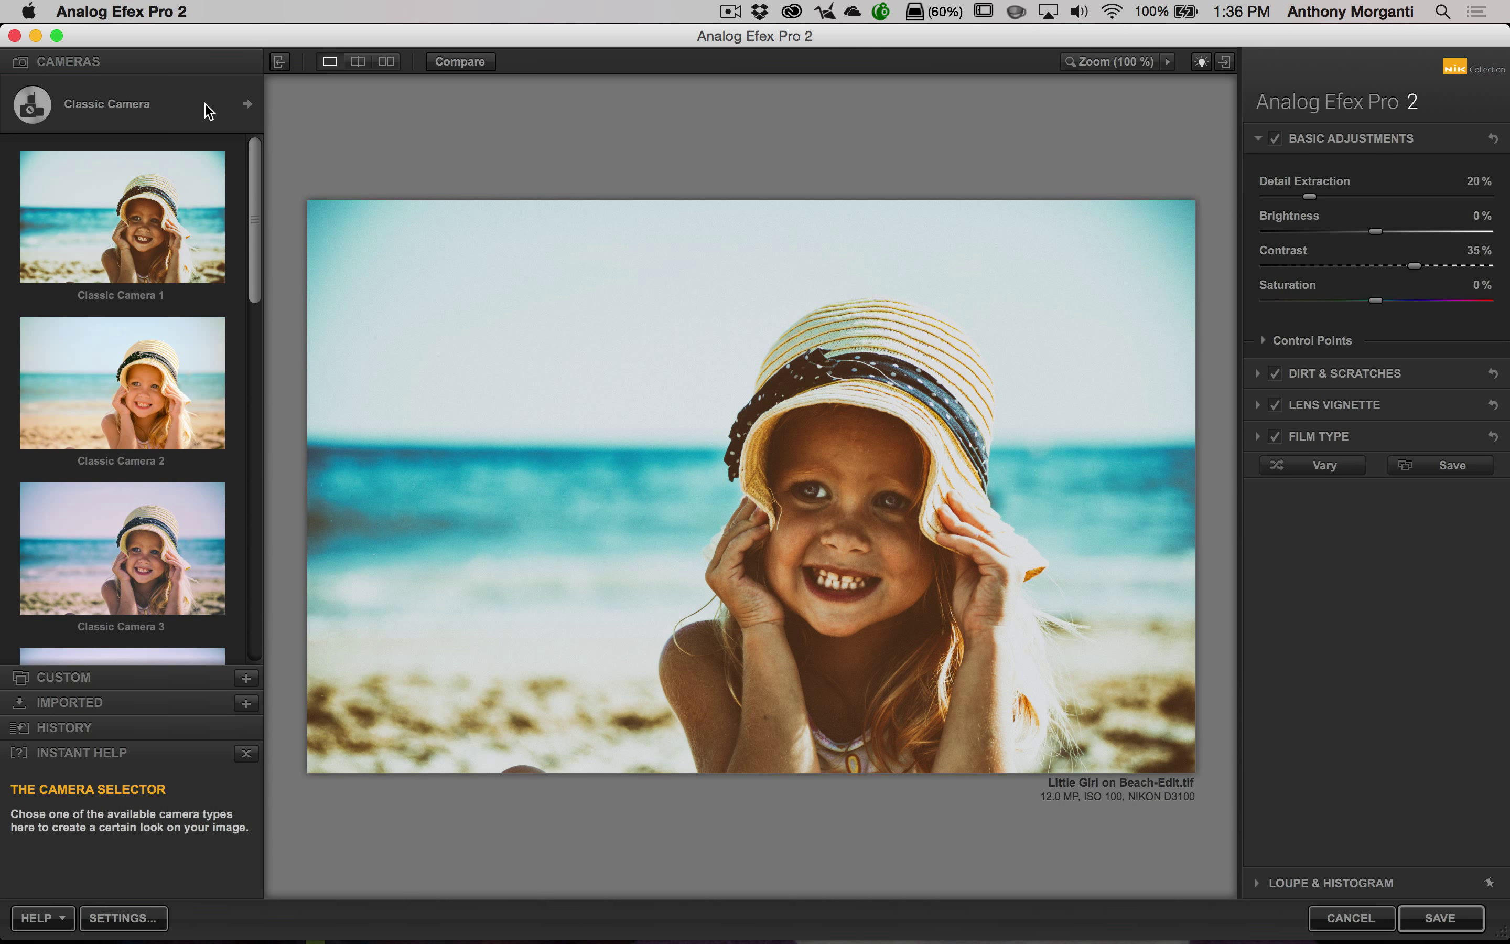
mouse_move(69, 675)
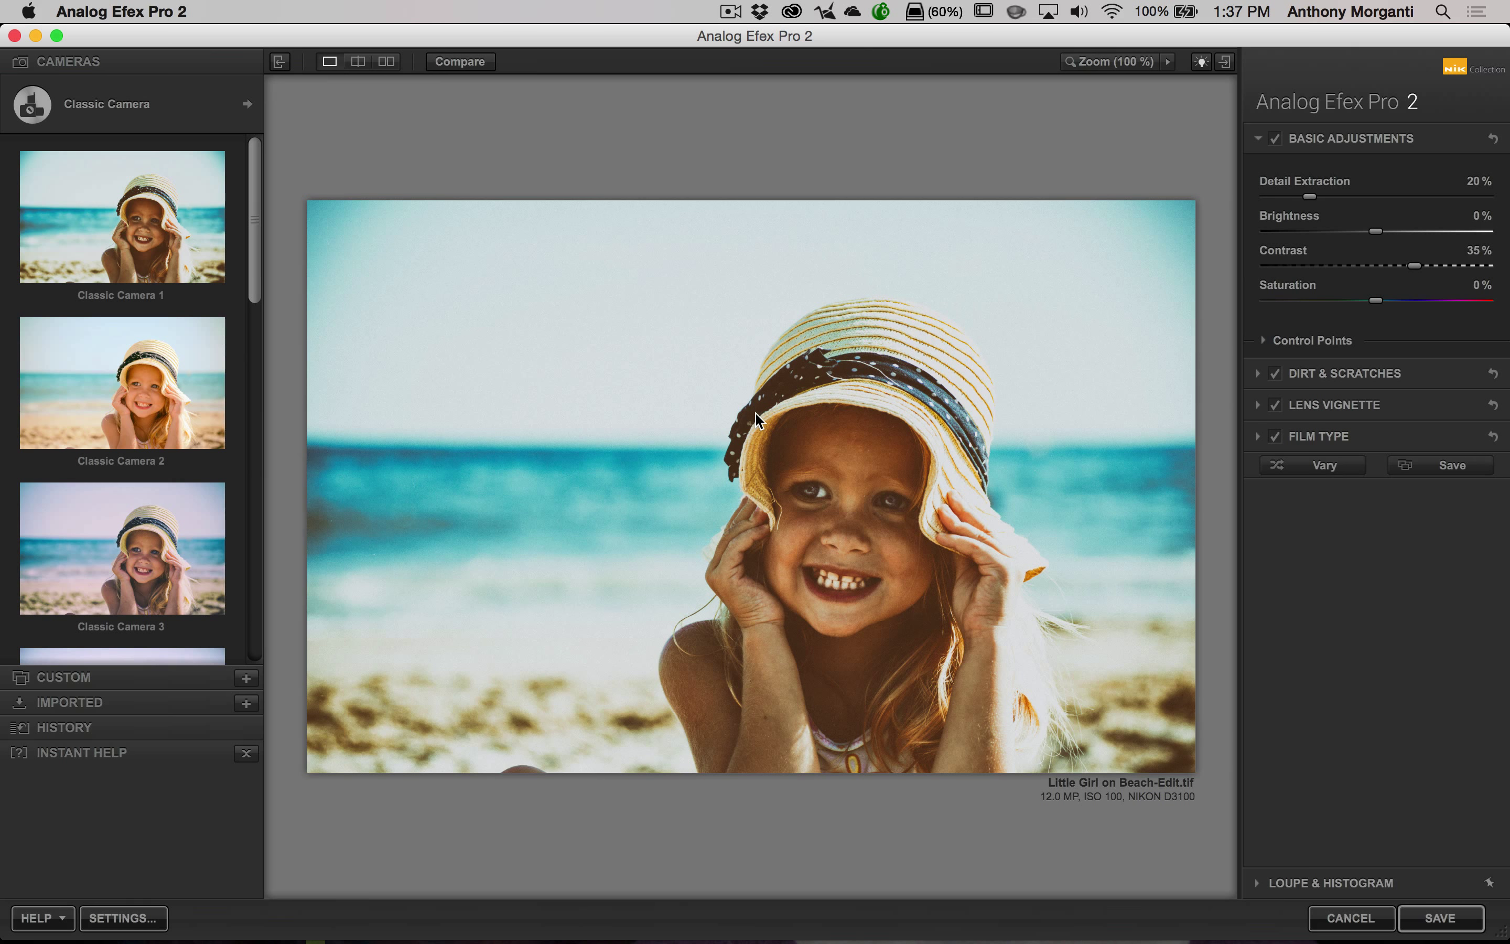
Step: Compare the edited photo with the original using the Compare toggle, the split preview with its divider shifted, and the side-by-side view in horizontal layout
left_click(462, 70)
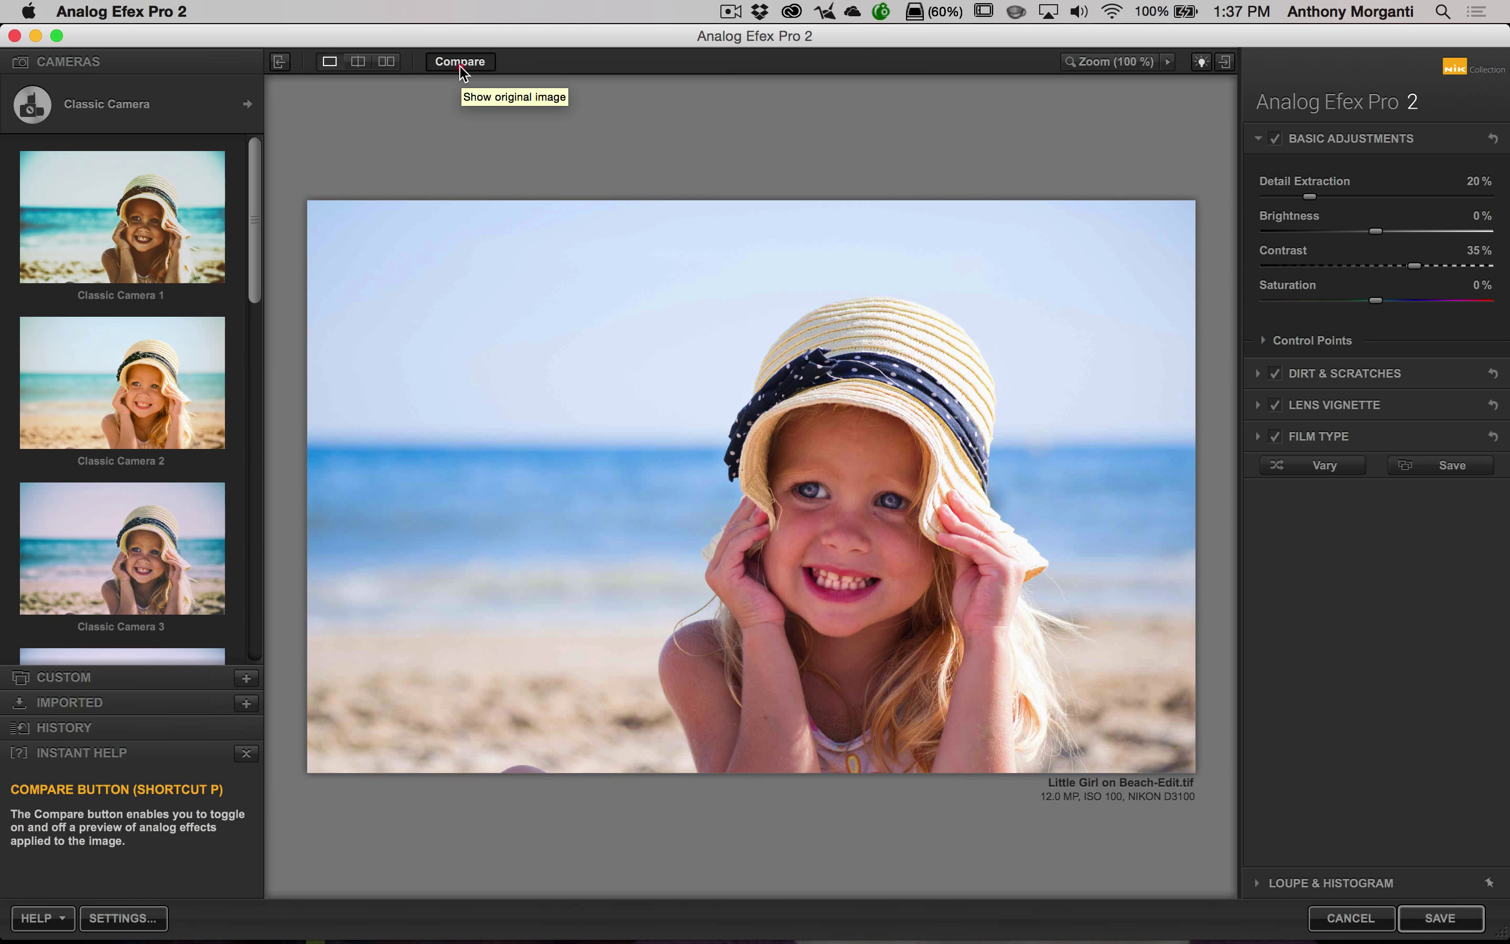
left_click(463, 69)
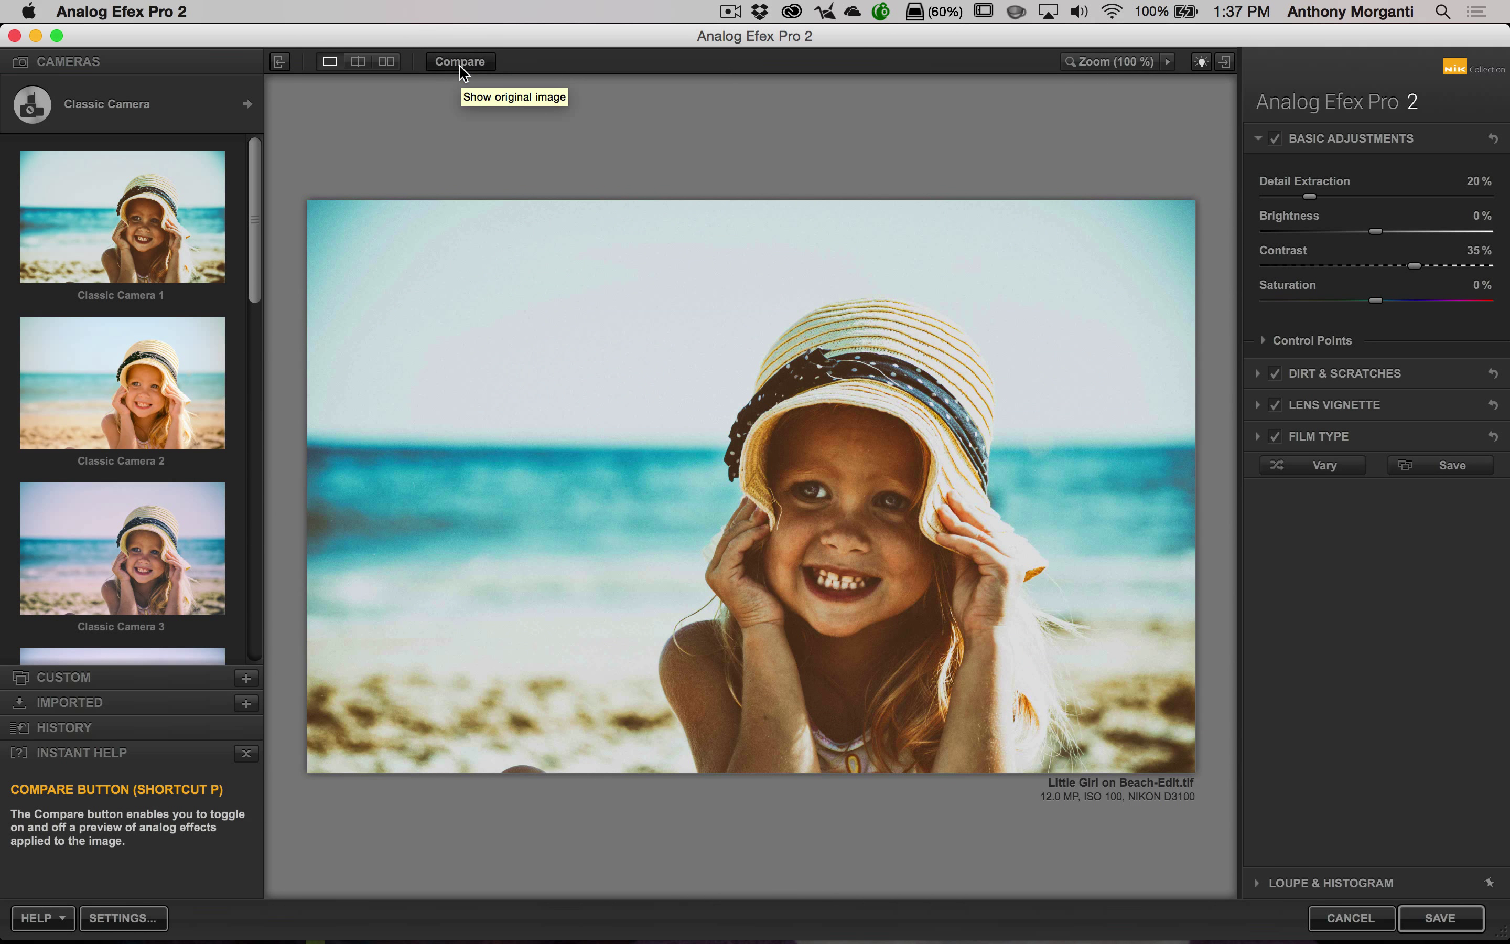
left_click(359, 63)
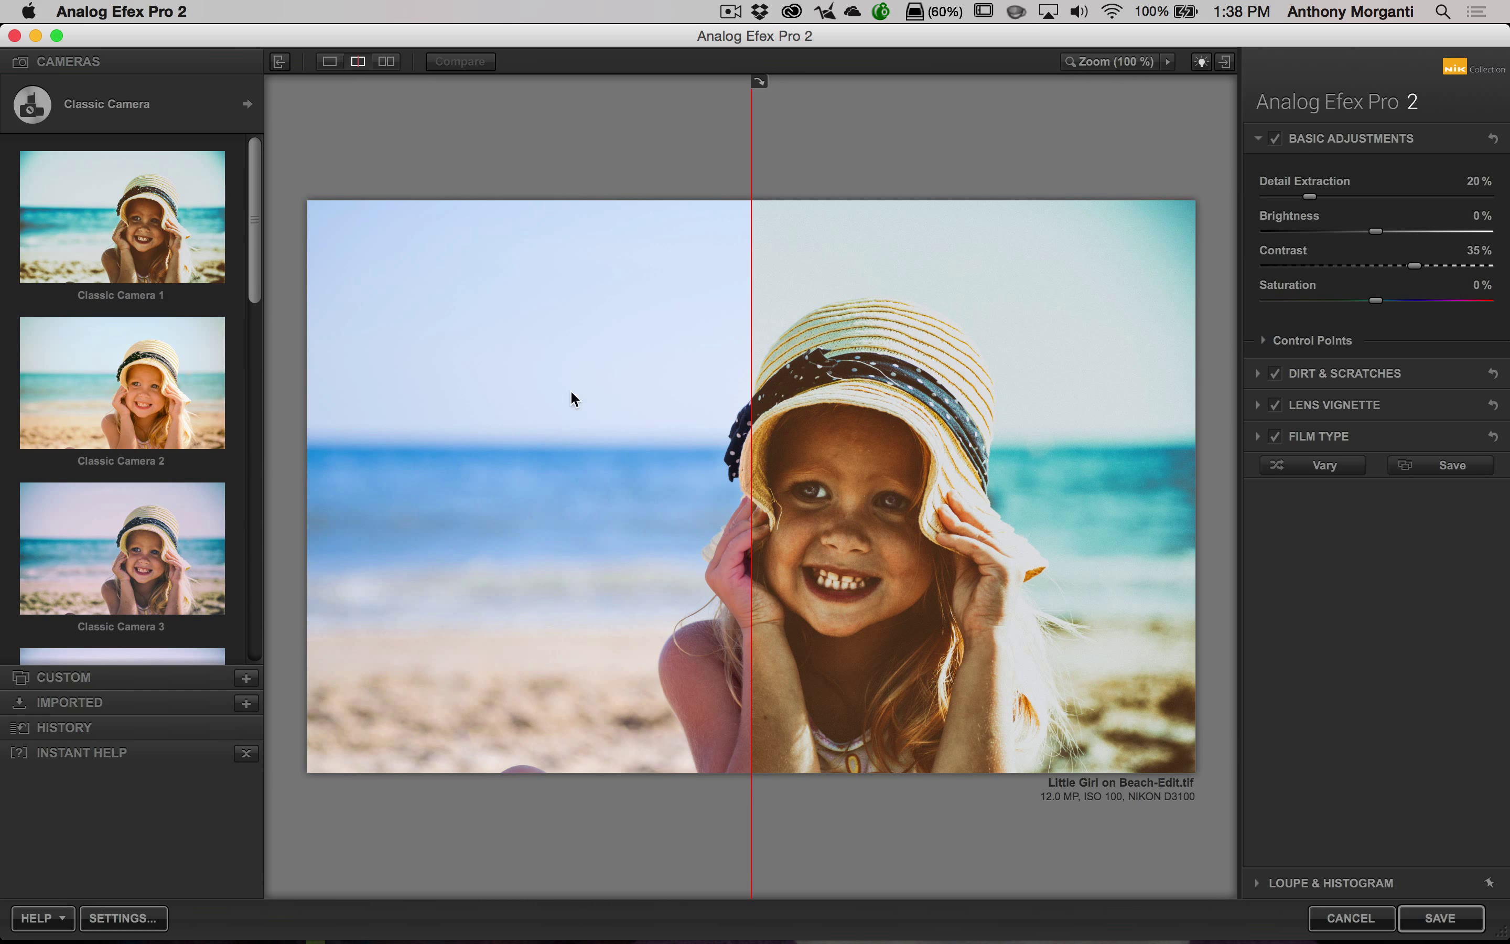
left_click_drag(749, 144, 800, 151)
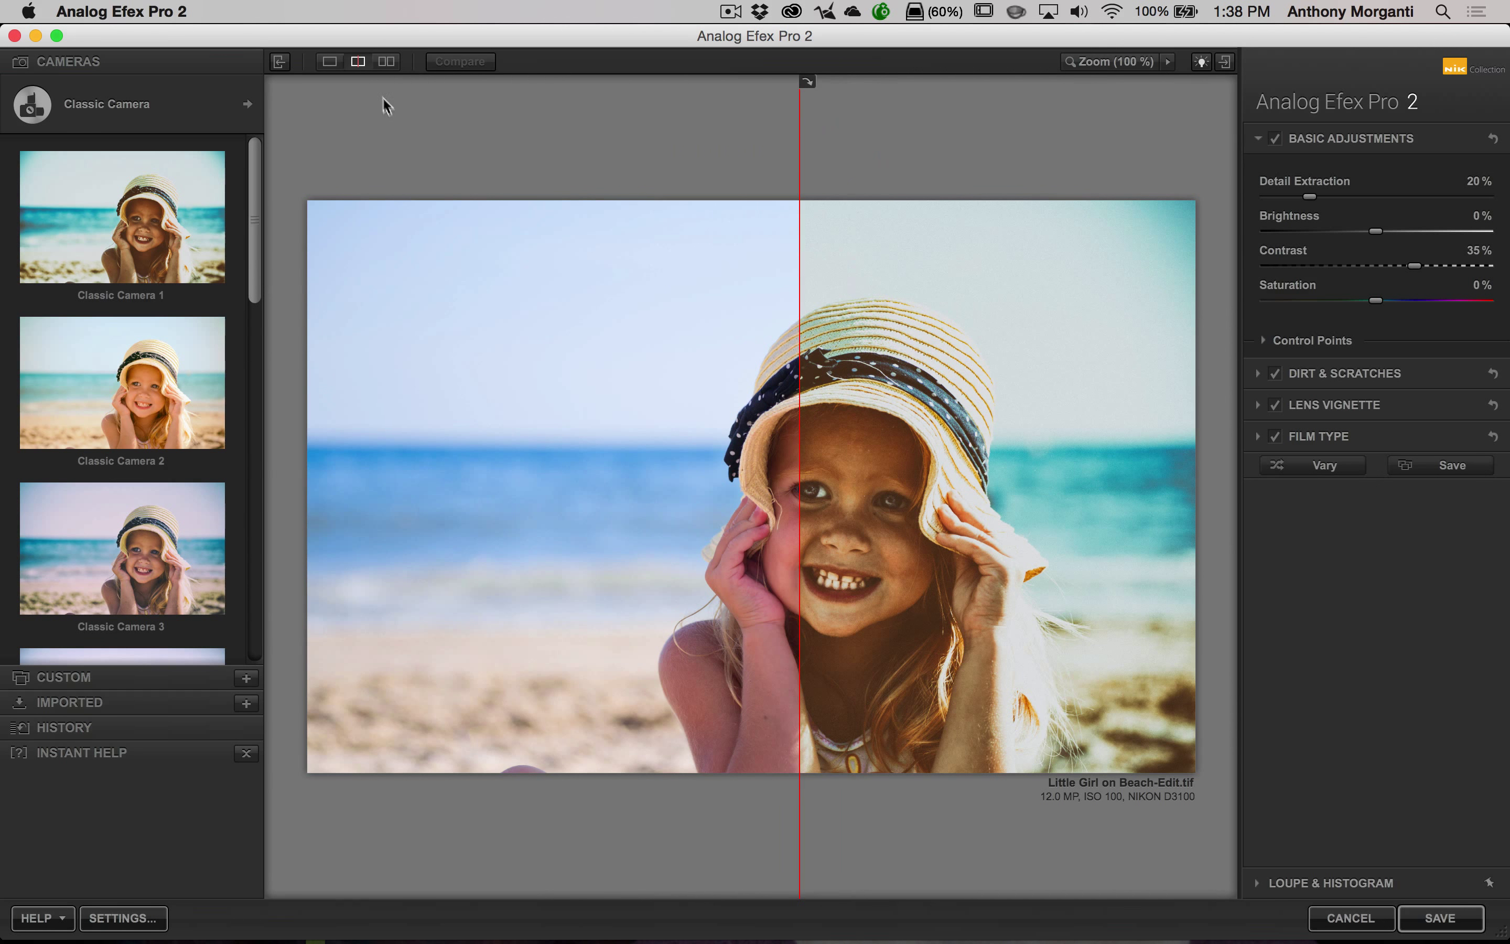
left_click(386, 61)
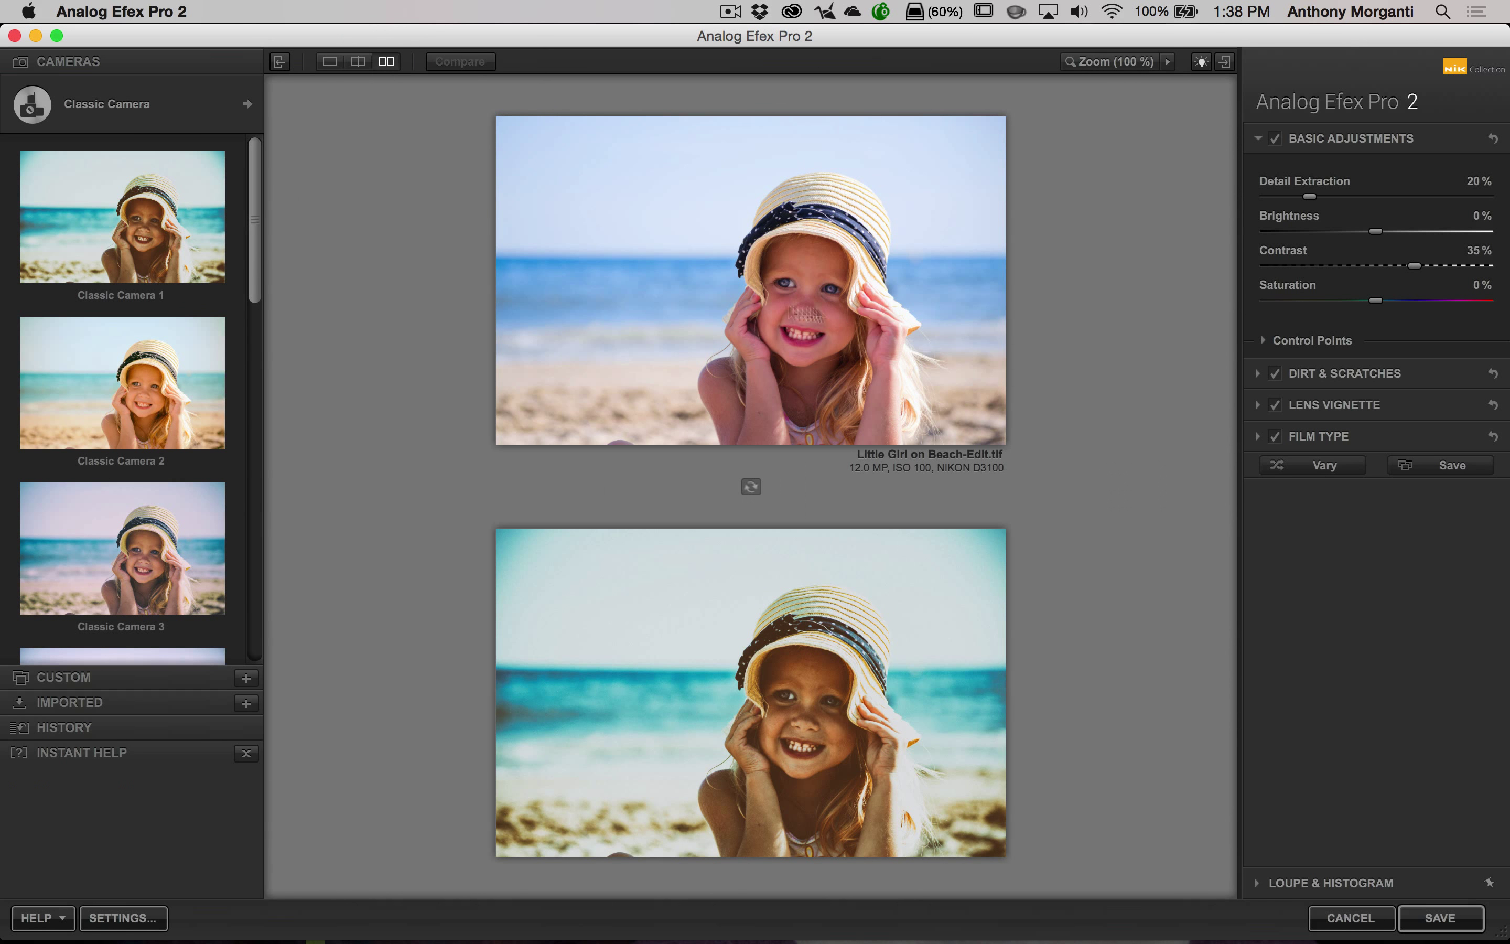
left_click(751, 487)
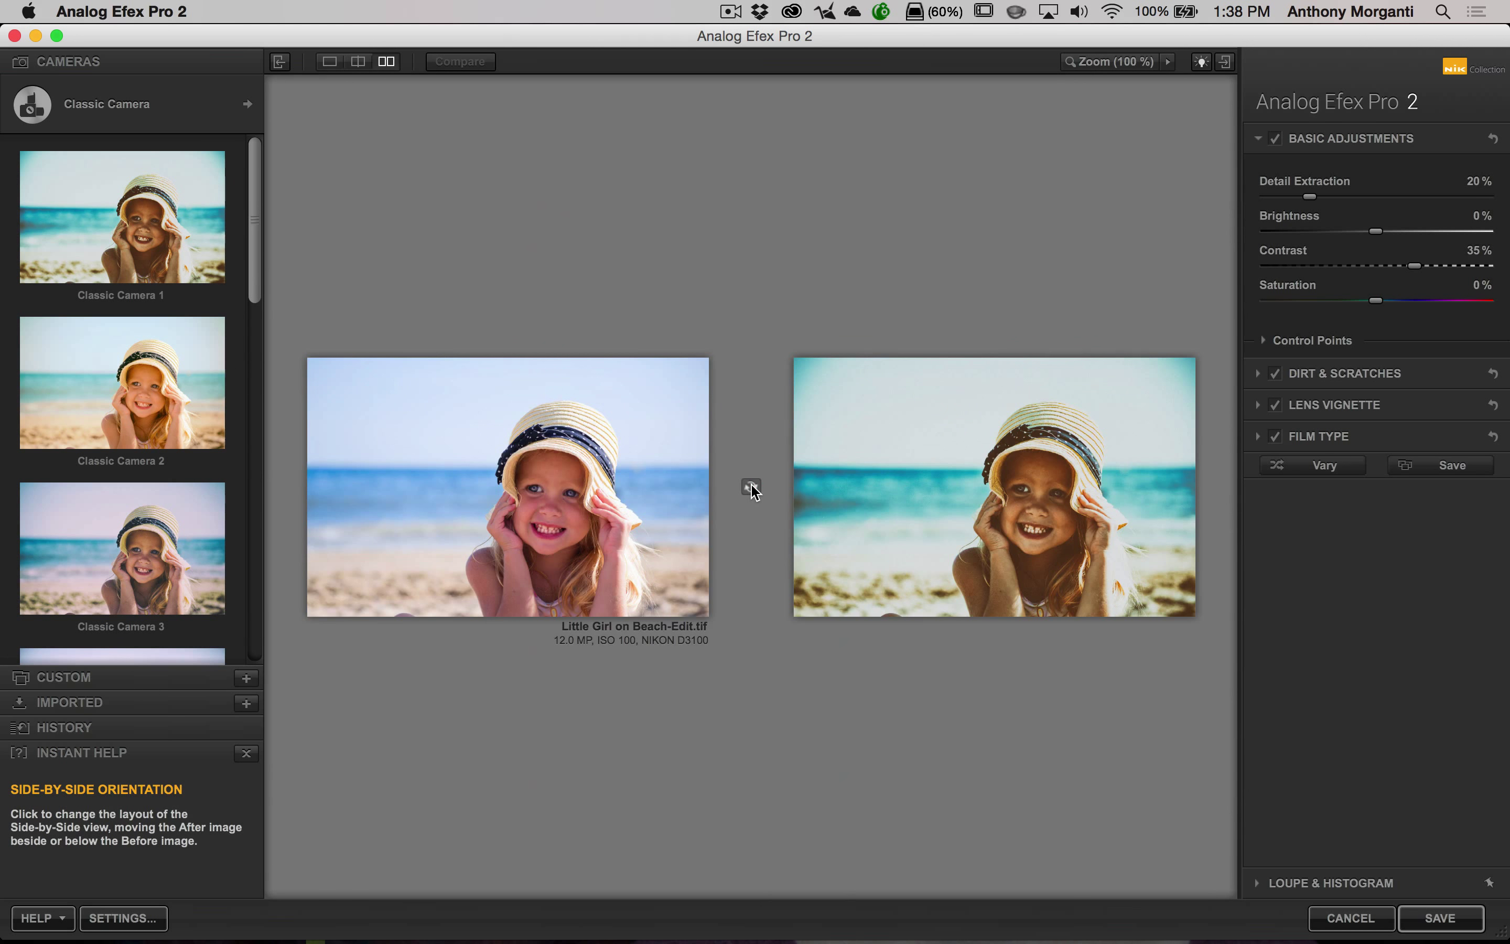
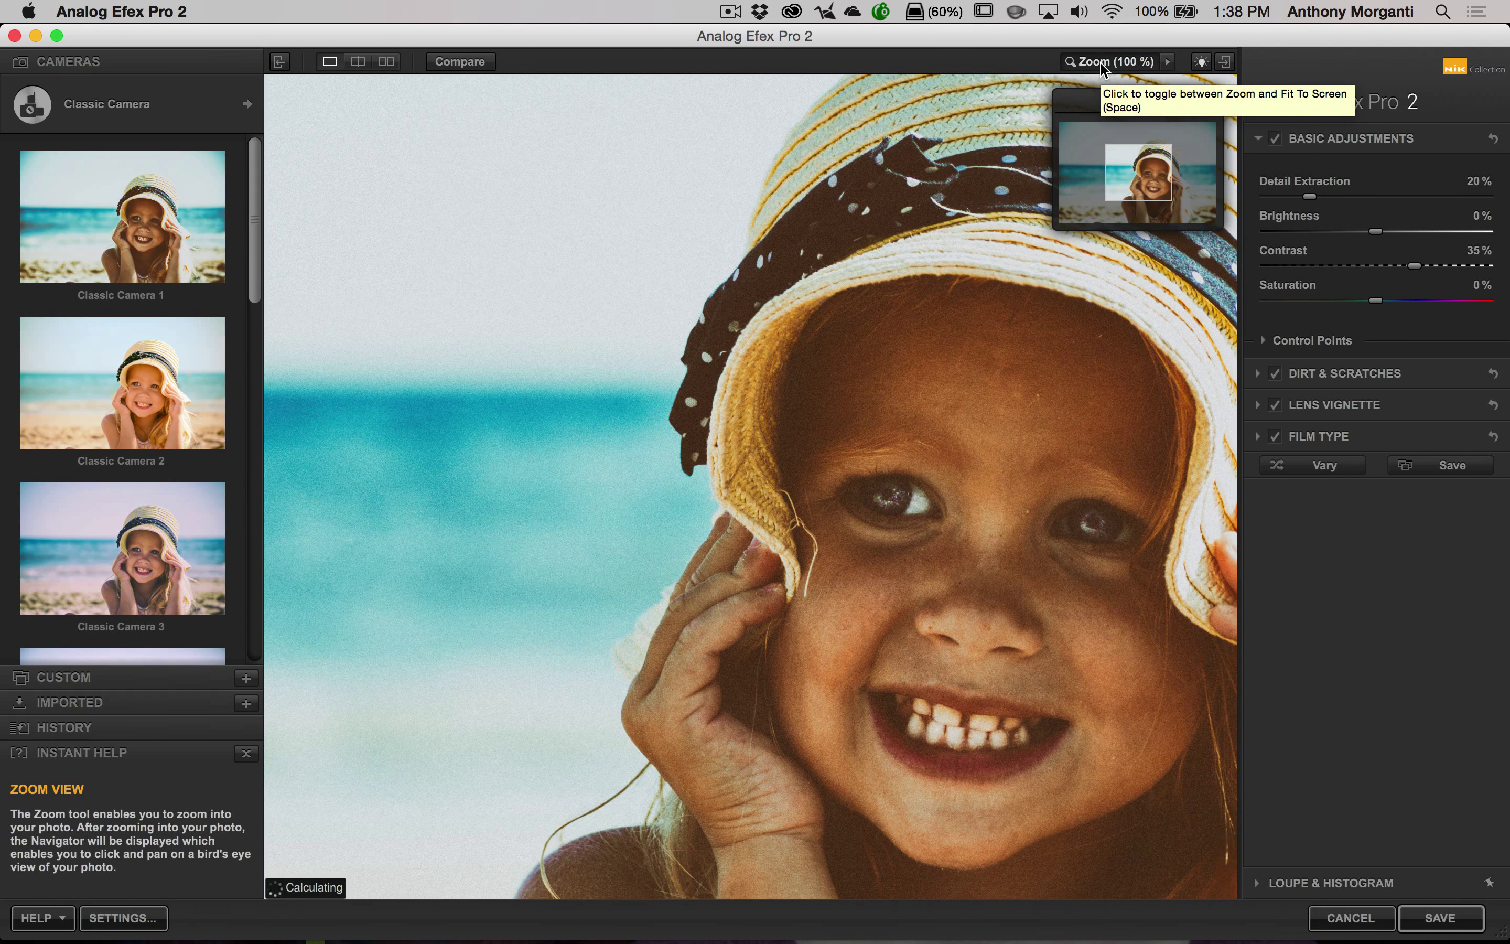
Step: Inspect the girl's face at 100 % zoom using the Navigator, and return to the fit-to-screen view
left_click(1102, 63)
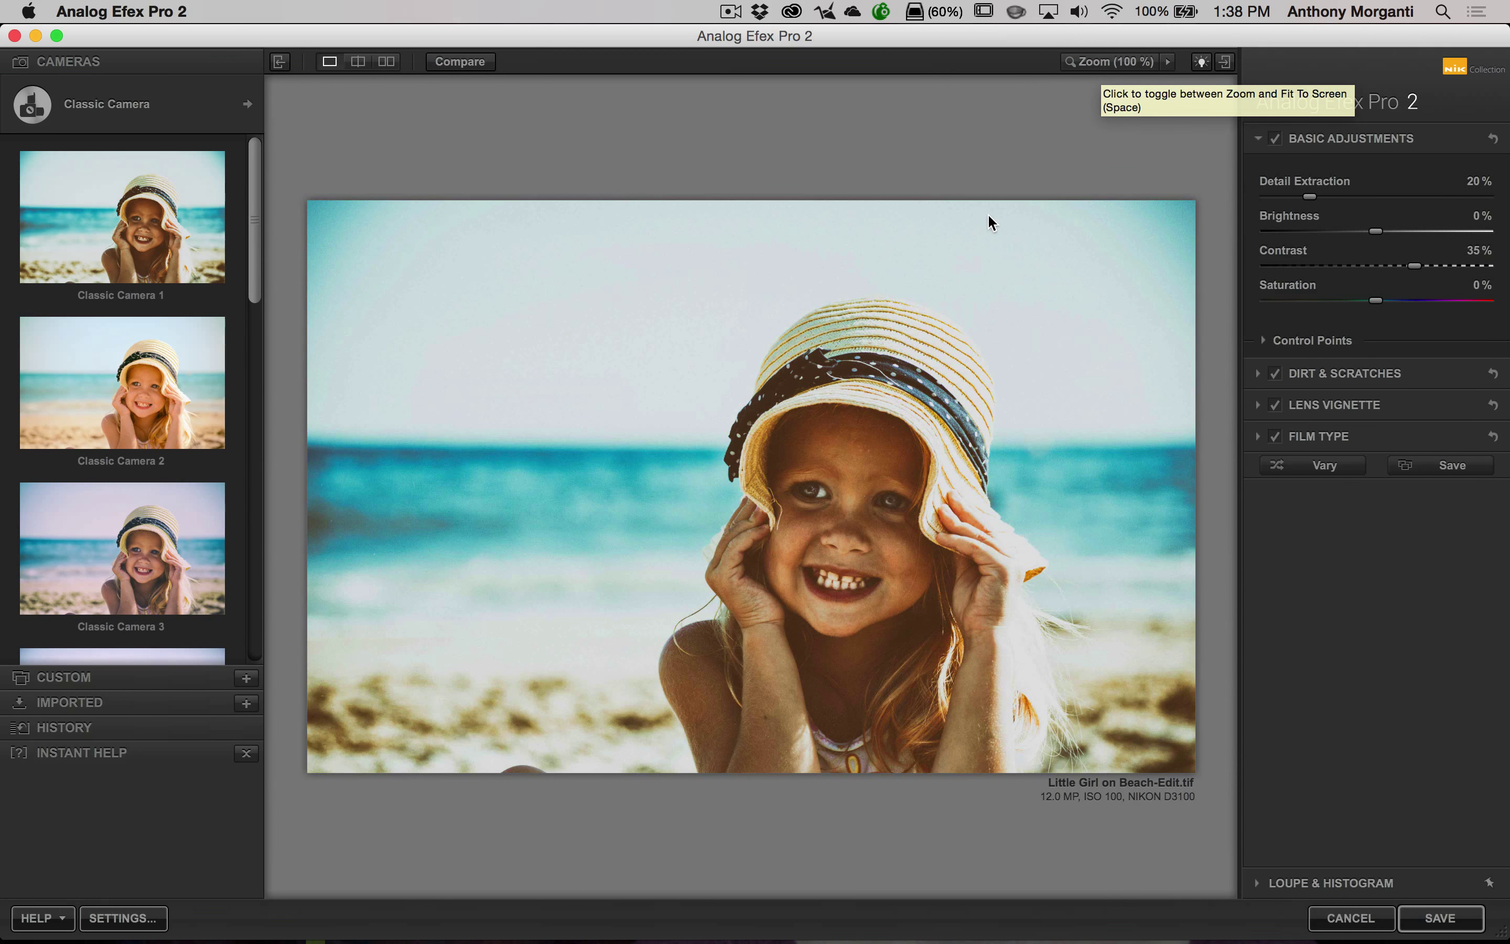
key("space")
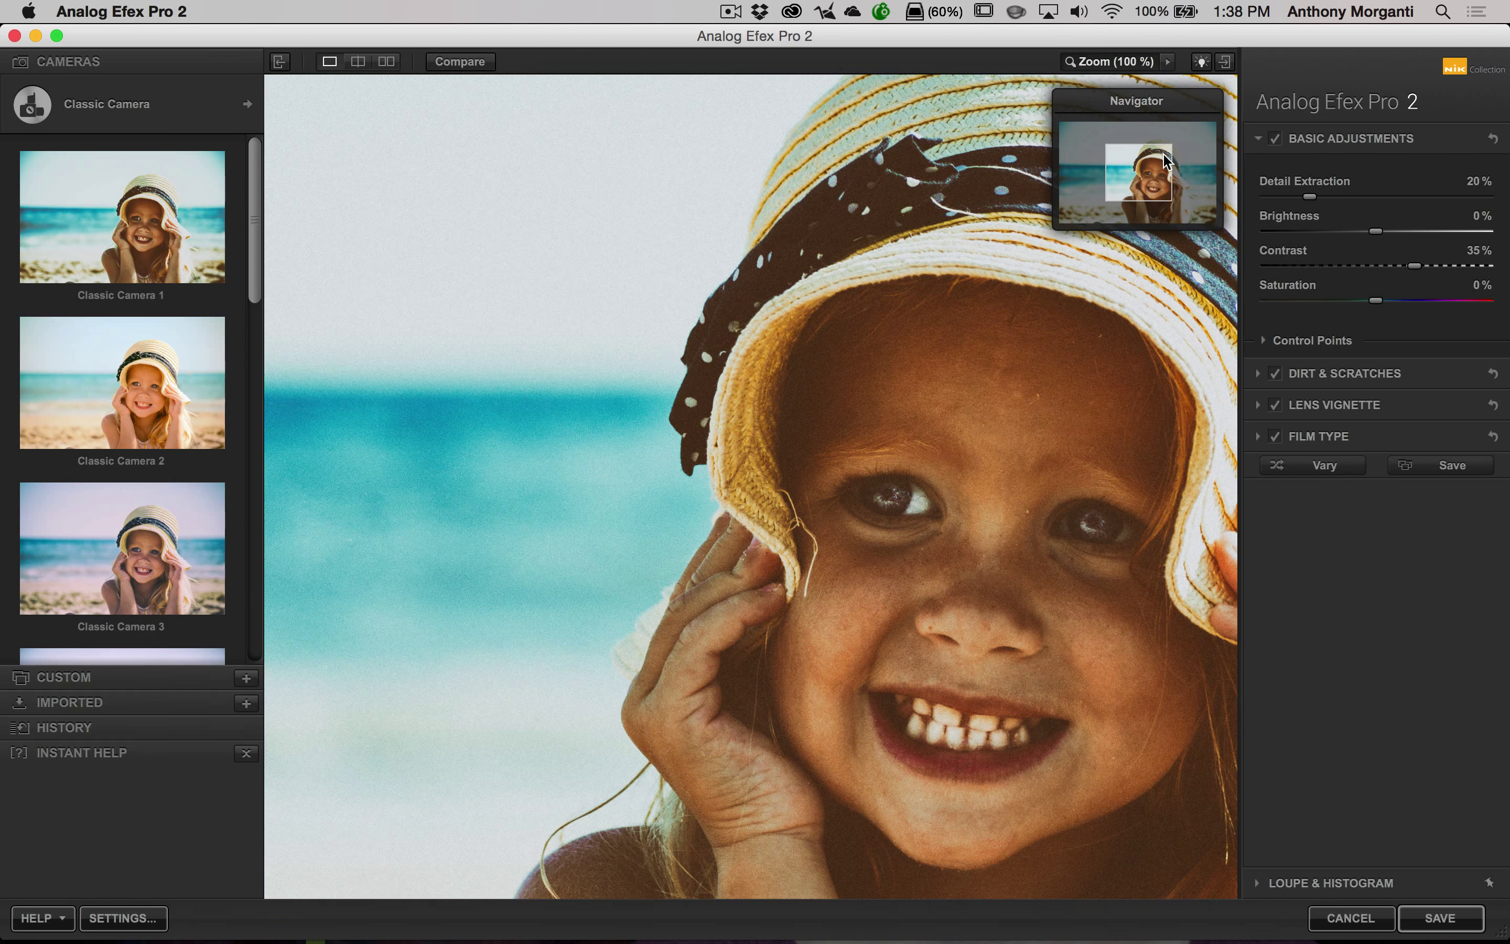
mouse_move(1164, 161)
left_mouse_down()
mouse_move(1166, 181)
mouse_move(1165, 156)
mouse_move(1129, 181)
mouse_move(1178, 184)
mouse_move(1105, 167)
mouse_move(1153, 190)
left_mouse_up()
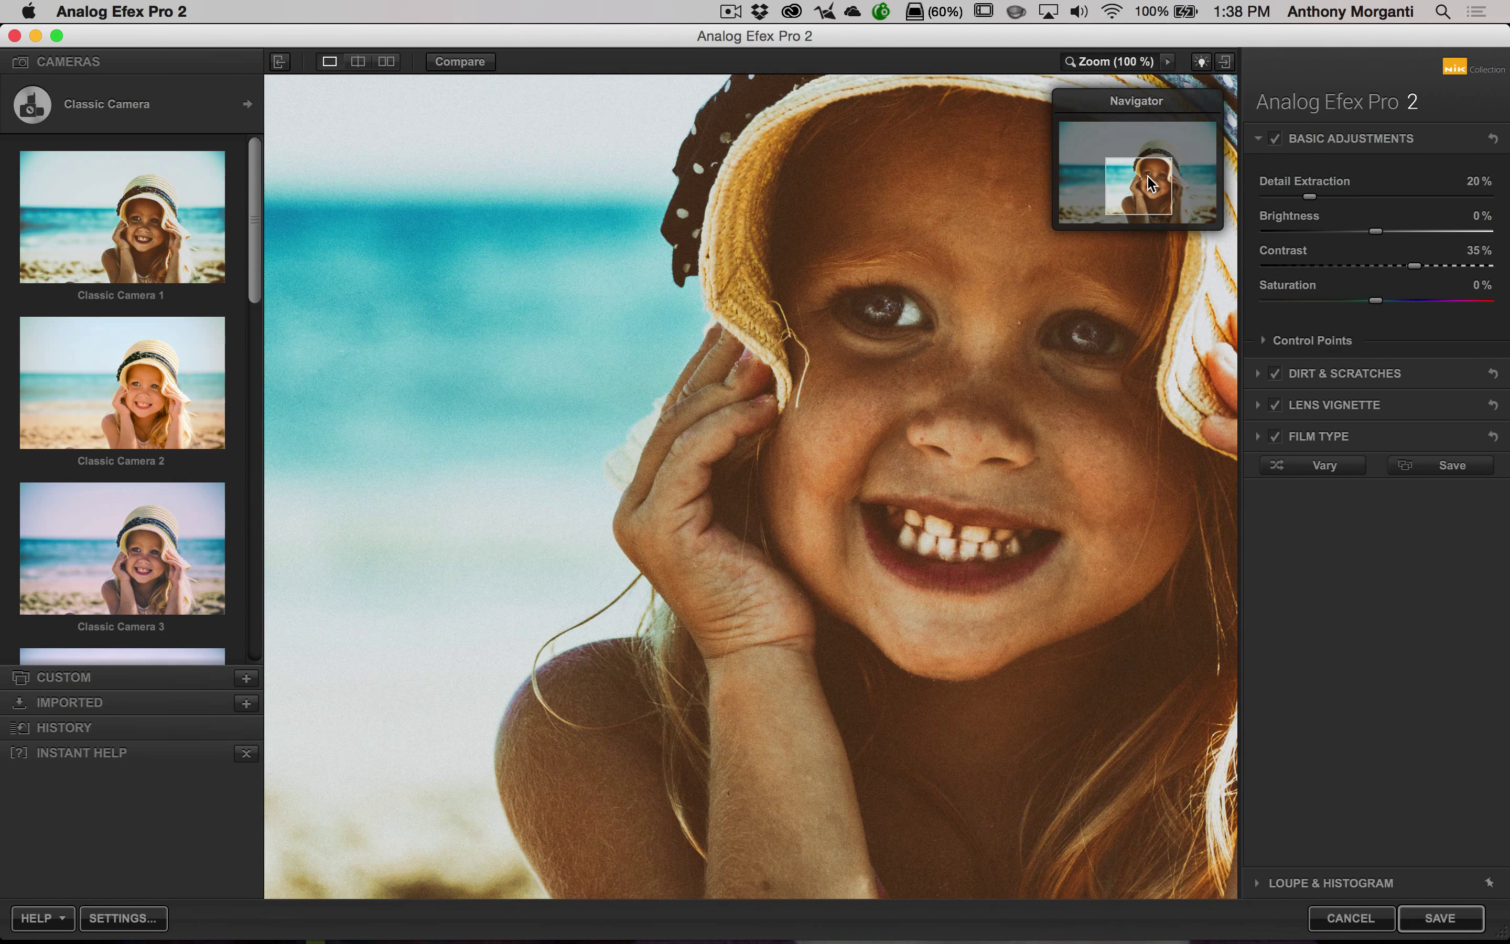
key("space")
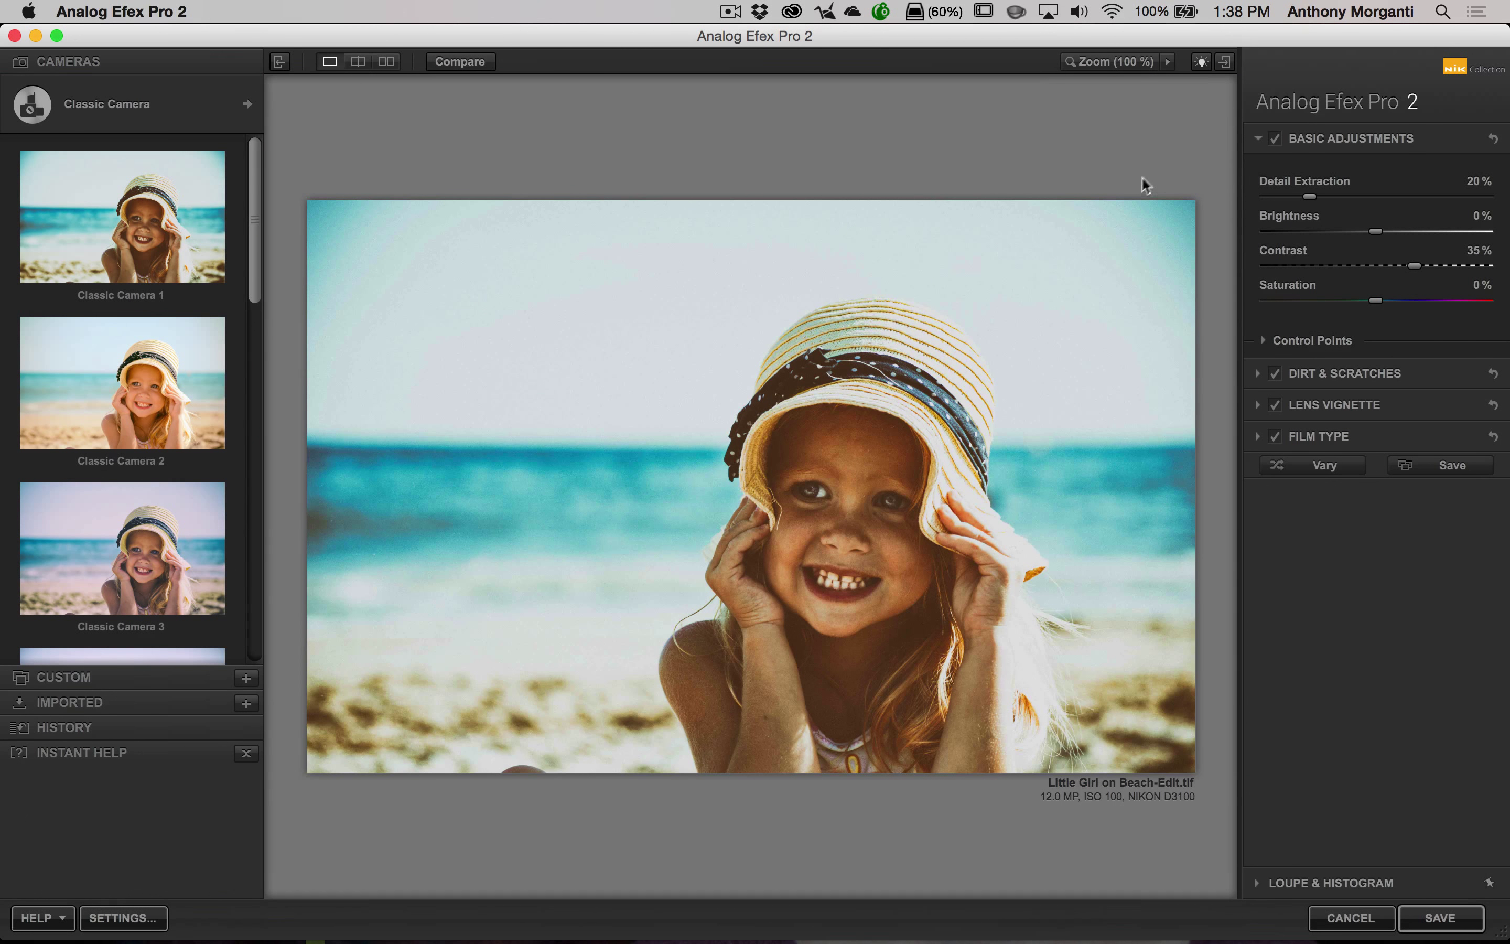
Step: View the photo at 400 % and at 6.25 % zoom, and fit it to the screen again
left_click(1168, 63)
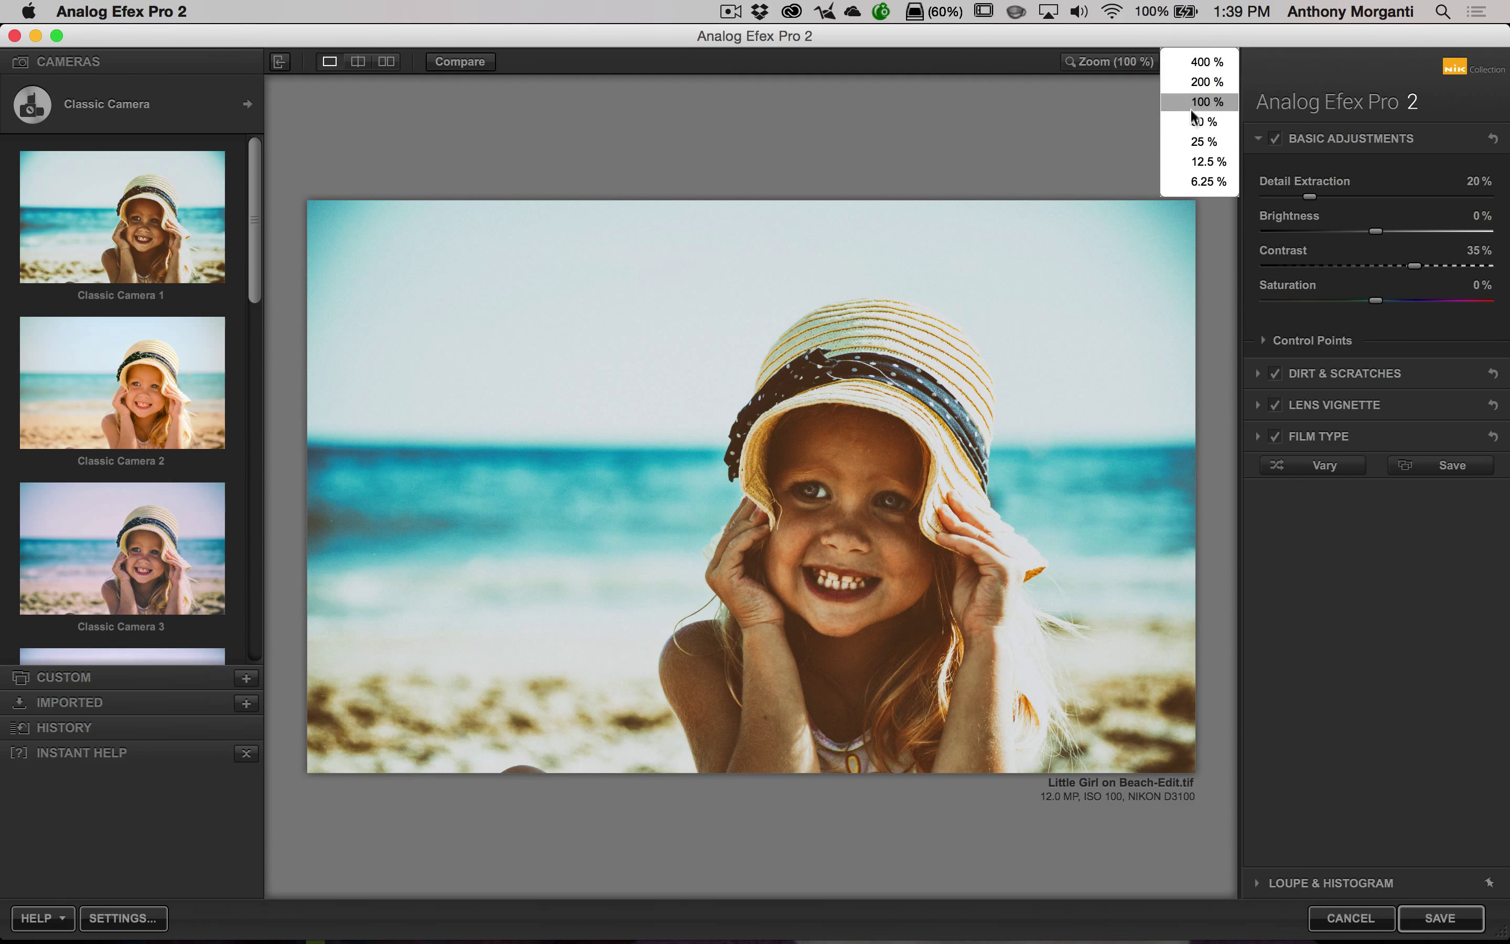
left_click(1196, 65)
left_click(1171, 65)
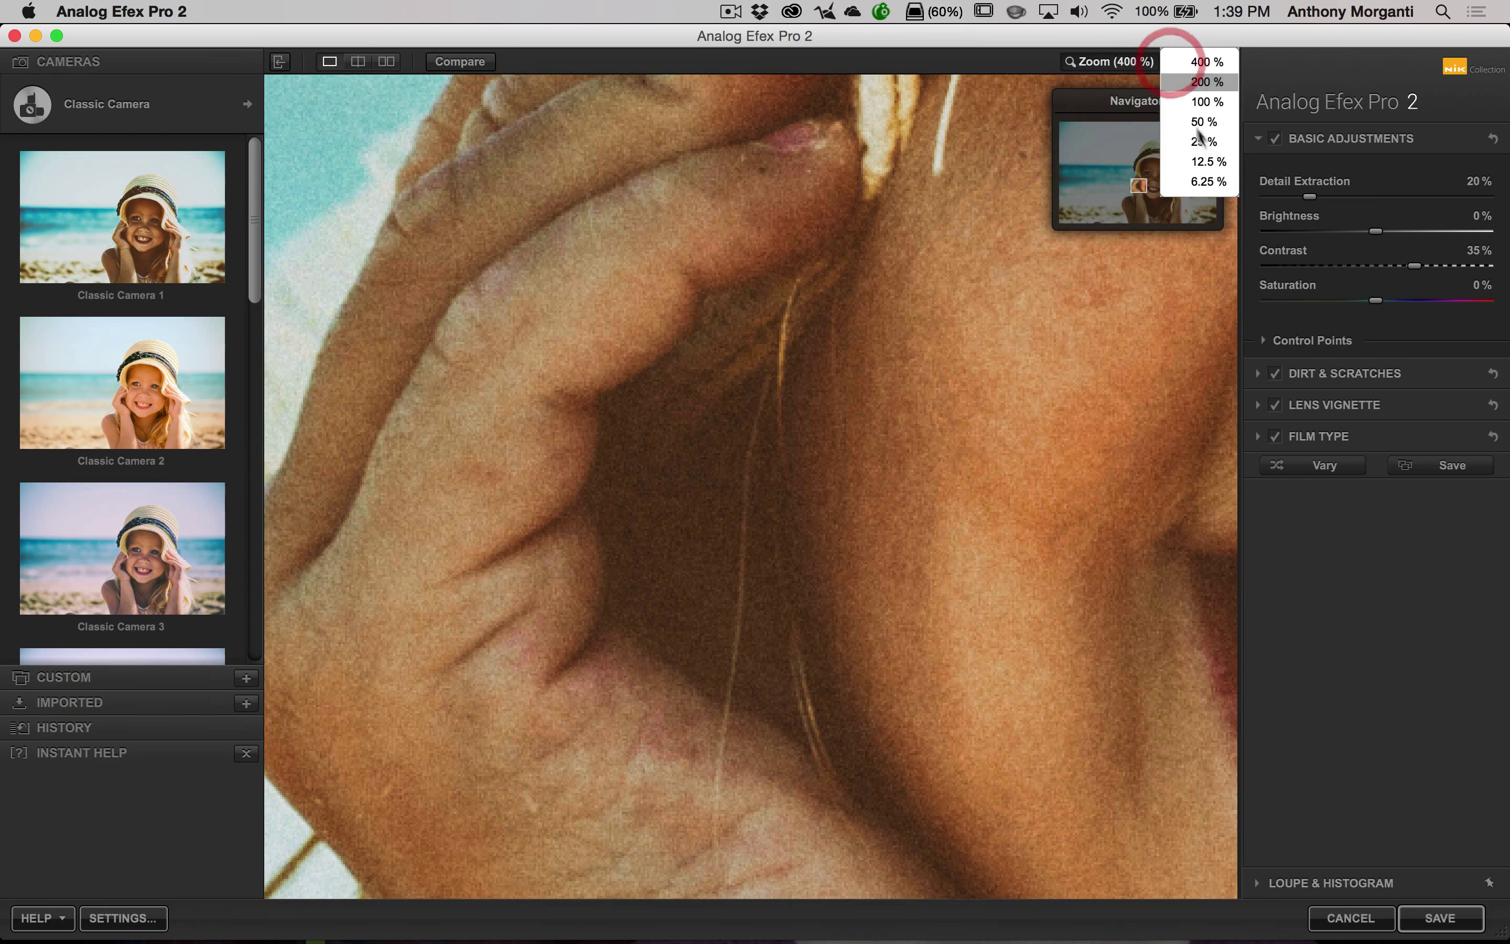
left_click(1204, 178)
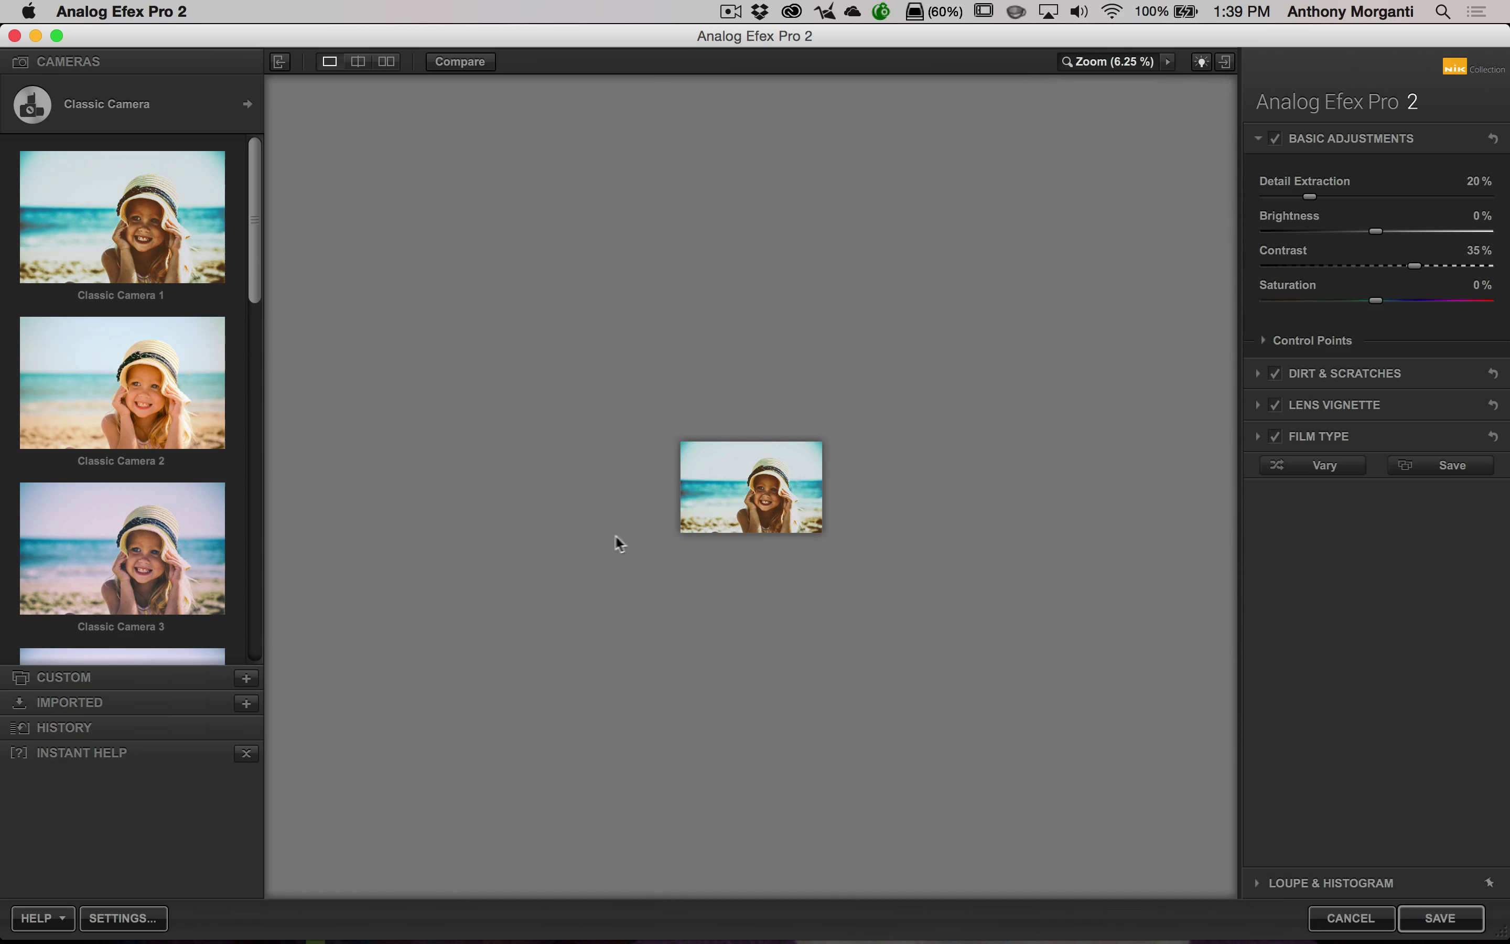
left_click(709, 504)
key("space")
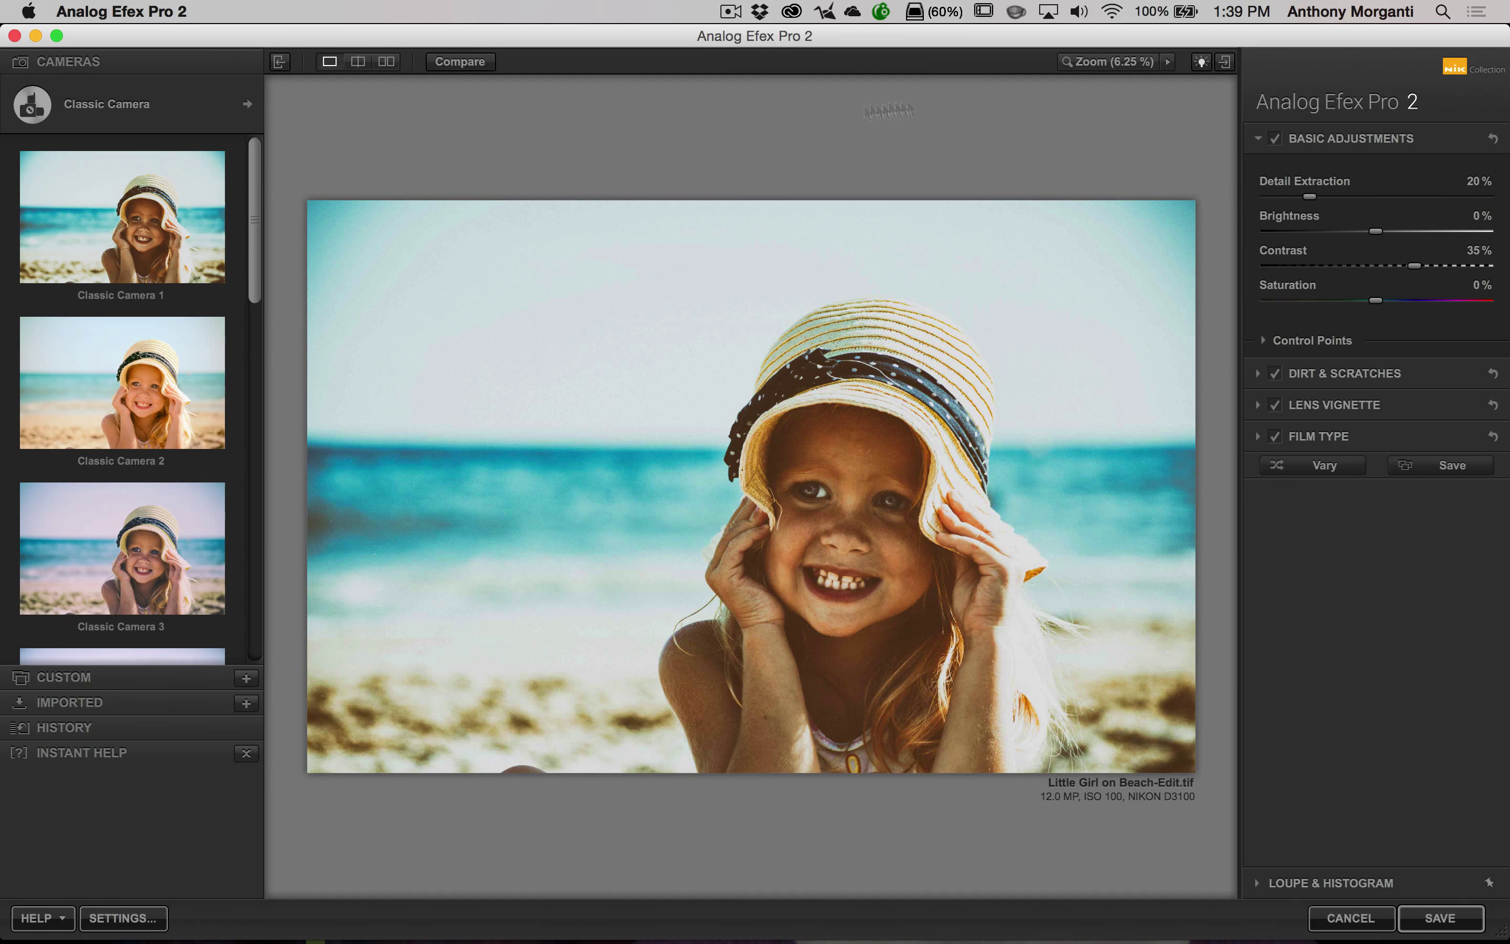
Step: Cycle the background surrounding the image through its available shades, ending on the original gray
left_click(1202, 62)
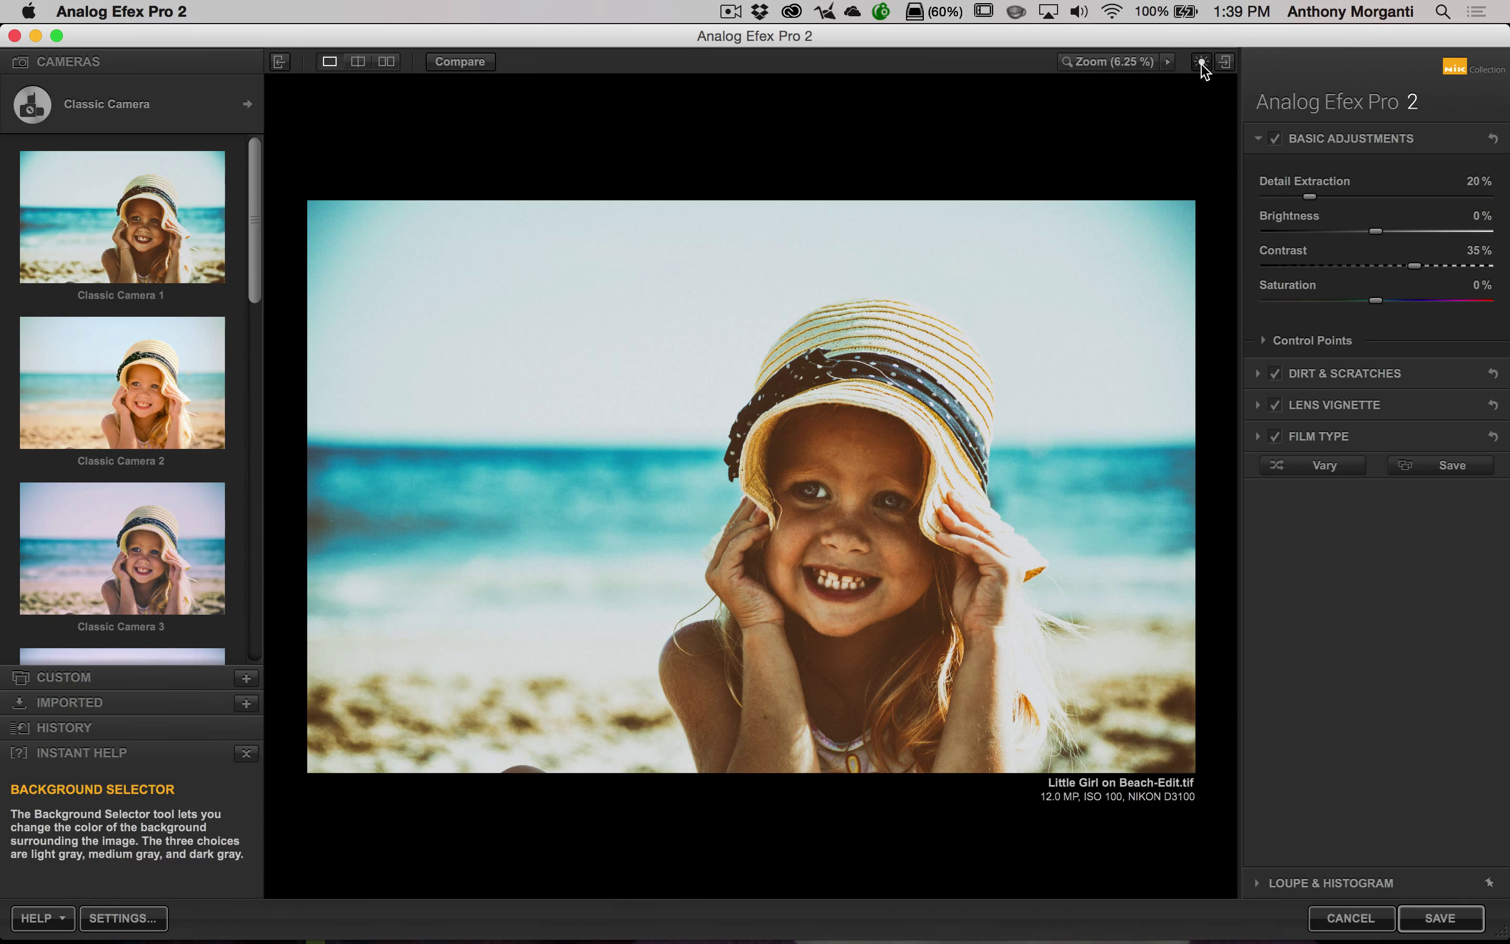
left_click(1202, 62)
left_click(1202, 62)
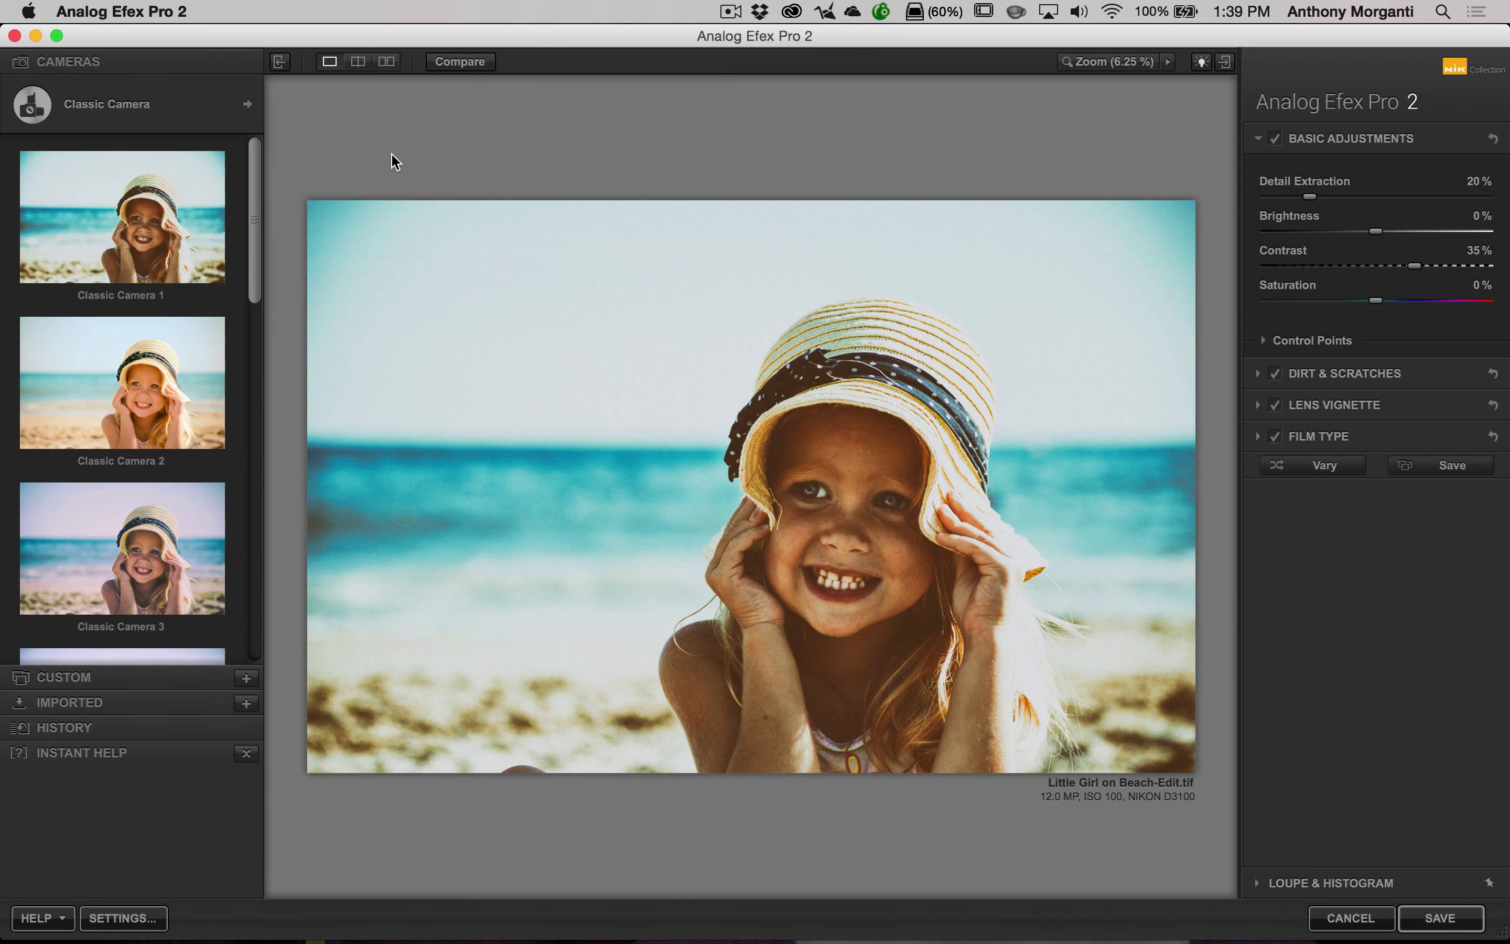
mouse_move(282, 66)
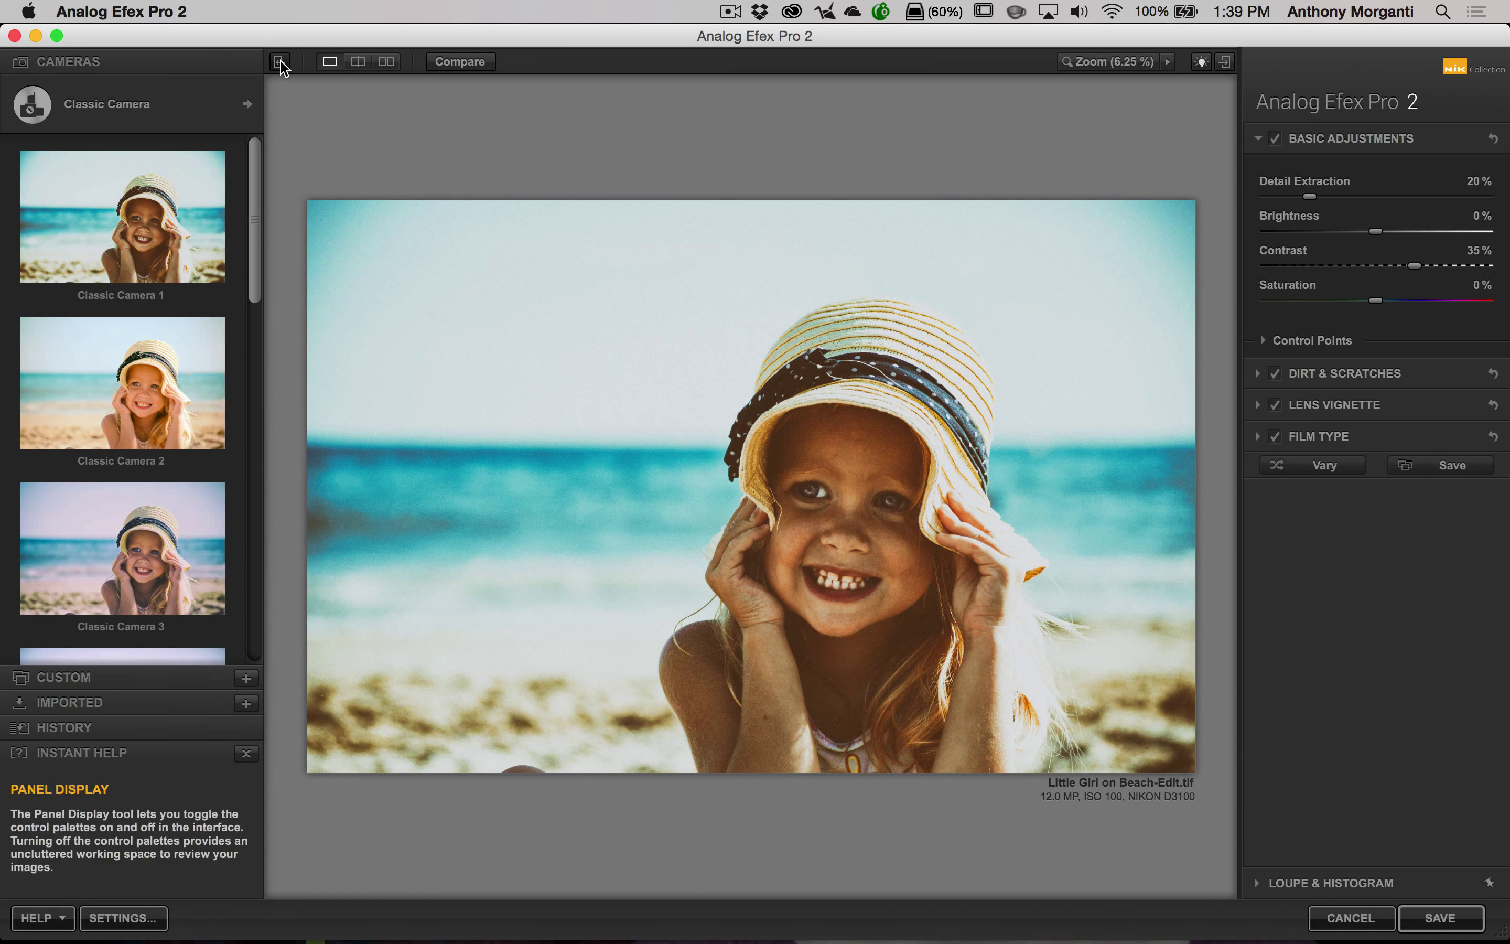
Step: Hide and restore the adjustment palette, and do the same with the camera preset palette, to view the photo with more space
left_click(1225, 62)
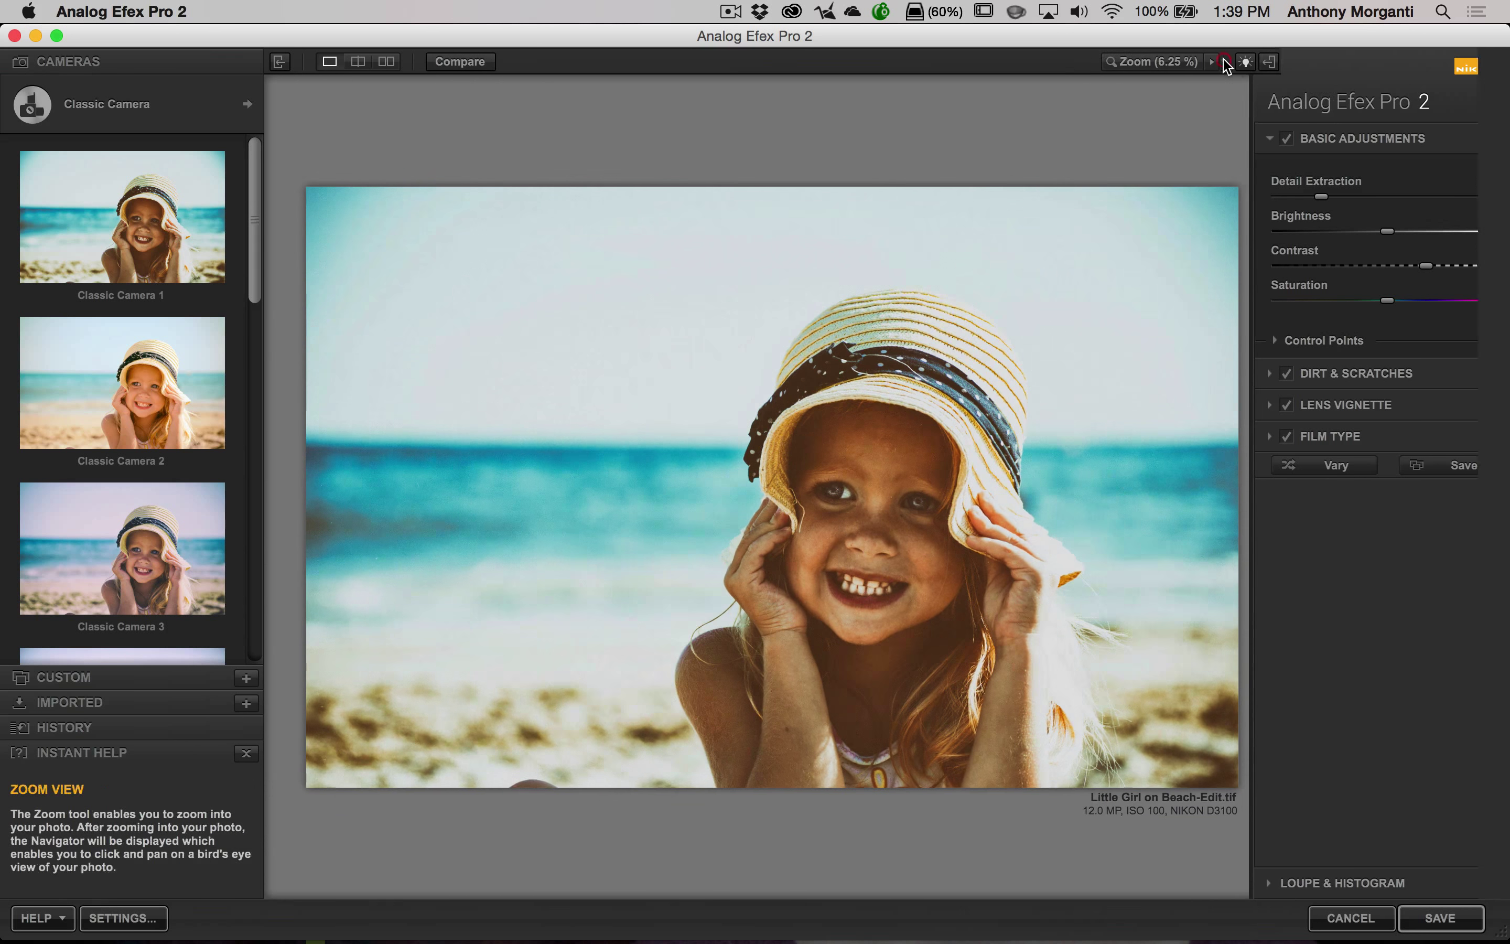
left_click(281, 62)
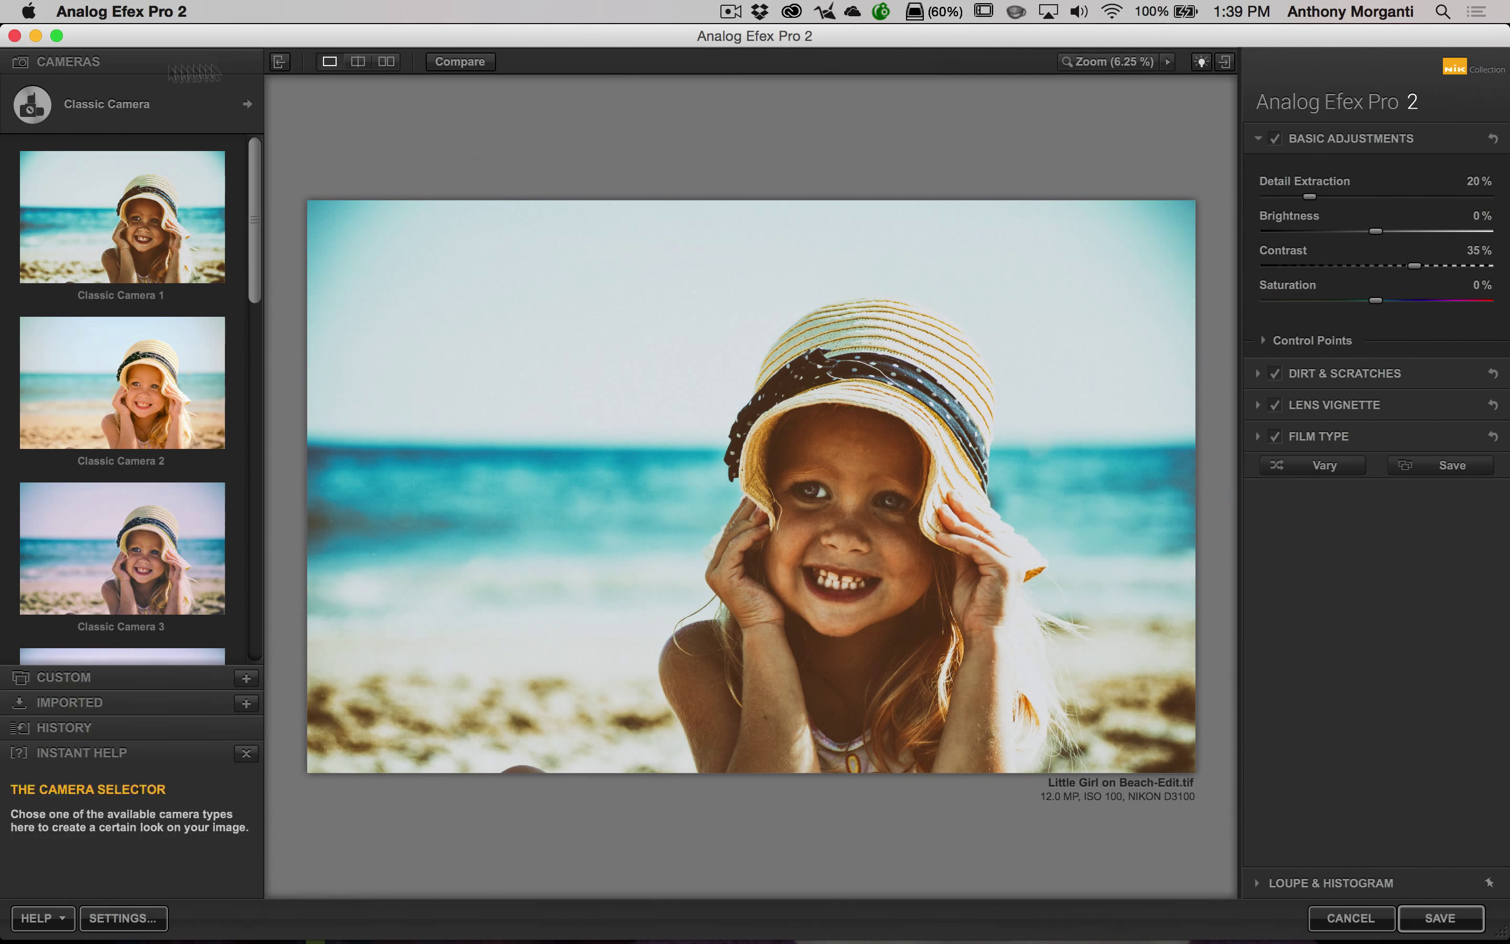
left_click(281, 62)
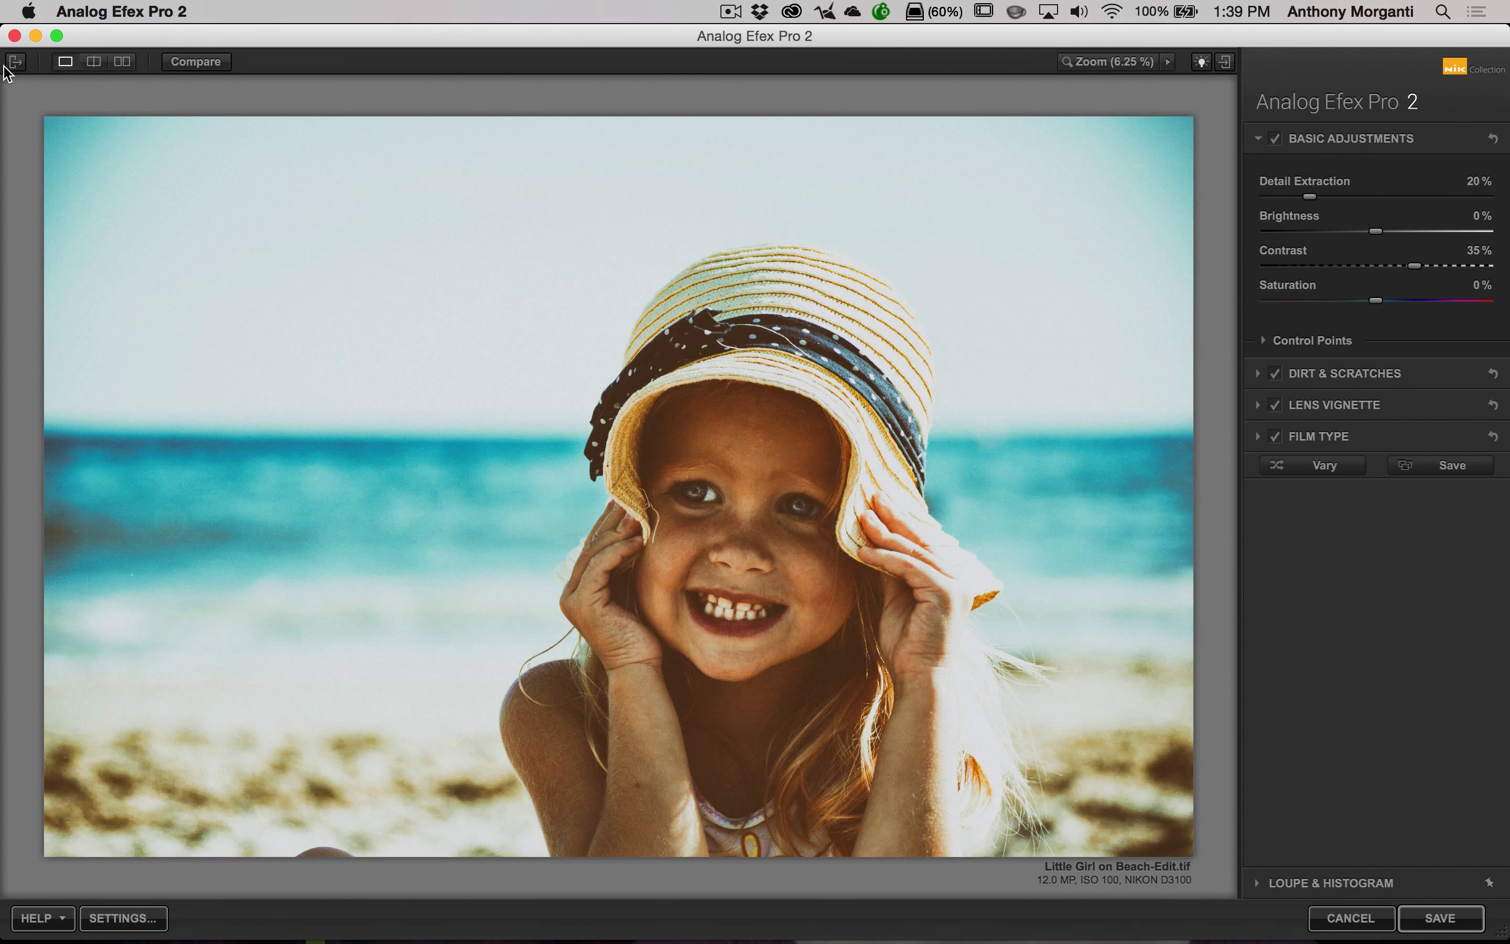
left_click(9, 62)
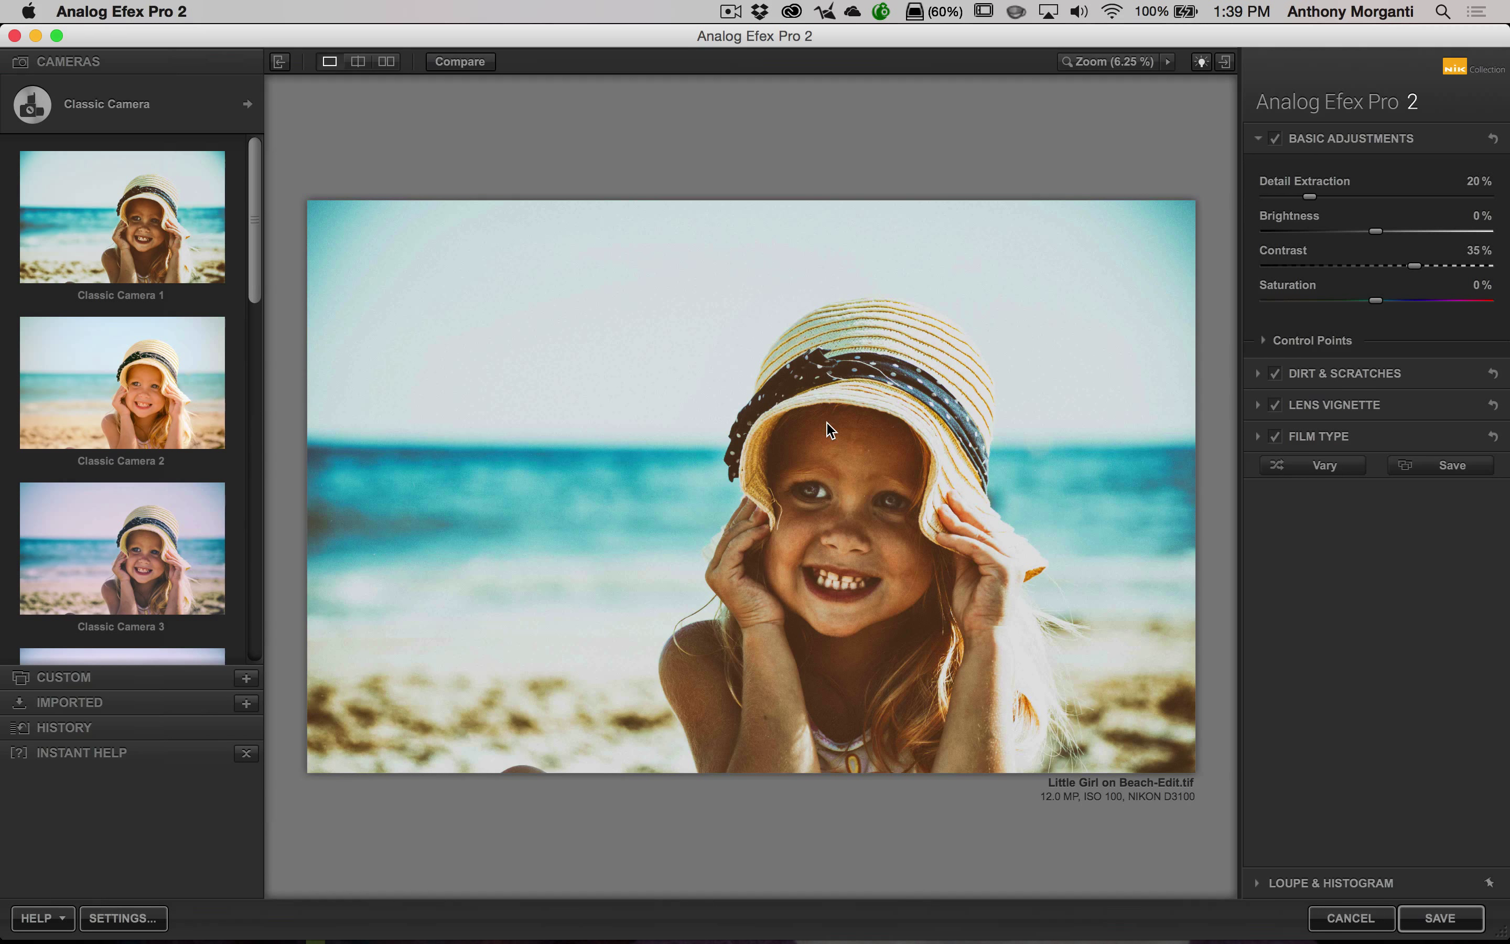
Step: Apply the Classic Camera 1 preset and collapse the Basic Adjustments and Film Type filter settings
mouse_move(1382, 149)
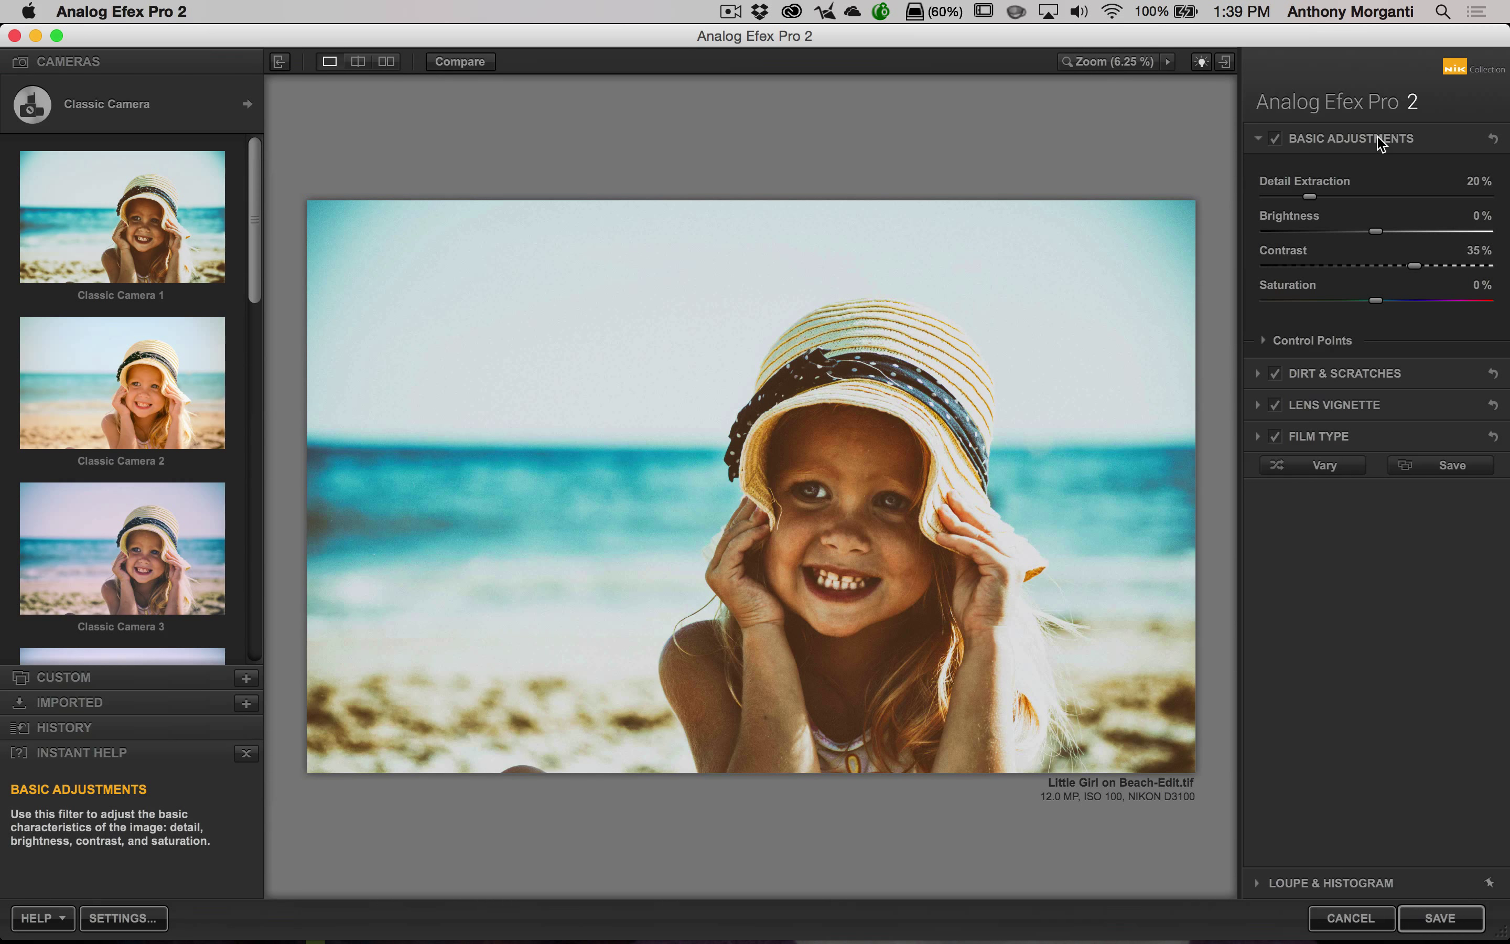
left_click(1257, 141)
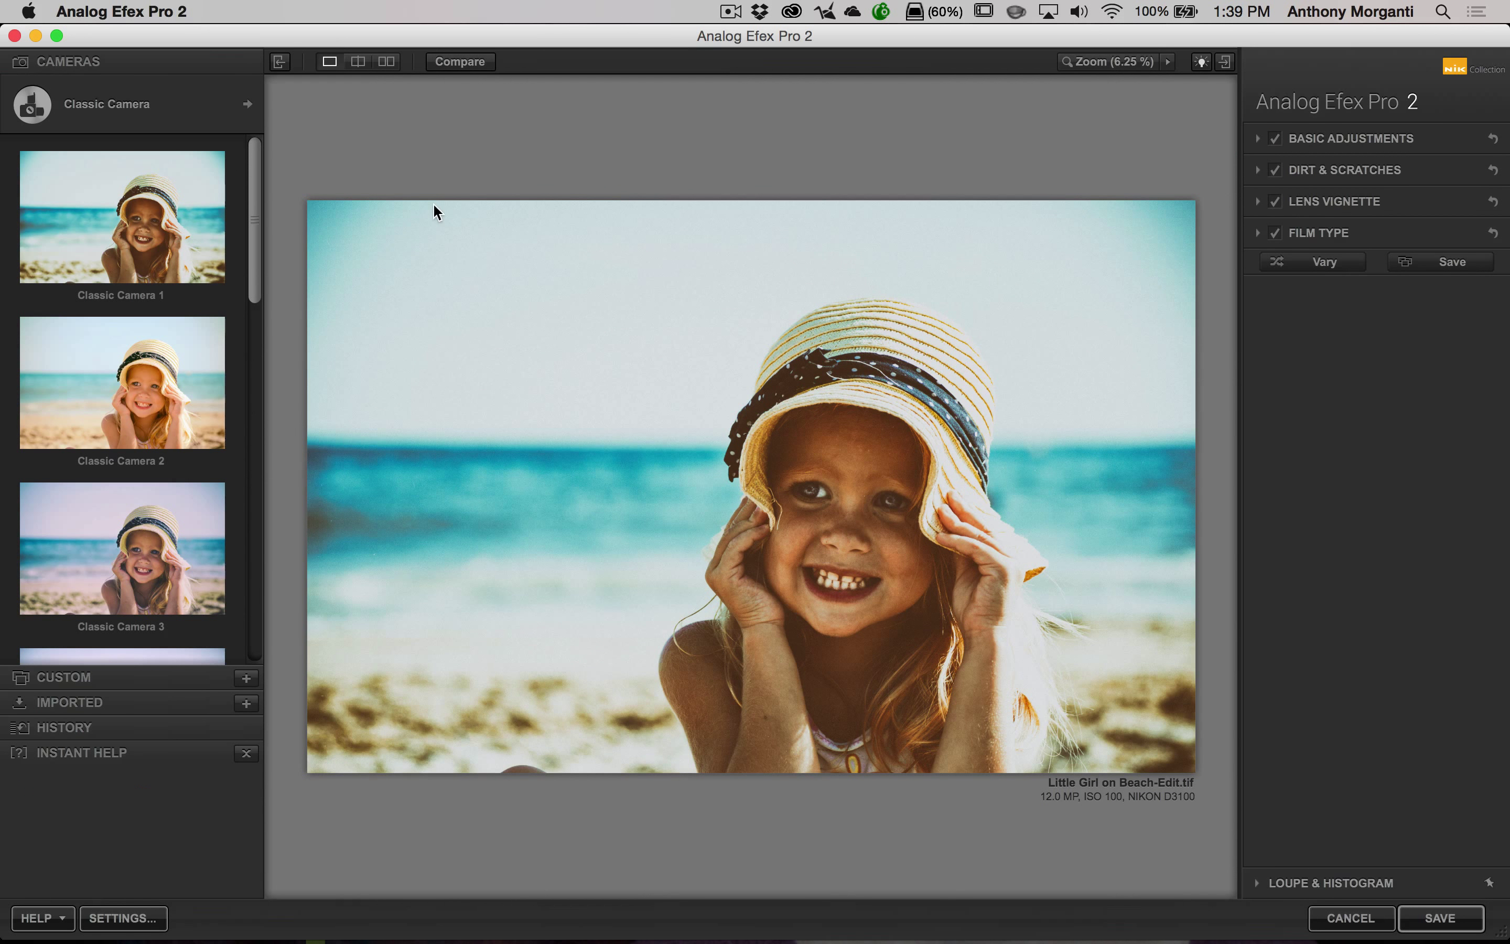
mouse_move(104, 191)
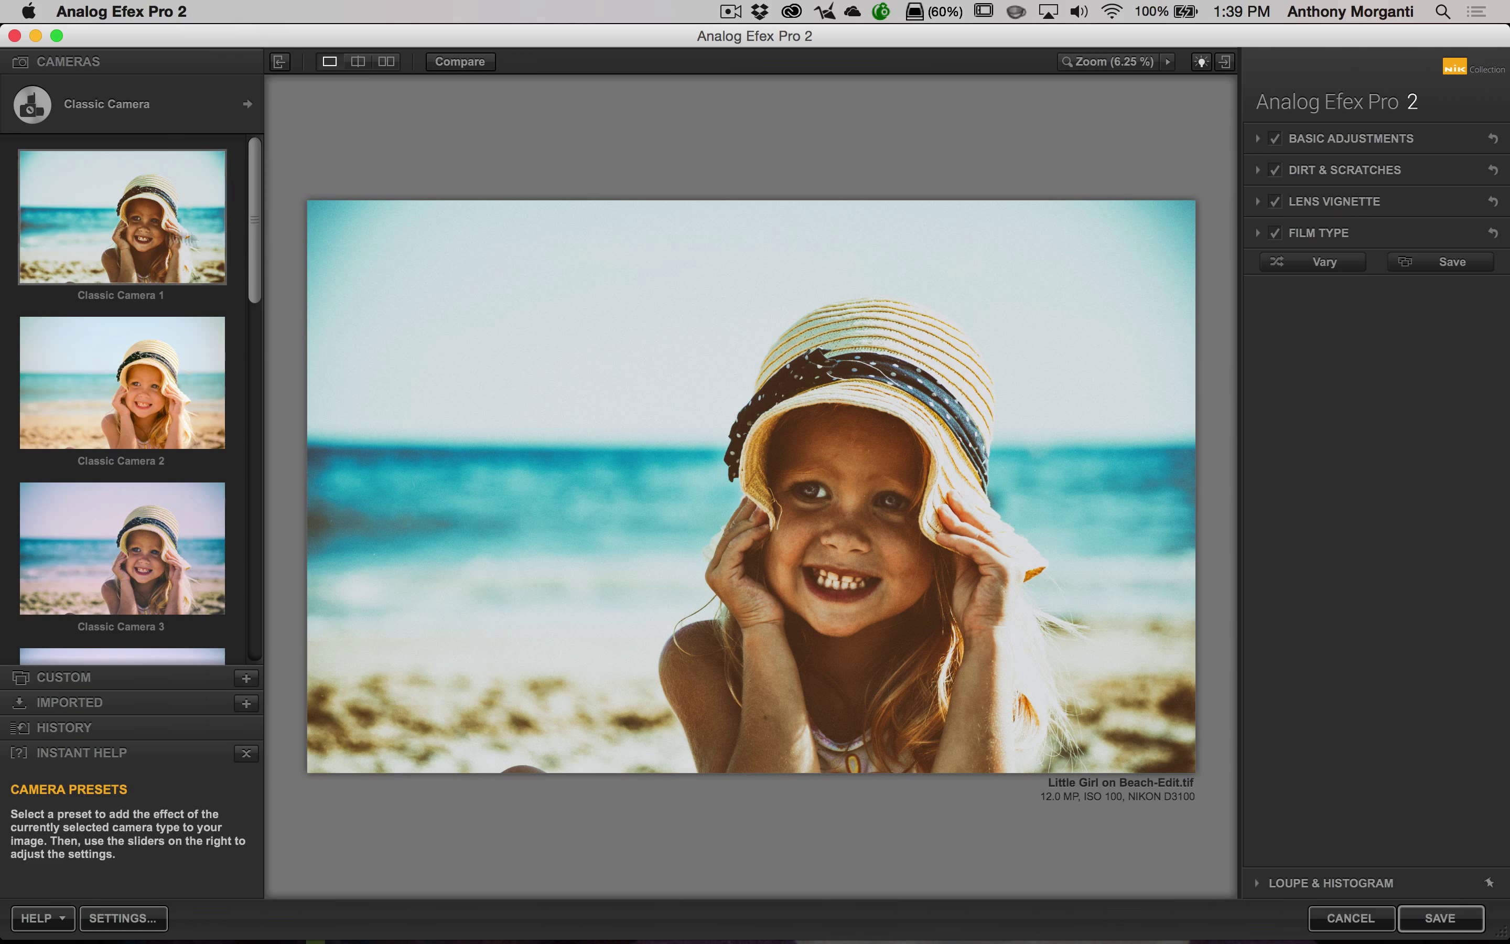
left_click(106, 197)
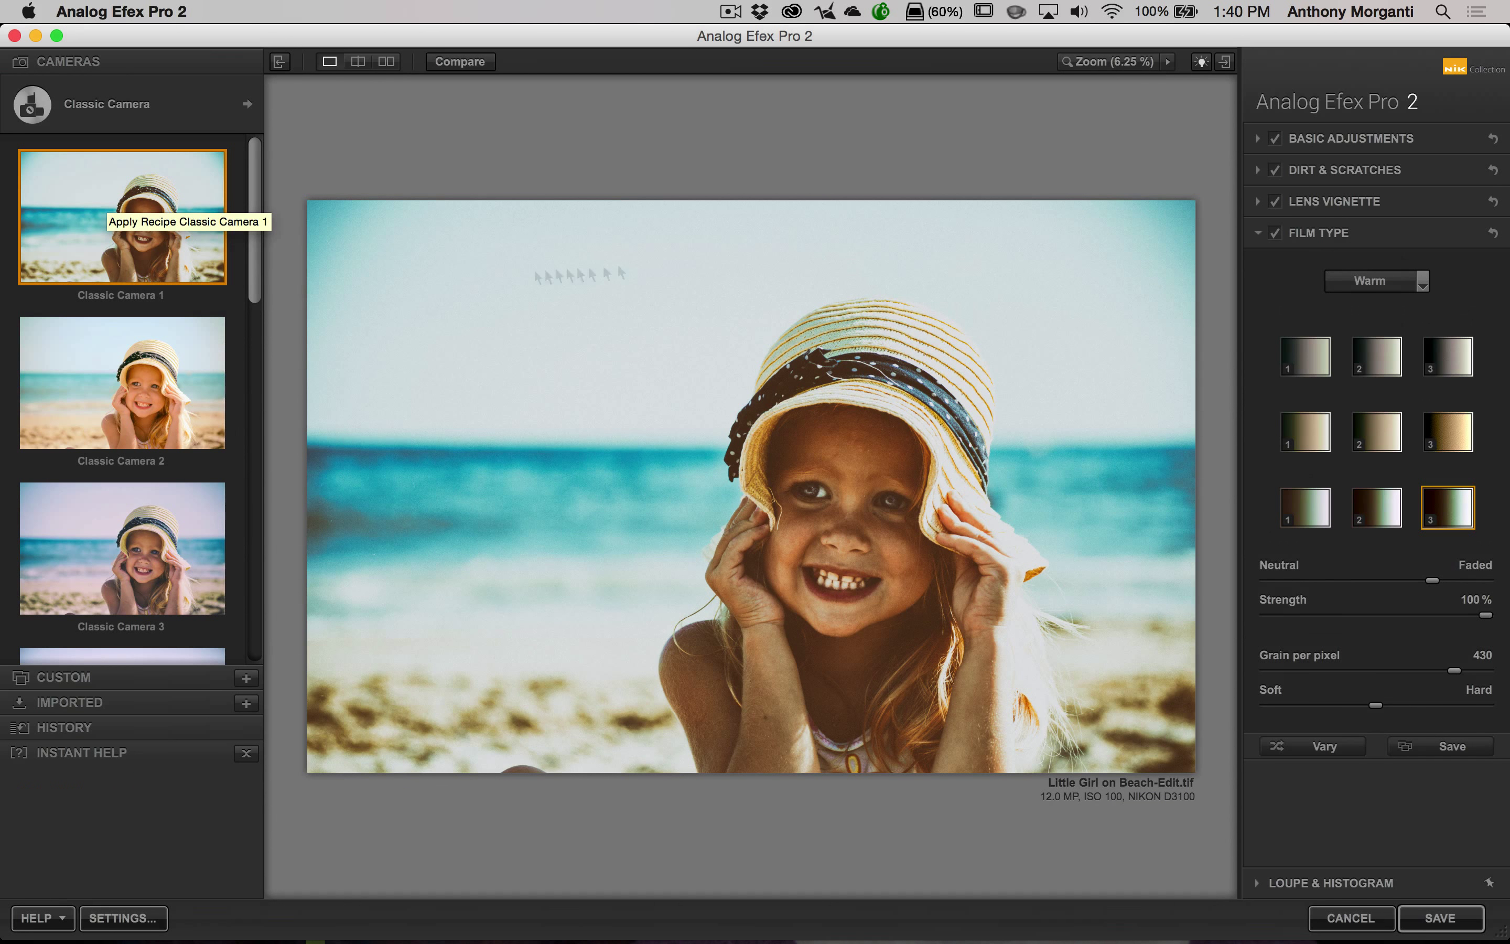
left_click(1258, 235)
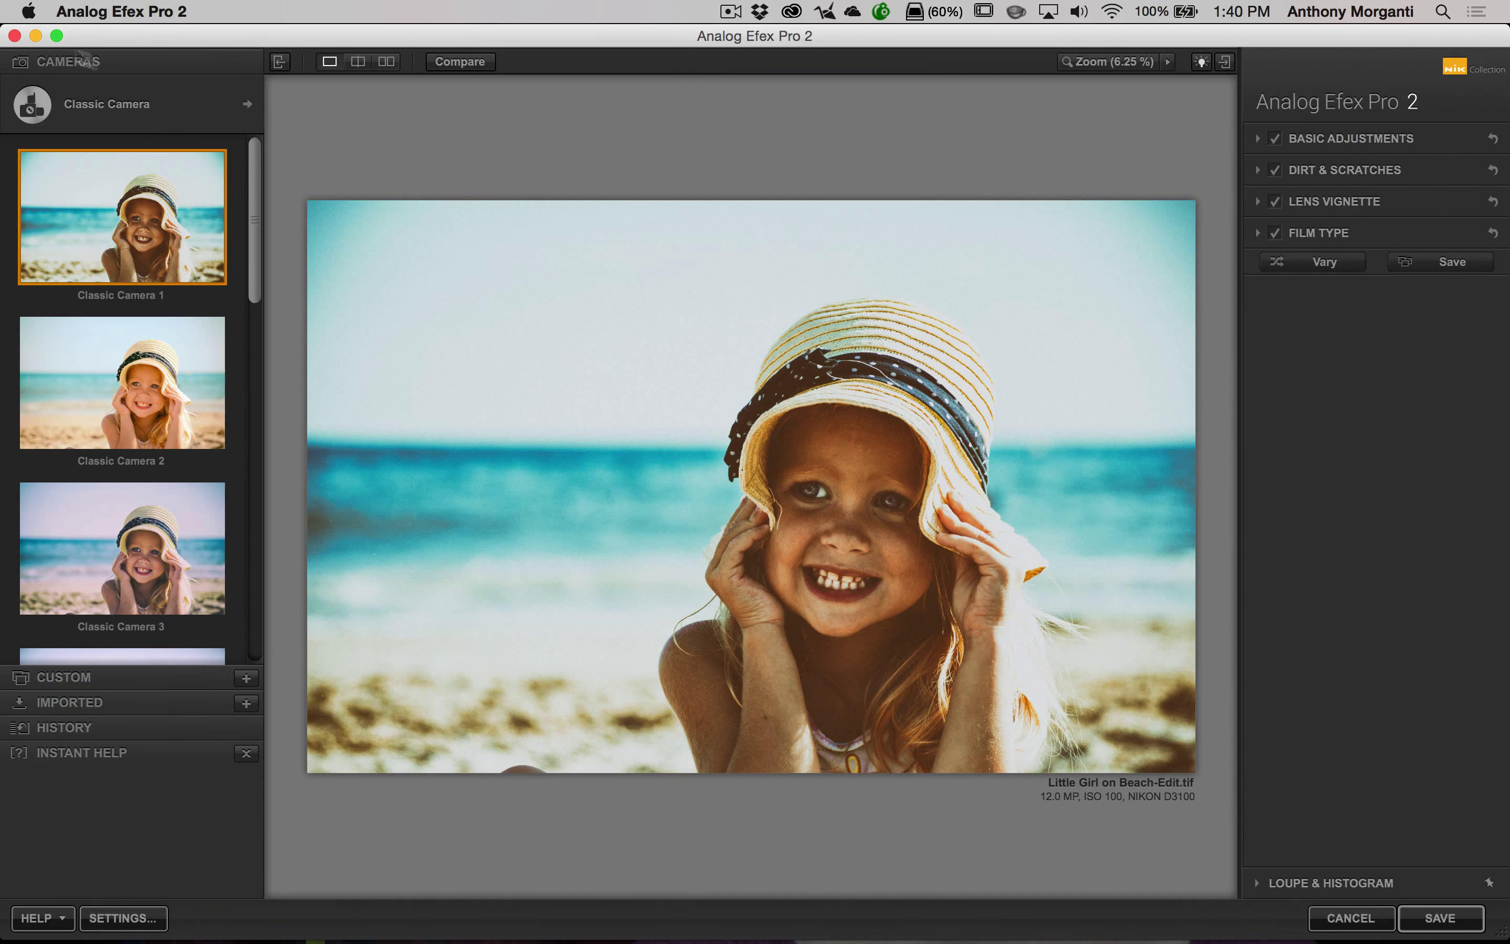
Step: Switch to the Black and White camera, apply its Black and White 1 preset, and collapse the Film Type settings
left_click(248, 105)
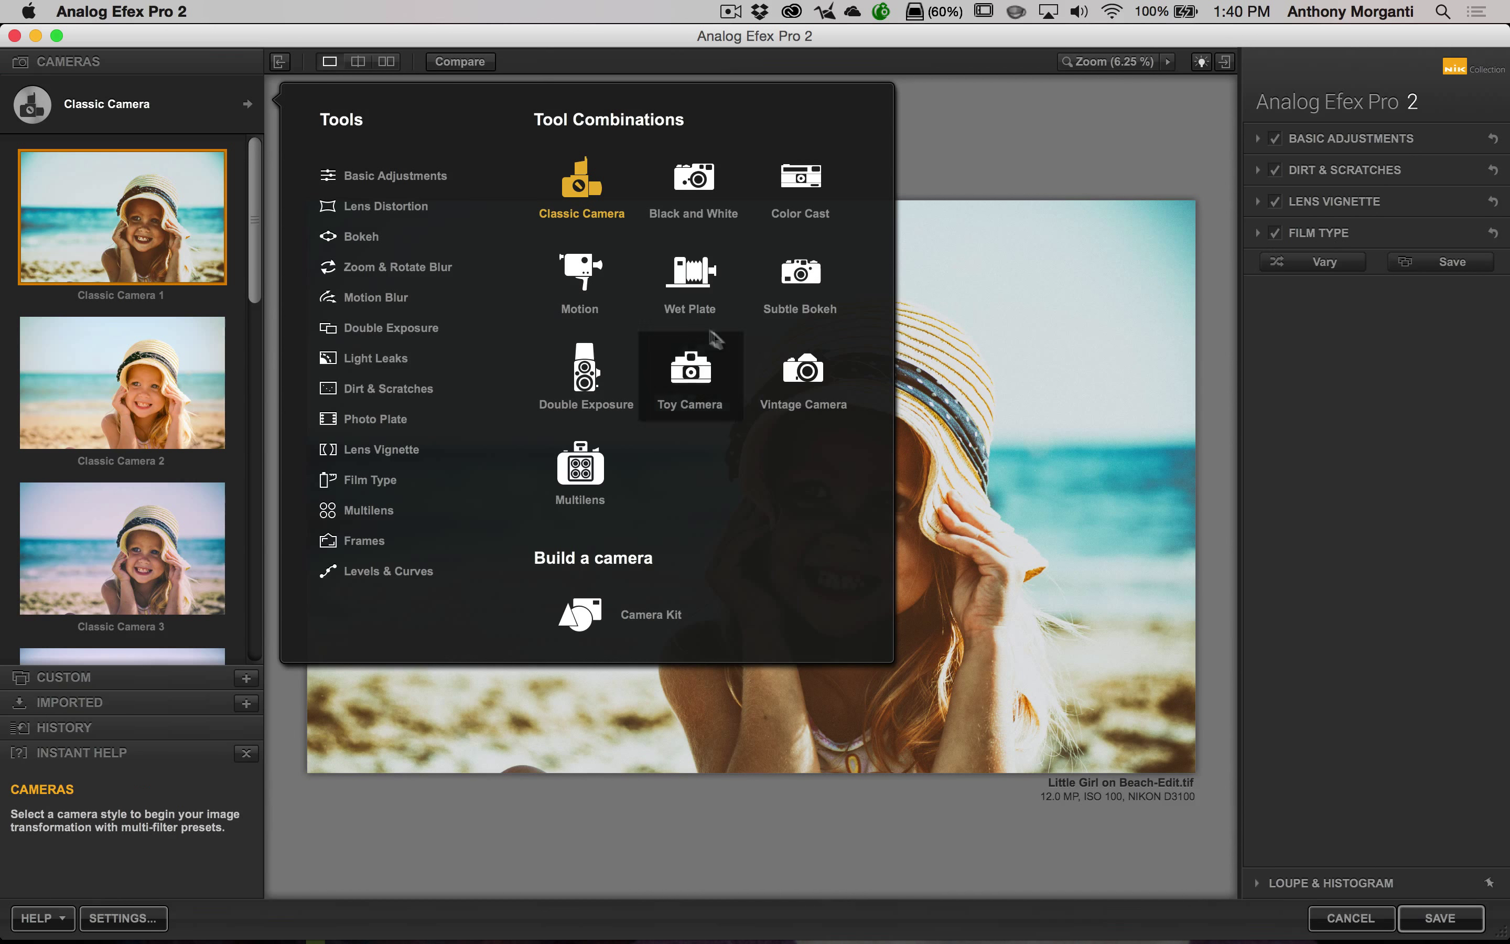
left_click(693, 174)
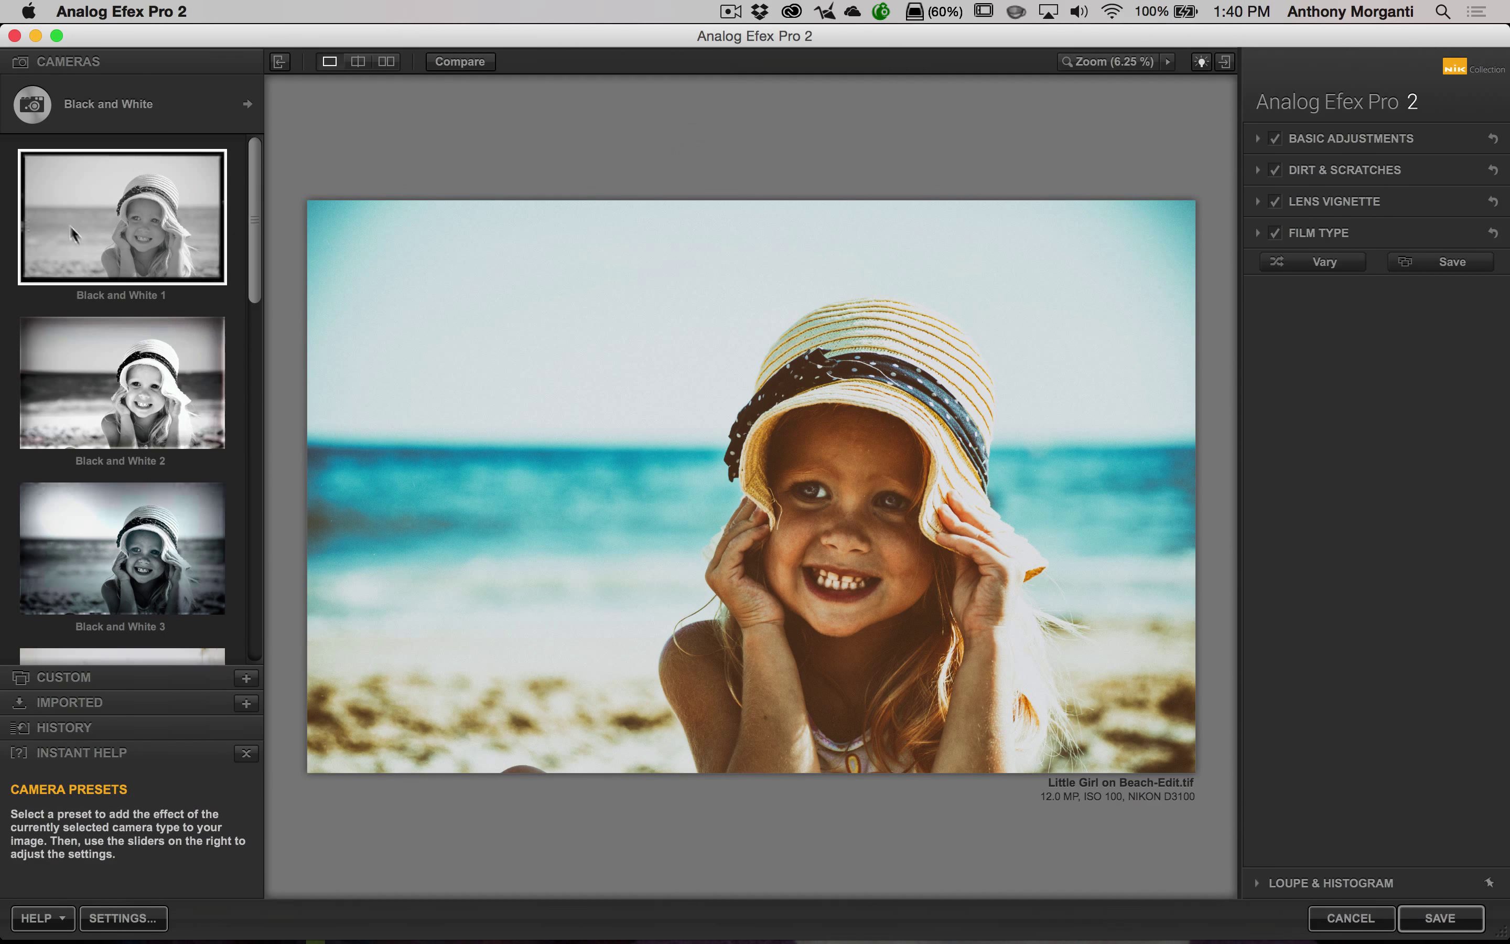
left_click(103, 233)
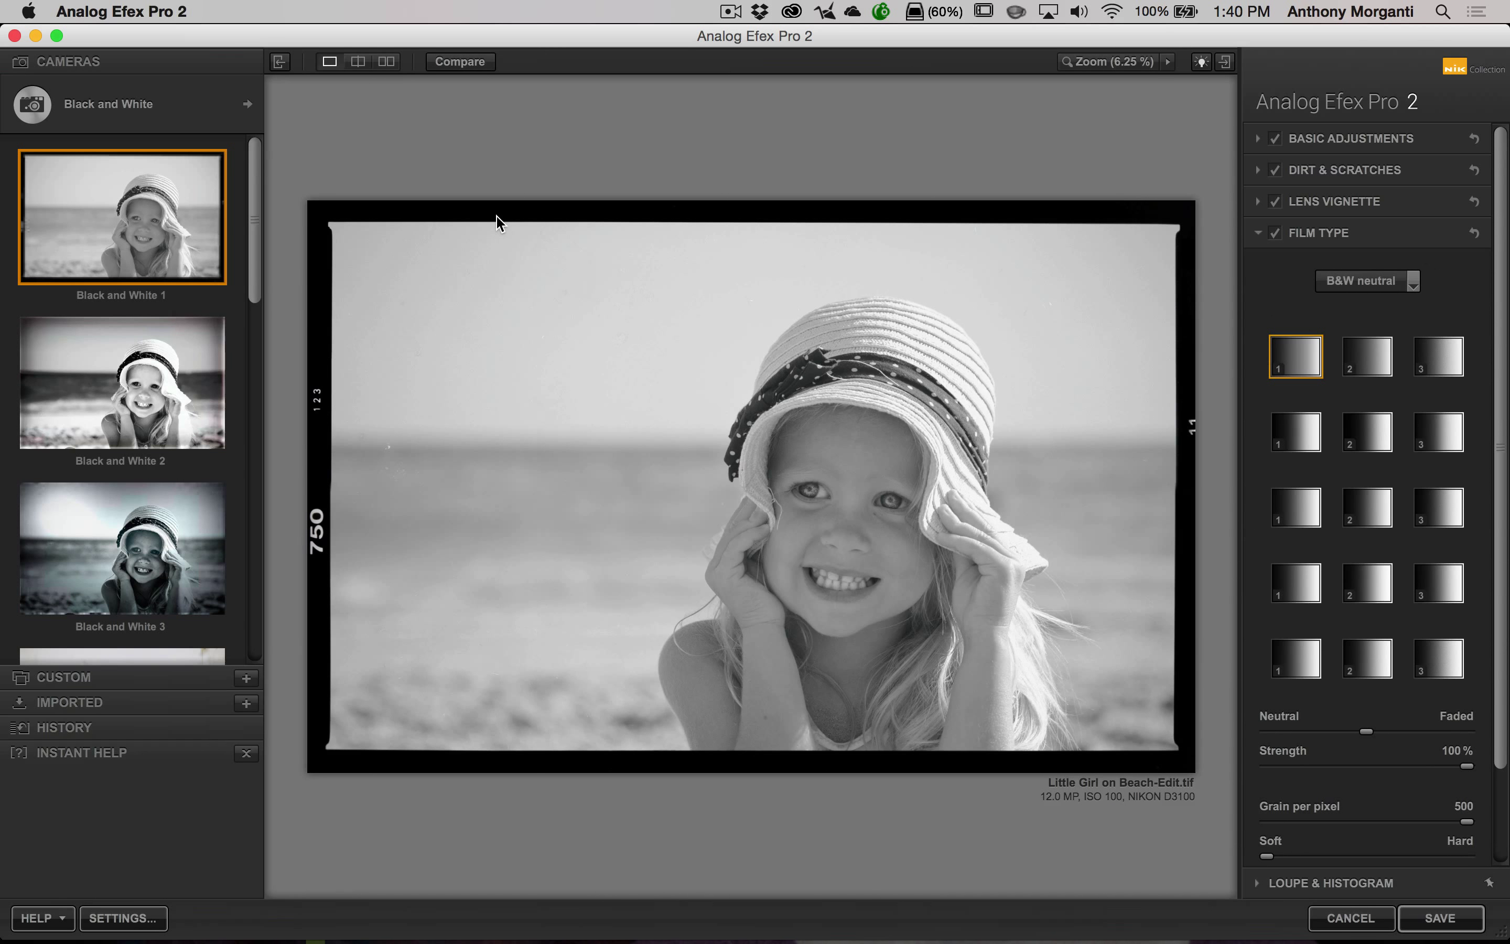
left_click(1263, 236)
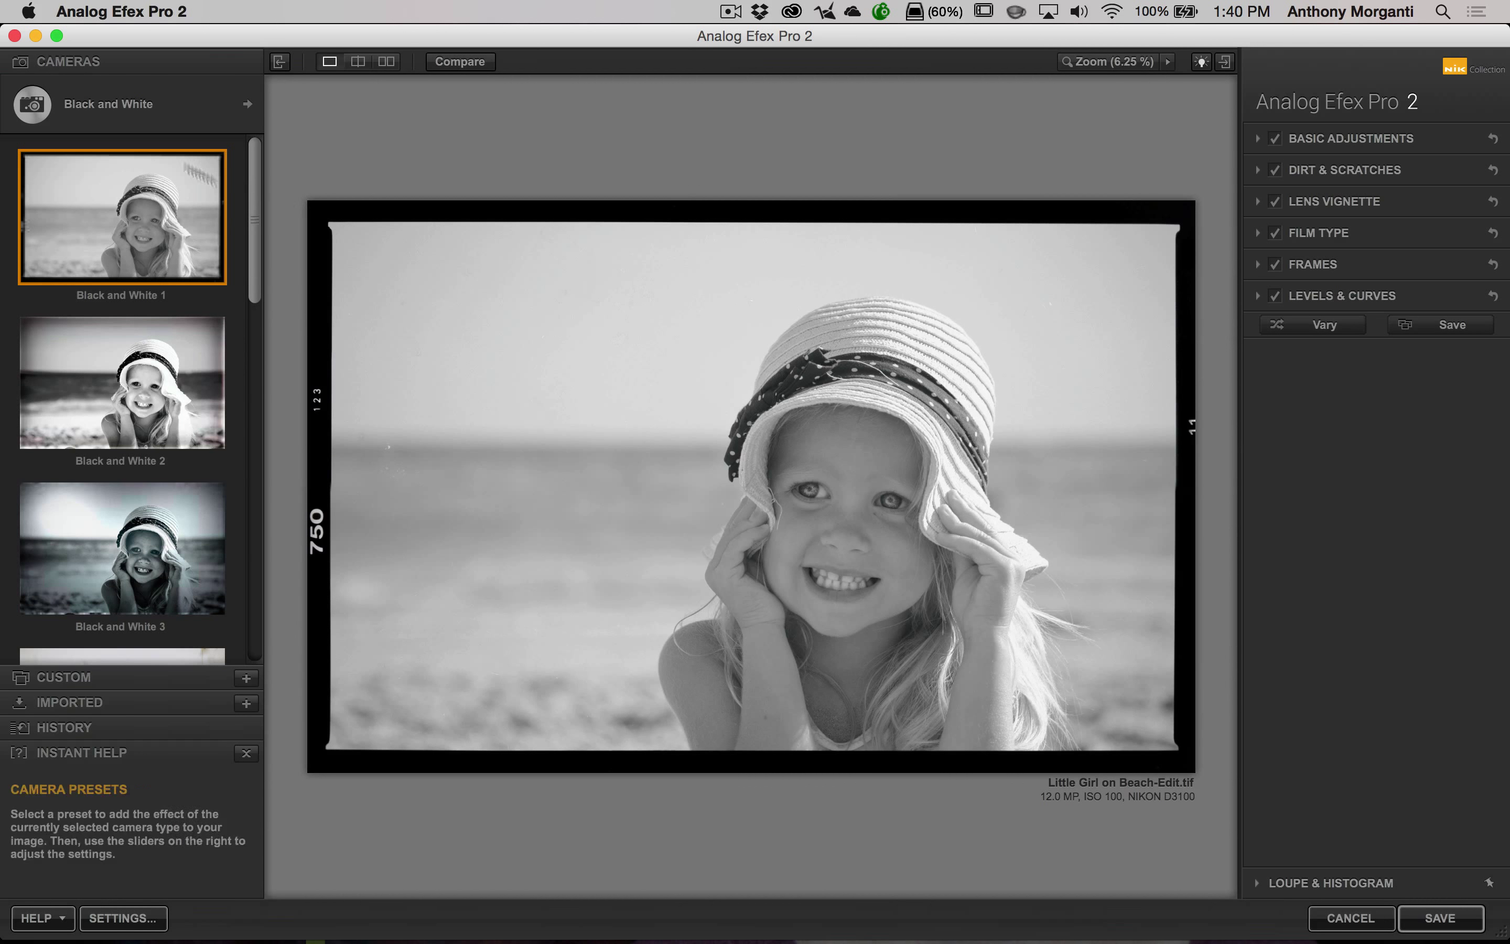
Step: Return to the Classic Camera, apply its Classic Camera 6 preset, and collapse the Film Type settings
left_click(108, 105)
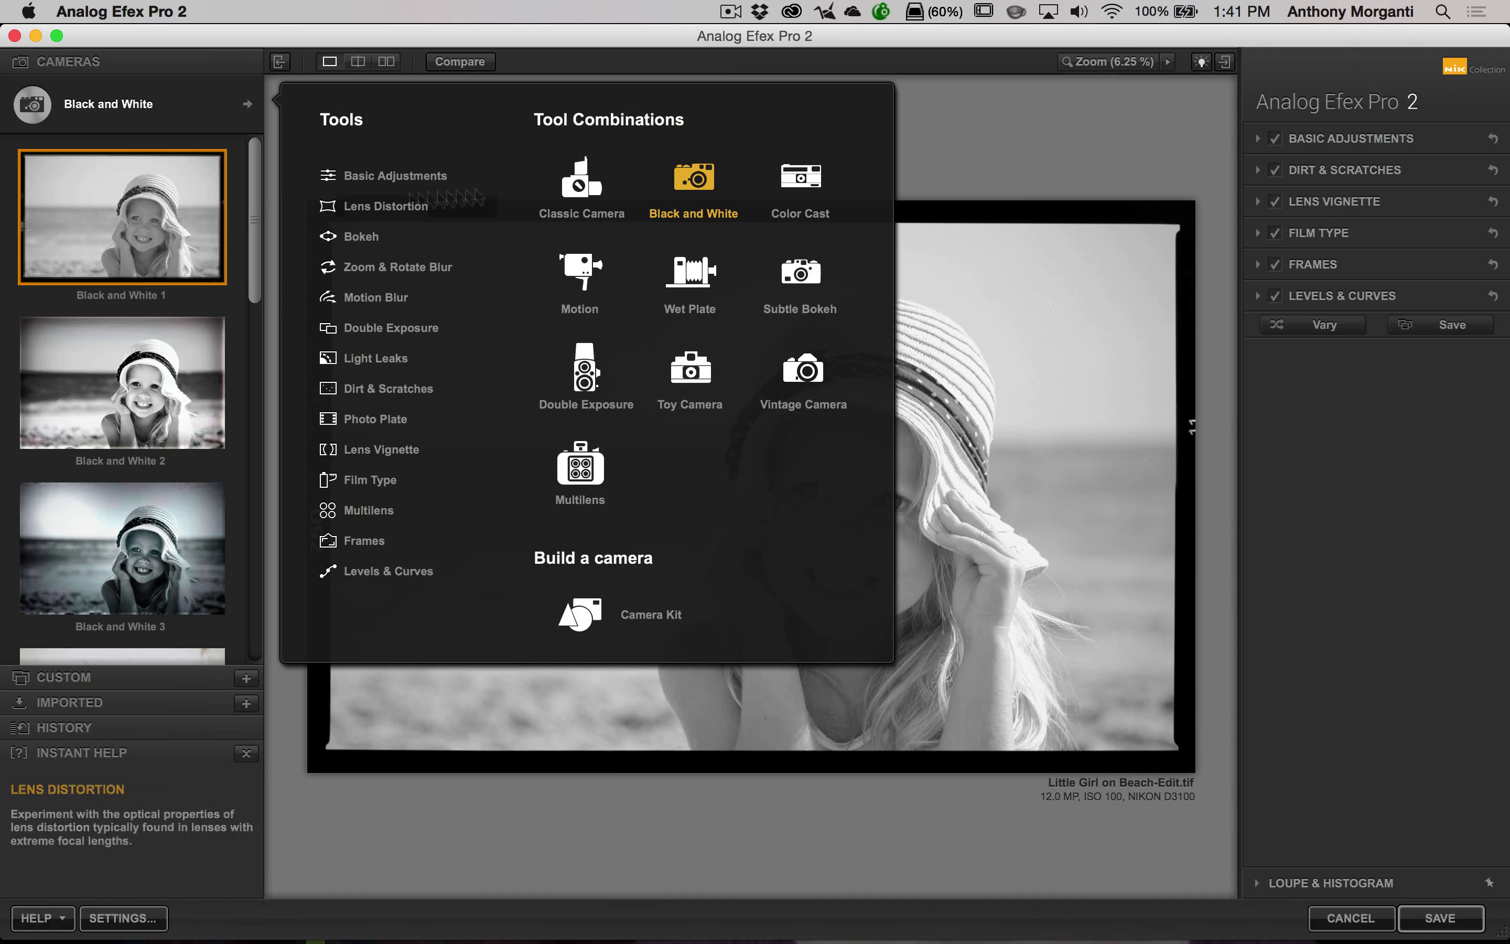
left_click(588, 184)
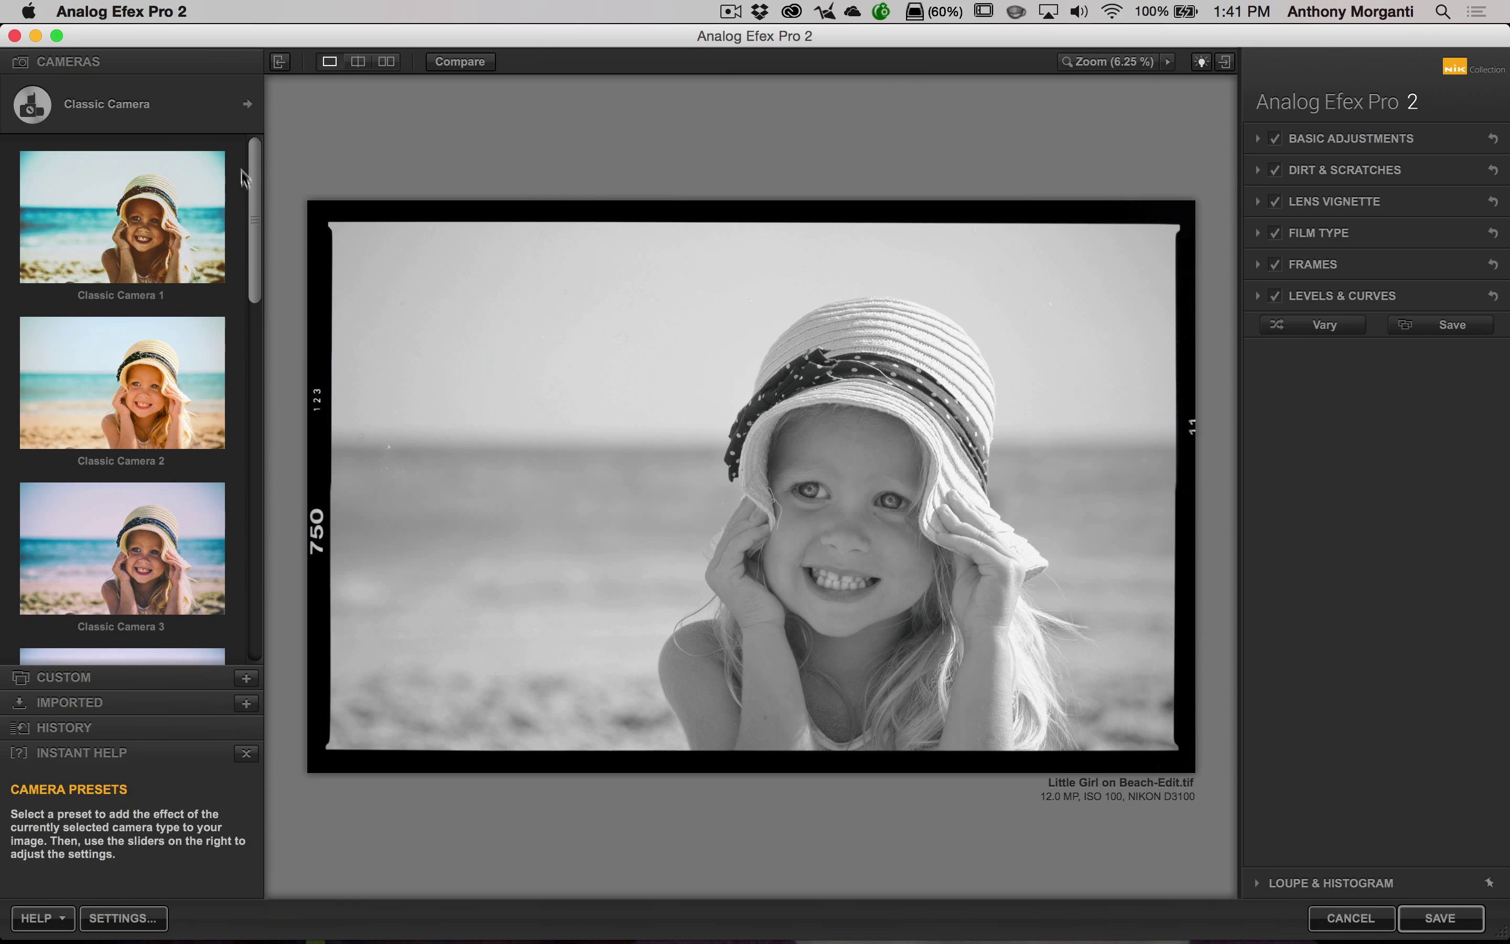
scroll(70, 472, "down", 1)
scroll(69, 472, "down", 10)
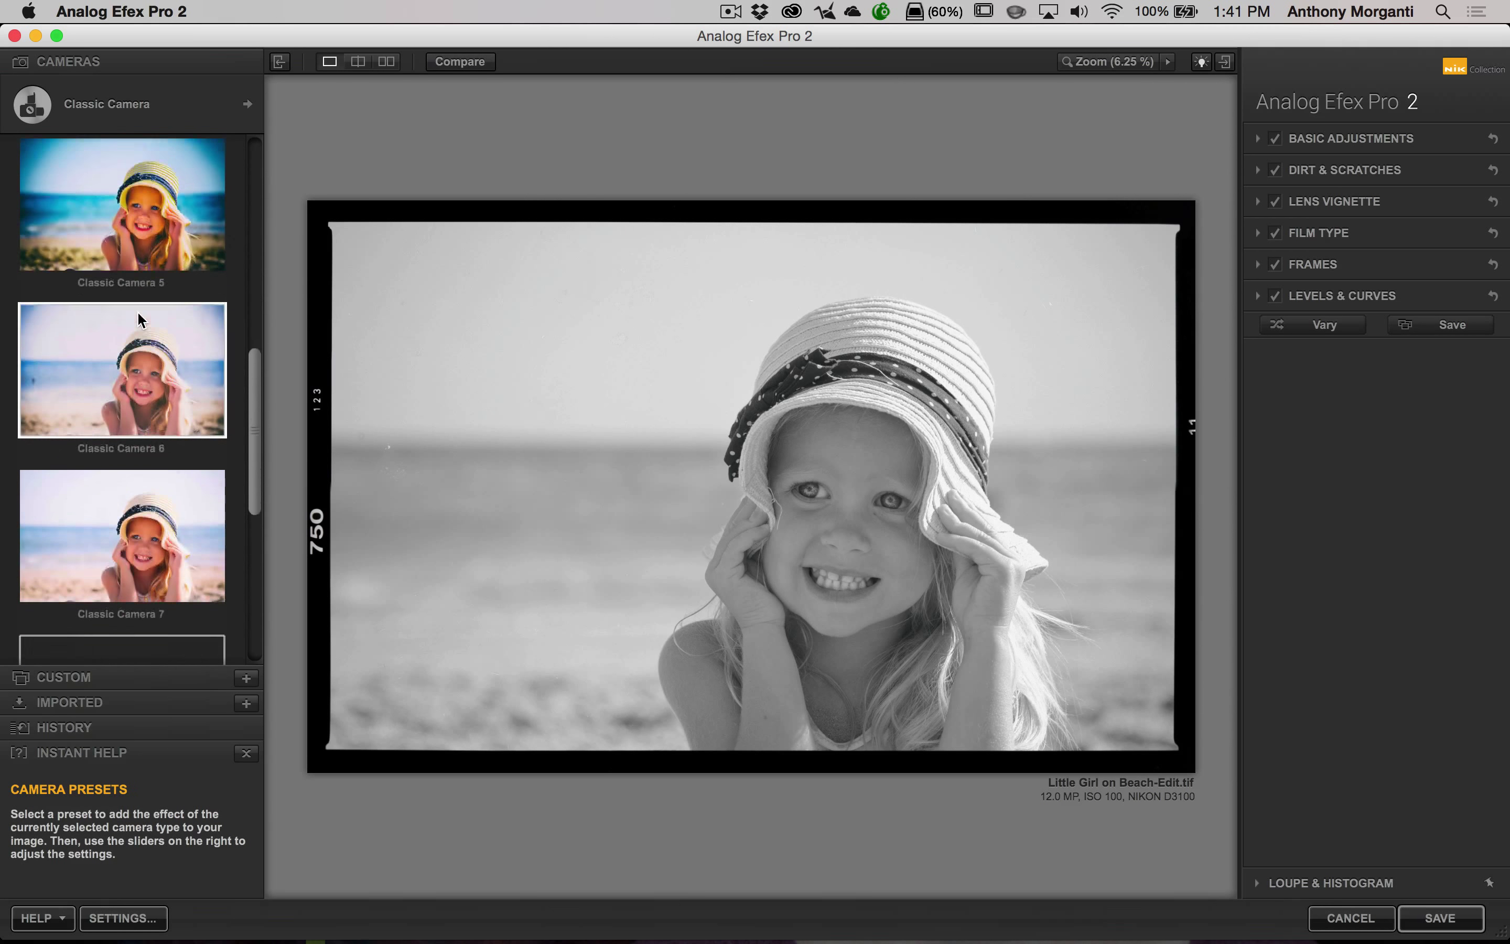
left_click(123, 353)
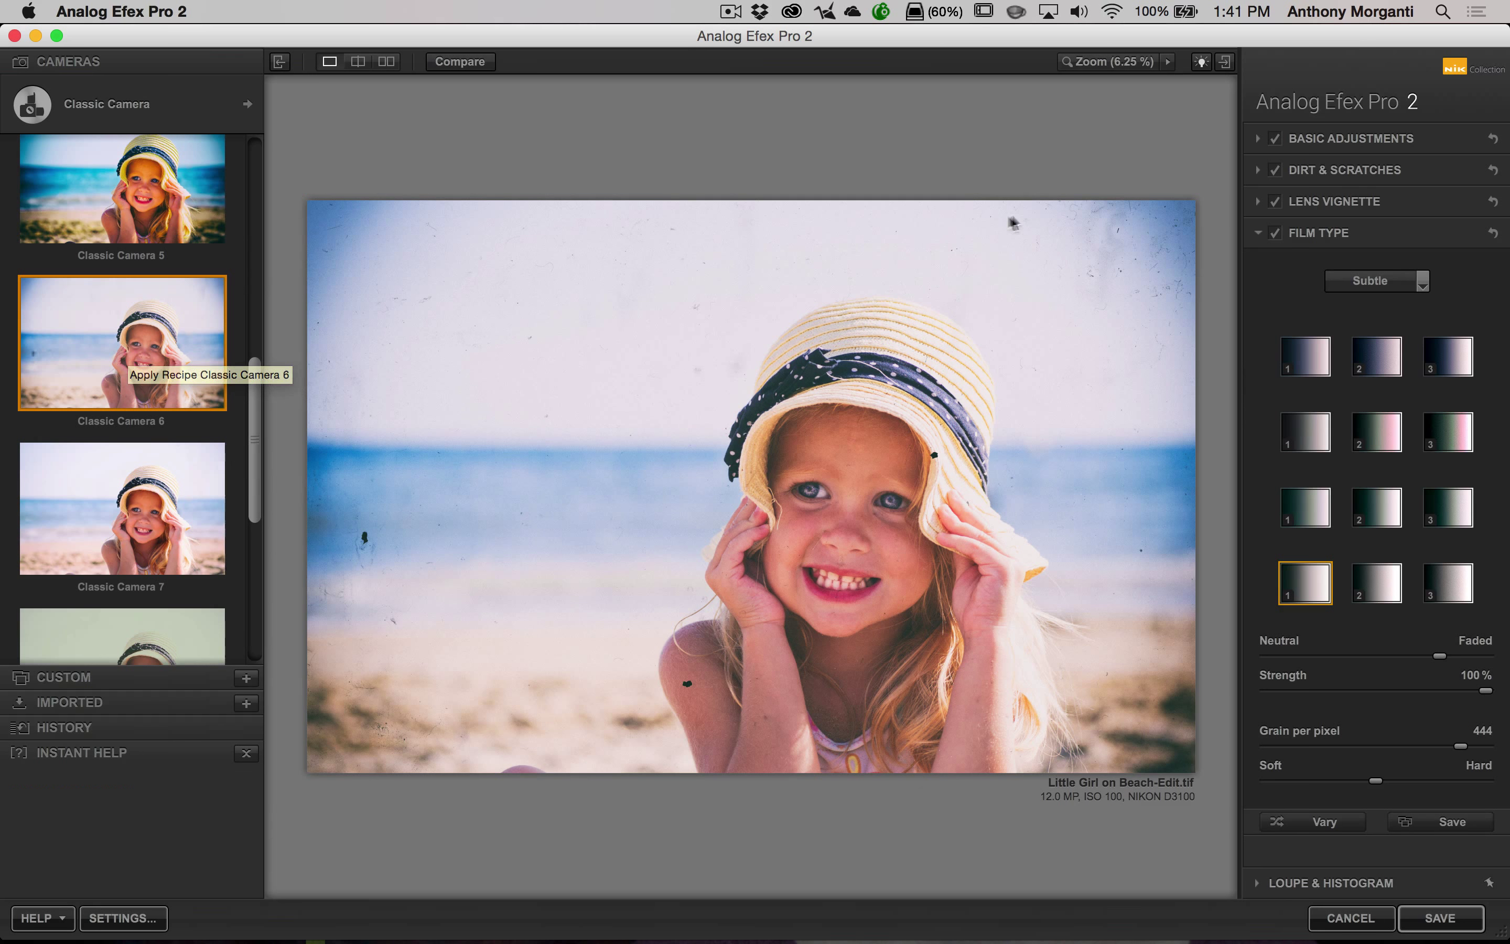
left_click(1257, 236)
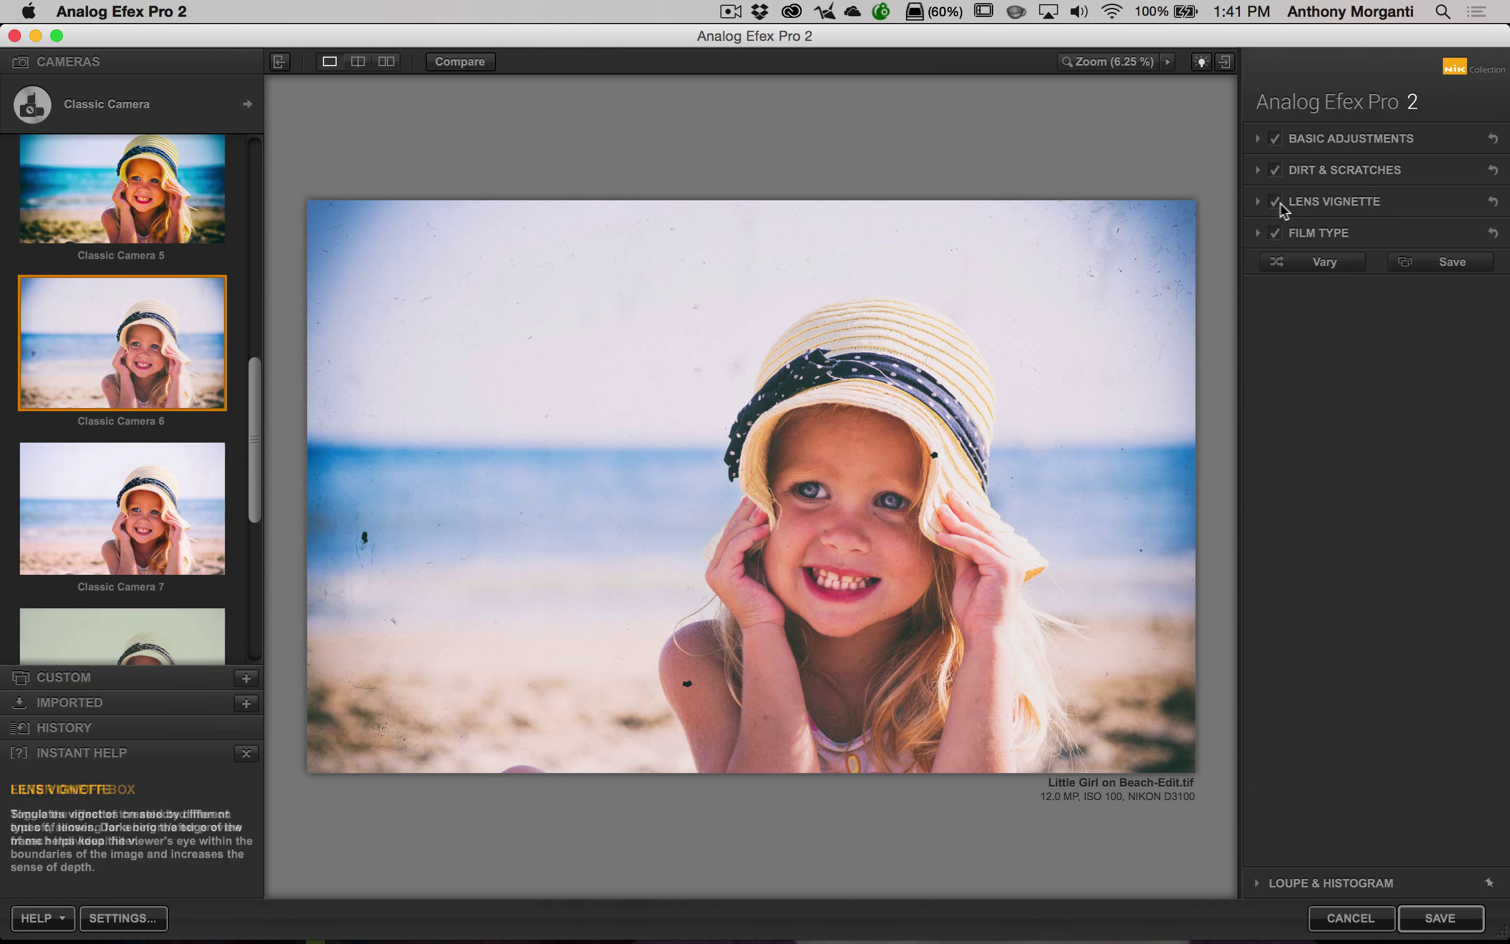
Step: Expand the Lens Vignette settings and reduce the vignette amount to -19 %
left_click(1258, 202)
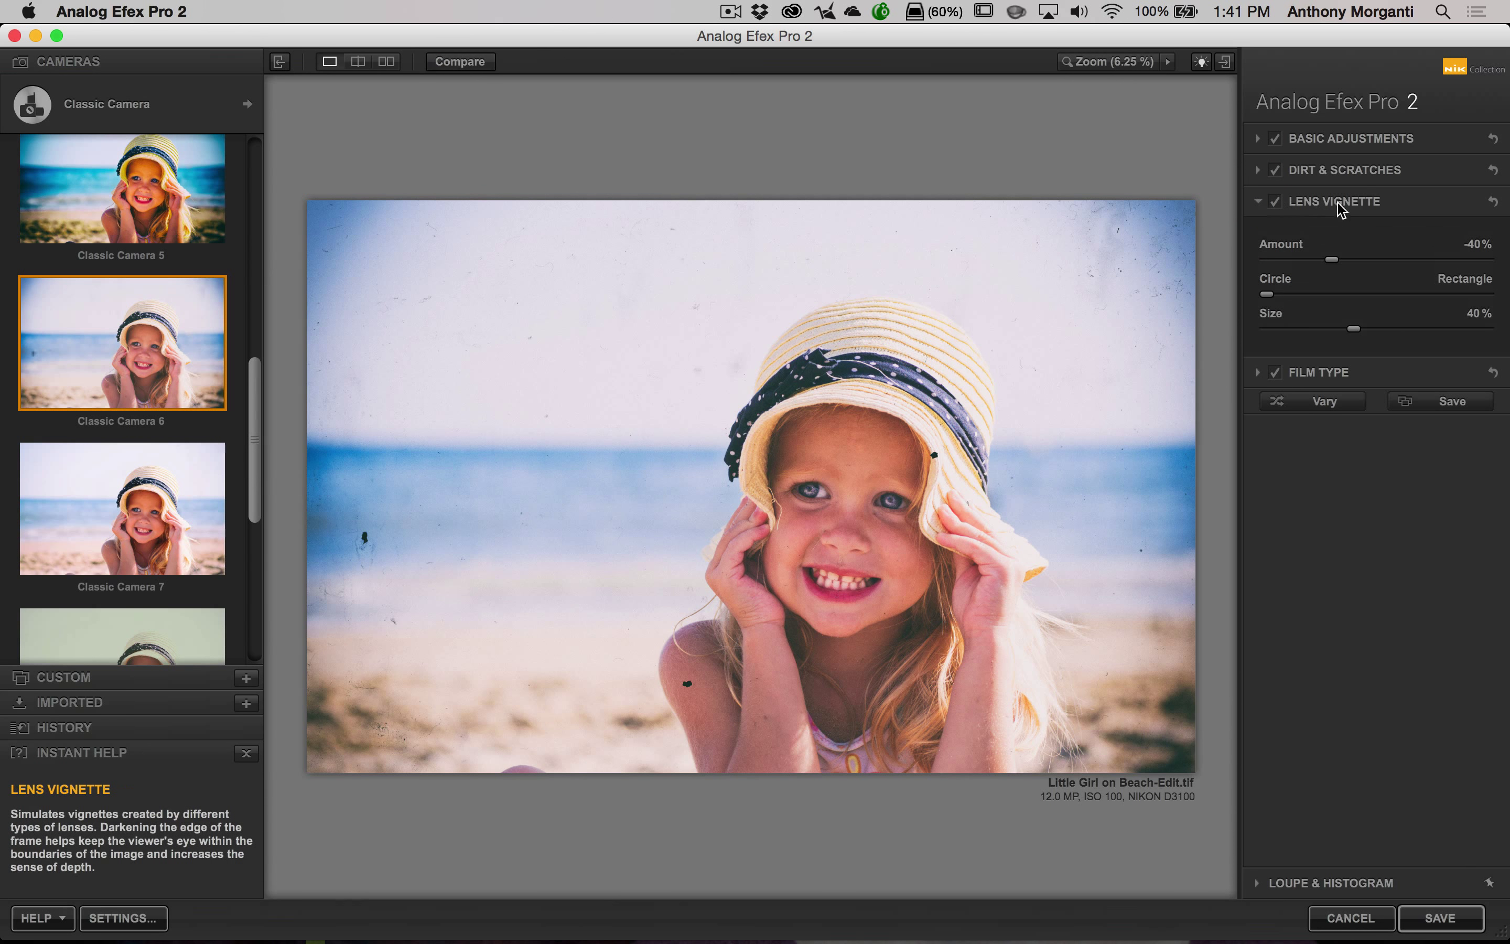
left_click_drag(1330, 259, 1360, 263)
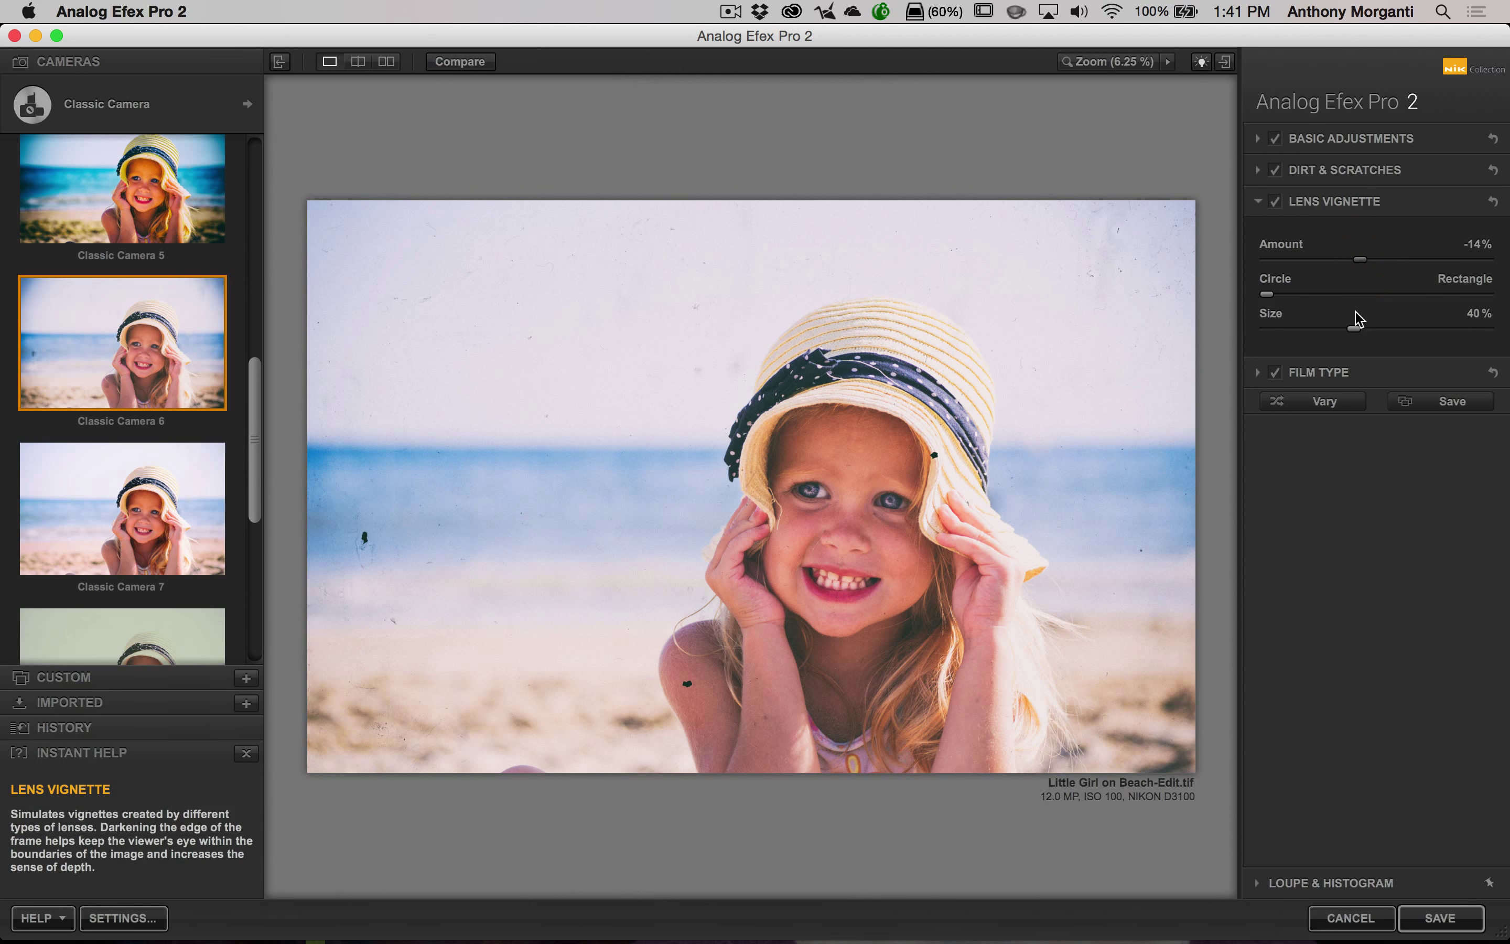
mouse_move(1362, 263)
left_mouse_down()
mouse_move(1307, 263)
mouse_move(1371, 265)
mouse_move(1352, 266)
left_mouse_up()
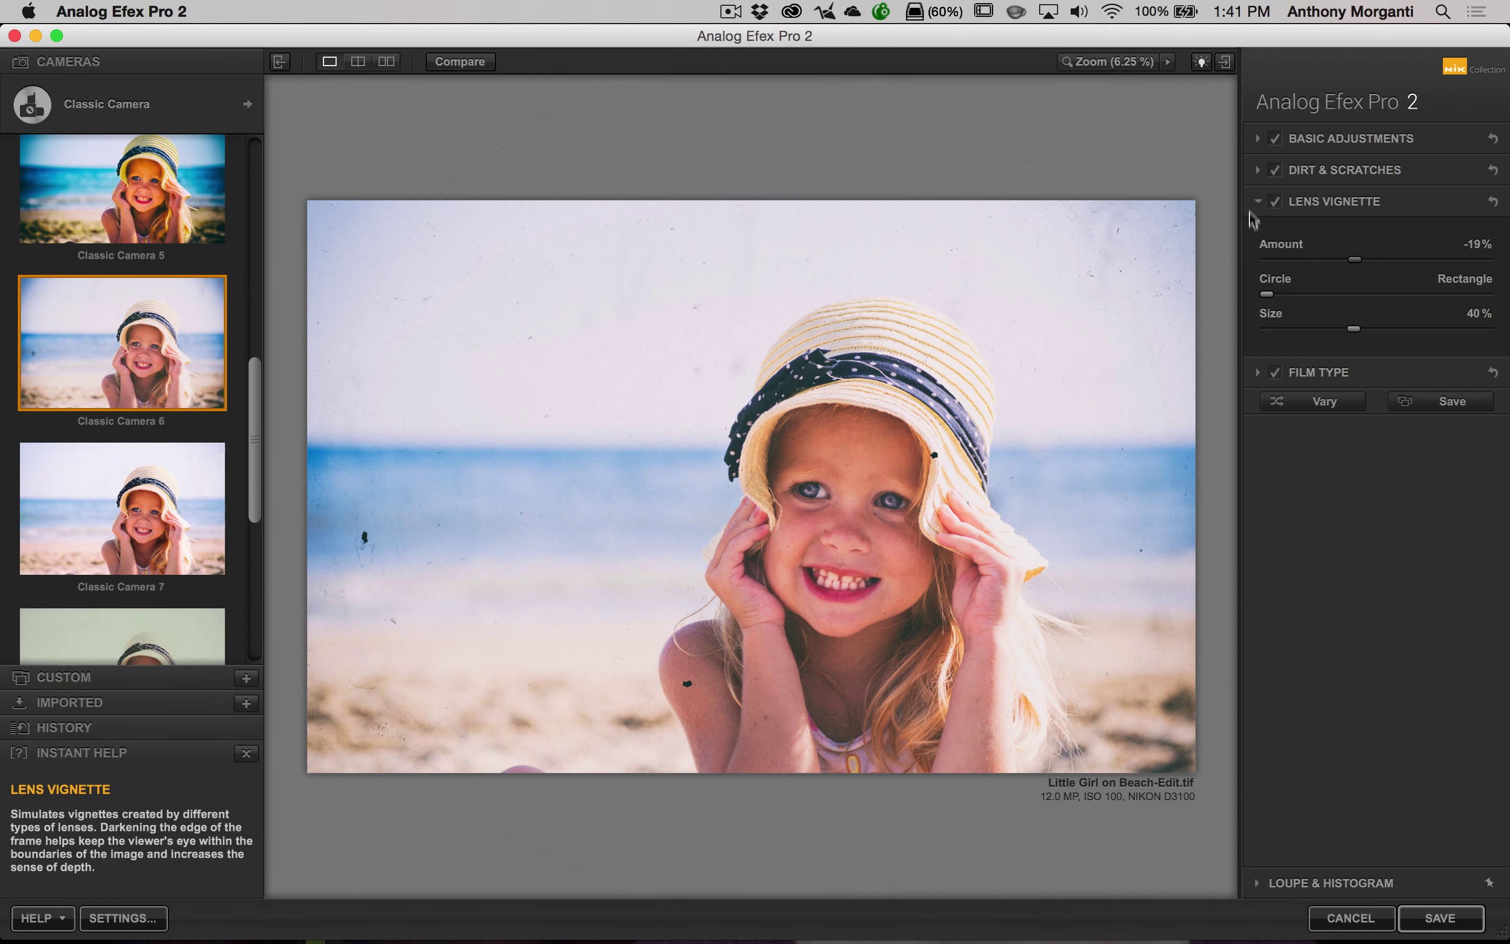
Step: Switch to the Subtle Bokeh camera, apply its Subtle Bokeh 4 preset, and collapse the Bokeh settings
left_click(244, 105)
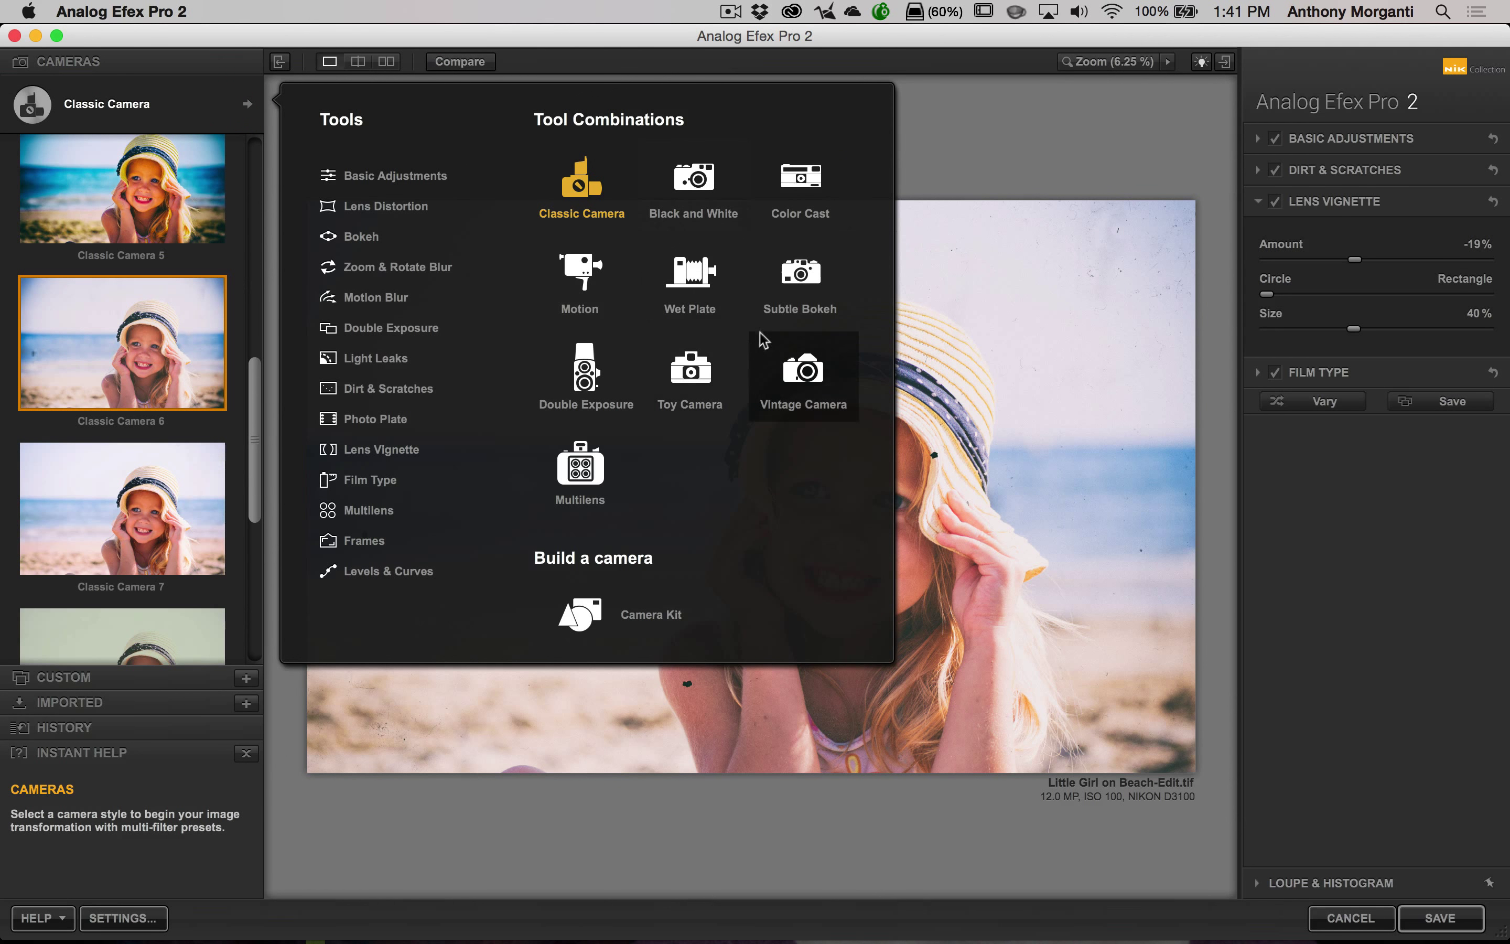
left_click(798, 274)
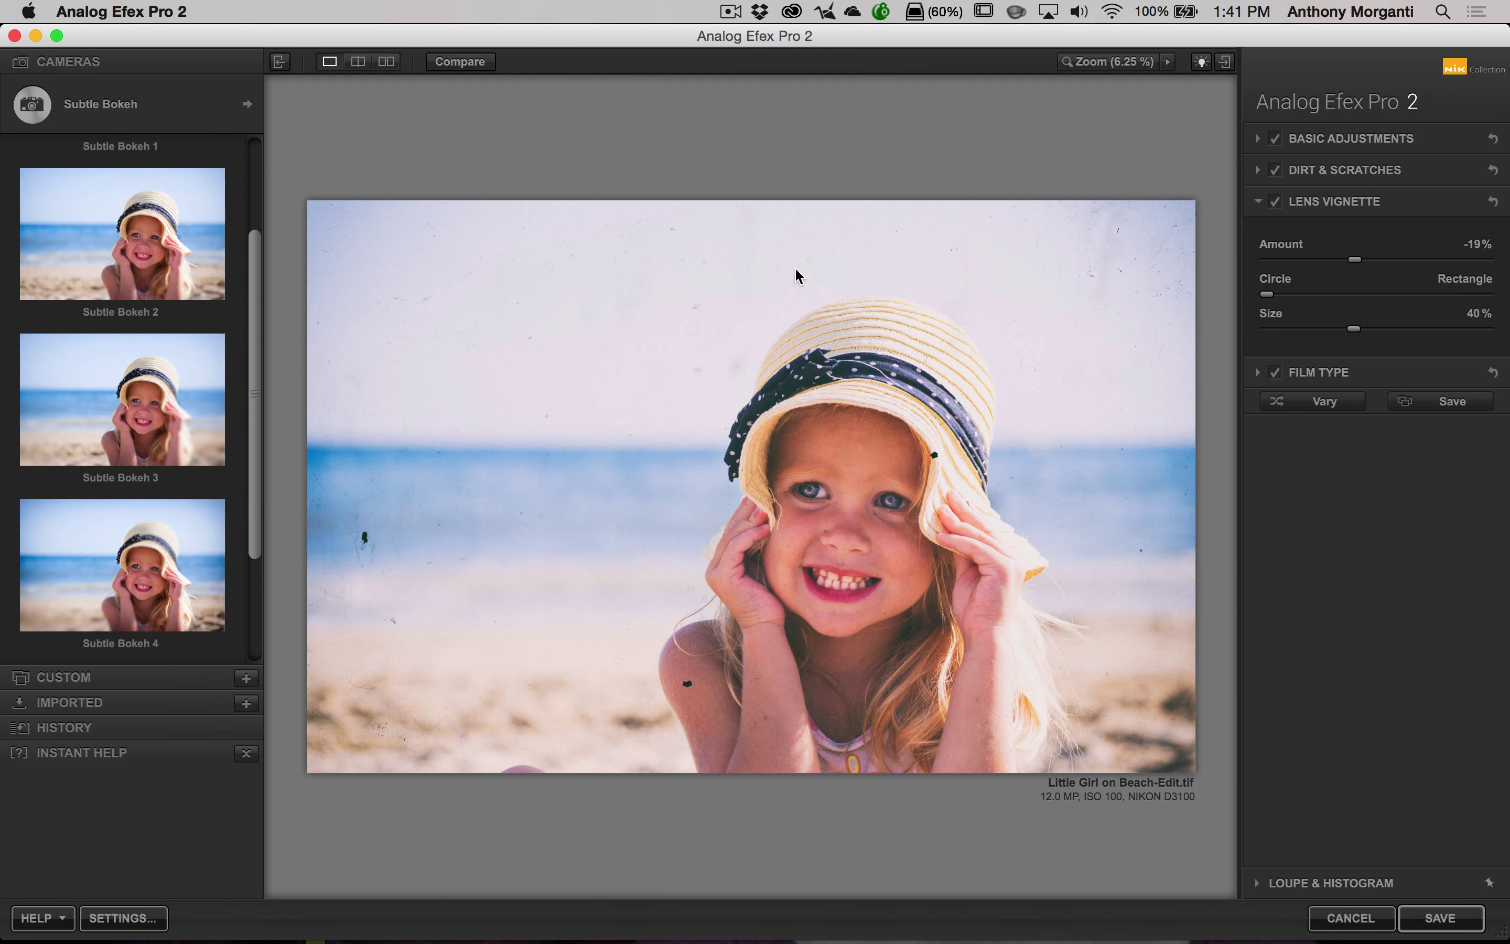
scroll(156, 488, "down", 5)
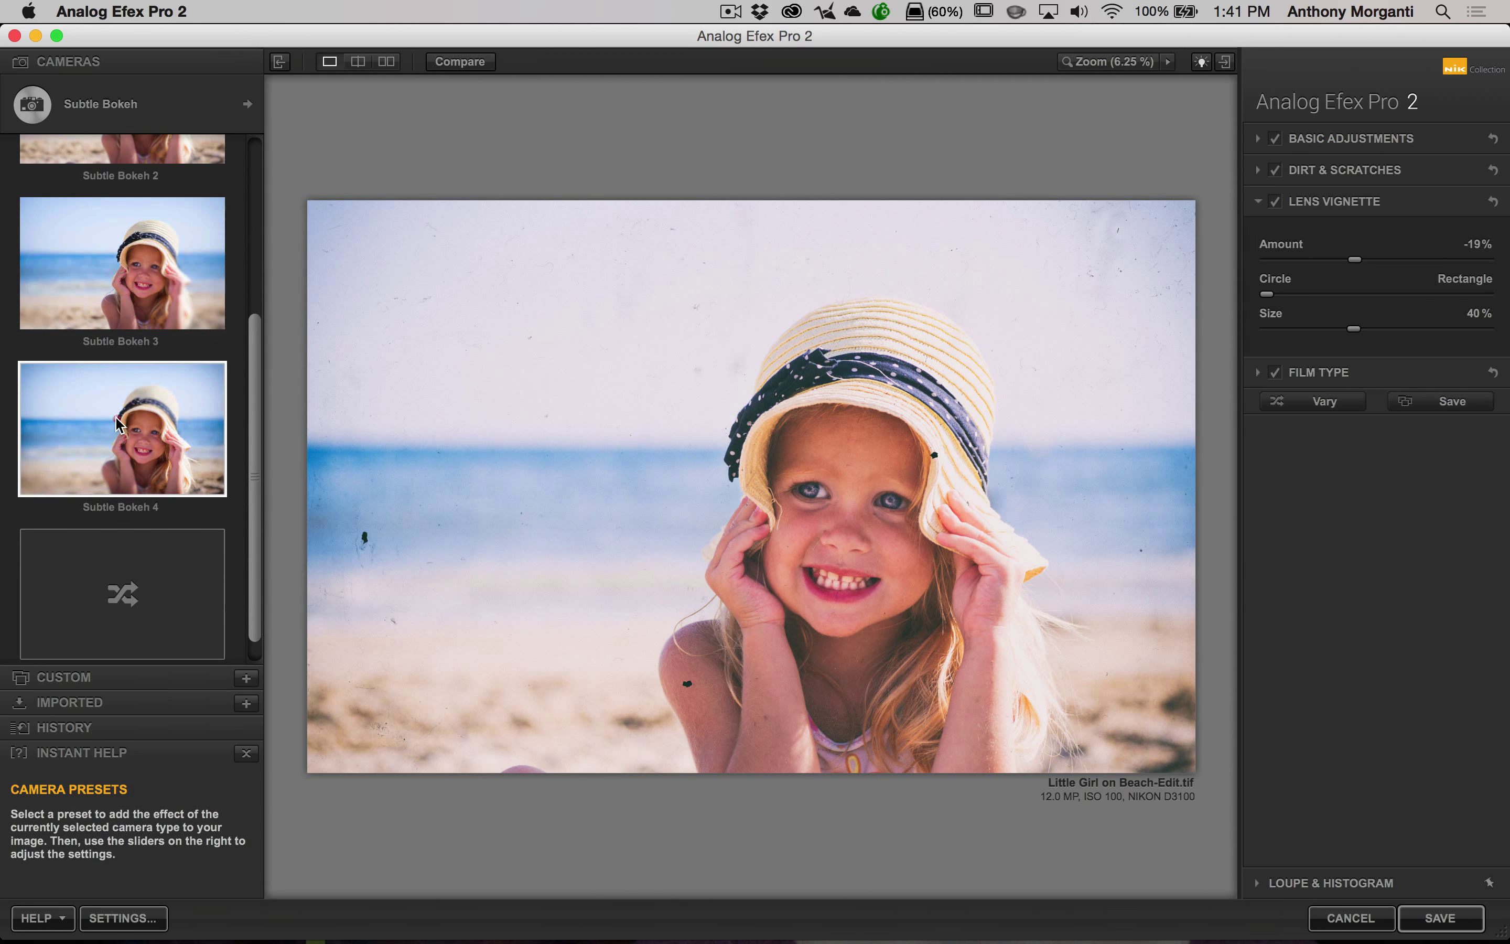
left_click(119, 425)
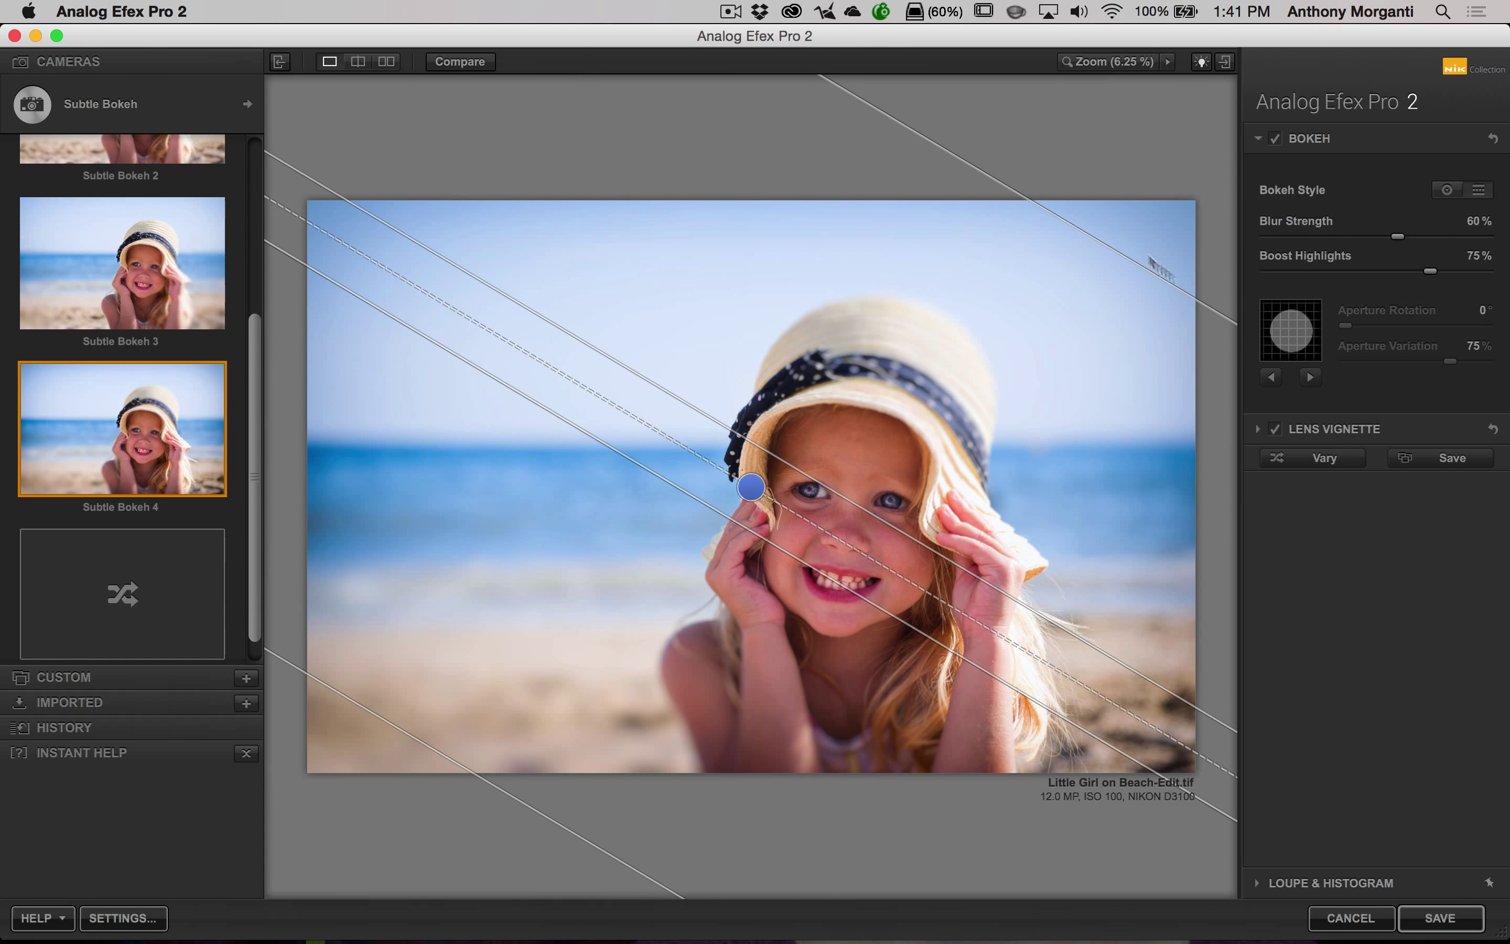
left_click(1257, 140)
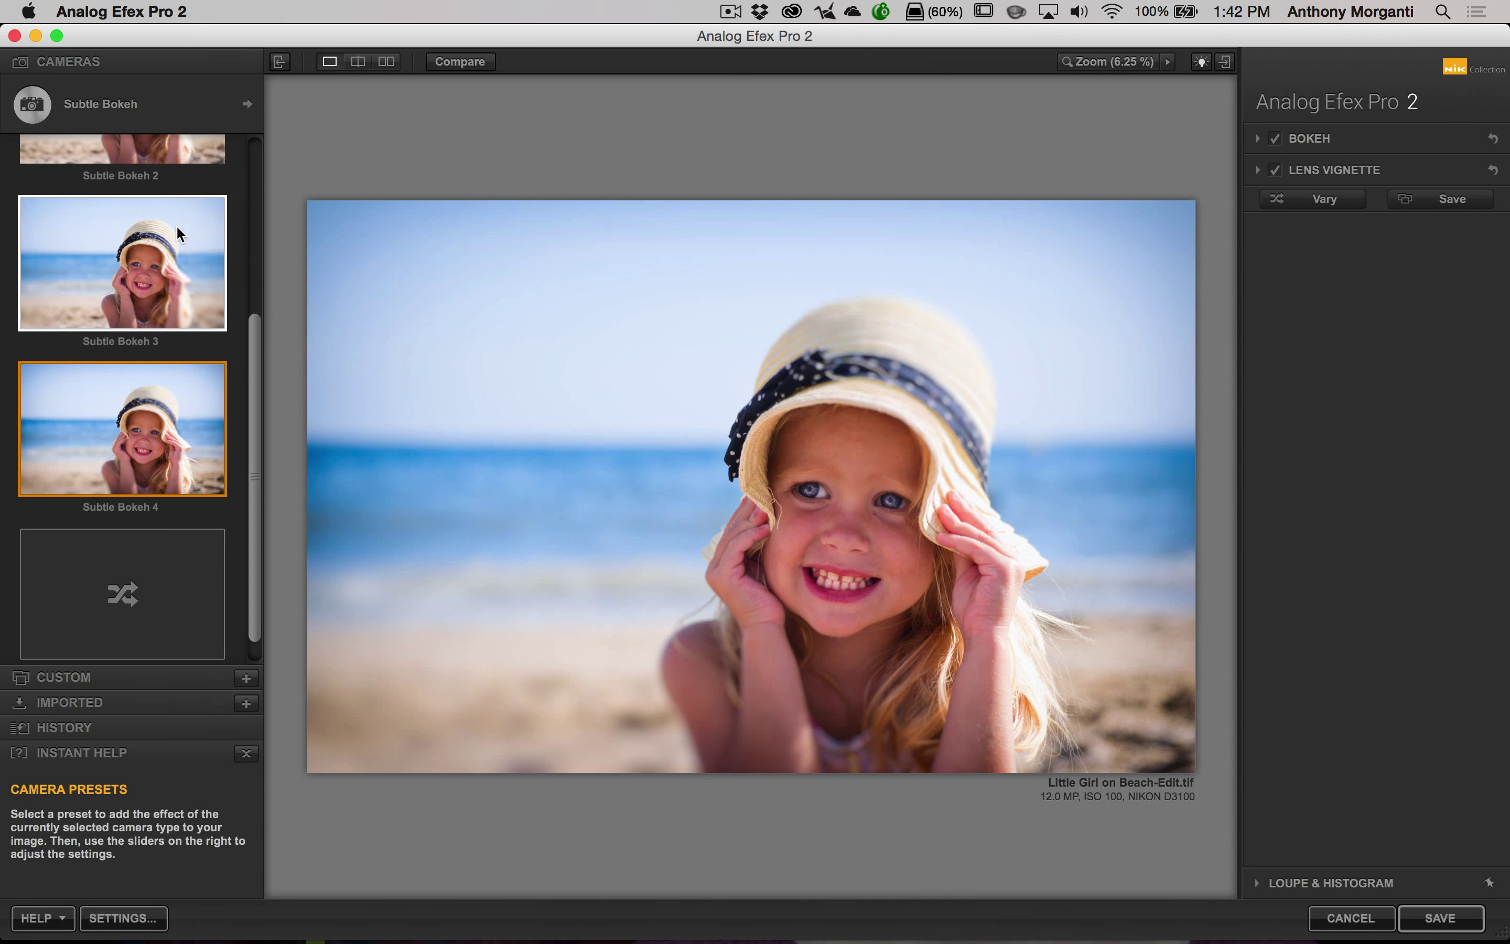
Step: Replace the Subtle Bokeh look with the single Basic Adjustments tool from the camera chooser
scroll(249, 198, "up", 5)
left_click(247, 106)
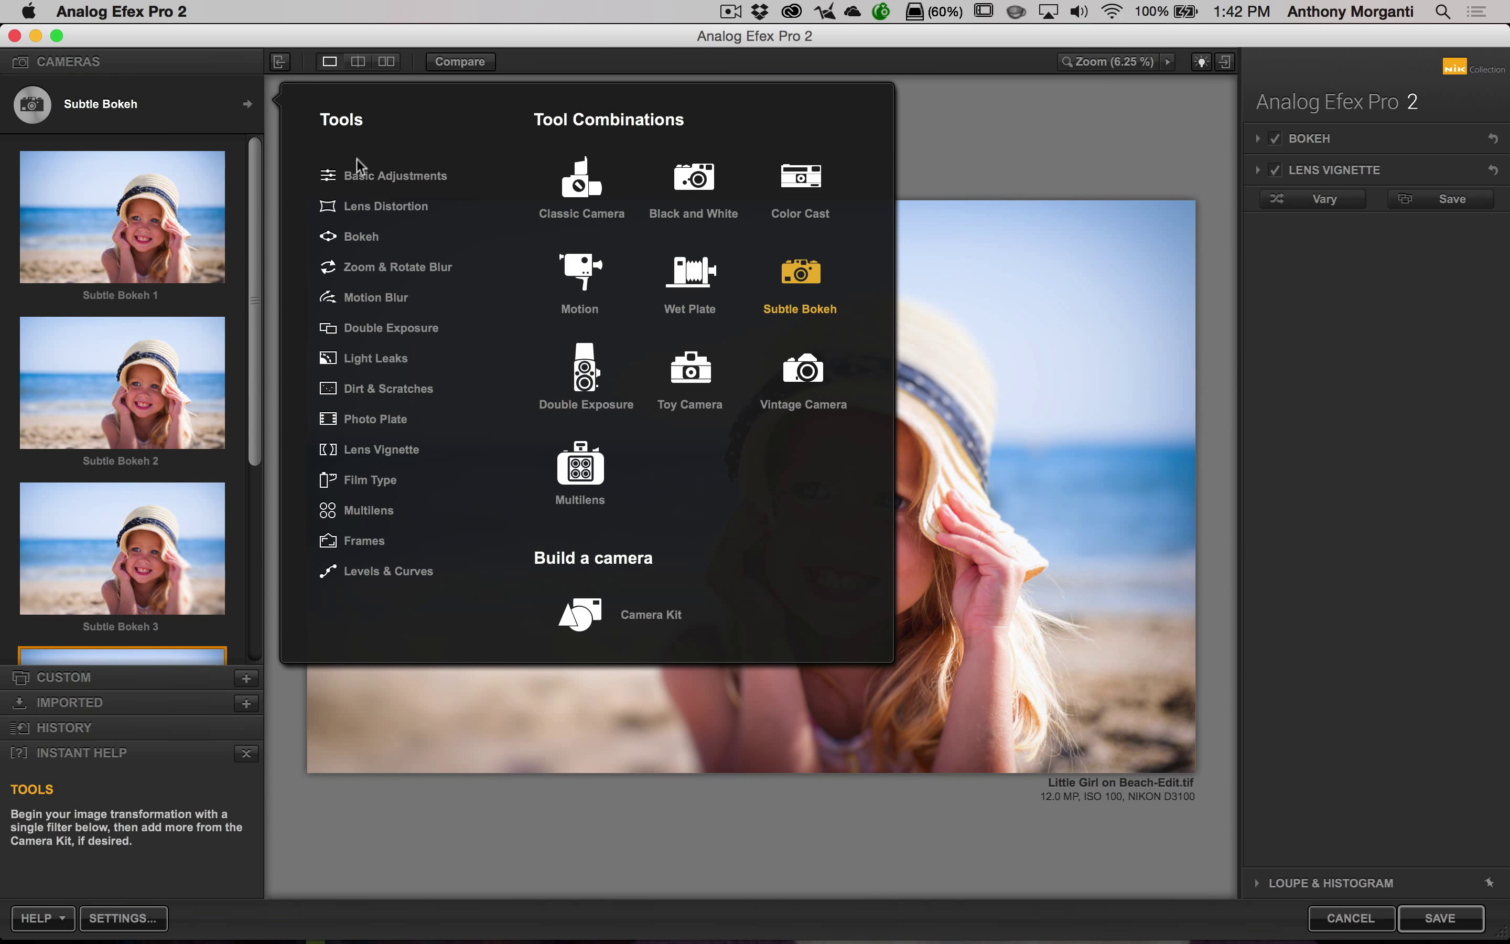
left_click(383, 177)
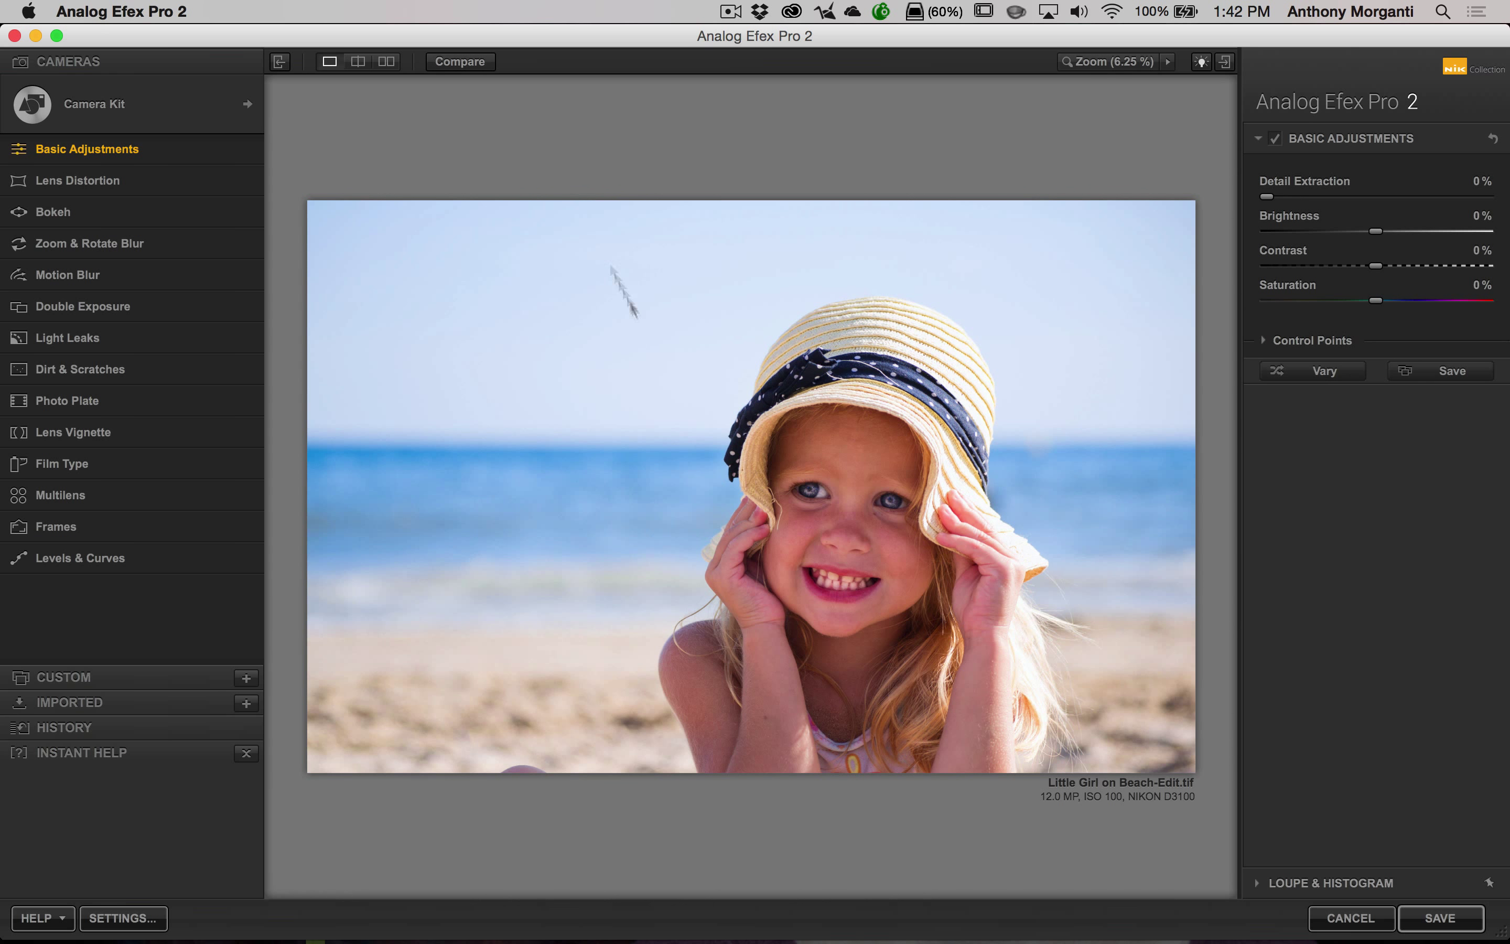
Step: Compare the photo with the original using Compare and the split preview with its divider shifted, and return to the single-image view
left_click(470, 62)
left_click(361, 66)
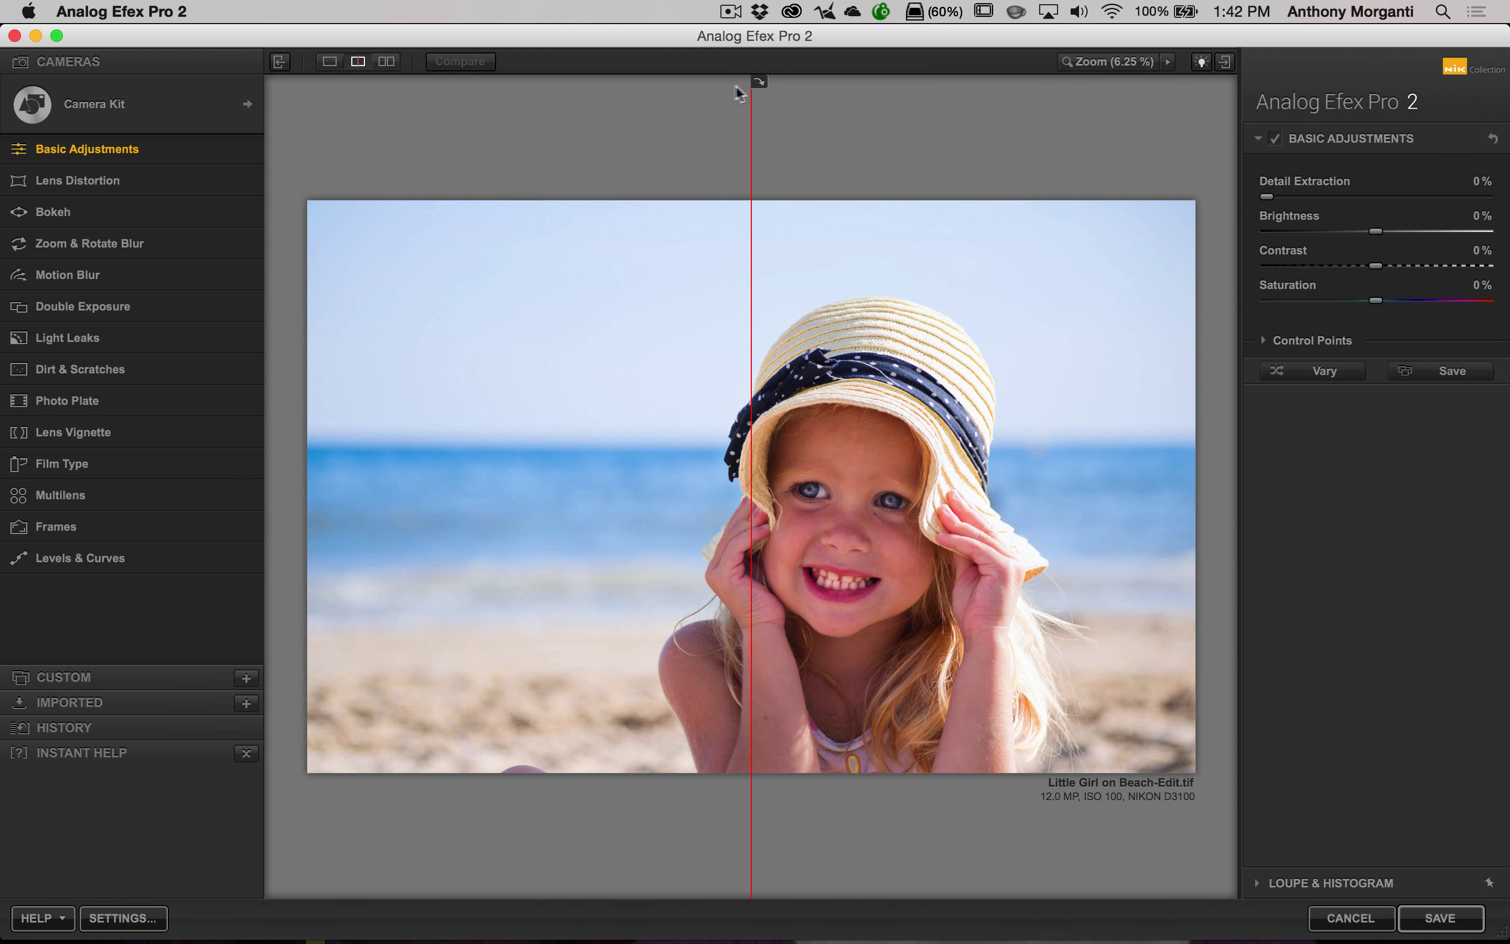
mouse_move(751, 103)
left_mouse_down()
mouse_move(555, 102)
mouse_move(784, 129)
left_mouse_up()
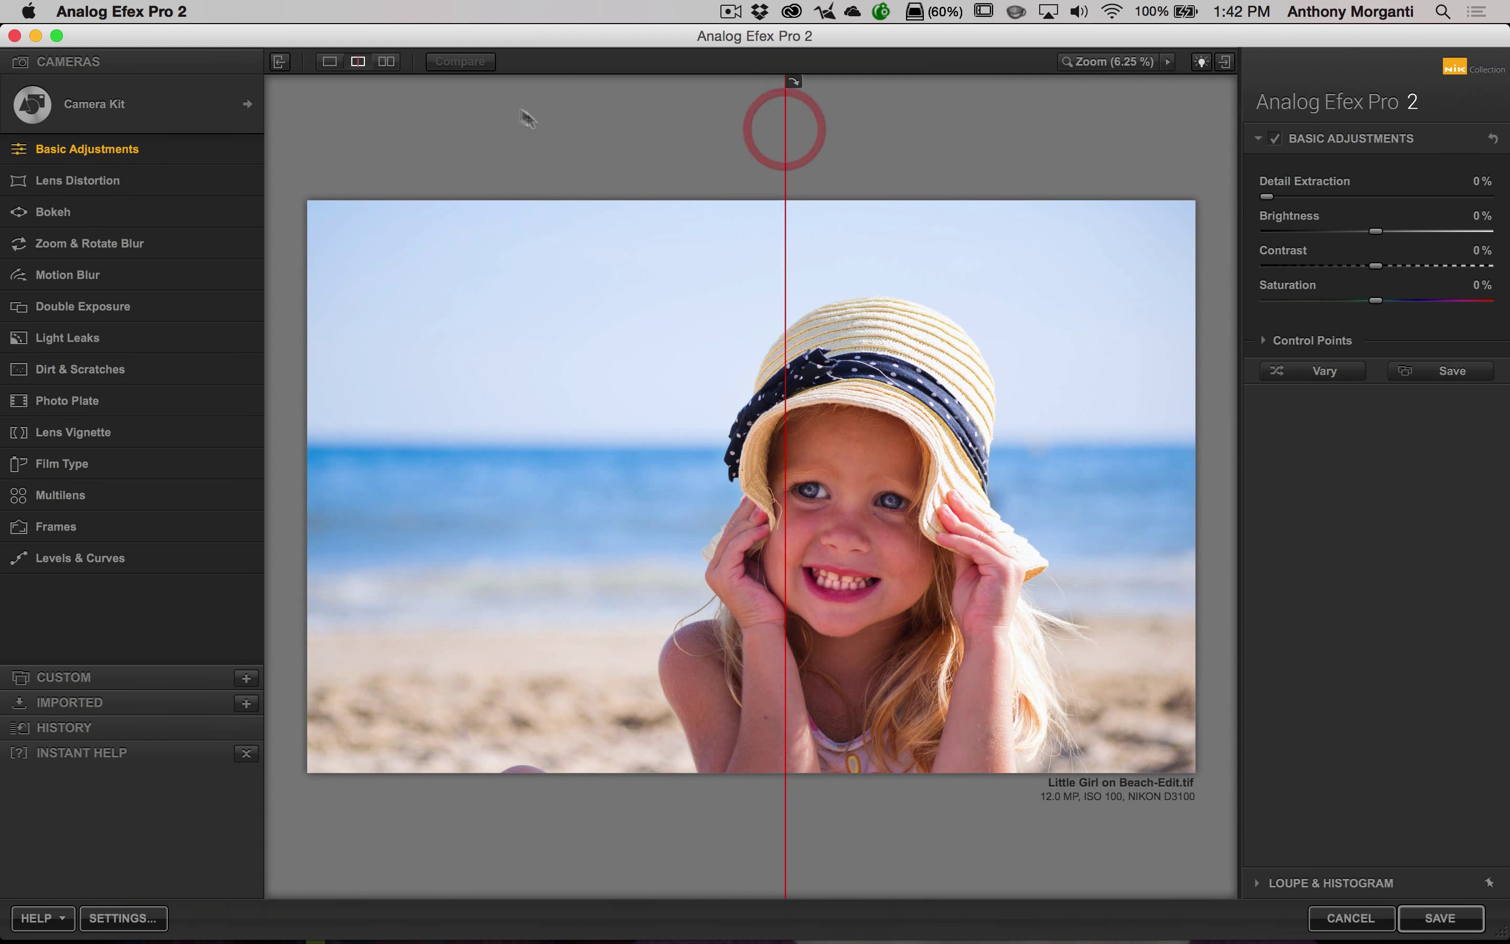
left_click(329, 62)
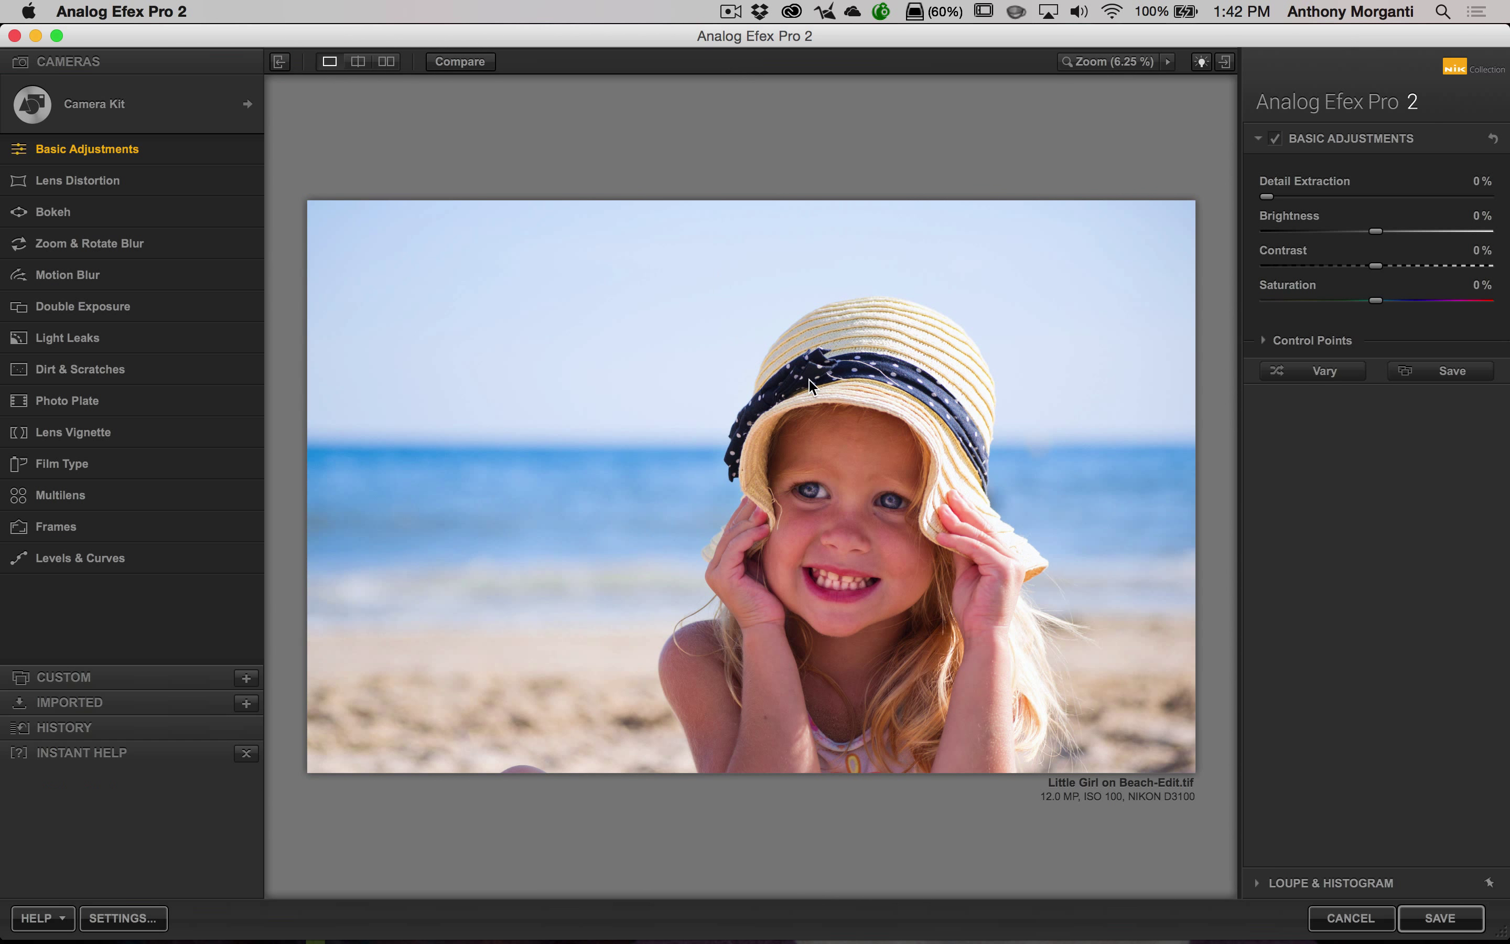
Step: Collapse and re-expand the Basic Adjustments settings, and raise Detail Extraction to 33 %
left_click(1258, 138)
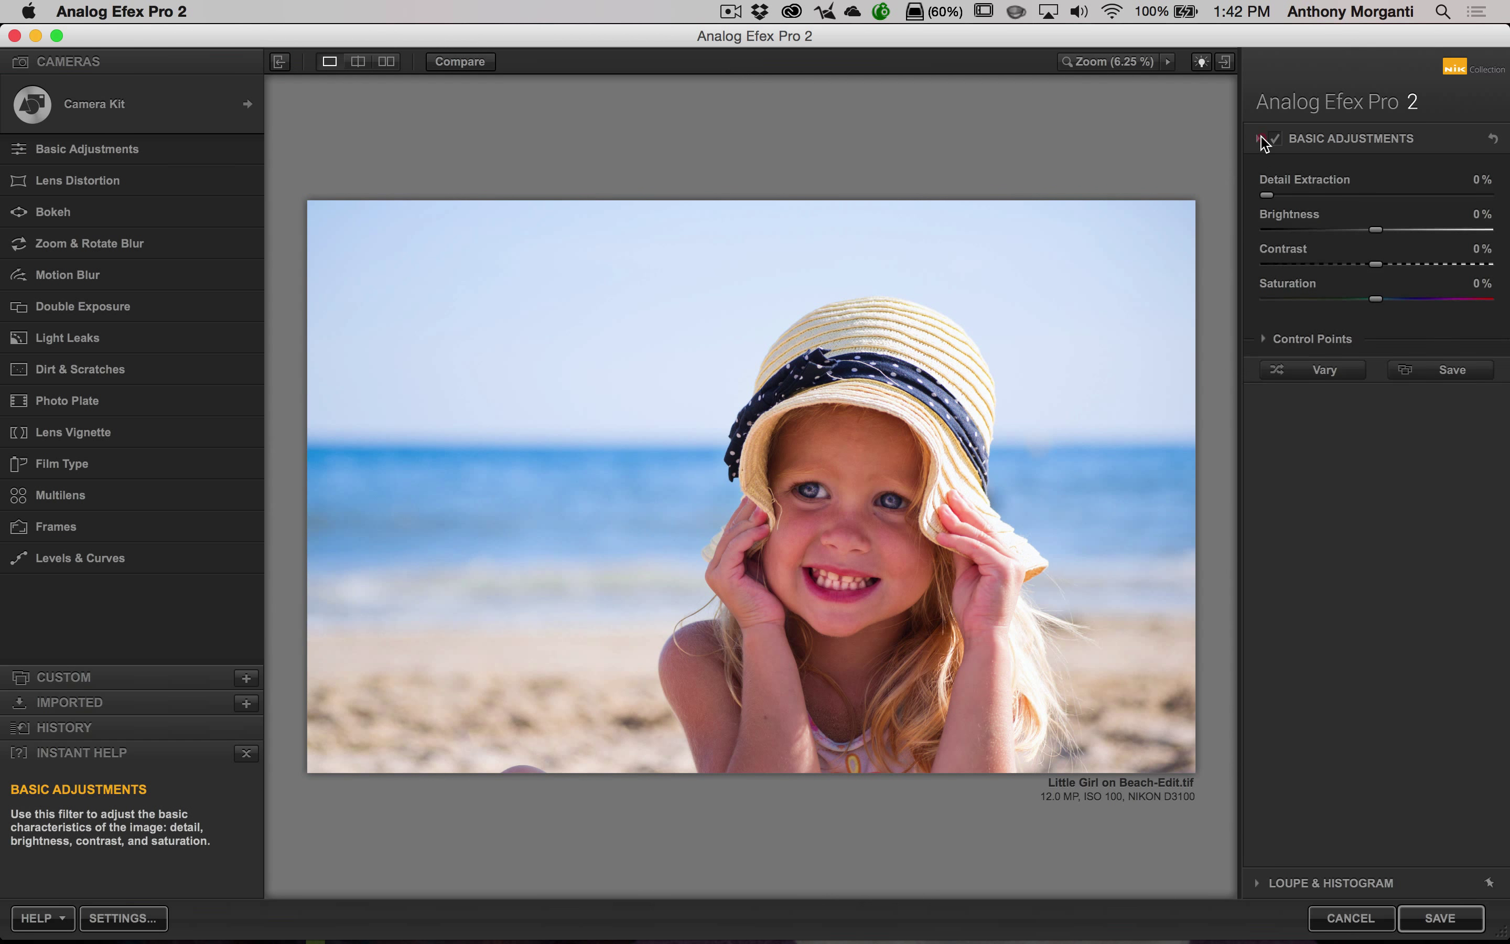
left_click(1264, 139)
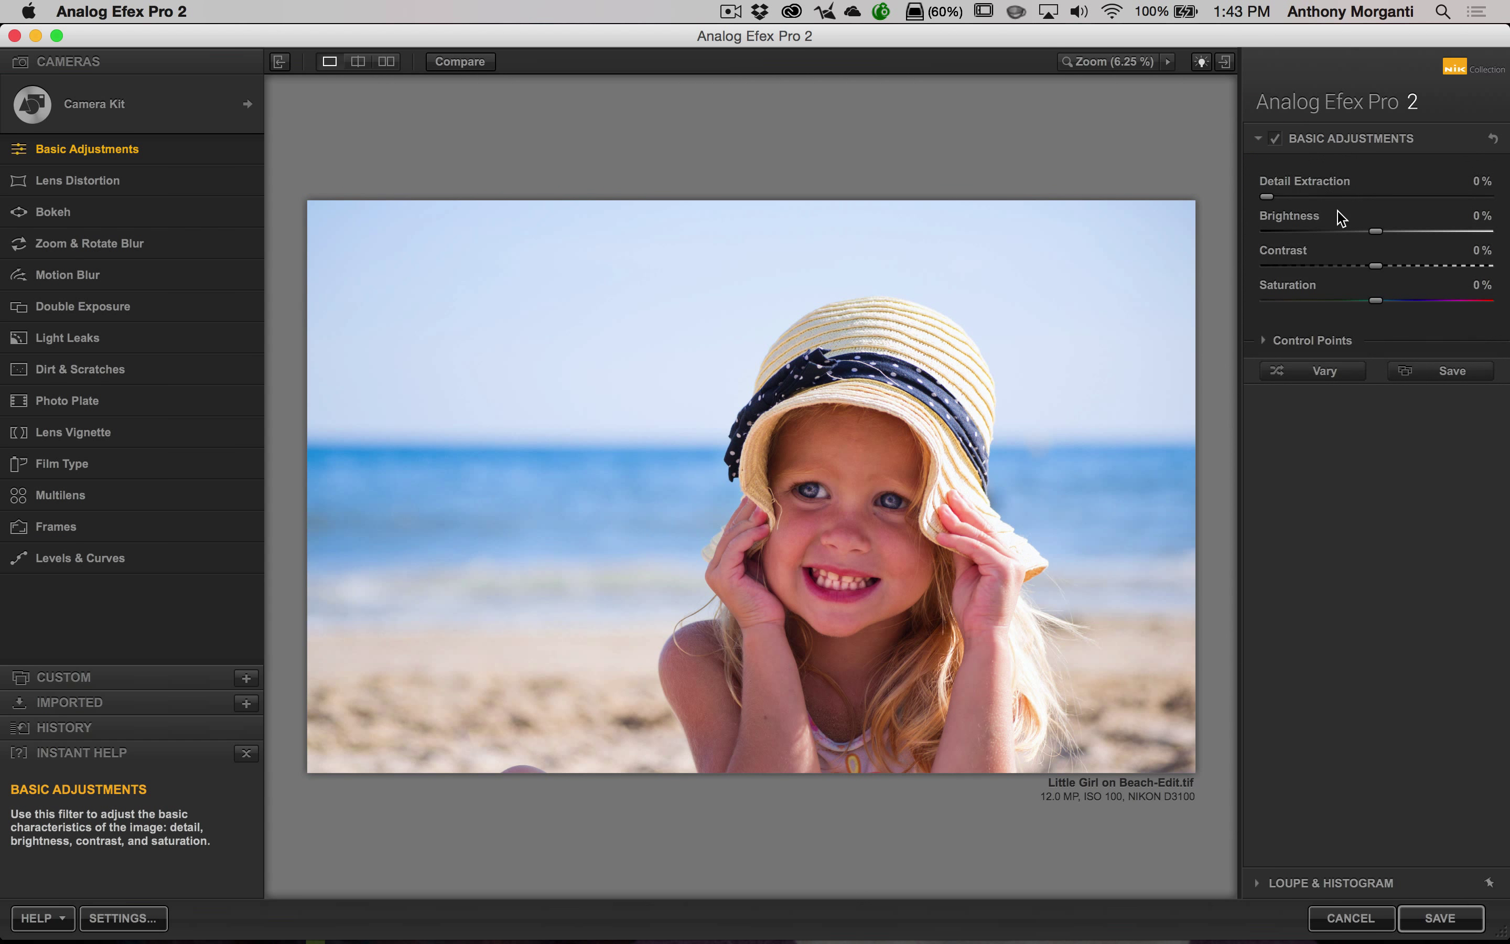
left_click_drag(1269, 196, 1339, 203)
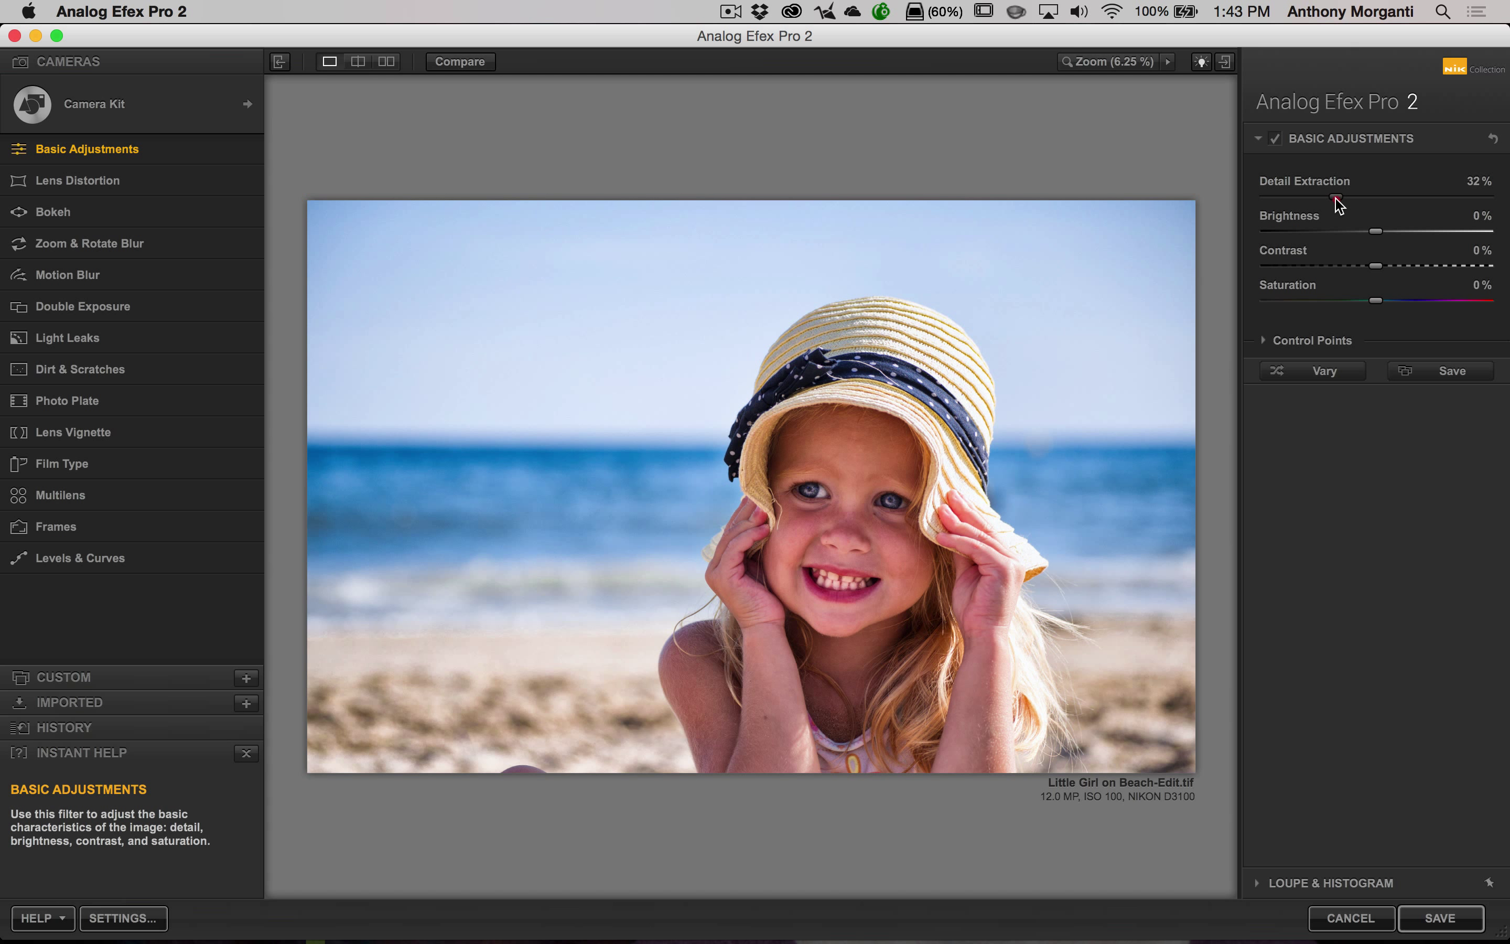
left_click_drag(1334, 198, 1336, 199)
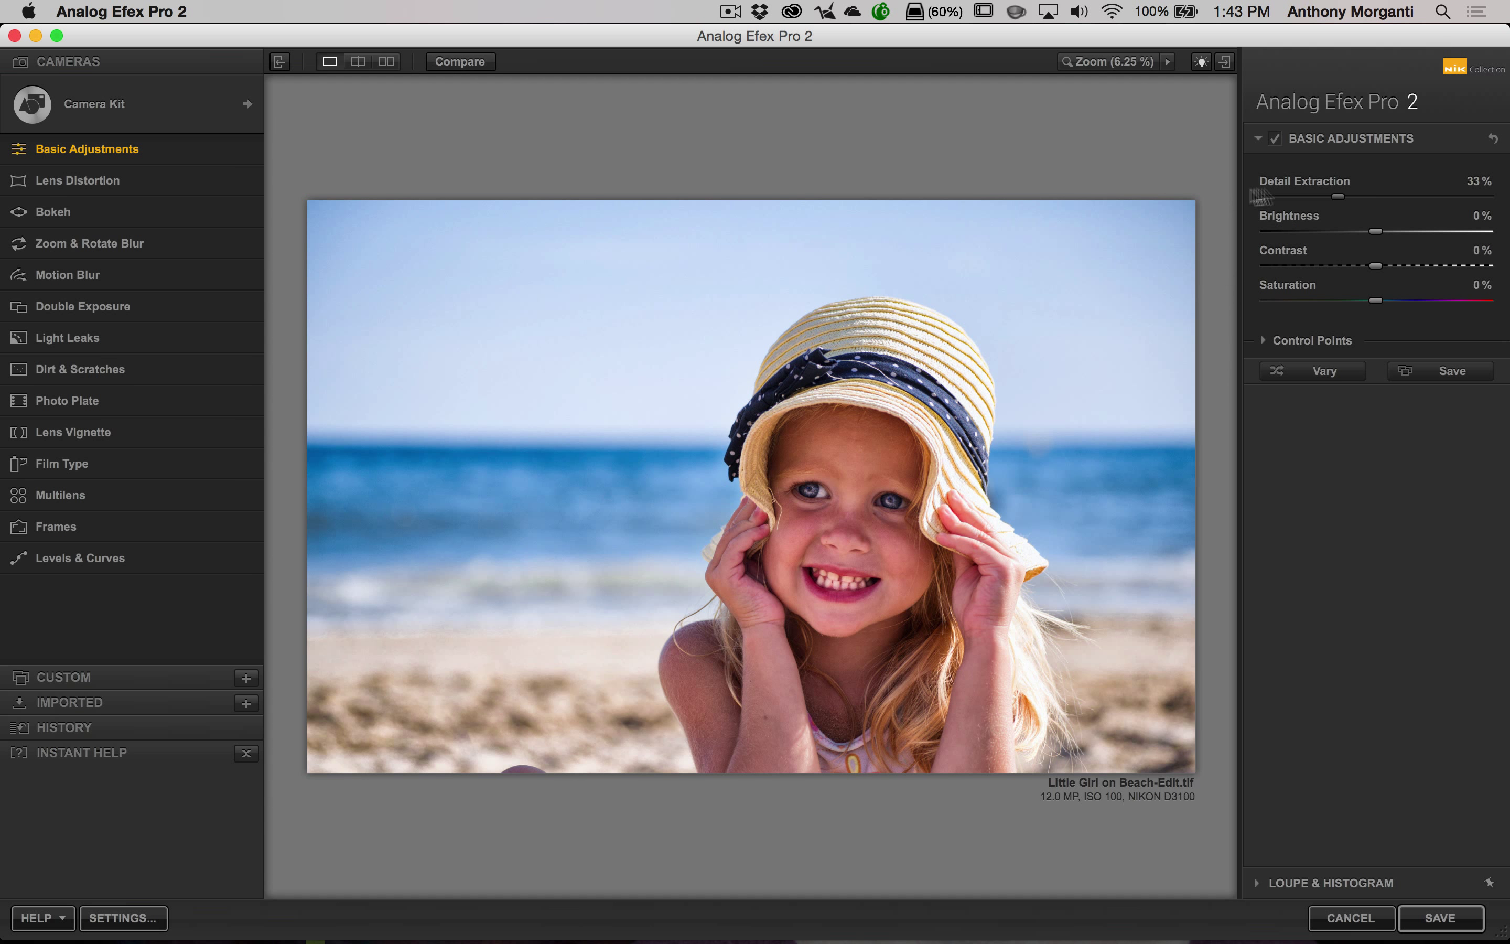
Step: Try a darker Brightness and reset it to 0 %, and set Contrast to 10 % and Saturation to -23 %
left_click_drag(1375, 231, 1293, 242)
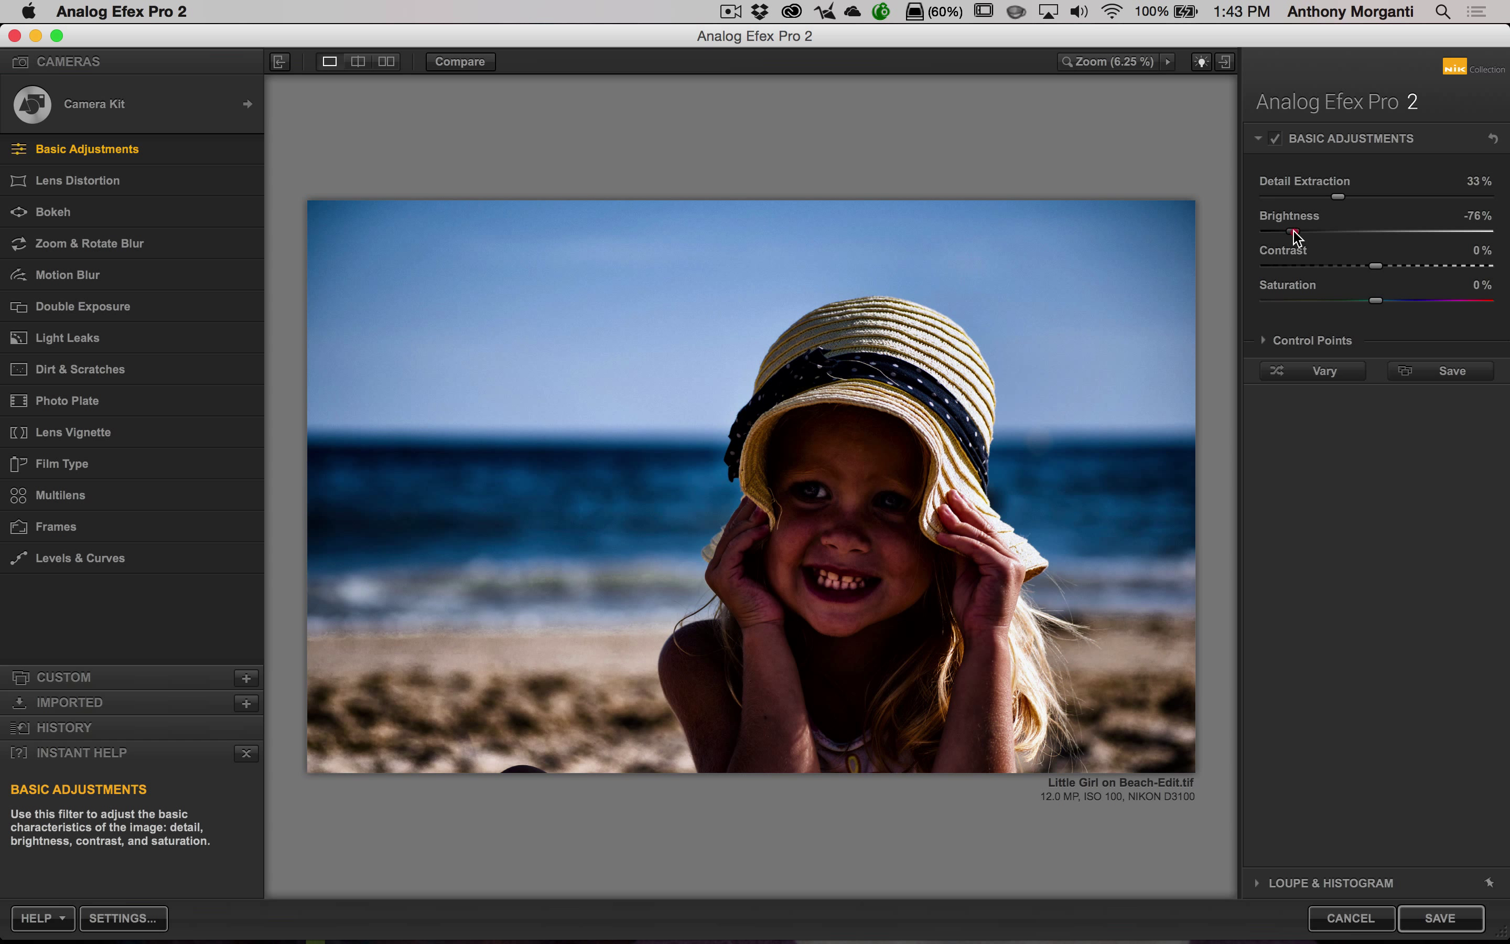
double_click(1293, 232)
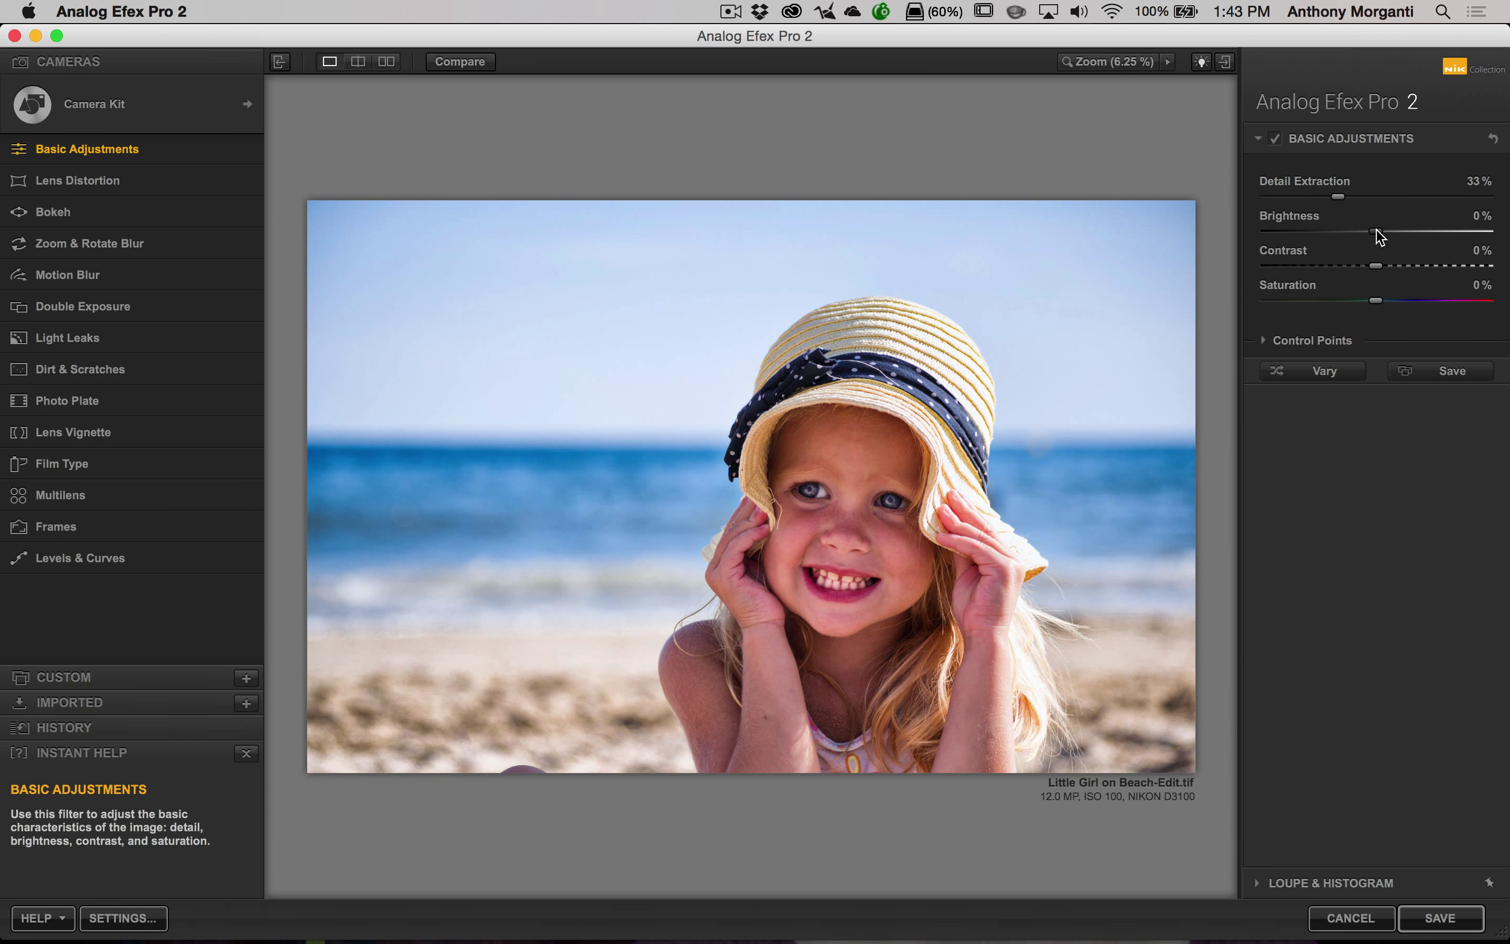
mouse_move(1377, 266)
left_mouse_down()
mouse_move(1408, 266)
mouse_move(1241, 276)
mouse_move(1383, 278)
left_mouse_up()
left_click_drag(1375, 300, 1351, 302)
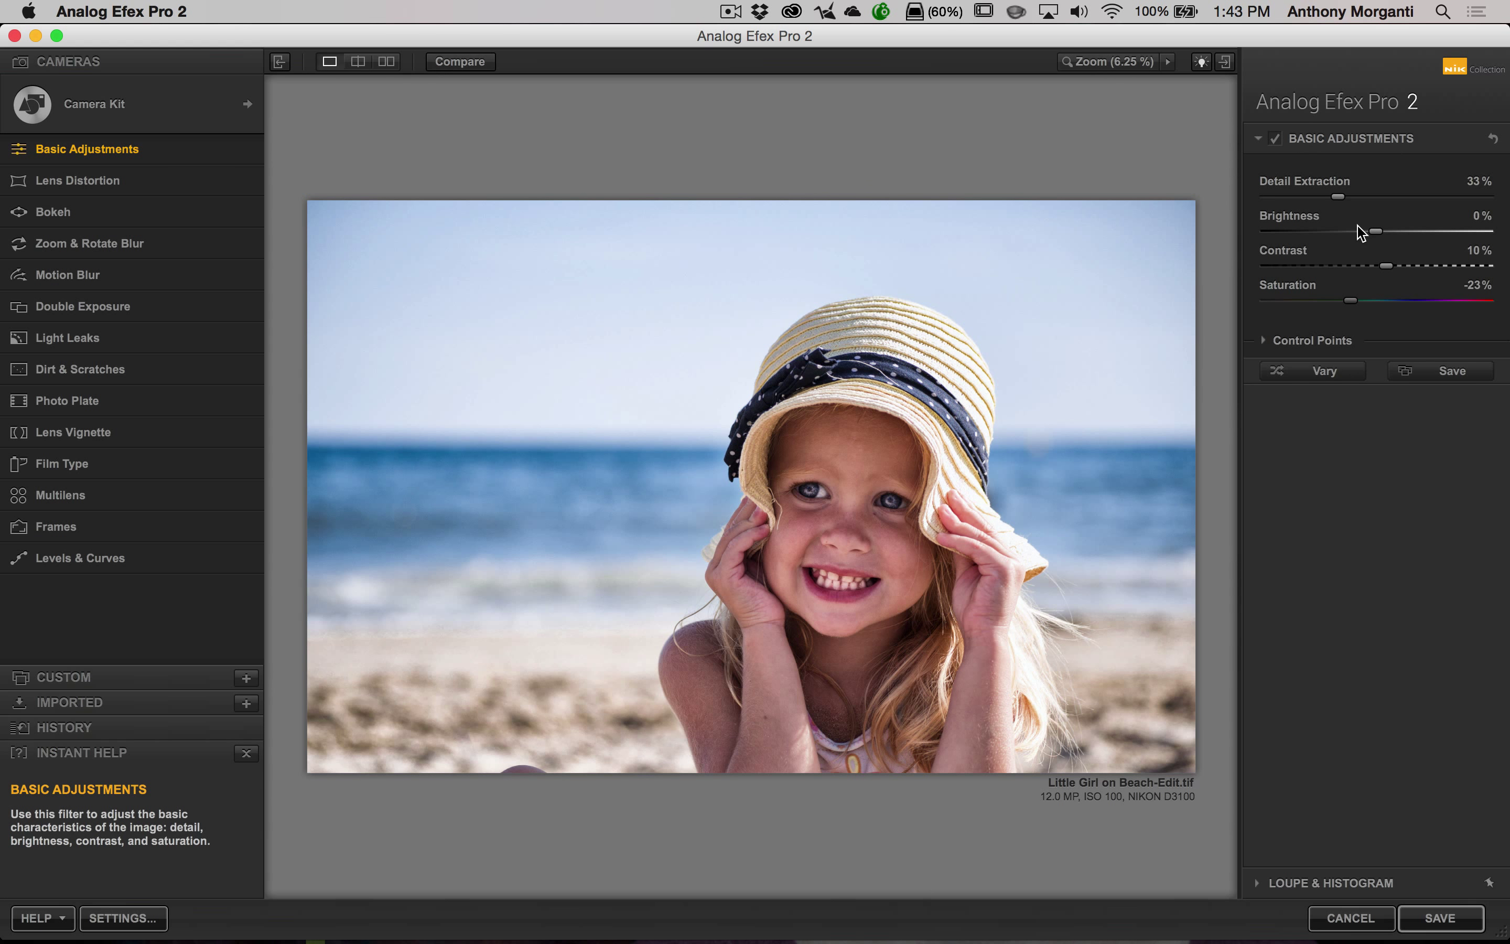
Step: Try a control point in the sky beside the hat at 30 % size with slightly lower brightness, delete it, and collapse Control Points
left_click(1262, 341)
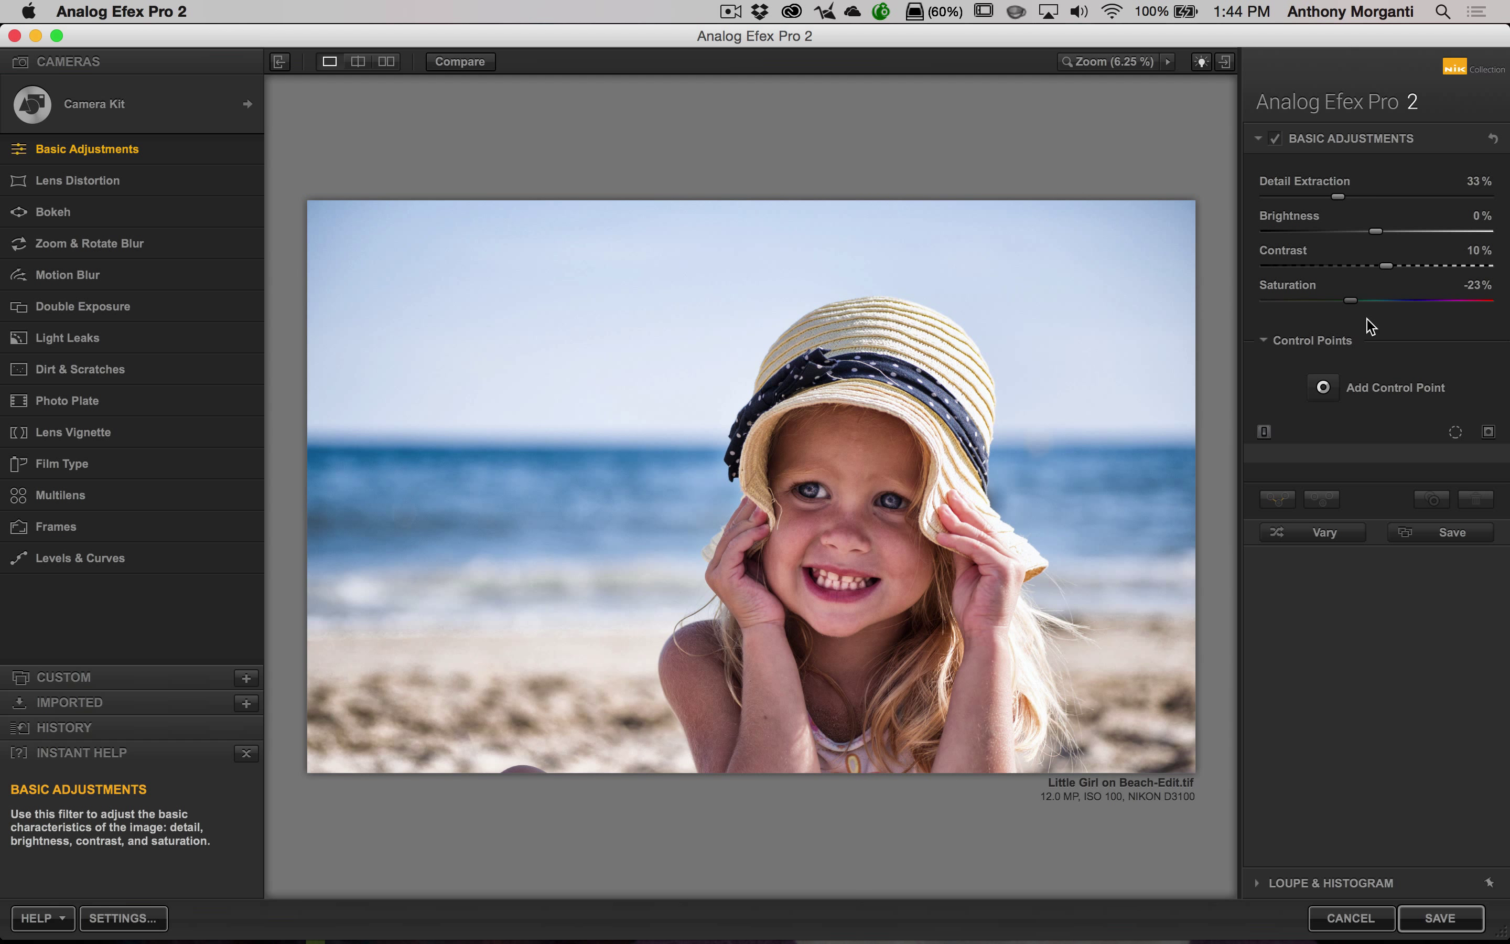
left_click(1327, 394)
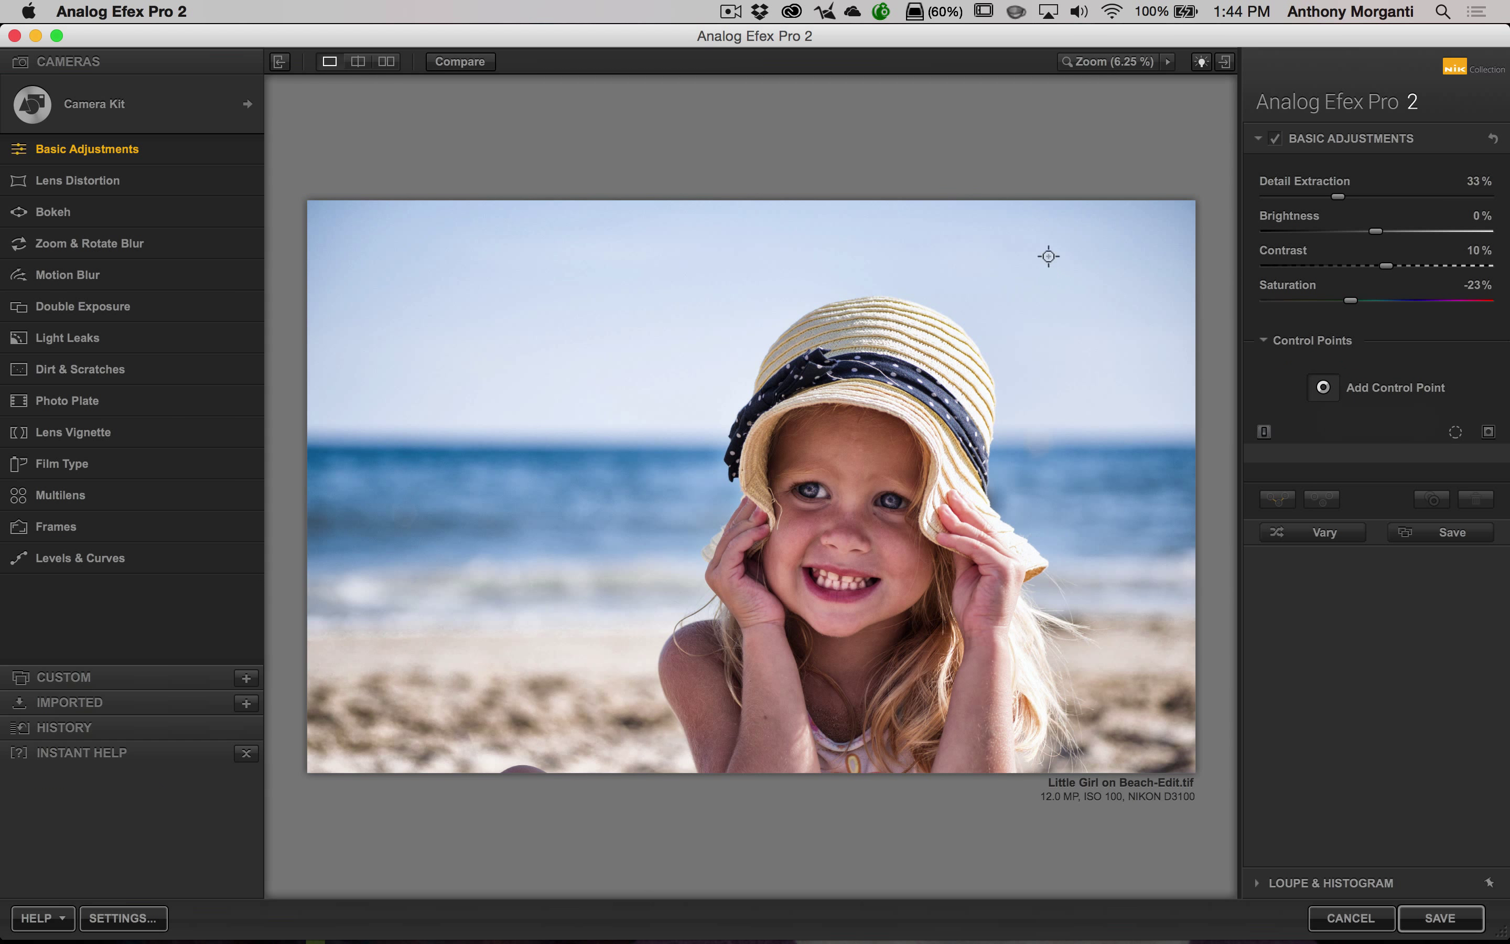
left_click(1056, 271)
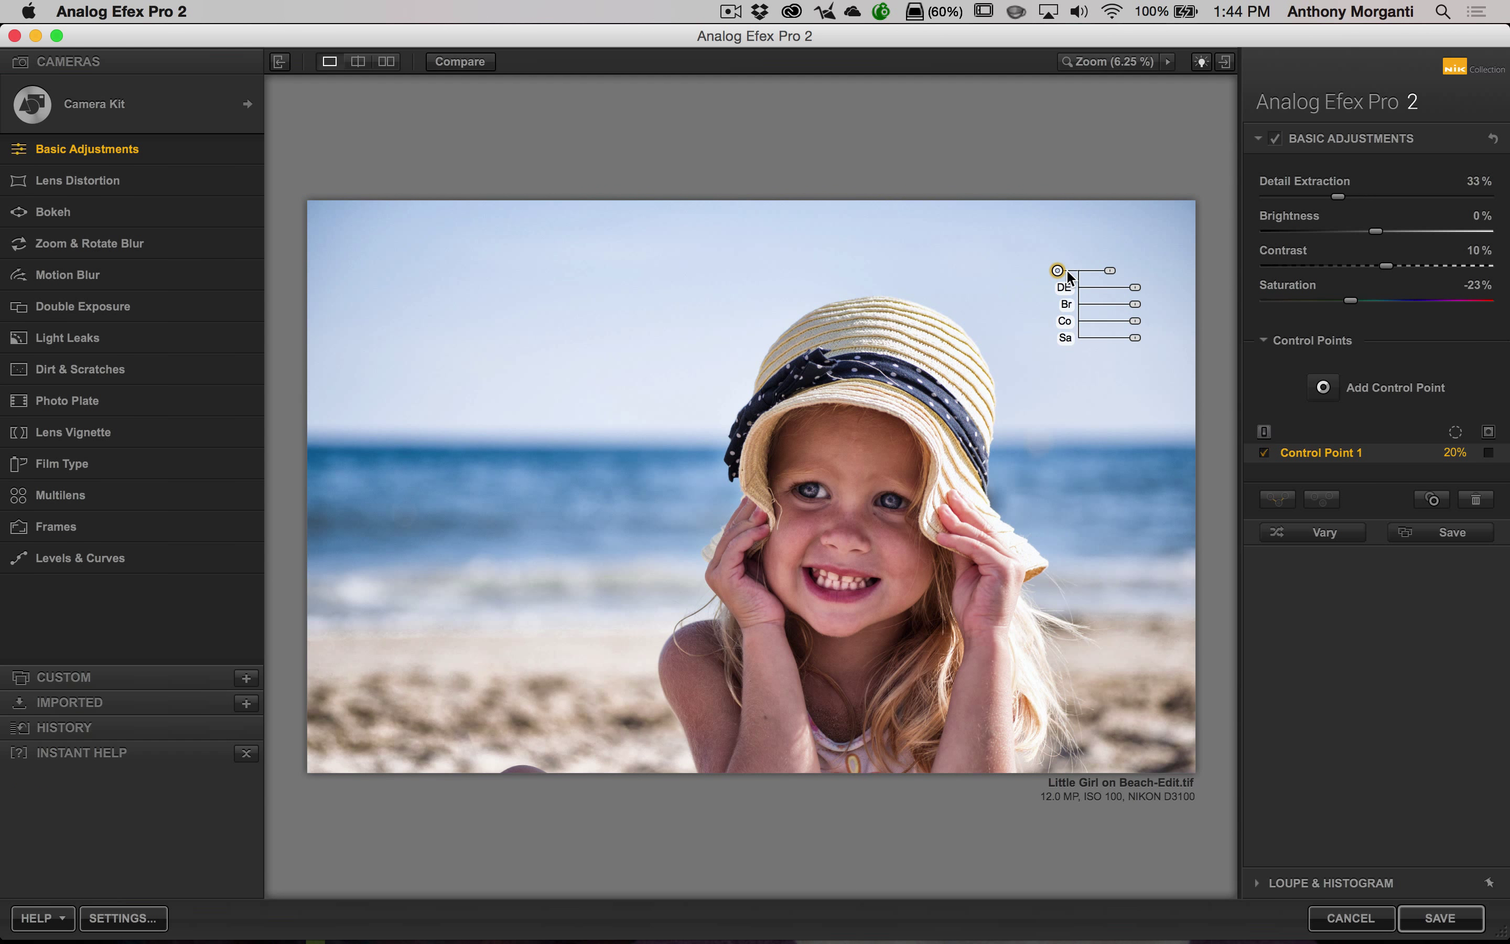
left_click_drag(1111, 269, 1063, 300)
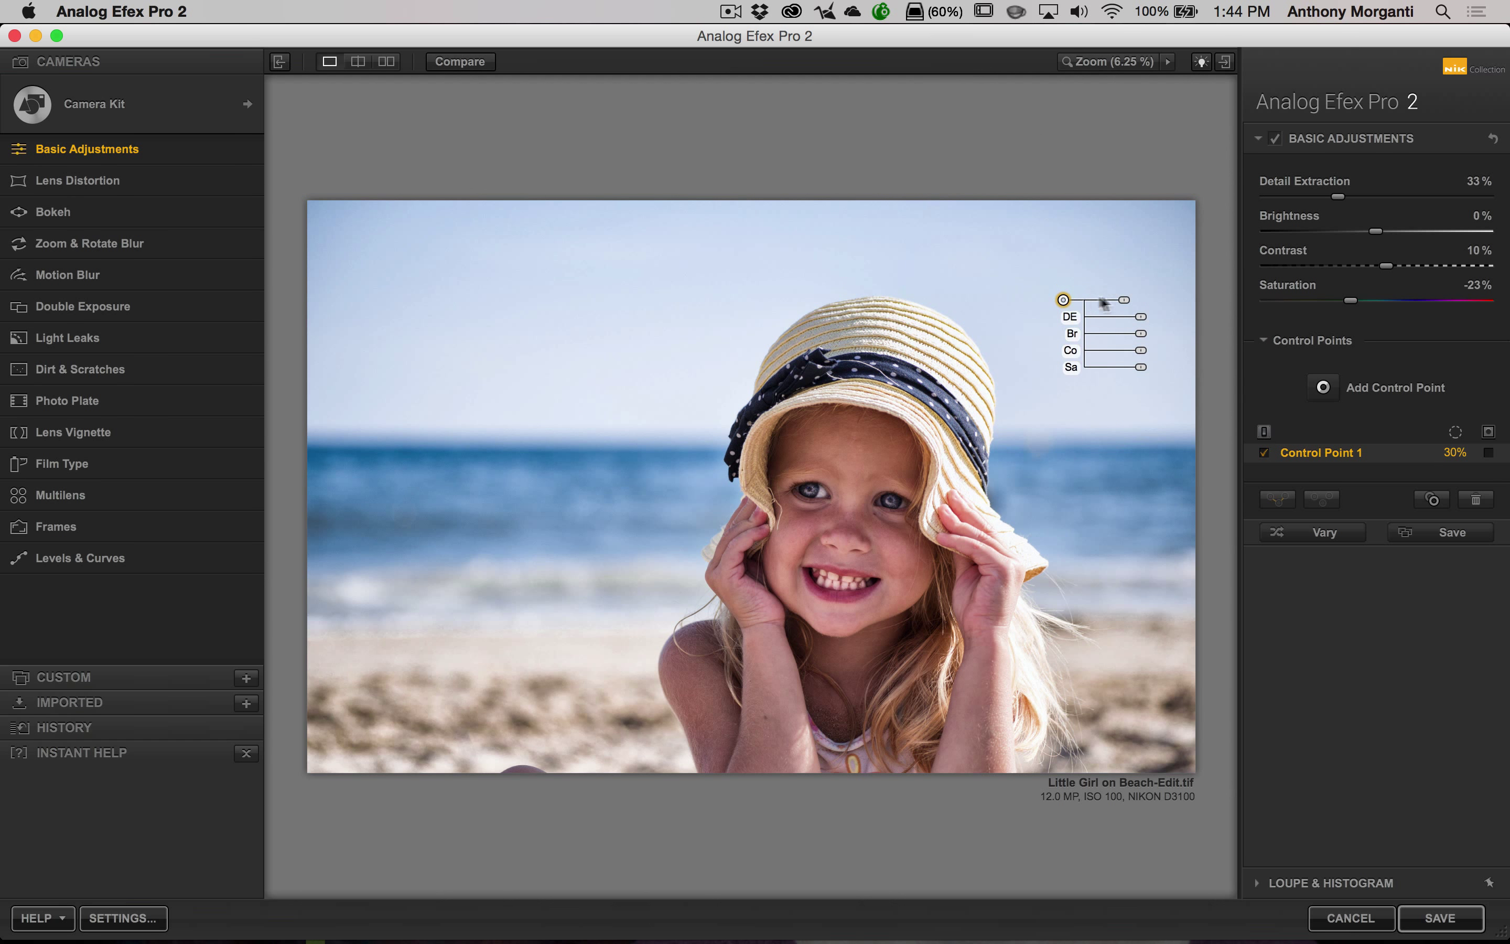
left_click_drag(1125, 304, 1126, 304)
mouse_move(1139, 334)
left_mouse_down()
mouse_move(1120, 340)
mouse_move(1137, 339)
left_mouse_up()
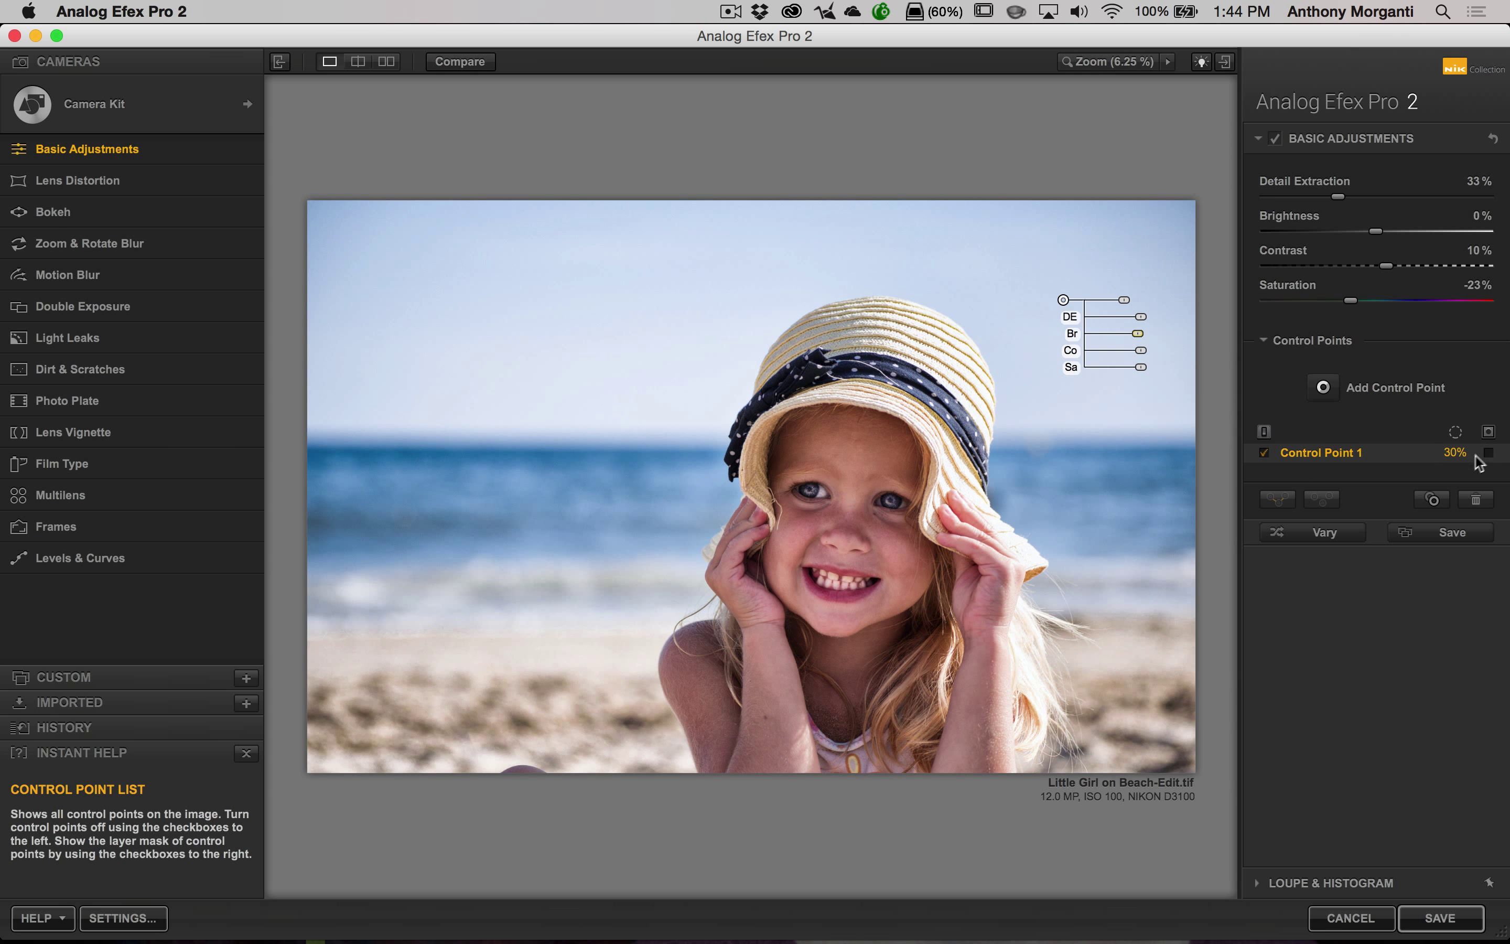
left_click(1474, 501)
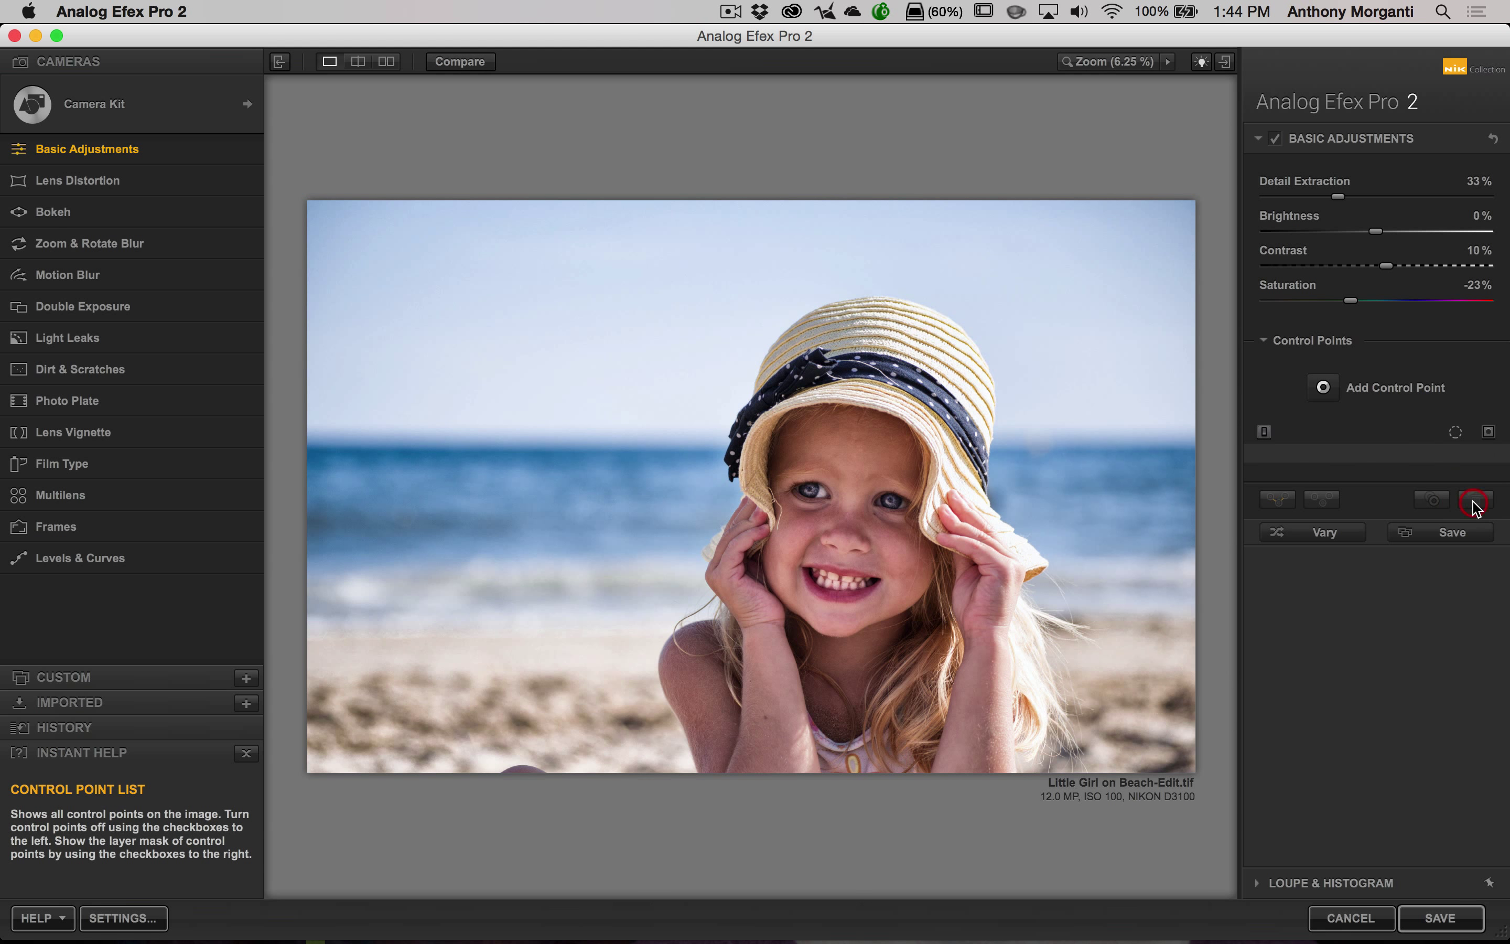
left_click(1273, 337)
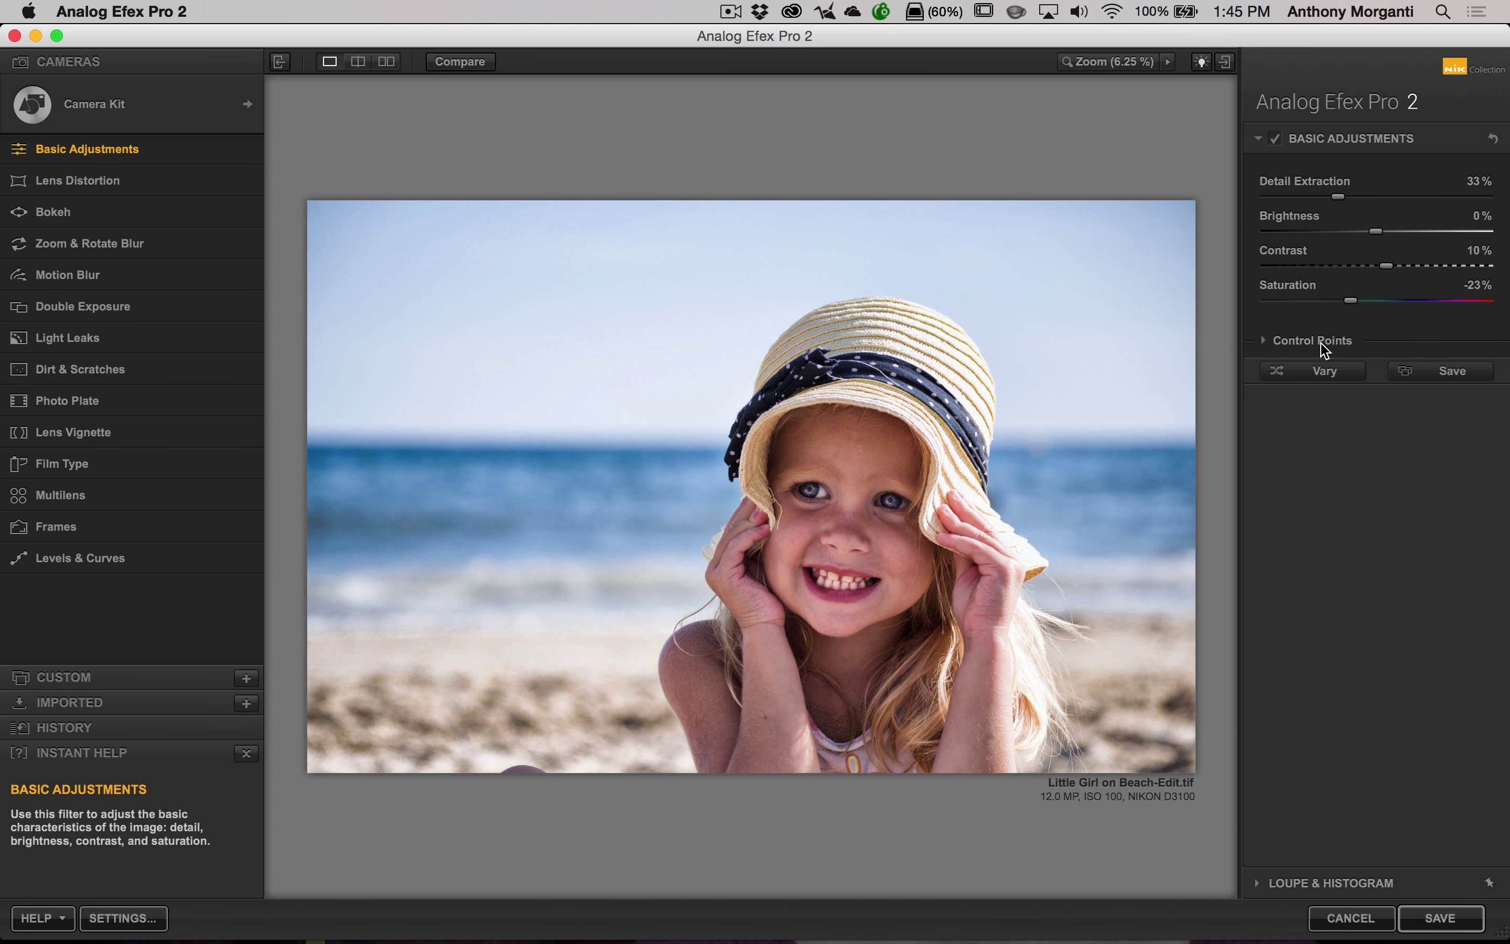
Step: Collapse Basic Adjustments and add the Bokeh tool with a Blur Strength of 46 %
left_click(1258, 138)
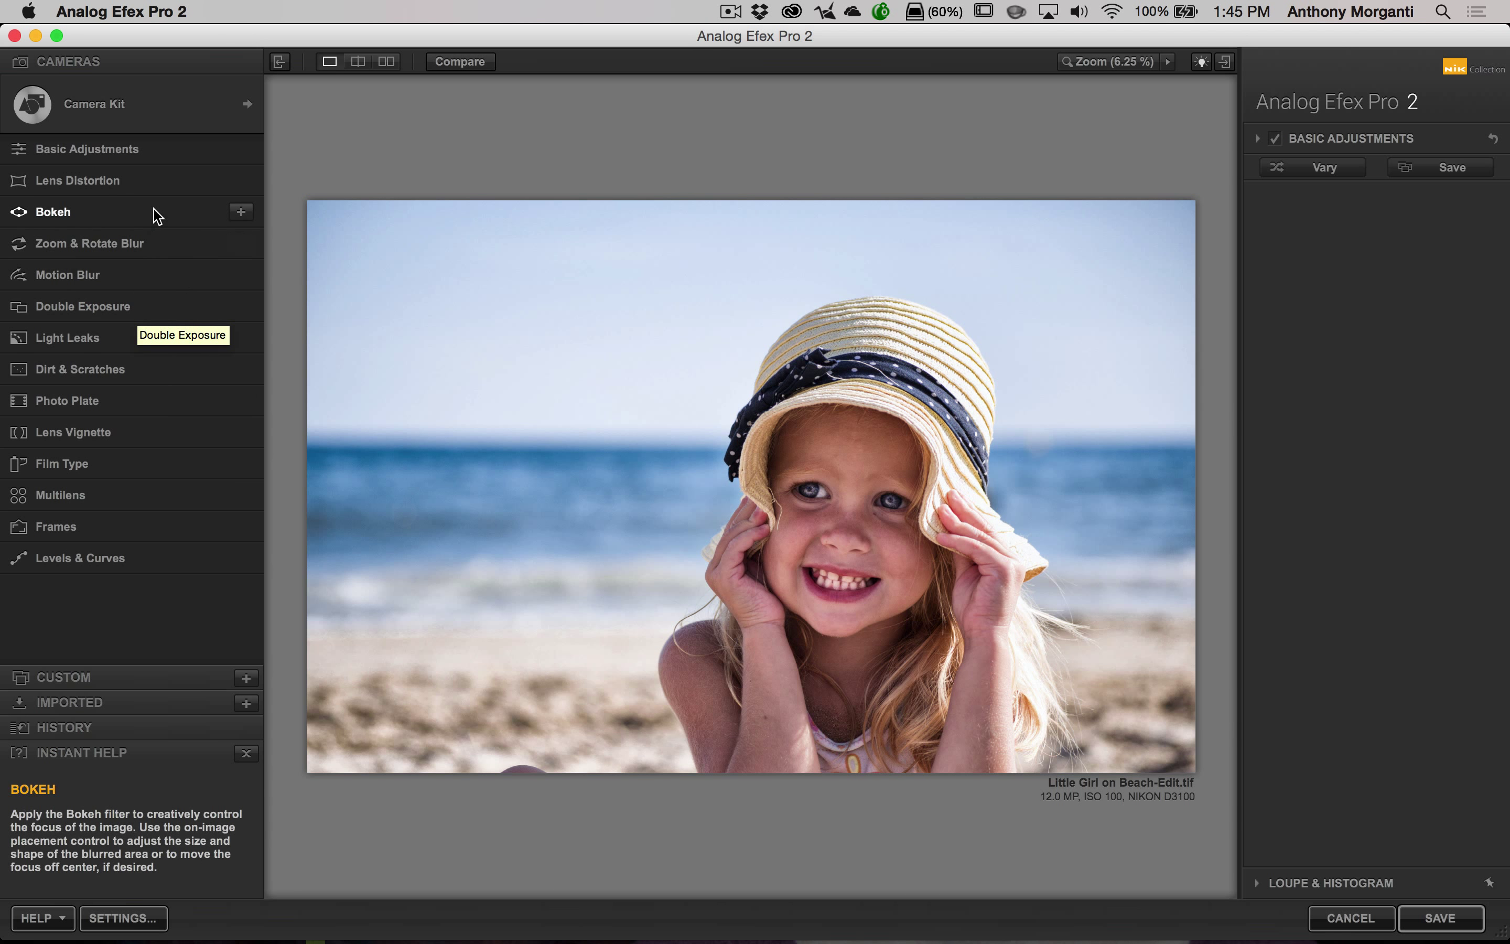
left_click(243, 214)
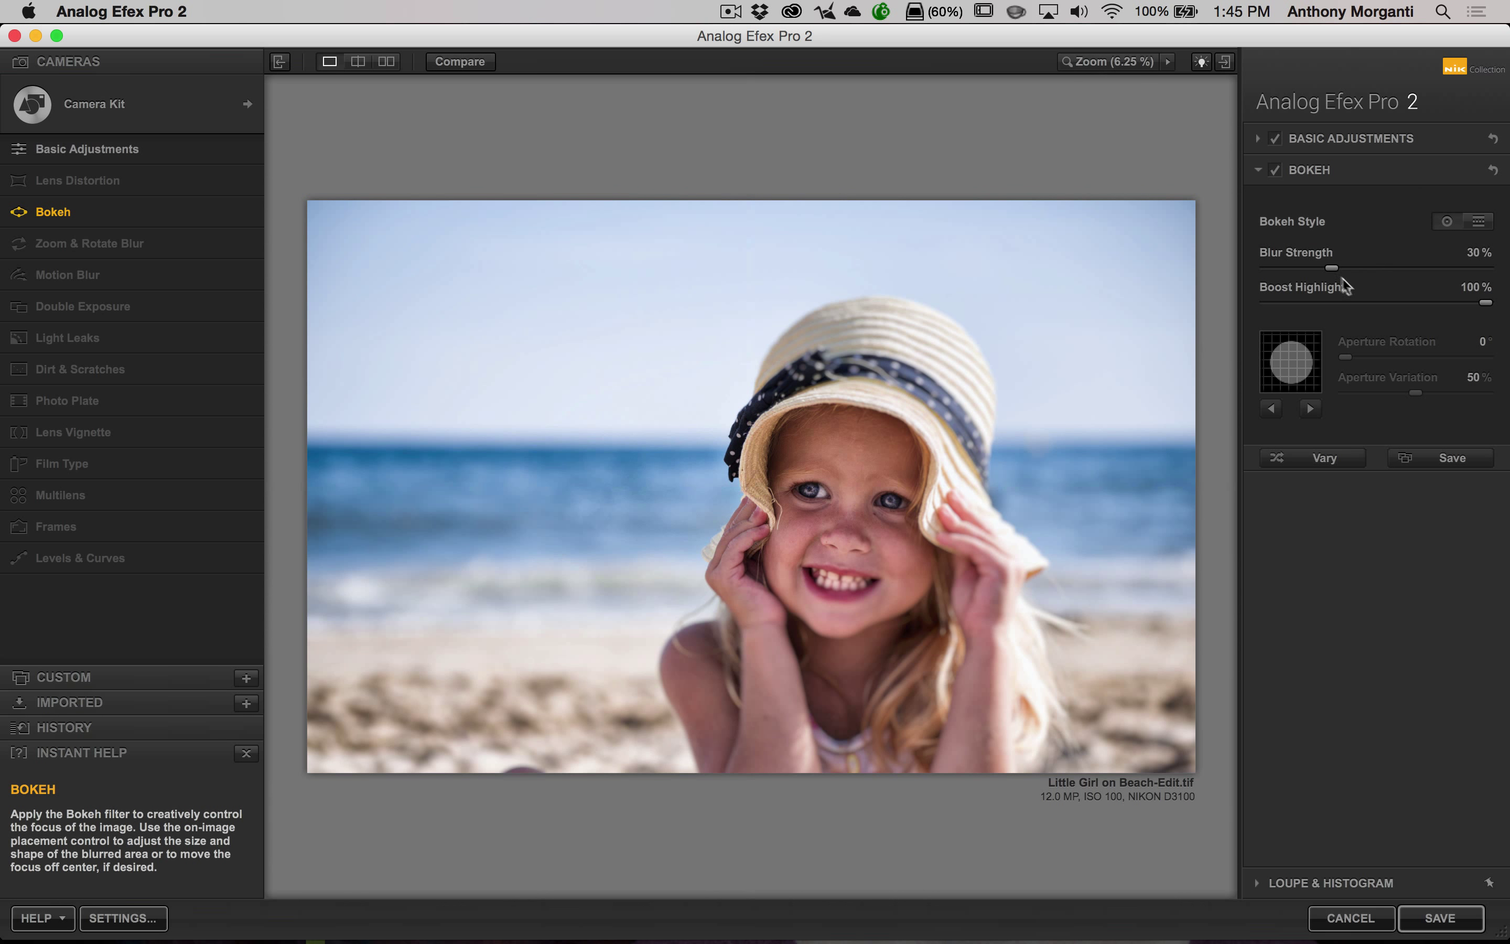
left_click_drag(1332, 269, 1366, 269)
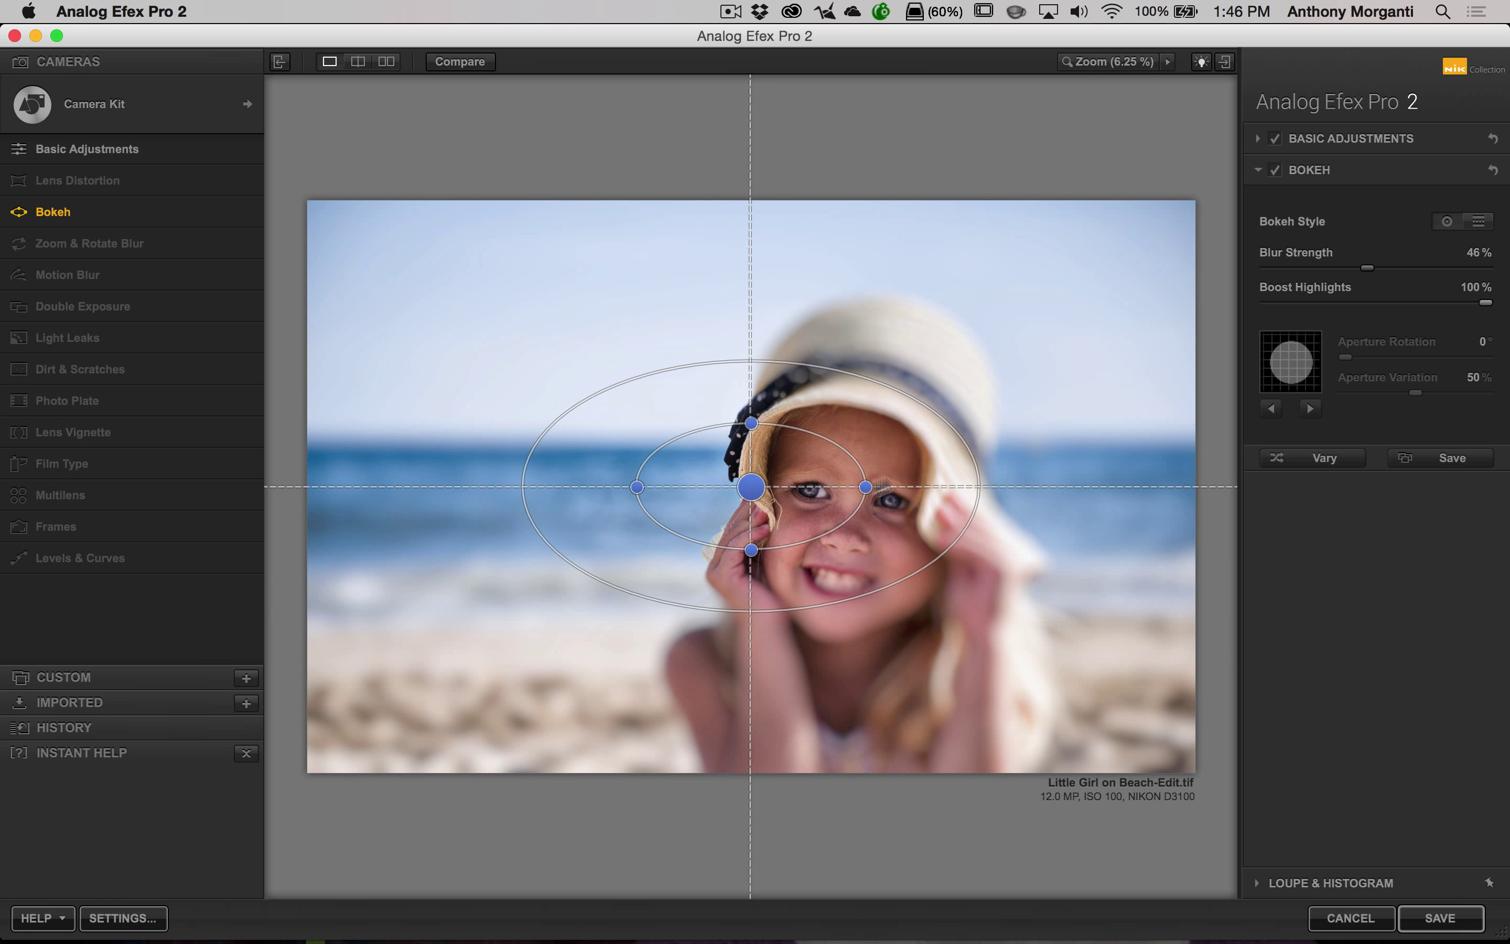
Step: Center the bokeh focus area on the girl's face and reshape it into a tall, rounded area covering her face and hat
left_click_drag(750, 487, 876, 481)
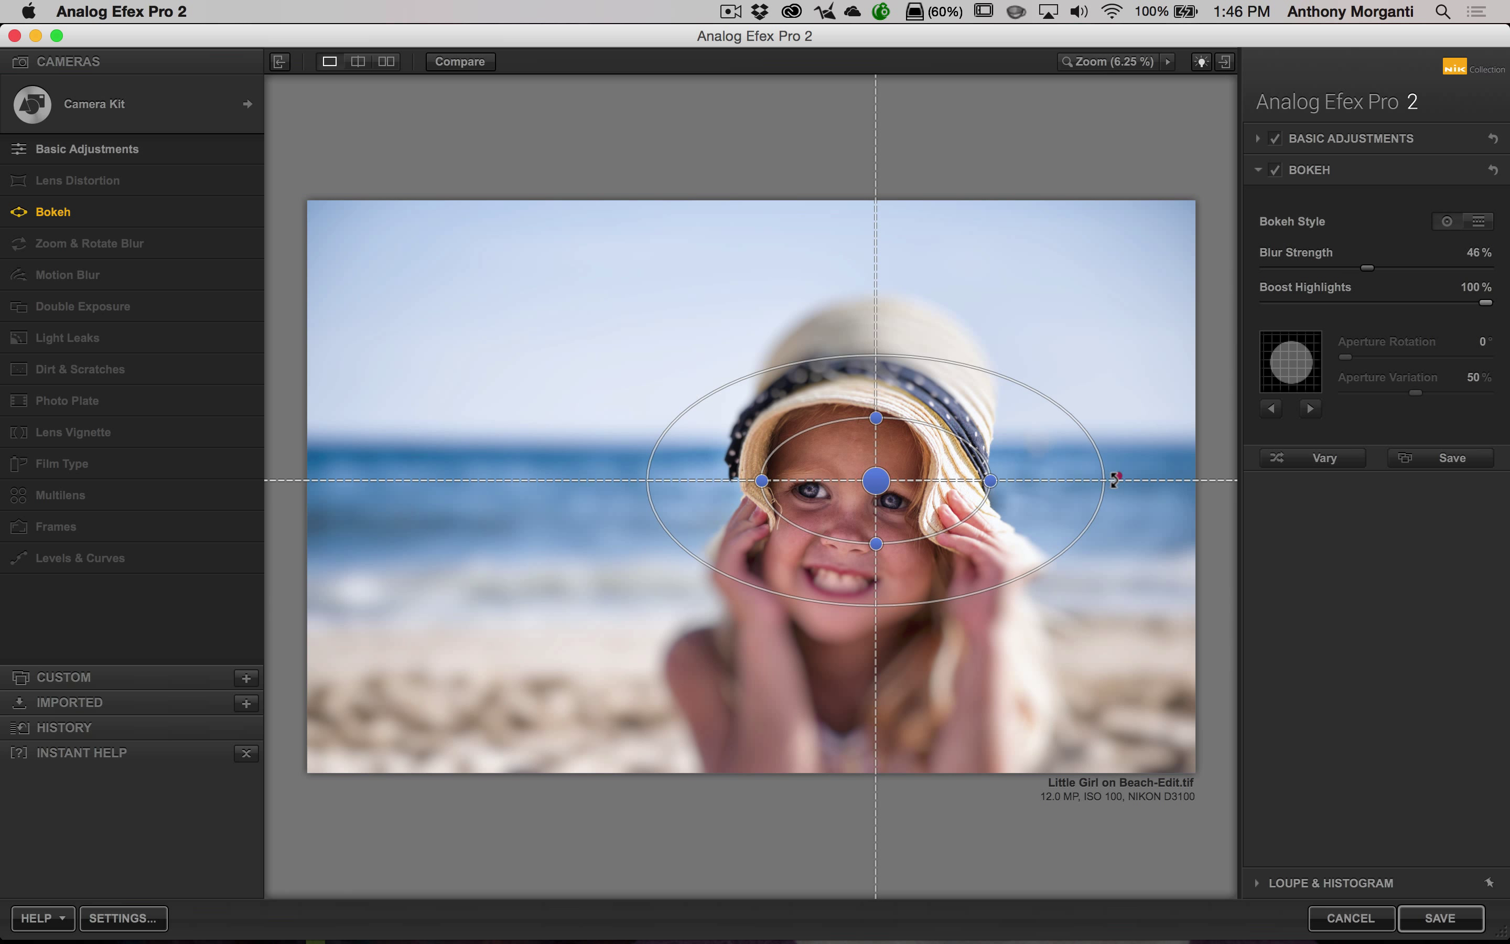
left_click_drag(1114, 479, 875, 692)
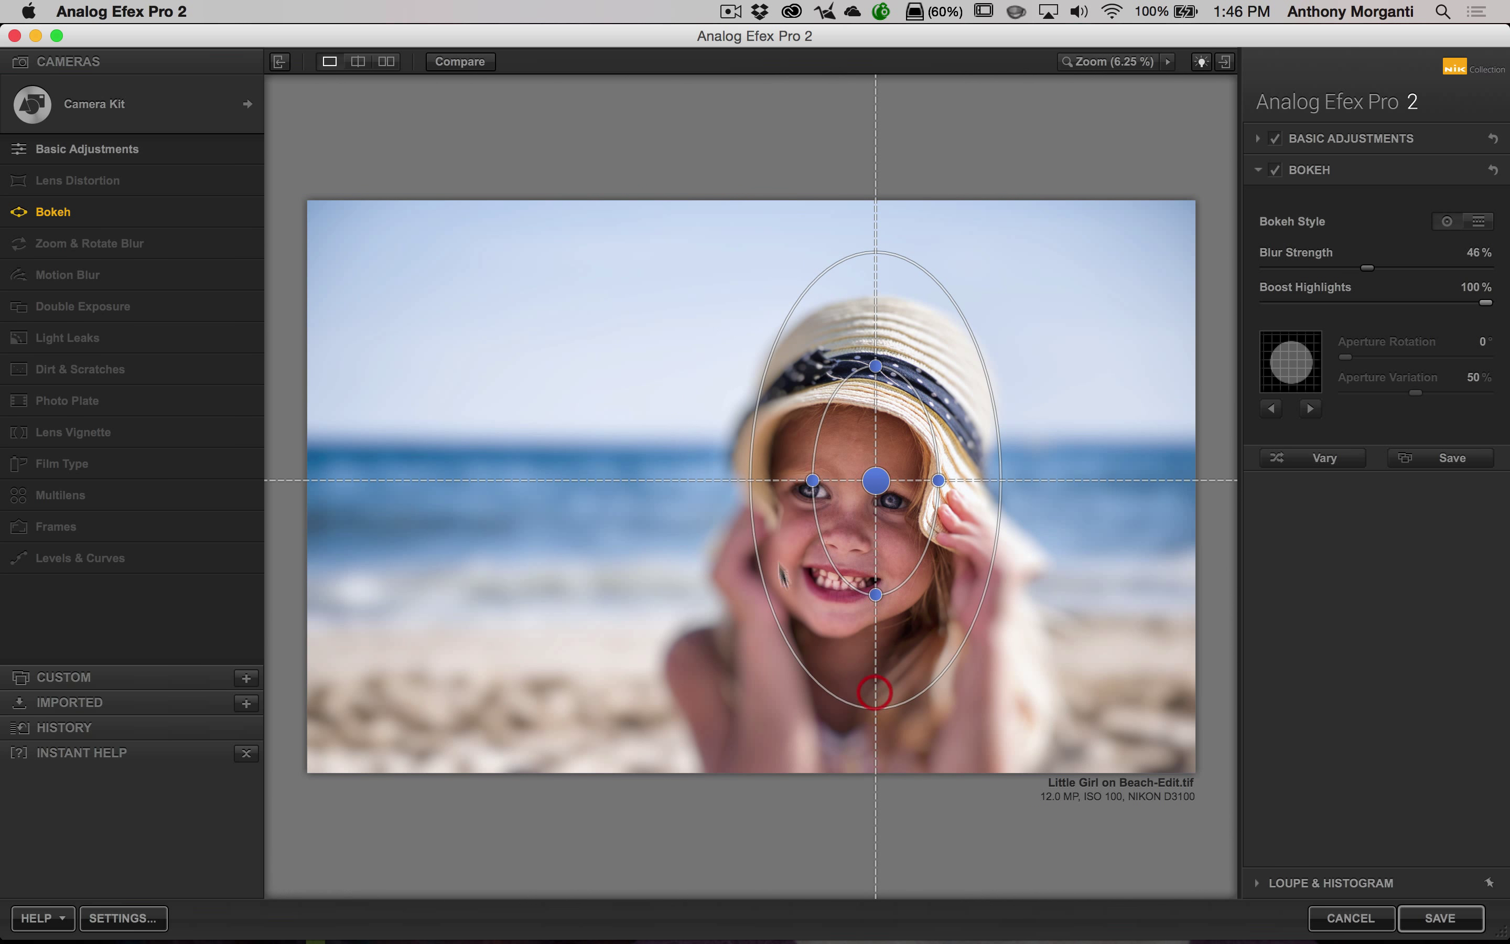
left_click(712, 478)
left_click_drag(811, 481, 758, 481)
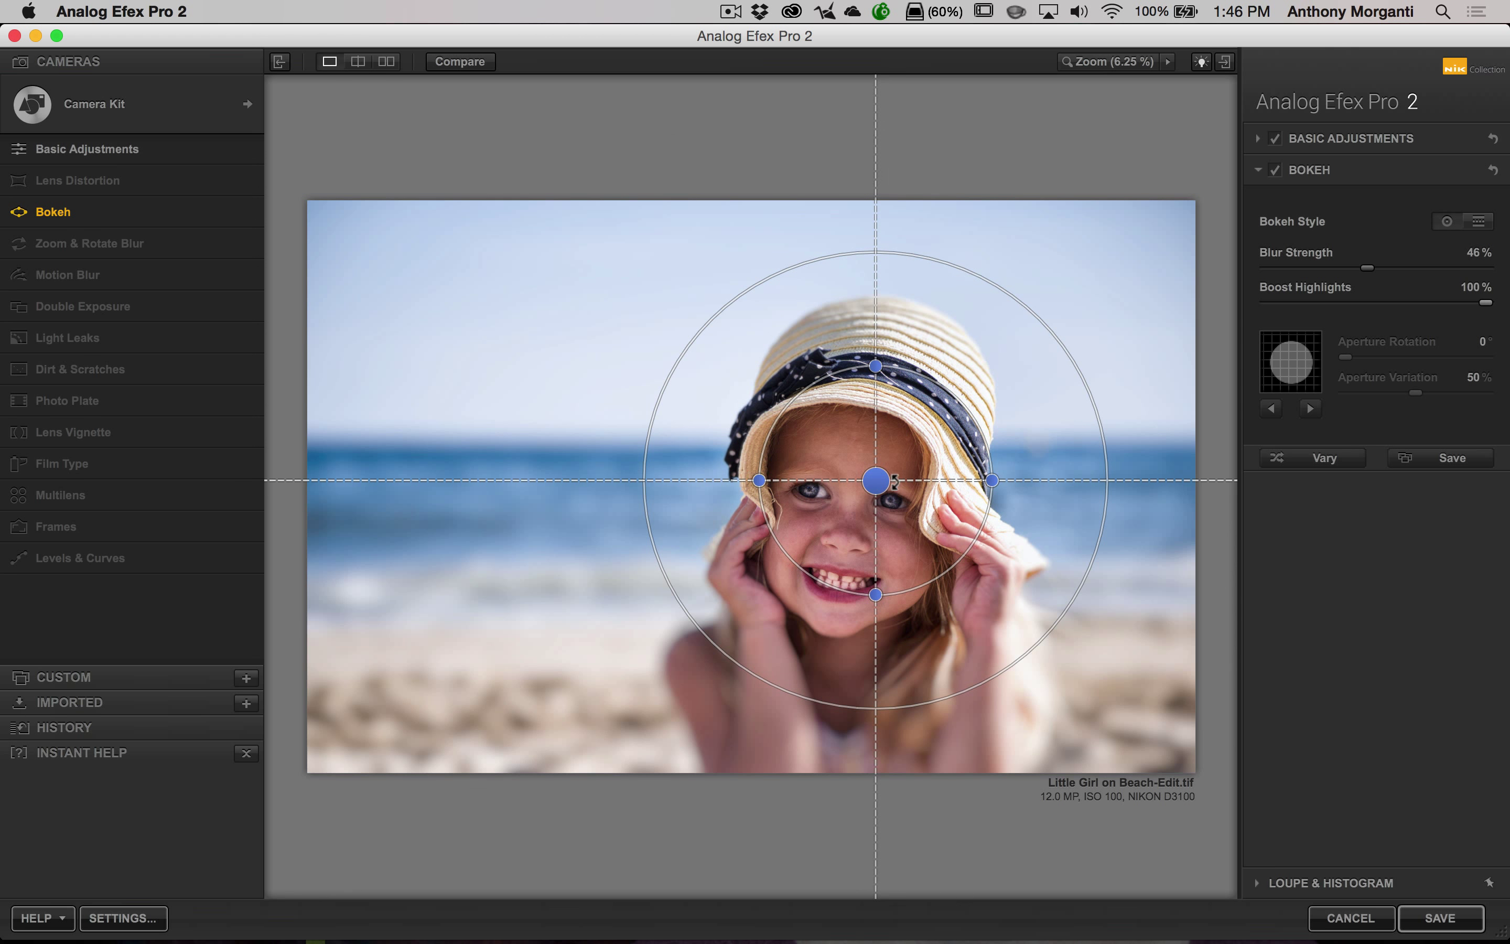
left_click_drag(875, 481, 845, 497)
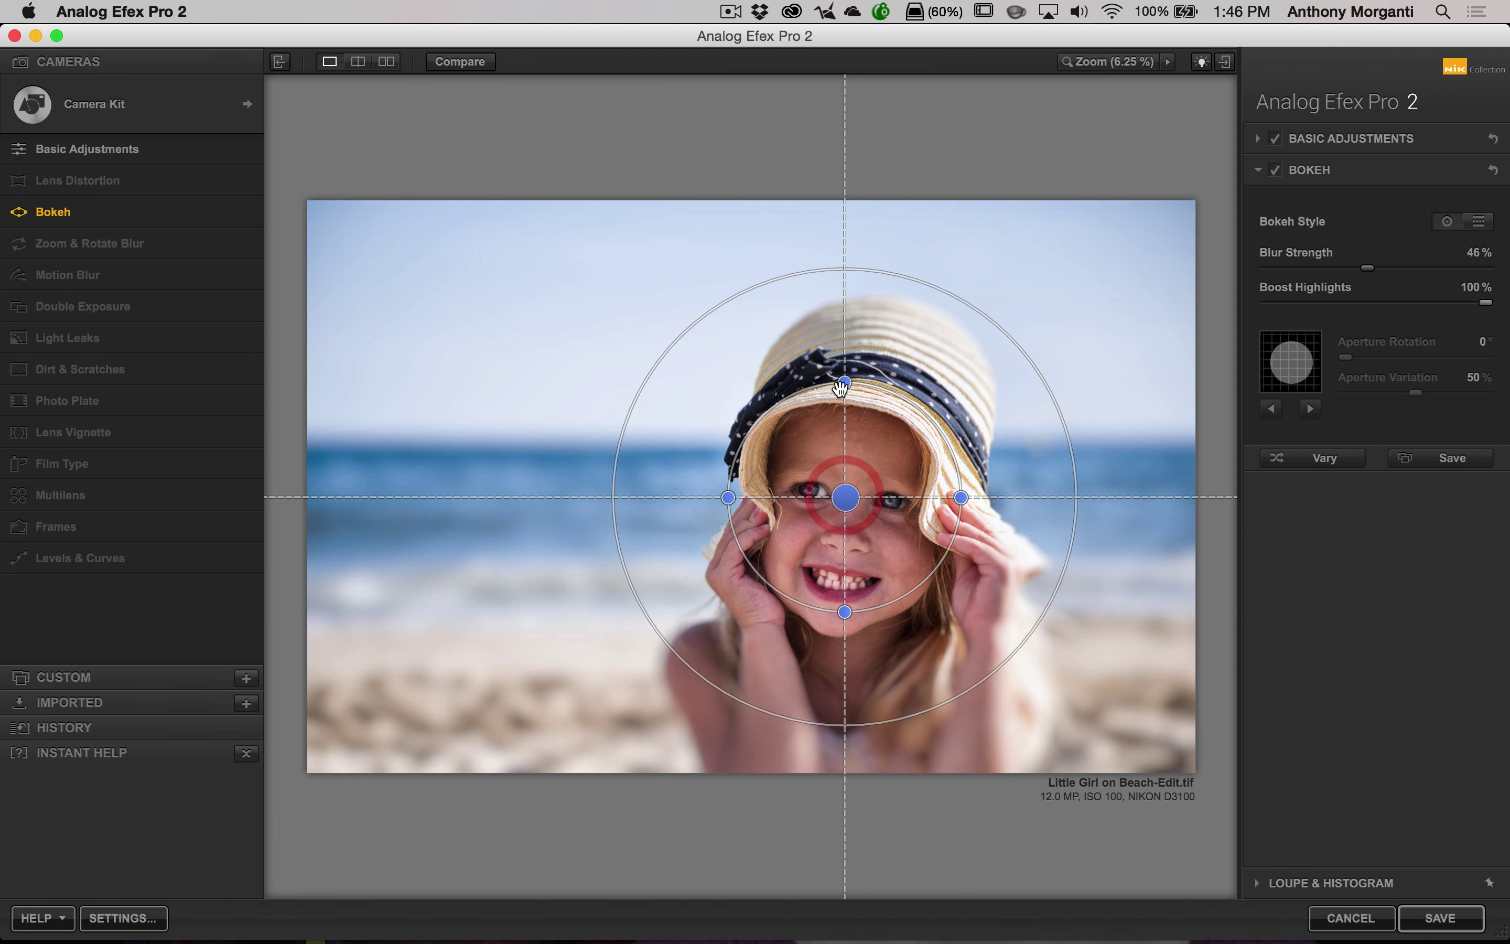
left_click_drag(844, 382, 844, 350)
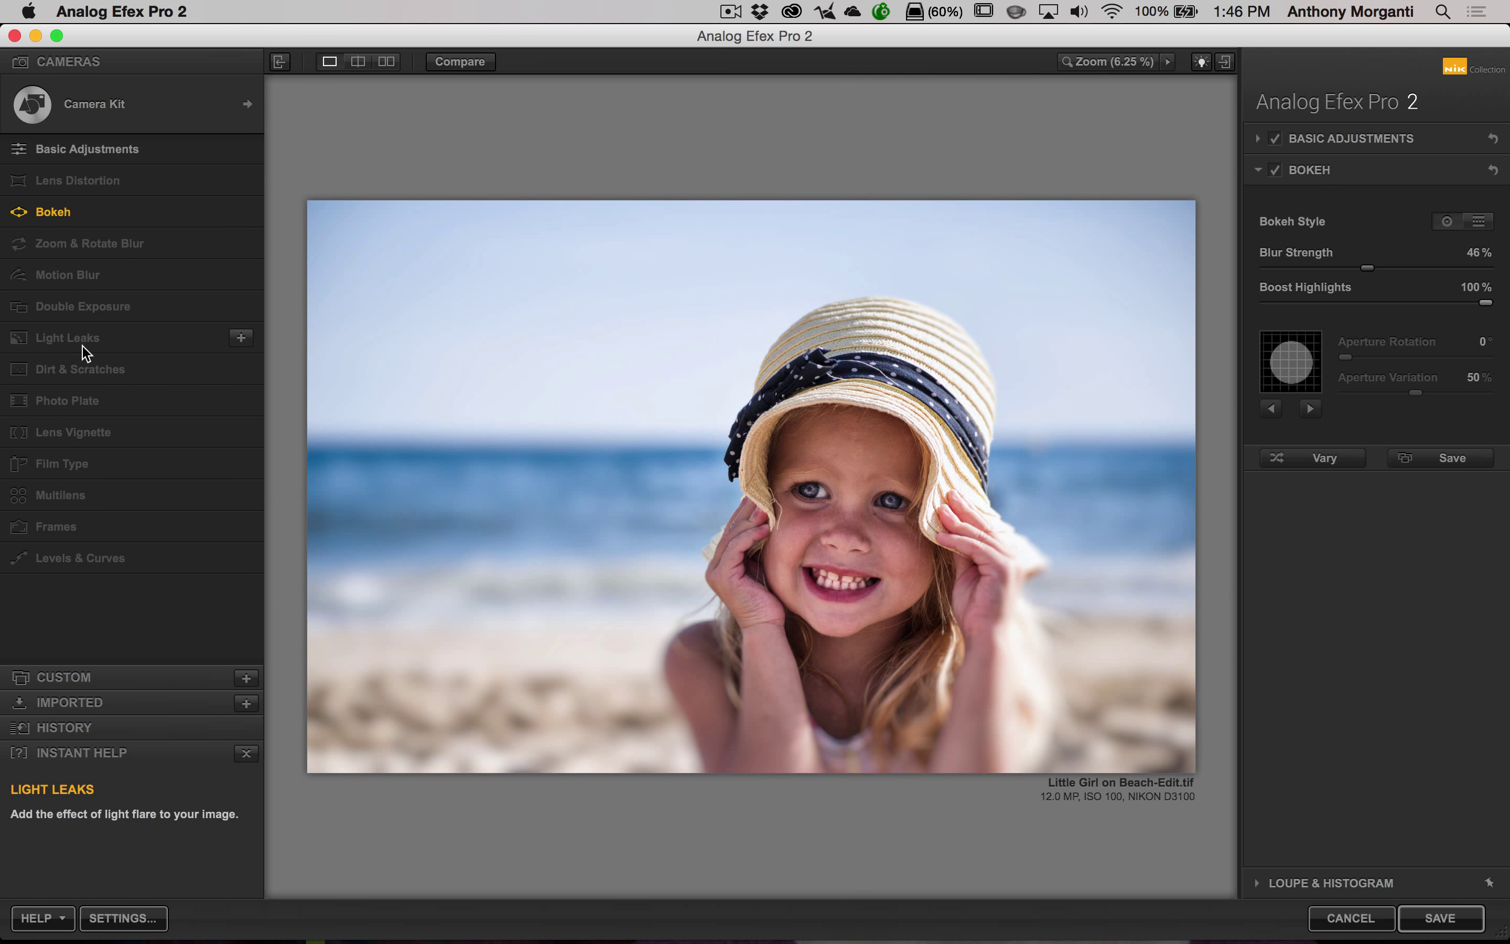
Step: Add the Light Leaks tool, try several Soft leaks, choose the faint white one in the fourth row, and set Strength to 58 %
left_click(240, 340)
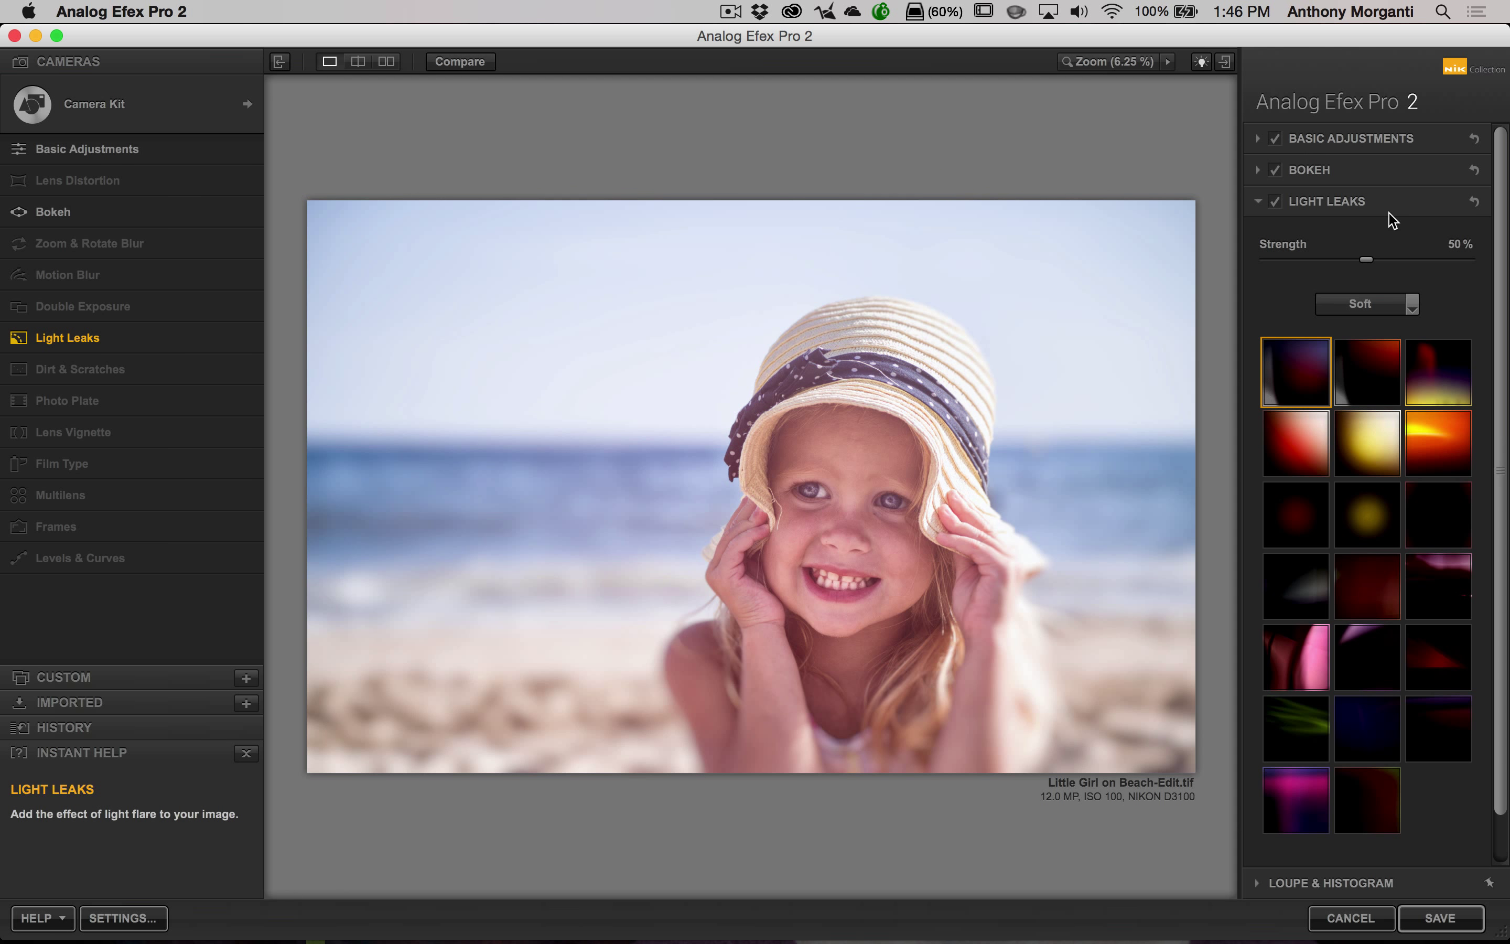
left_click(1429, 424)
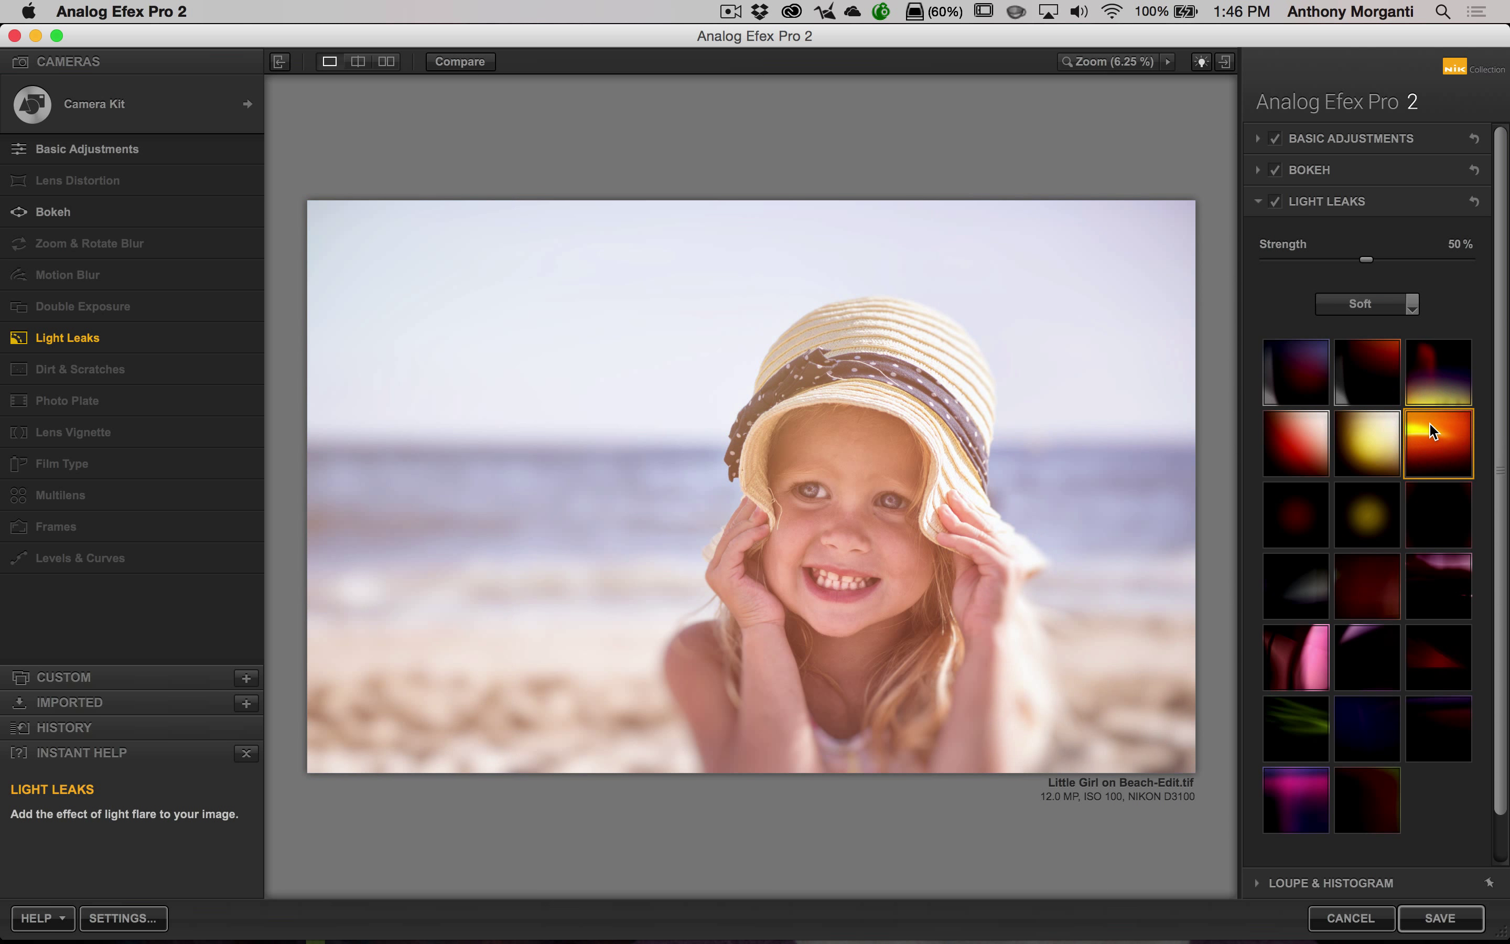
left_click(1364, 458)
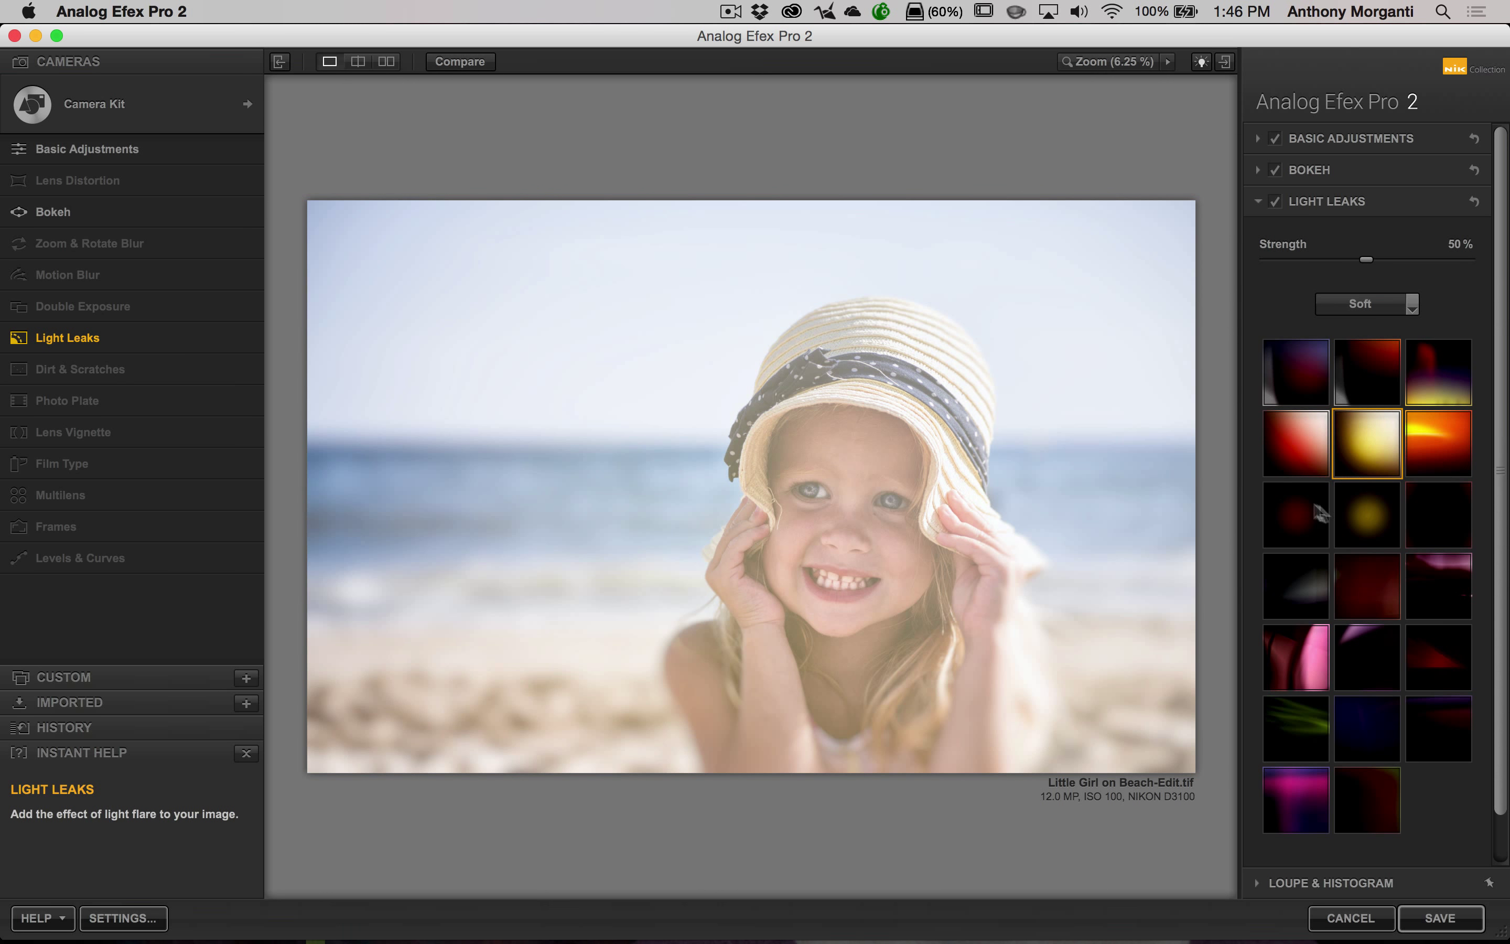
left_click(1343, 517)
left_click(1310, 587)
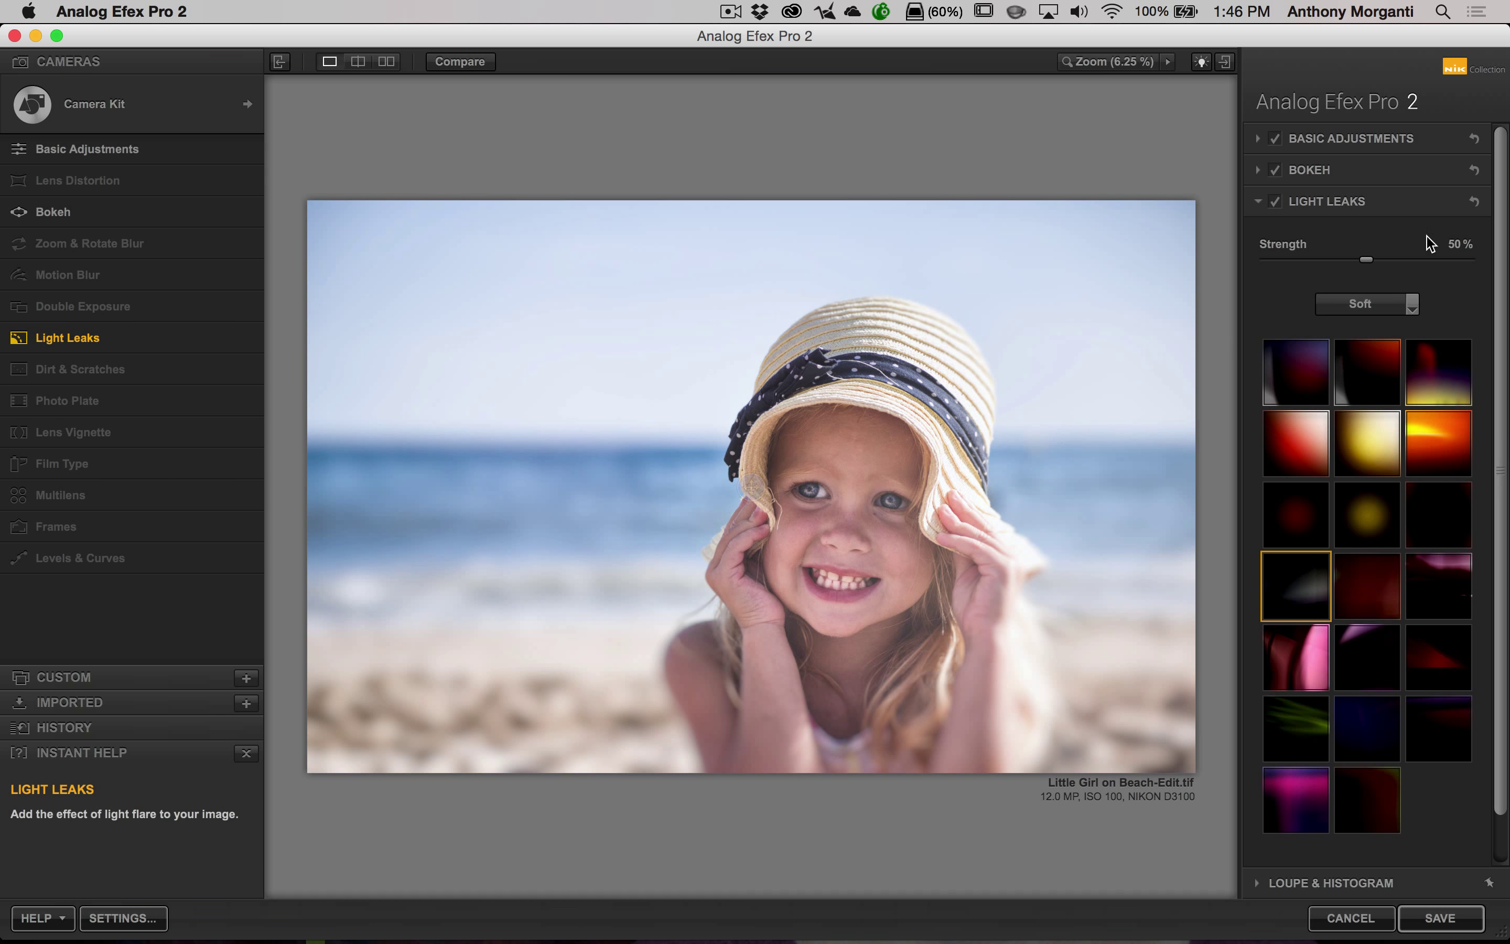
mouse_move(1370, 262)
left_mouse_down()
mouse_move(1438, 260)
mouse_move(1346, 261)
mouse_move(1381, 261)
left_mouse_up()
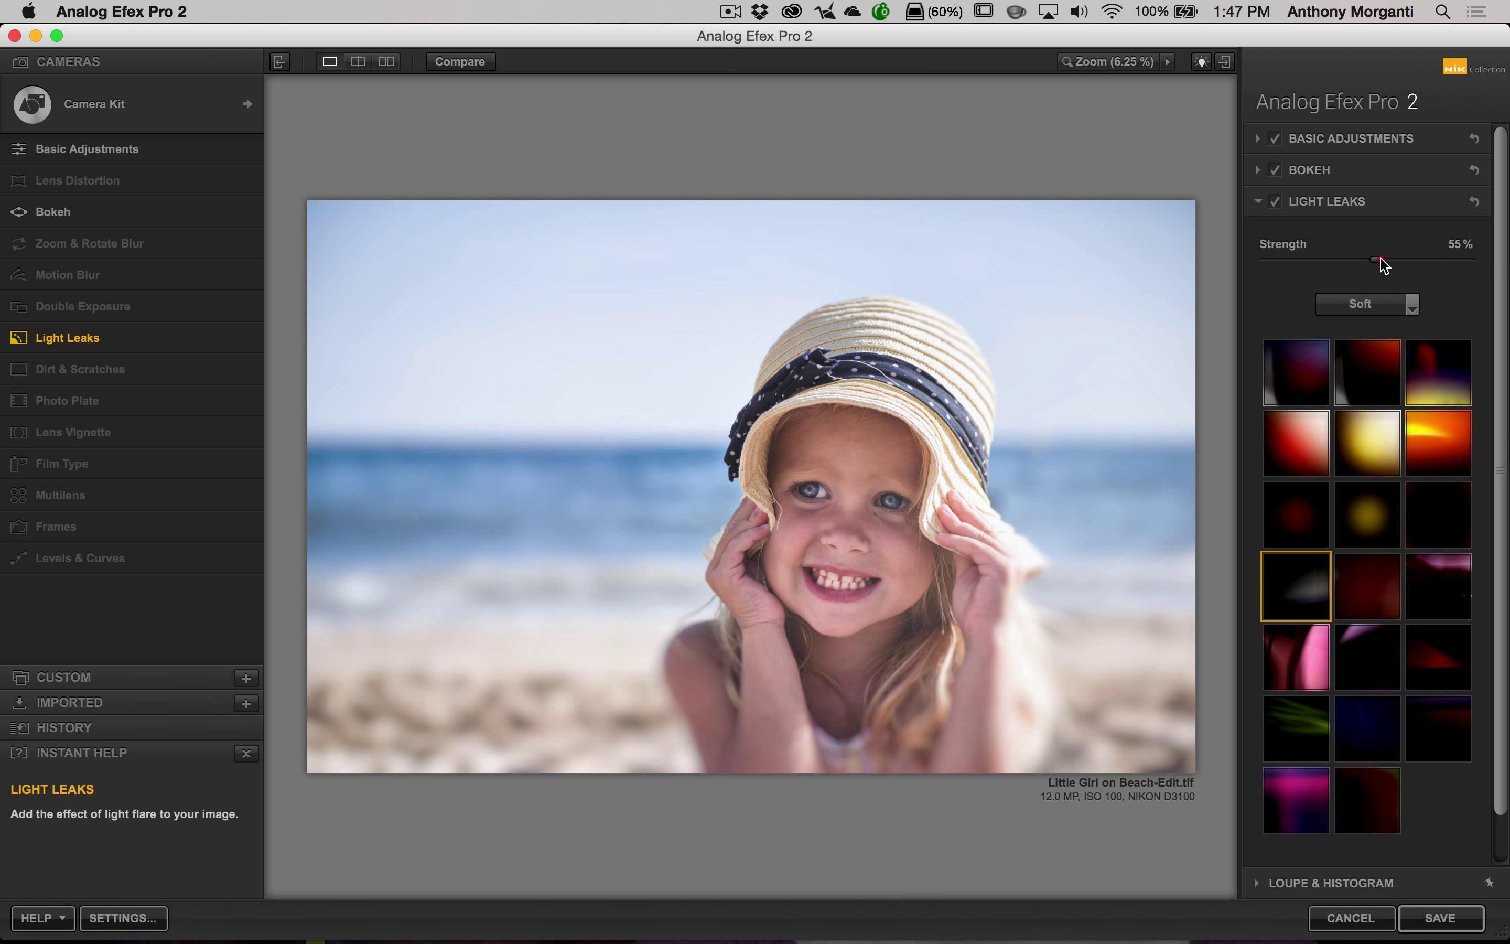
Step: Browse the Crisp and Dynamic light leak sets, shift the leak's position slightly, and return to the Soft set
left_click(1411, 305)
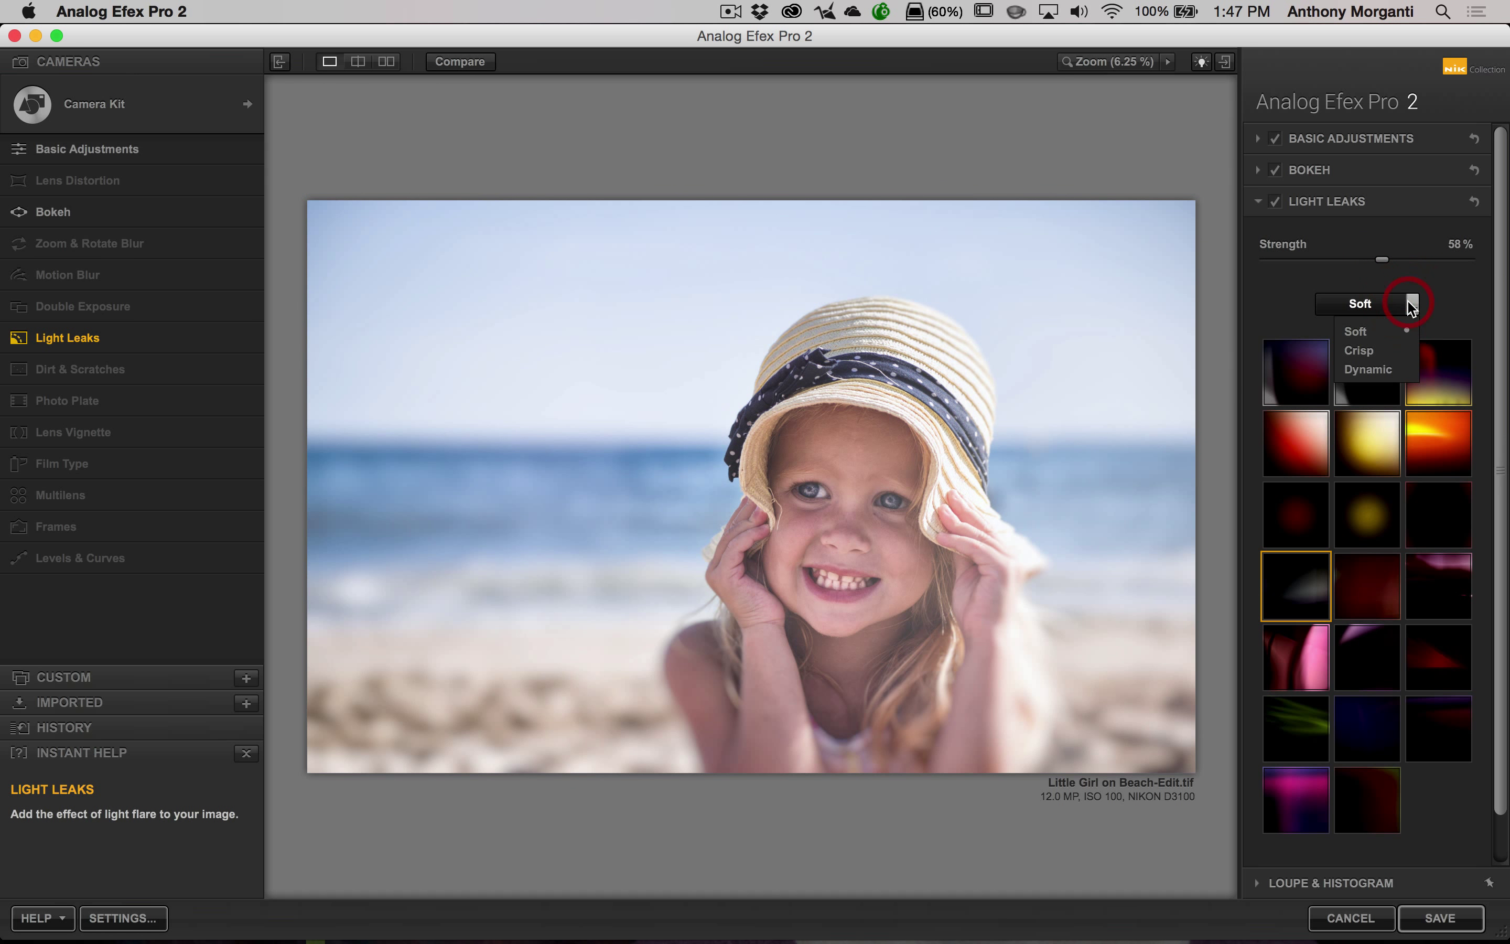
left_click(1366, 350)
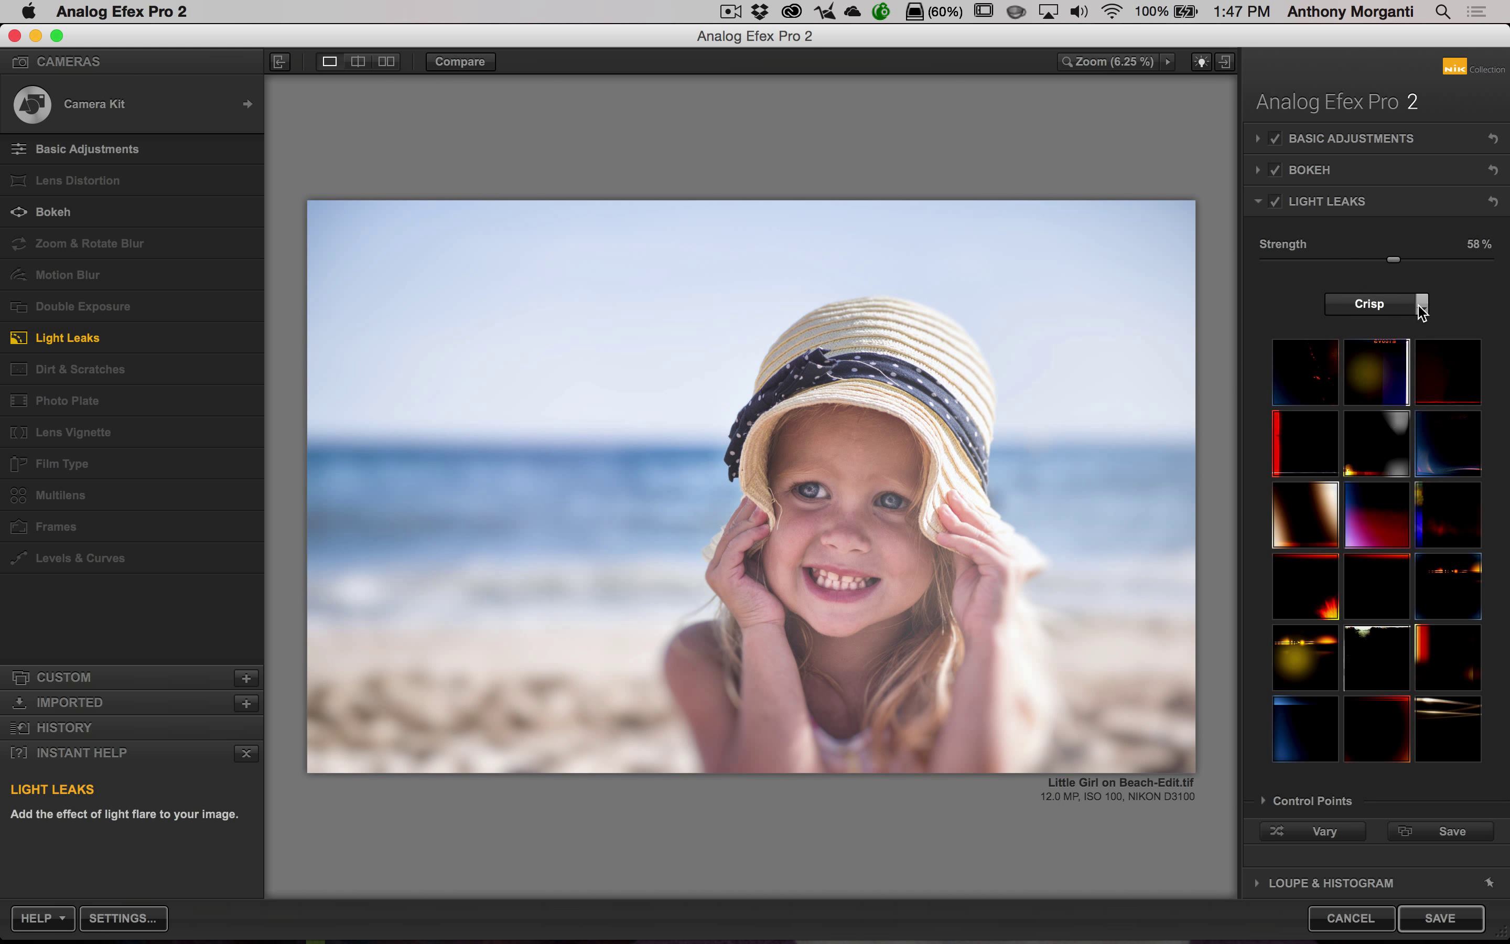
left_click(1421, 307)
left_click(1399, 368)
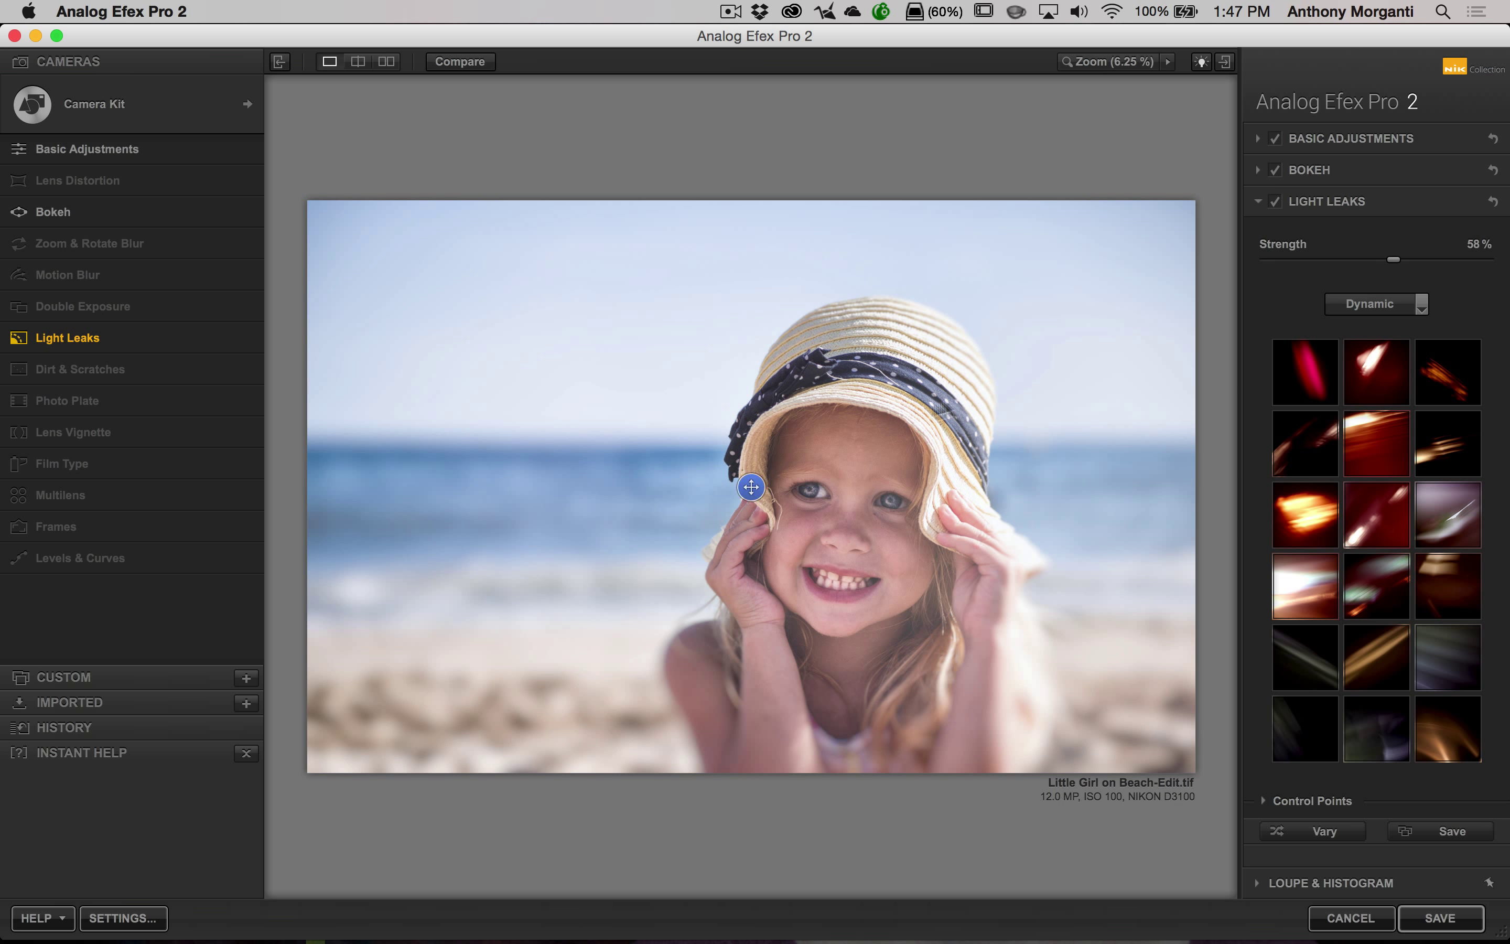
mouse_move(752, 498)
left_mouse_down()
mouse_move(810, 474)
mouse_move(814, 405)
mouse_move(820, 455)
mouse_move(798, 482)
mouse_move(726, 488)
mouse_move(740, 493)
left_mouse_up()
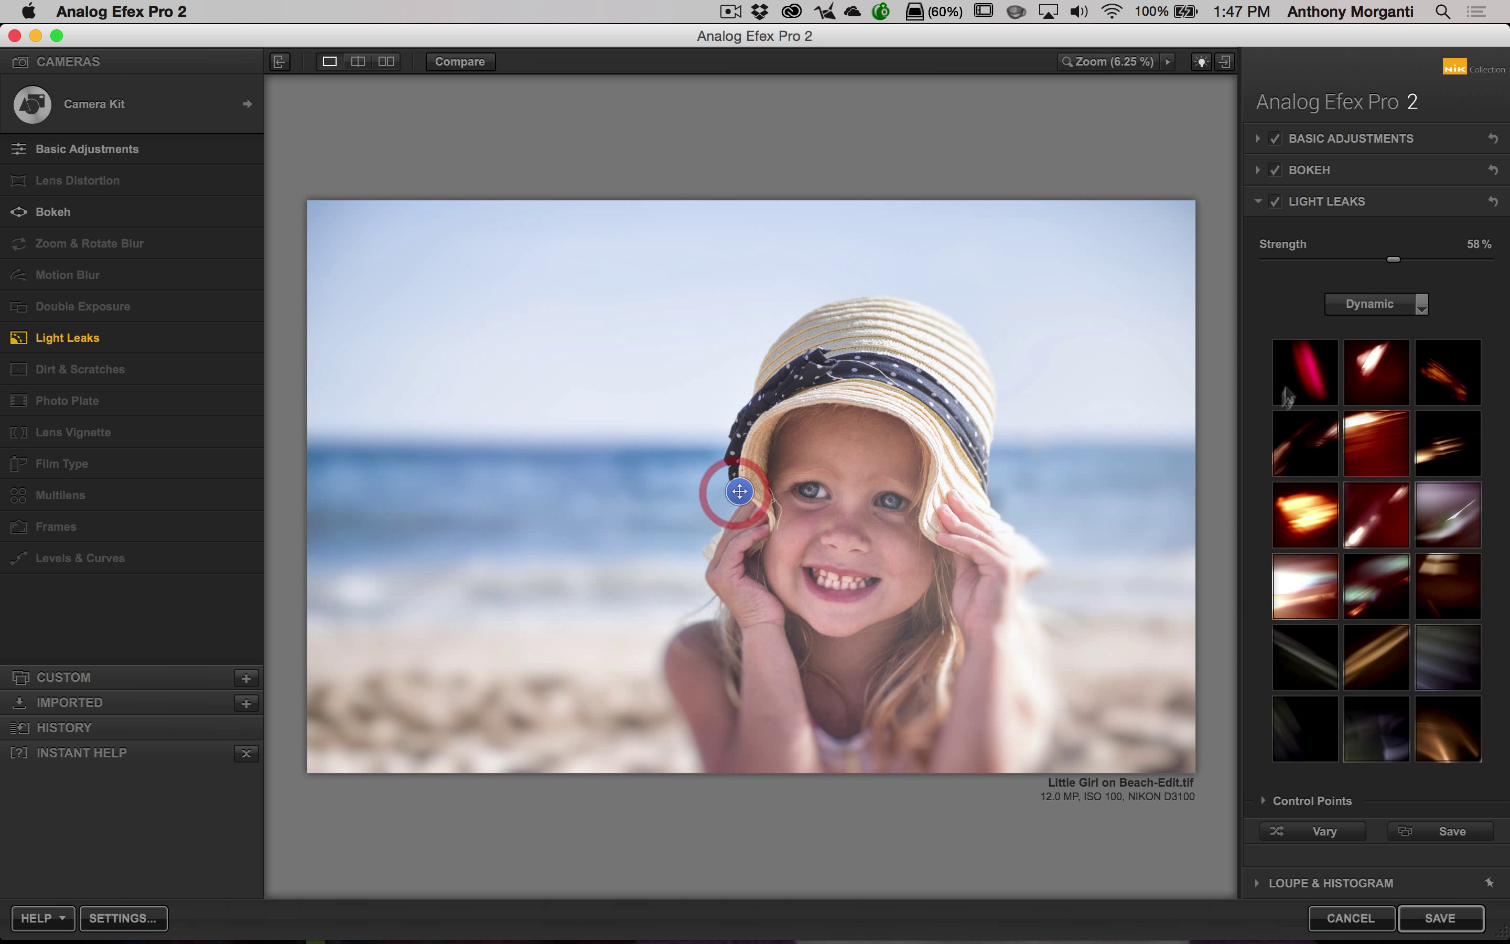
left_click(1402, 314)
left_click(1395, 335)
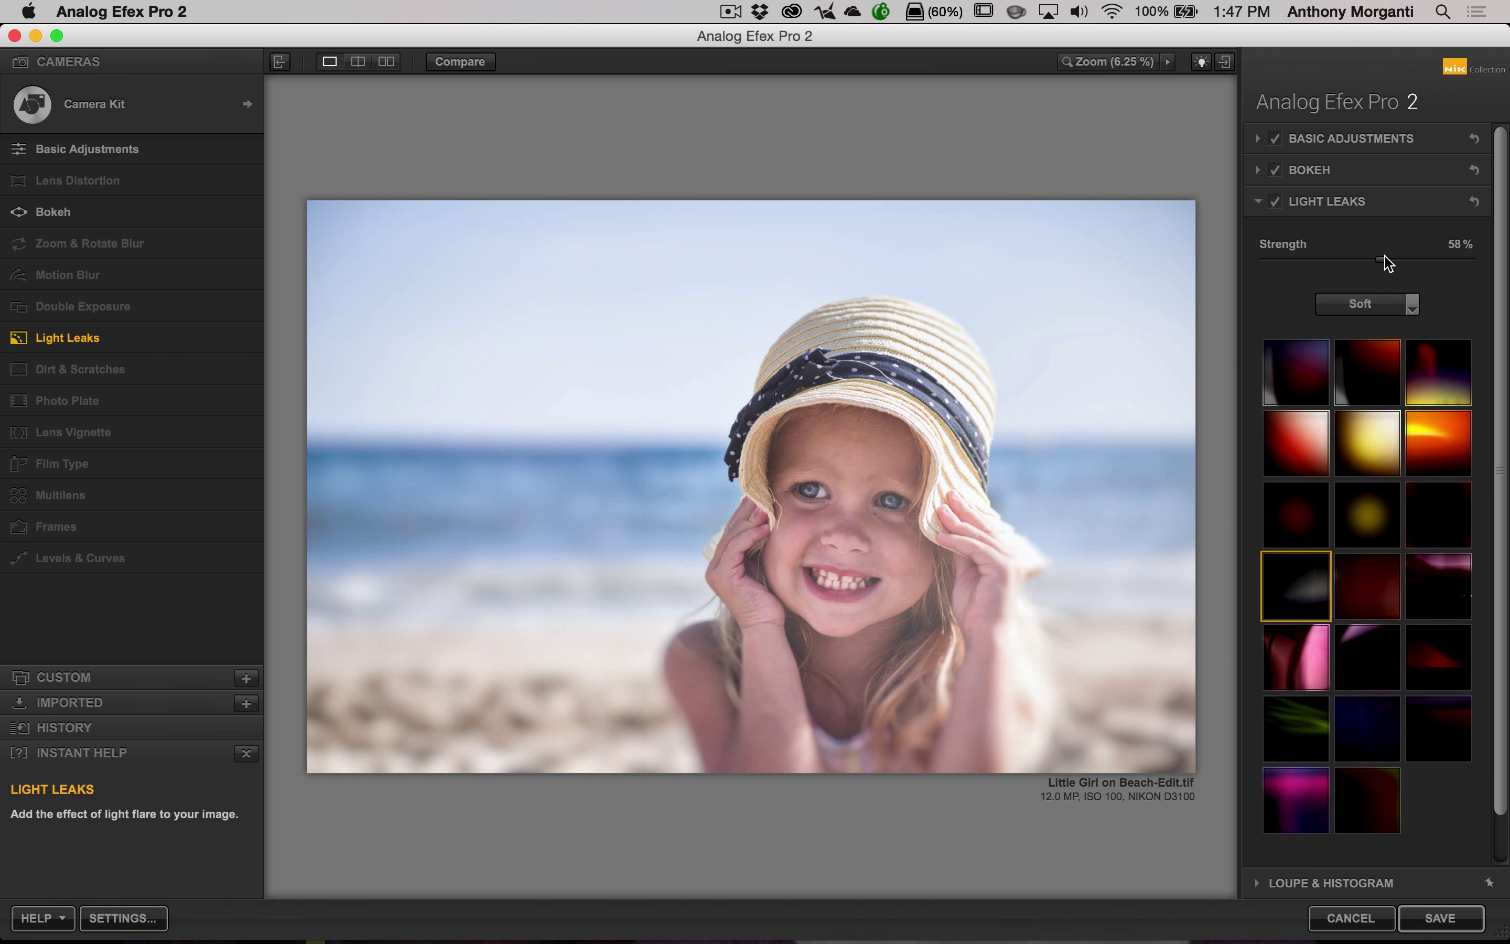
Step: Raise the light leak Strength to 60 % and reposition the leak onto the girl's face
left_click_drag(1384, 262, 1405, 263)
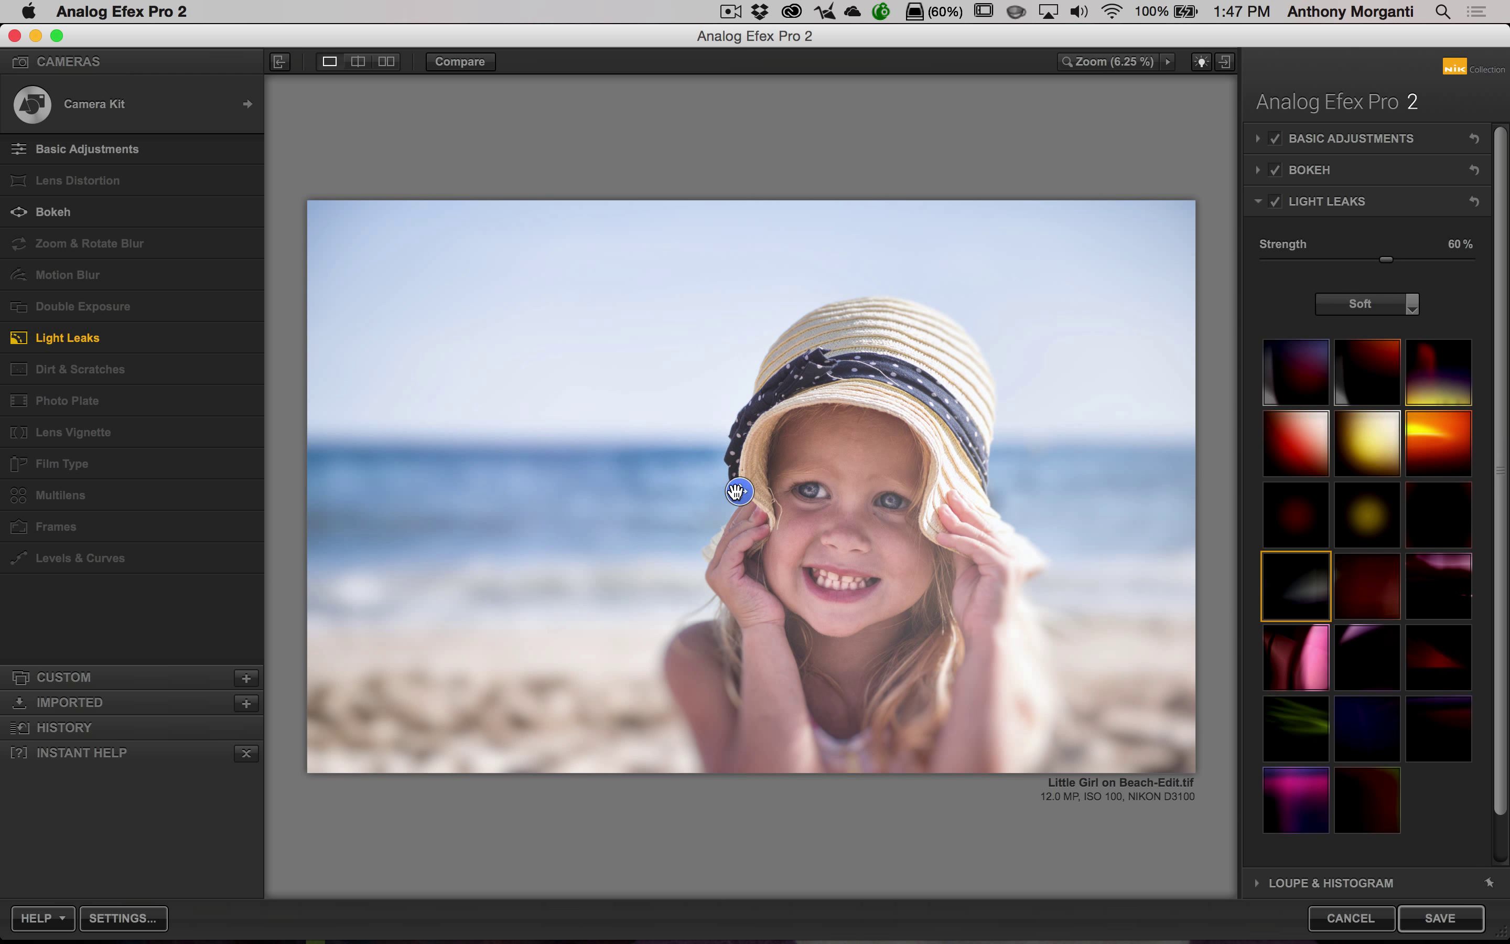
left_click_drag(738, 492, 795, 498)
scroll(1435, 337, "down", 2)
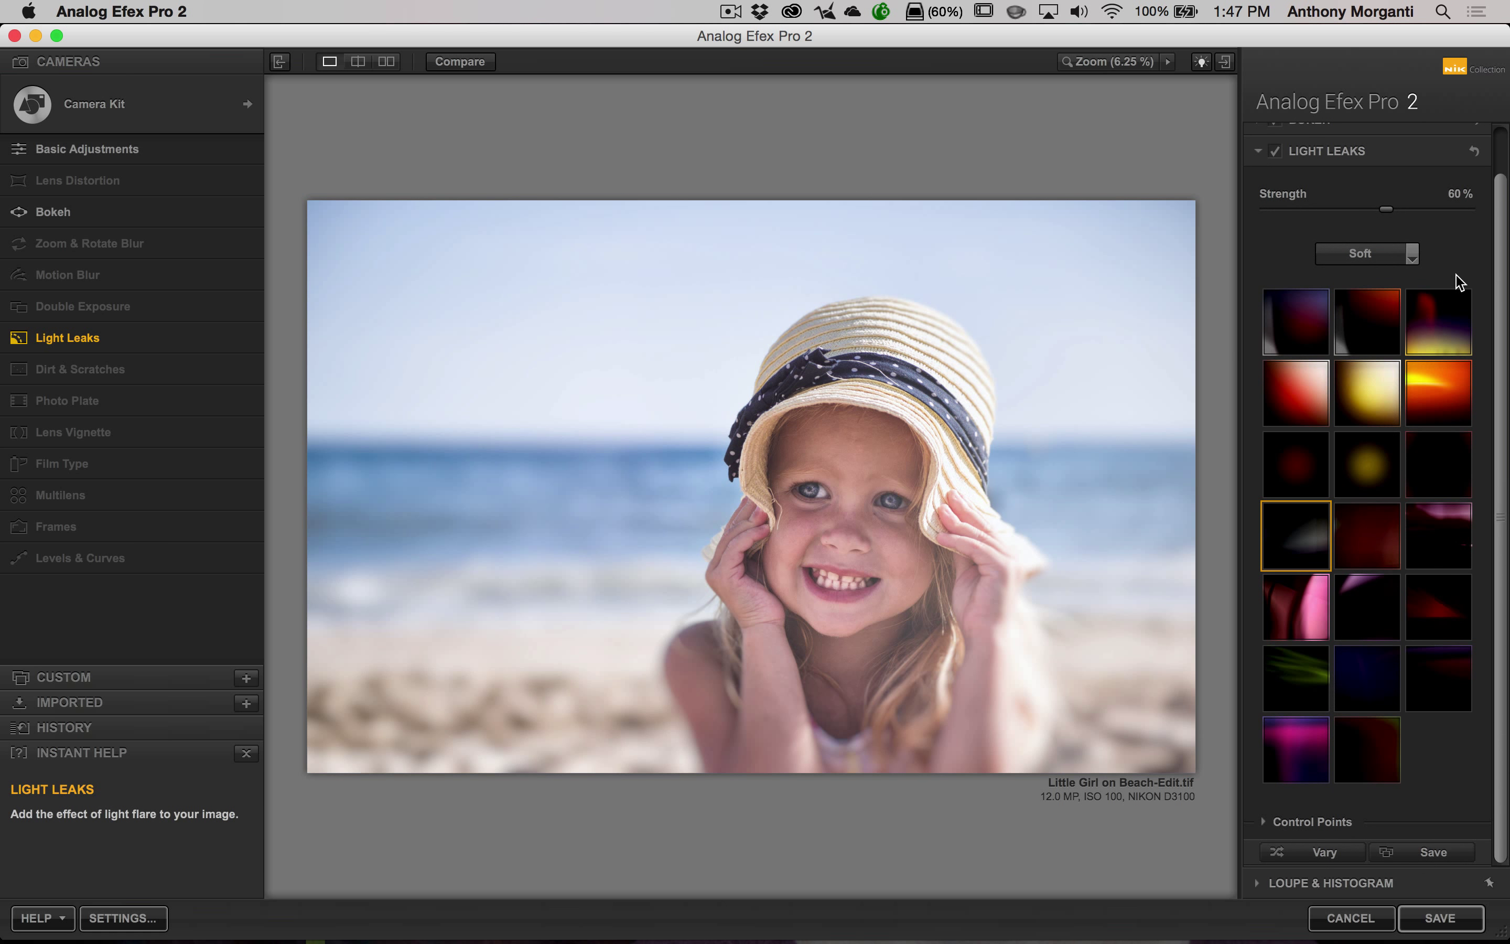
scroll(1460, 285, "up", 2)
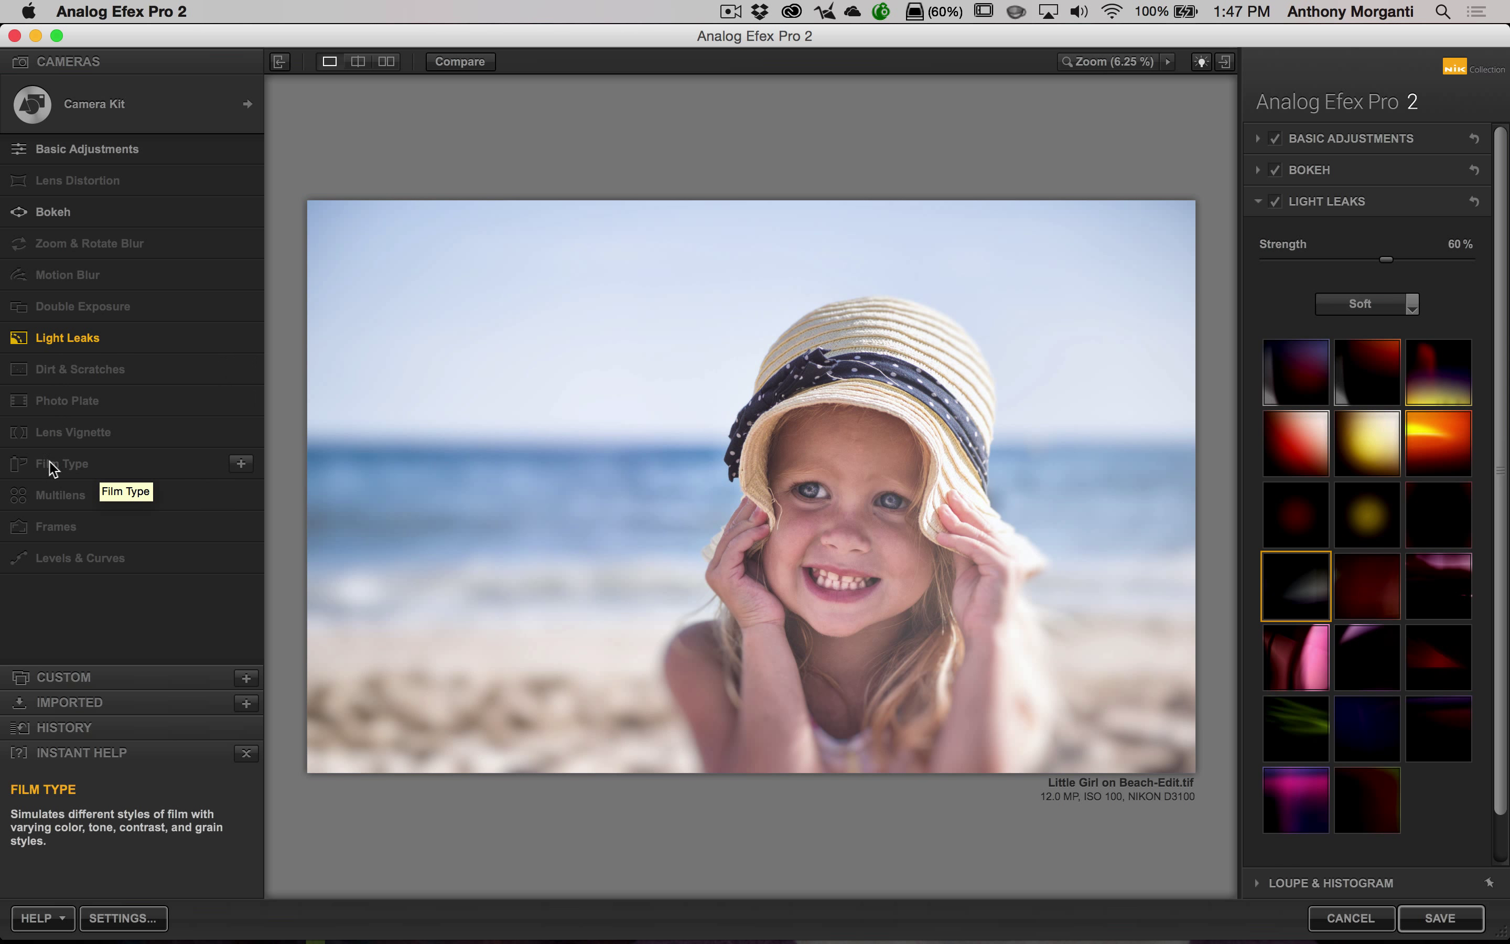
Step: Add the Film Type tool, try several Warm films, and choose film 2 in the second row, keeping the Warm set
left_click(241, 466)
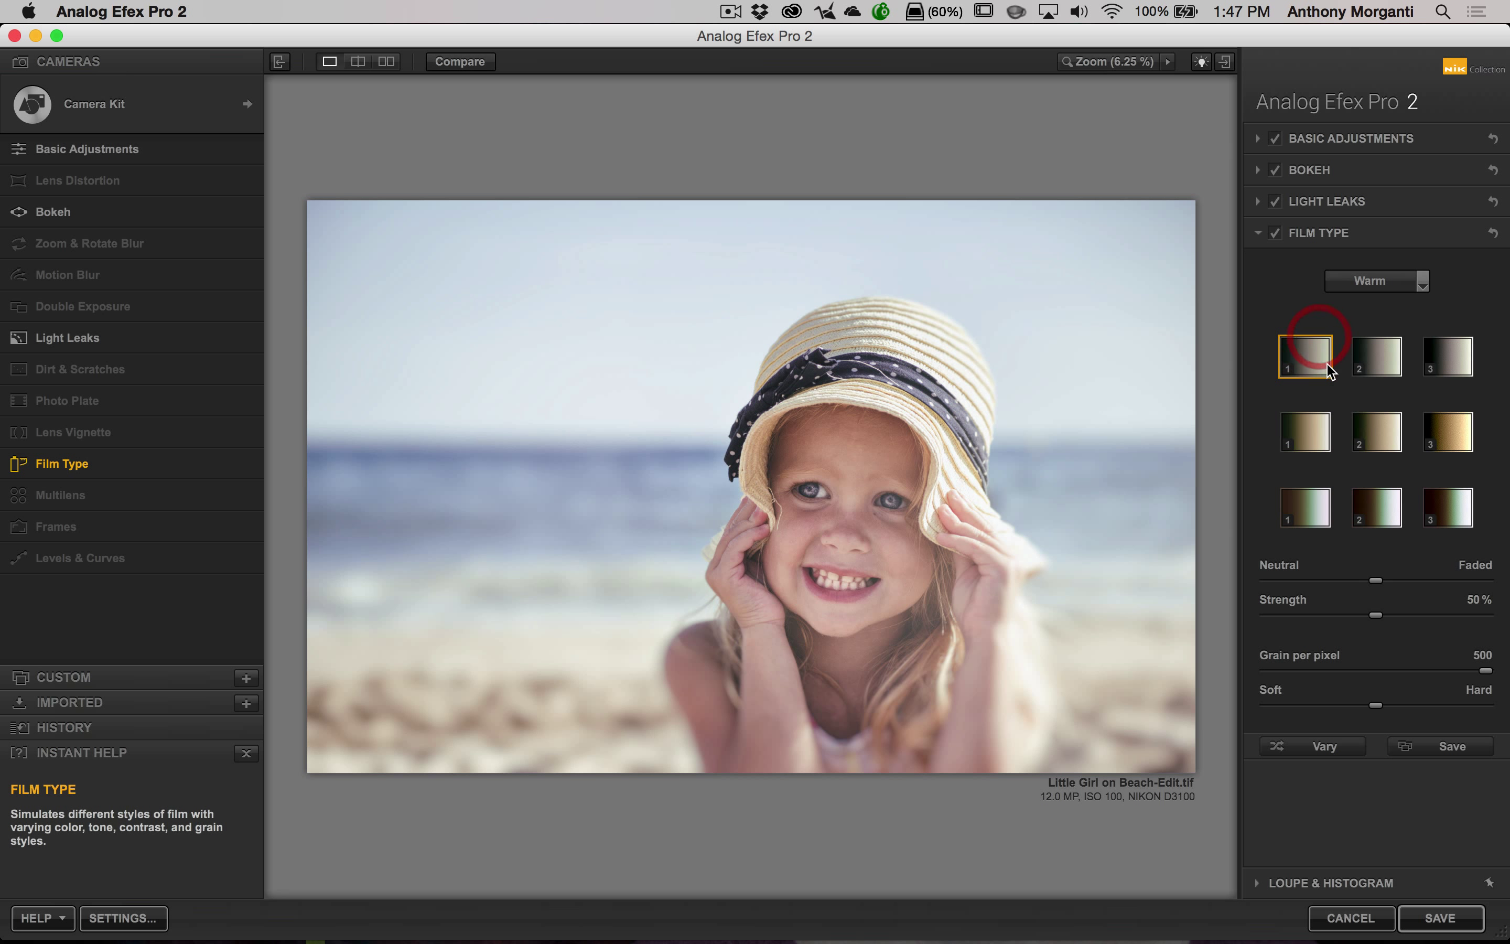
left_click(1389, 360)
left_click(1446, 353)
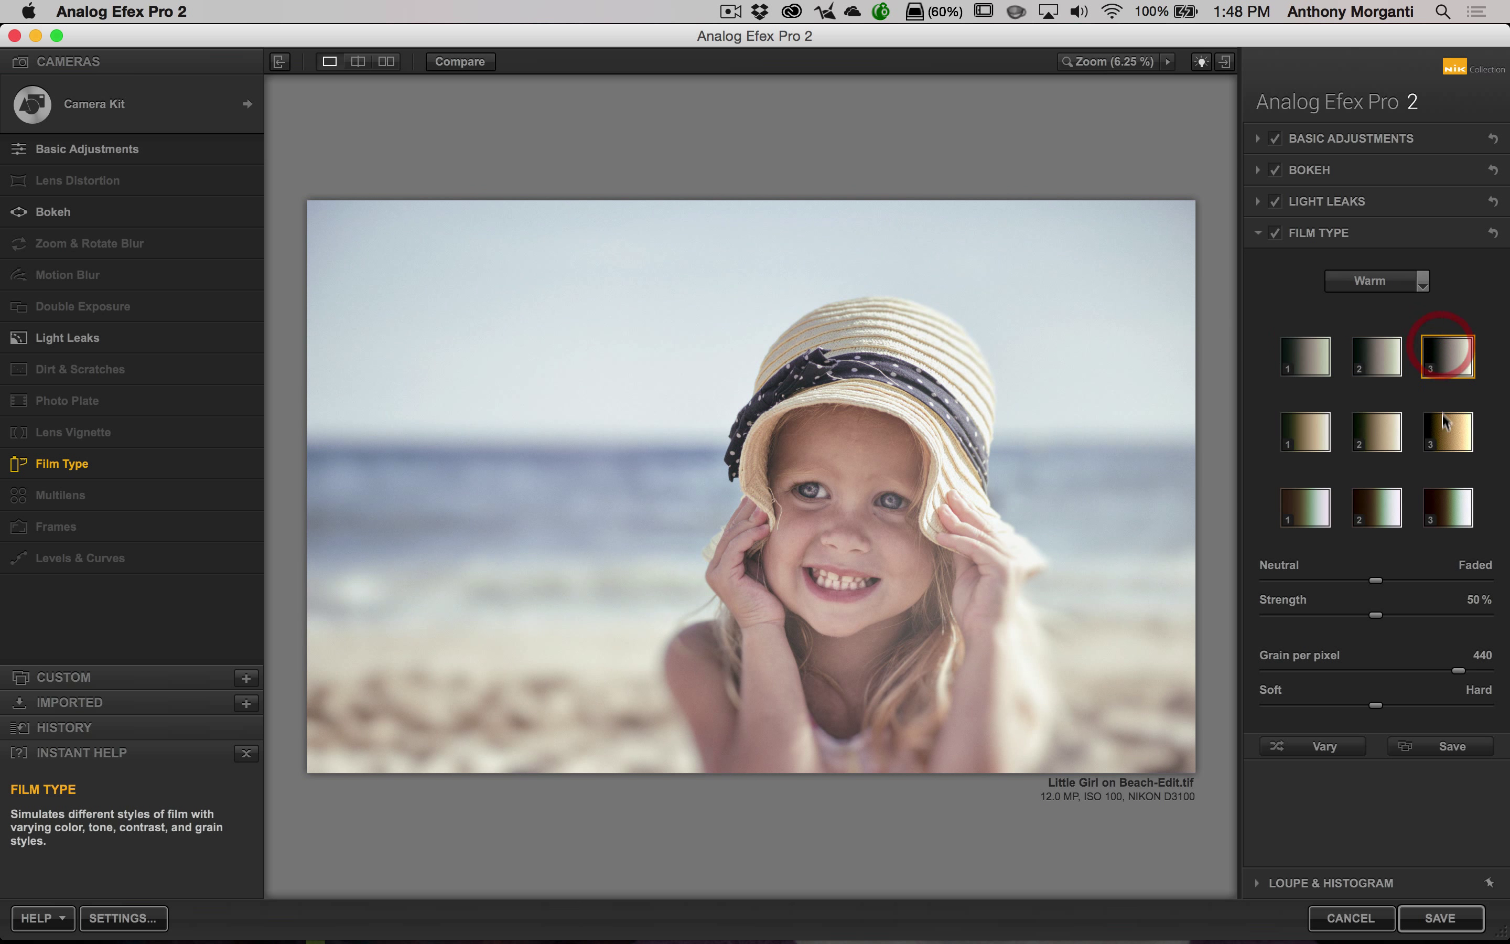
left_click(1446, 430)
left_click(1390, 449)
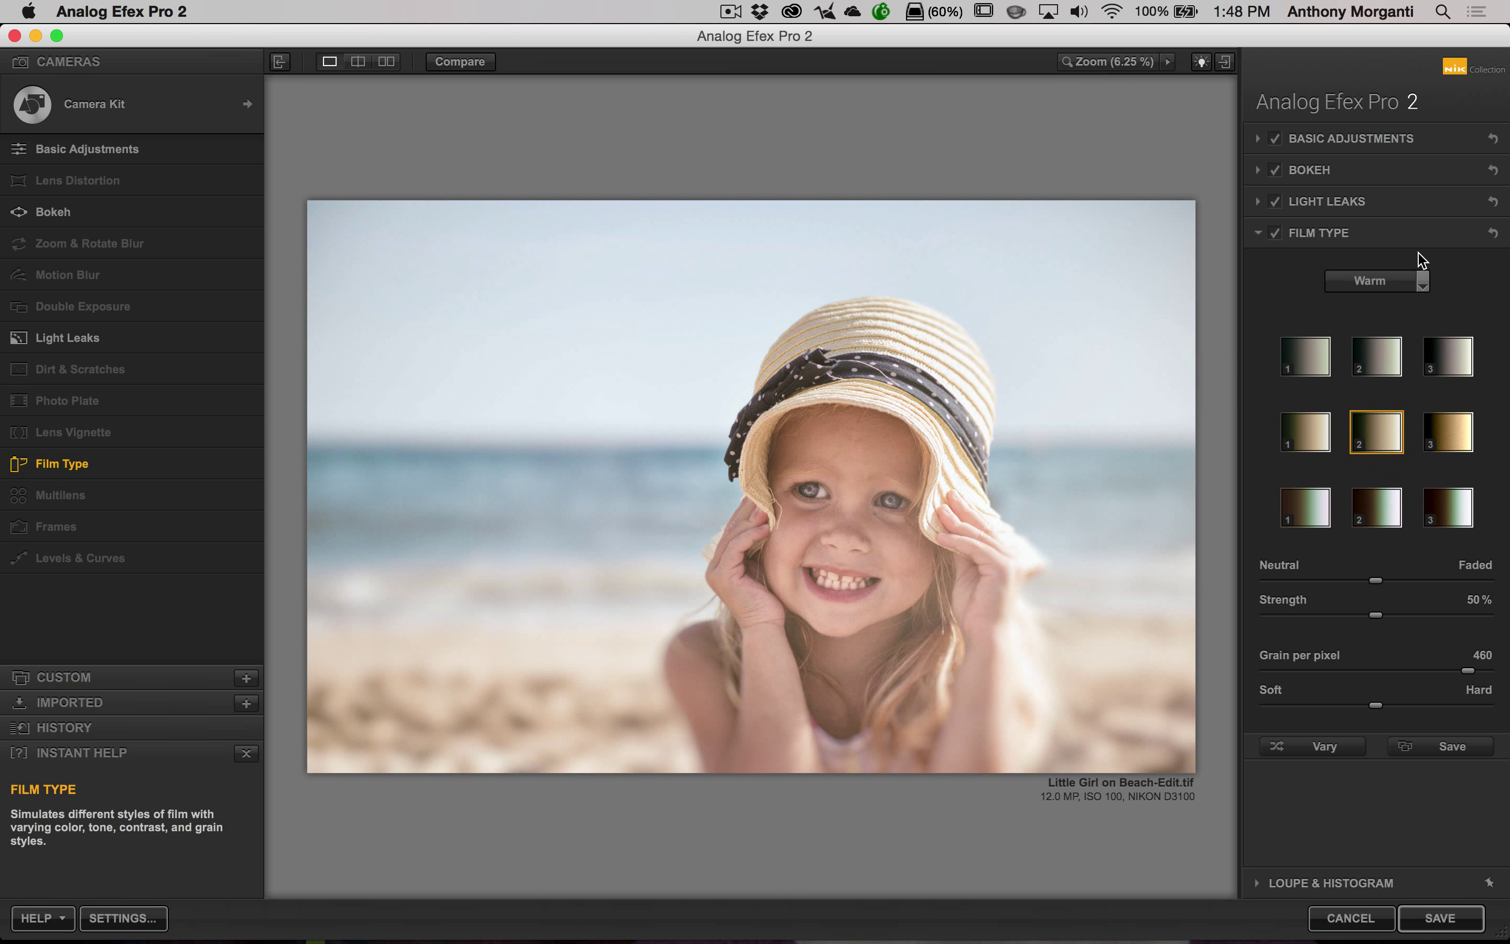
left_click(1382, 288)
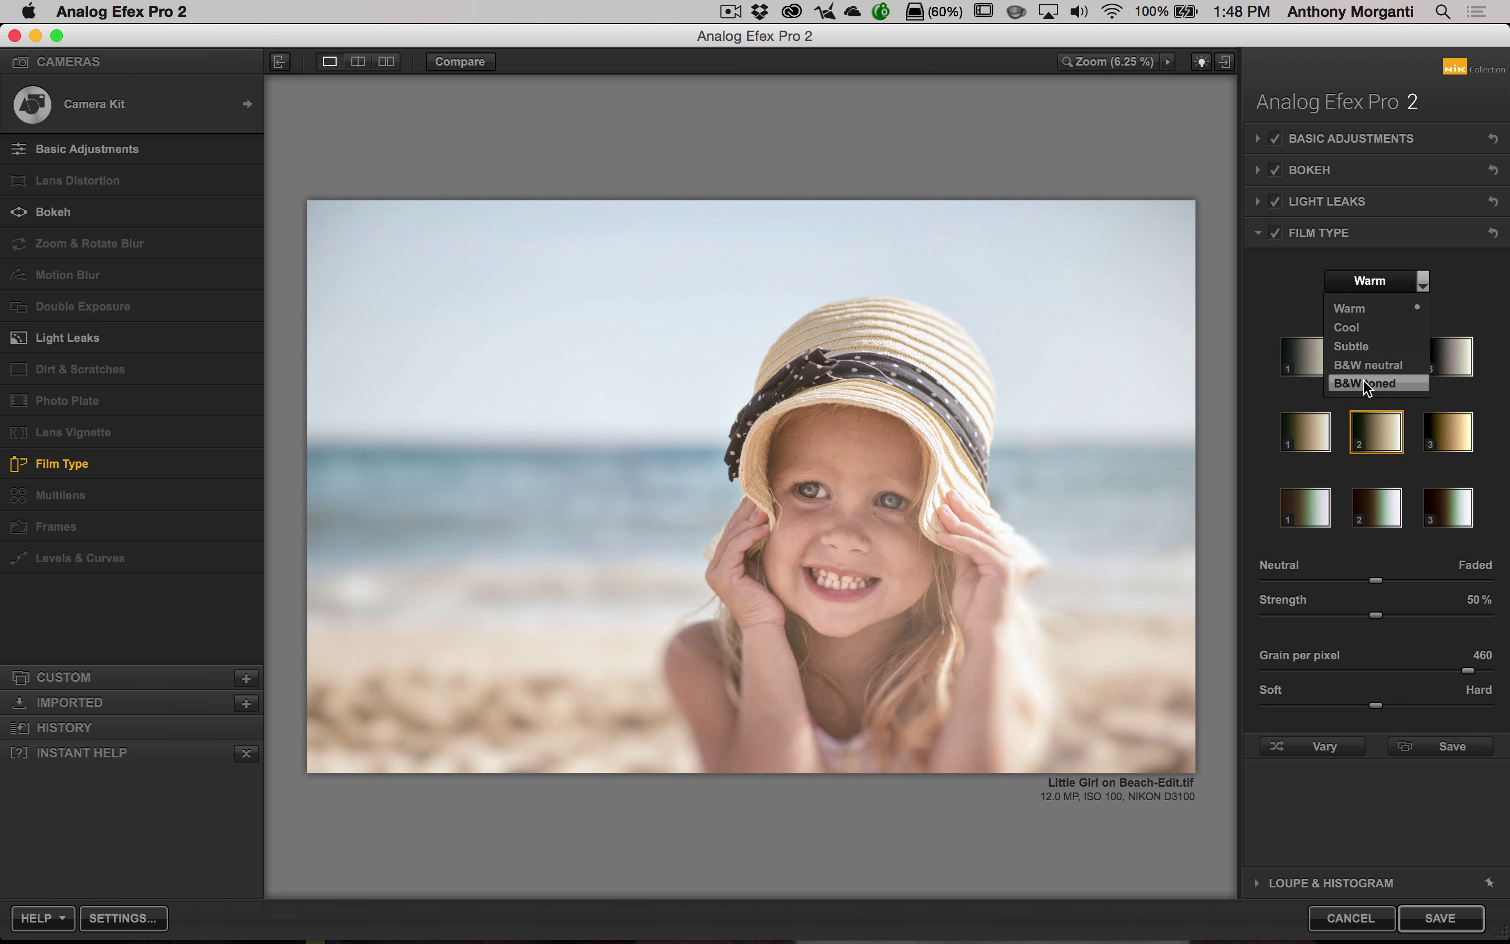
left_click(1372, 312)
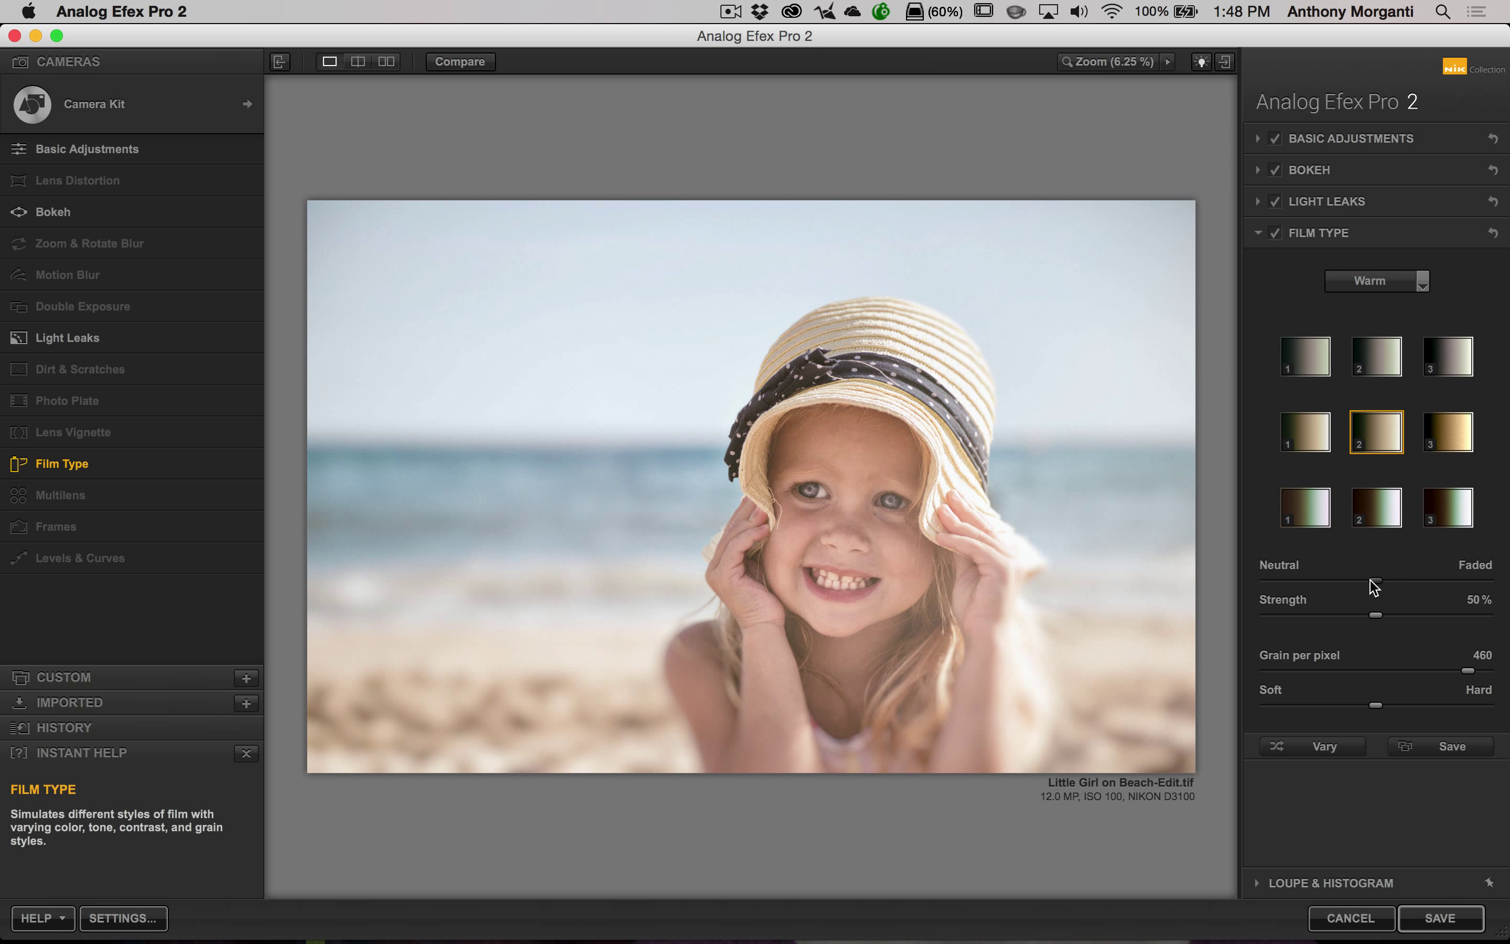
Step: Shift the film toward Faded, set its Strength to 51 %, lower Grain per pixel, and make the grain slightly harder
left_click_drag(1375, 581, 1379, 619)
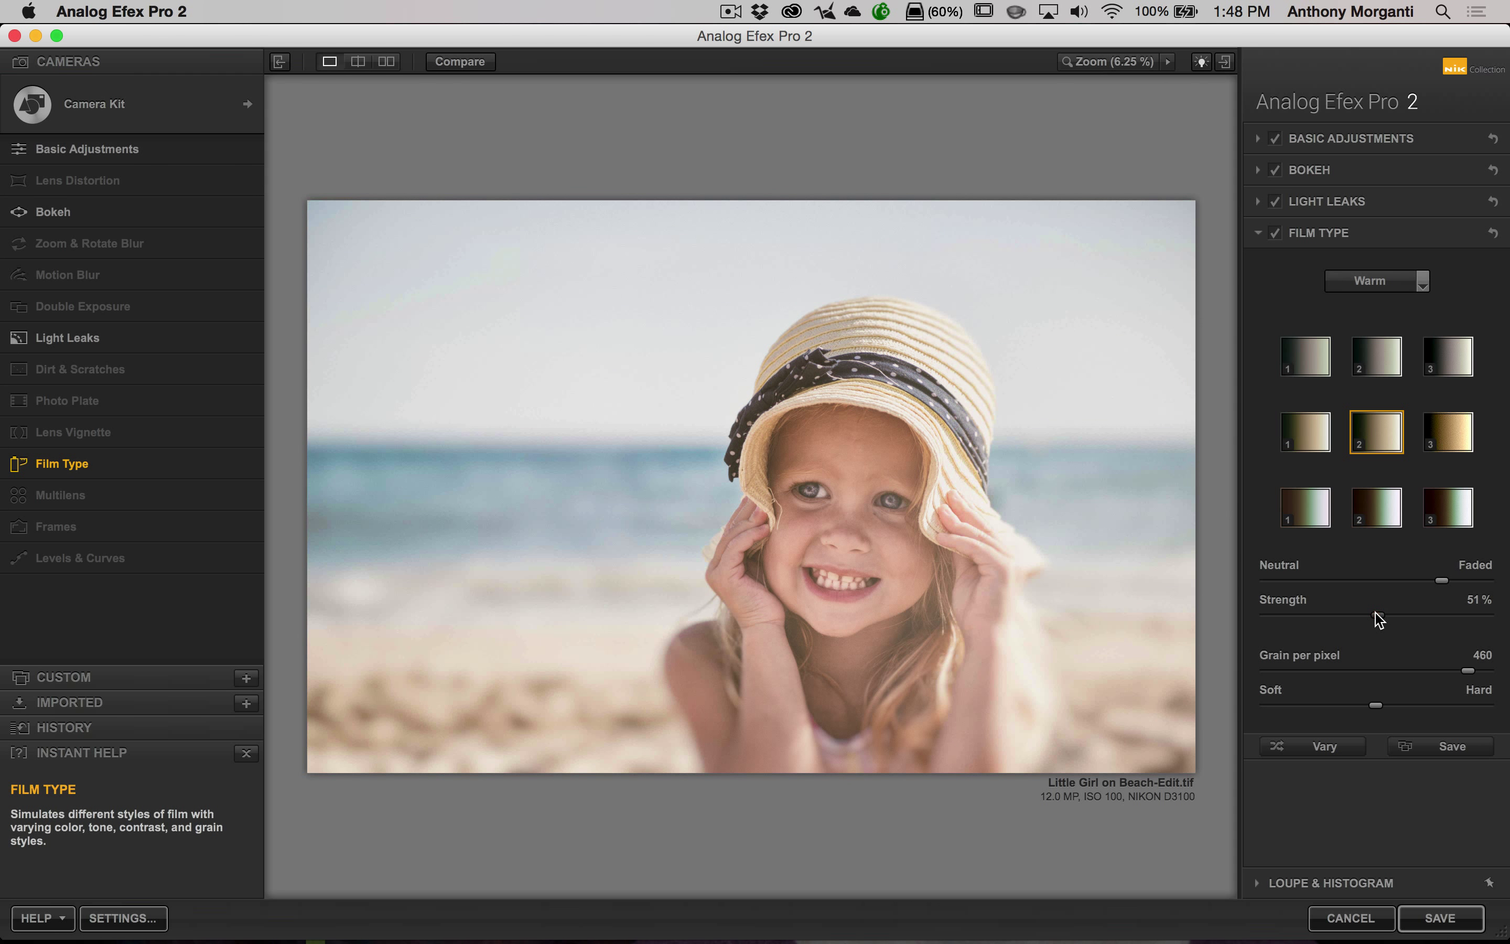
left_click_drag(1379, 622, 1379, 623)
mouse_move(1467, 671)
left_mouse_down()
mouse_move(1396, 674)
mouse_move(1456, 675)
left_mouse_up()
mouse_move(1375, 707)
left_mouse_down()
mouse_move(1439, 710)
mouse_move(1363, 710)
mouse_move(1398, 708)
left_mouse_up()
left_click(1259, 235)
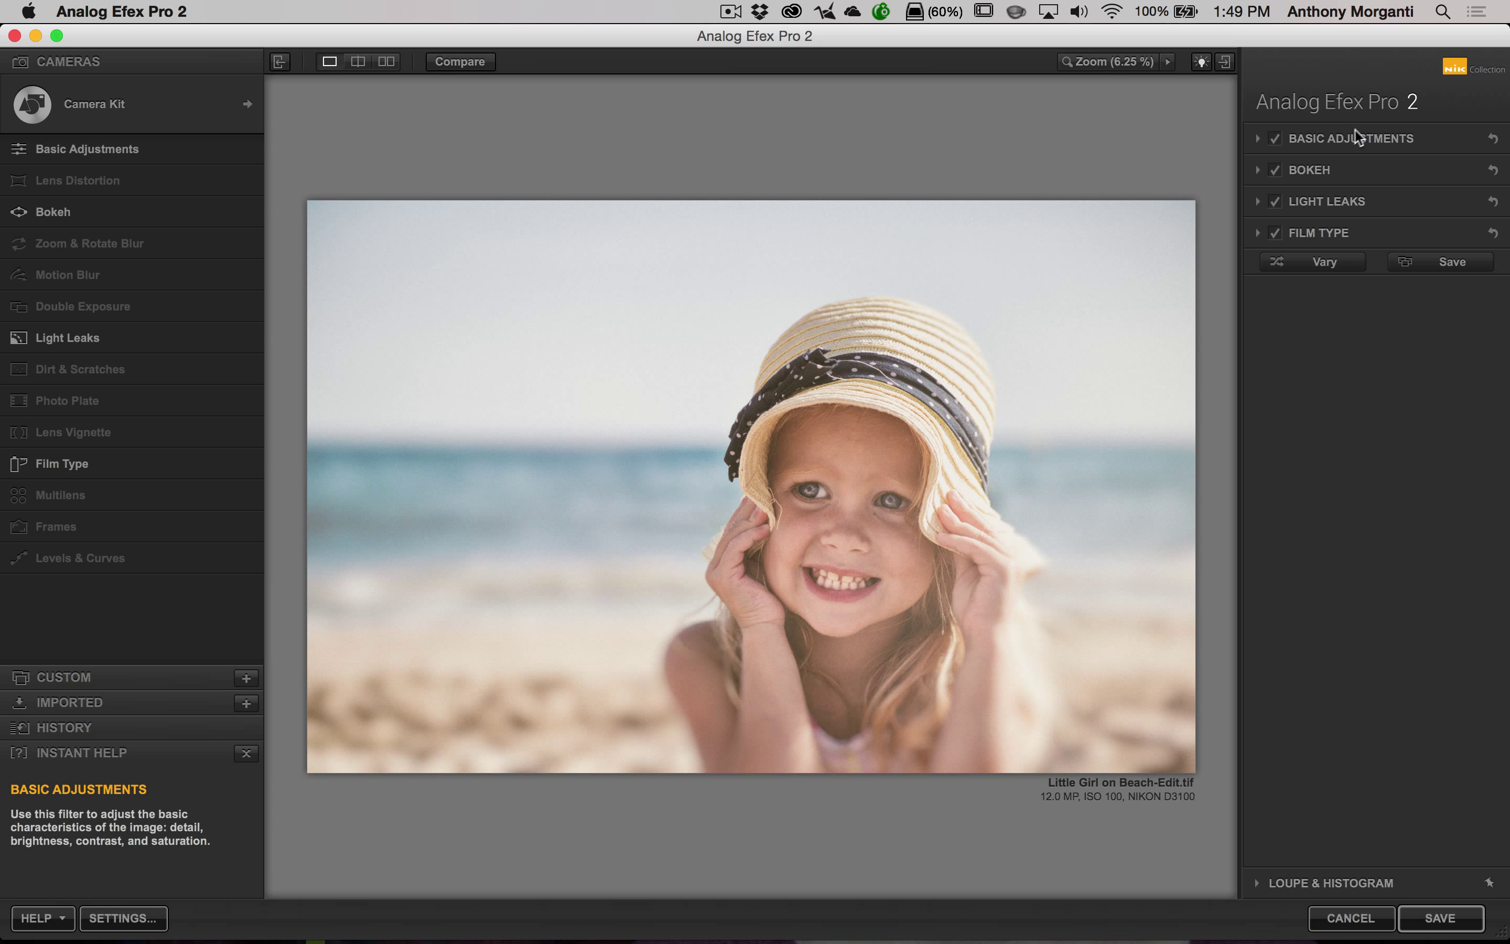
Step: Add a Basic Adjustments control point on the sand in the photo's lower-left corner, size it to 27 %, and lower its Contrast
left_click(1258, 138)
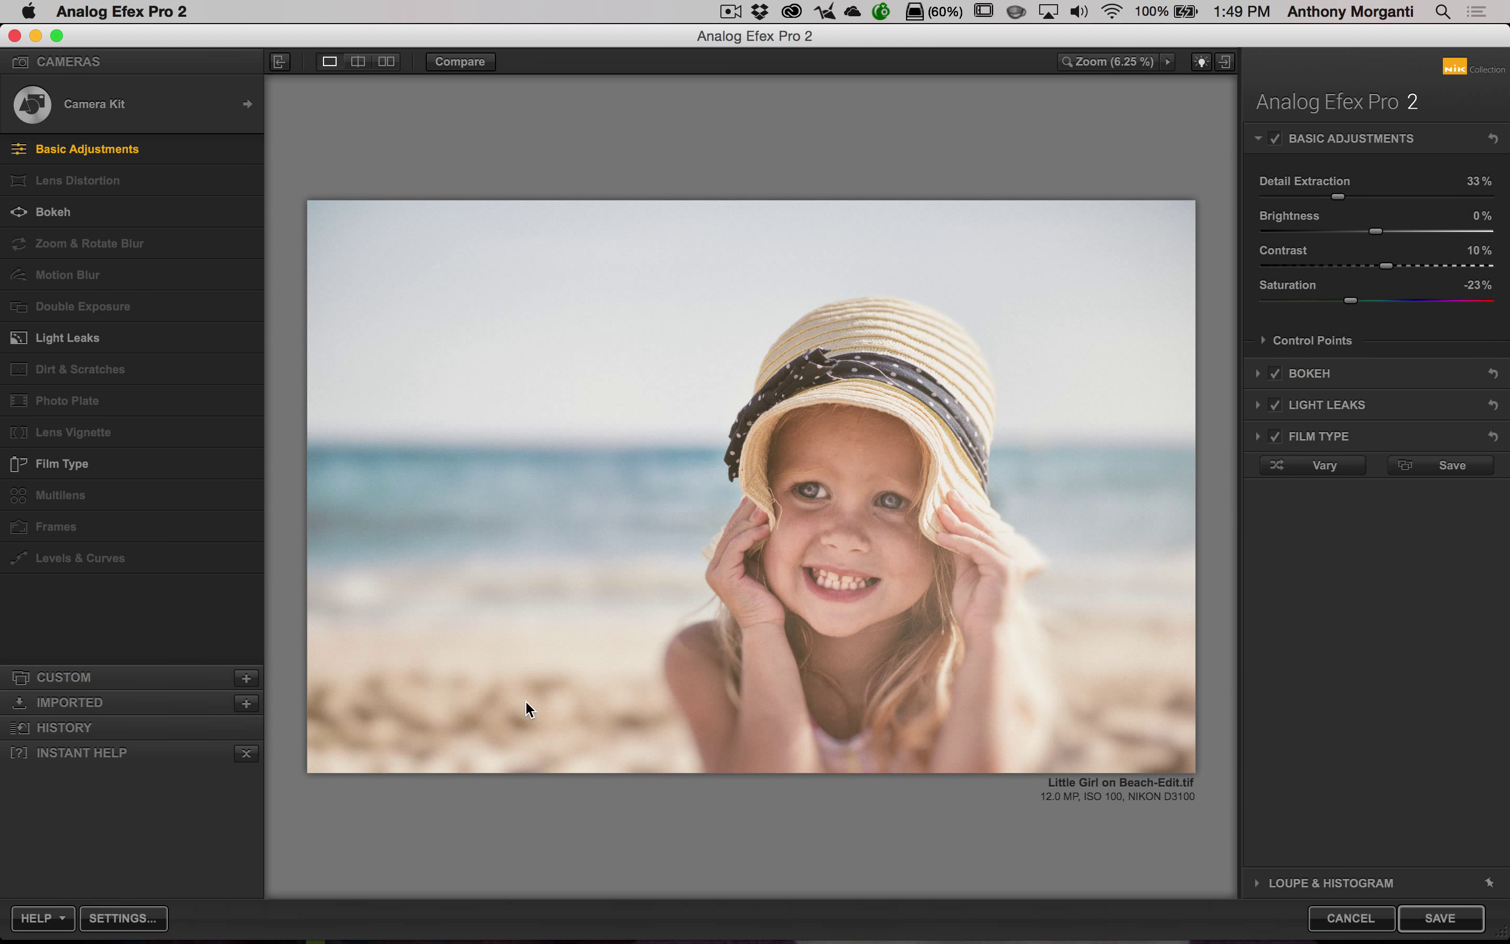
left_click(1264, 342)
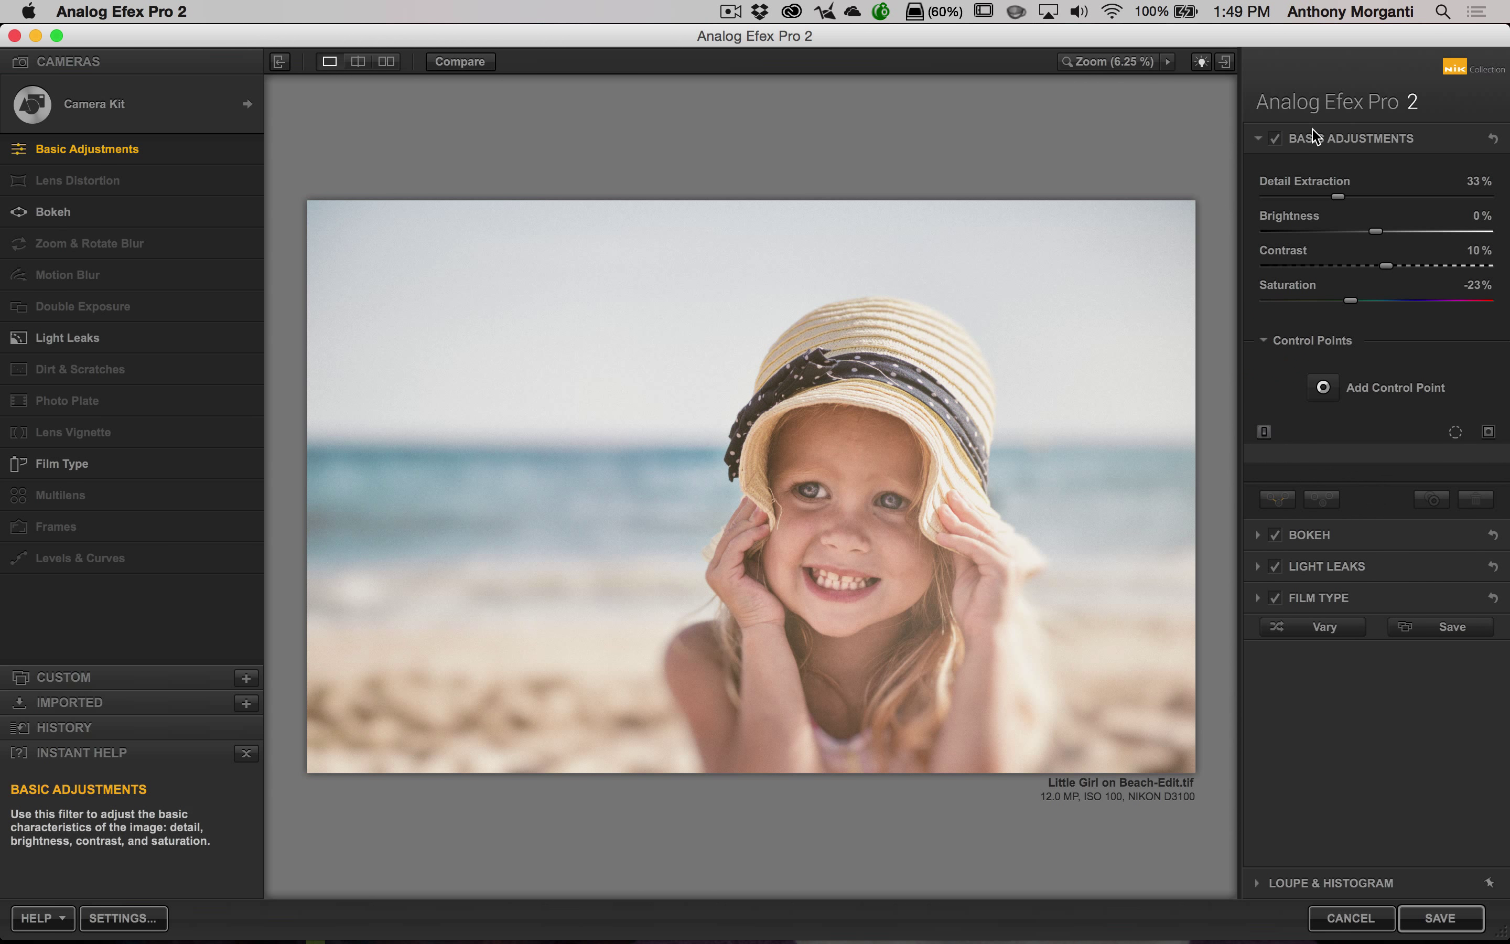
left_click(1326, 390)
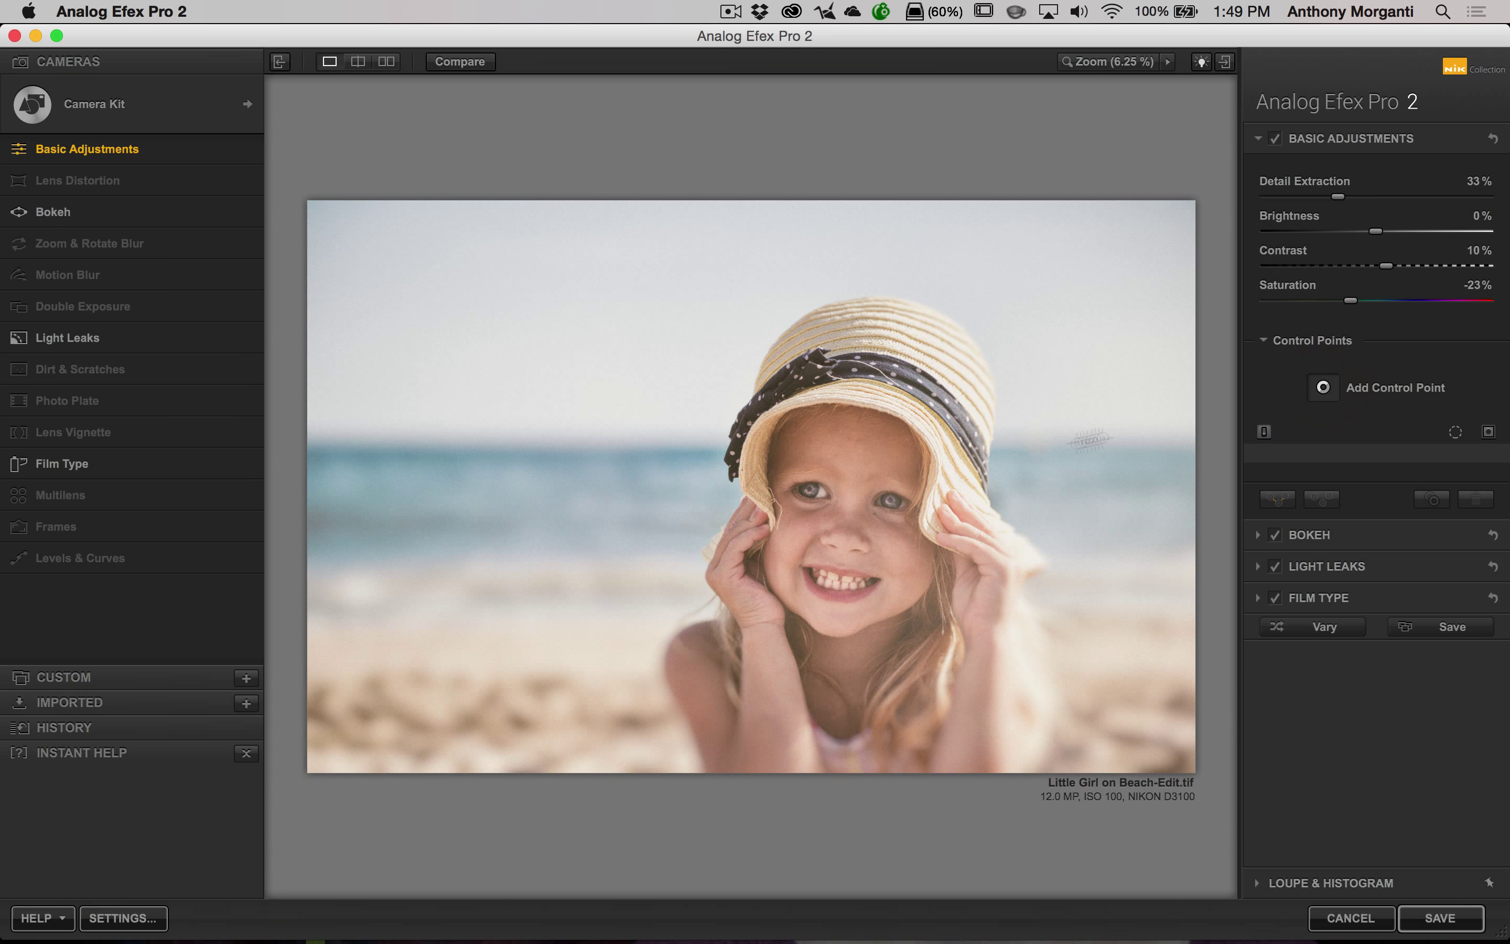
left_click(358, 703)
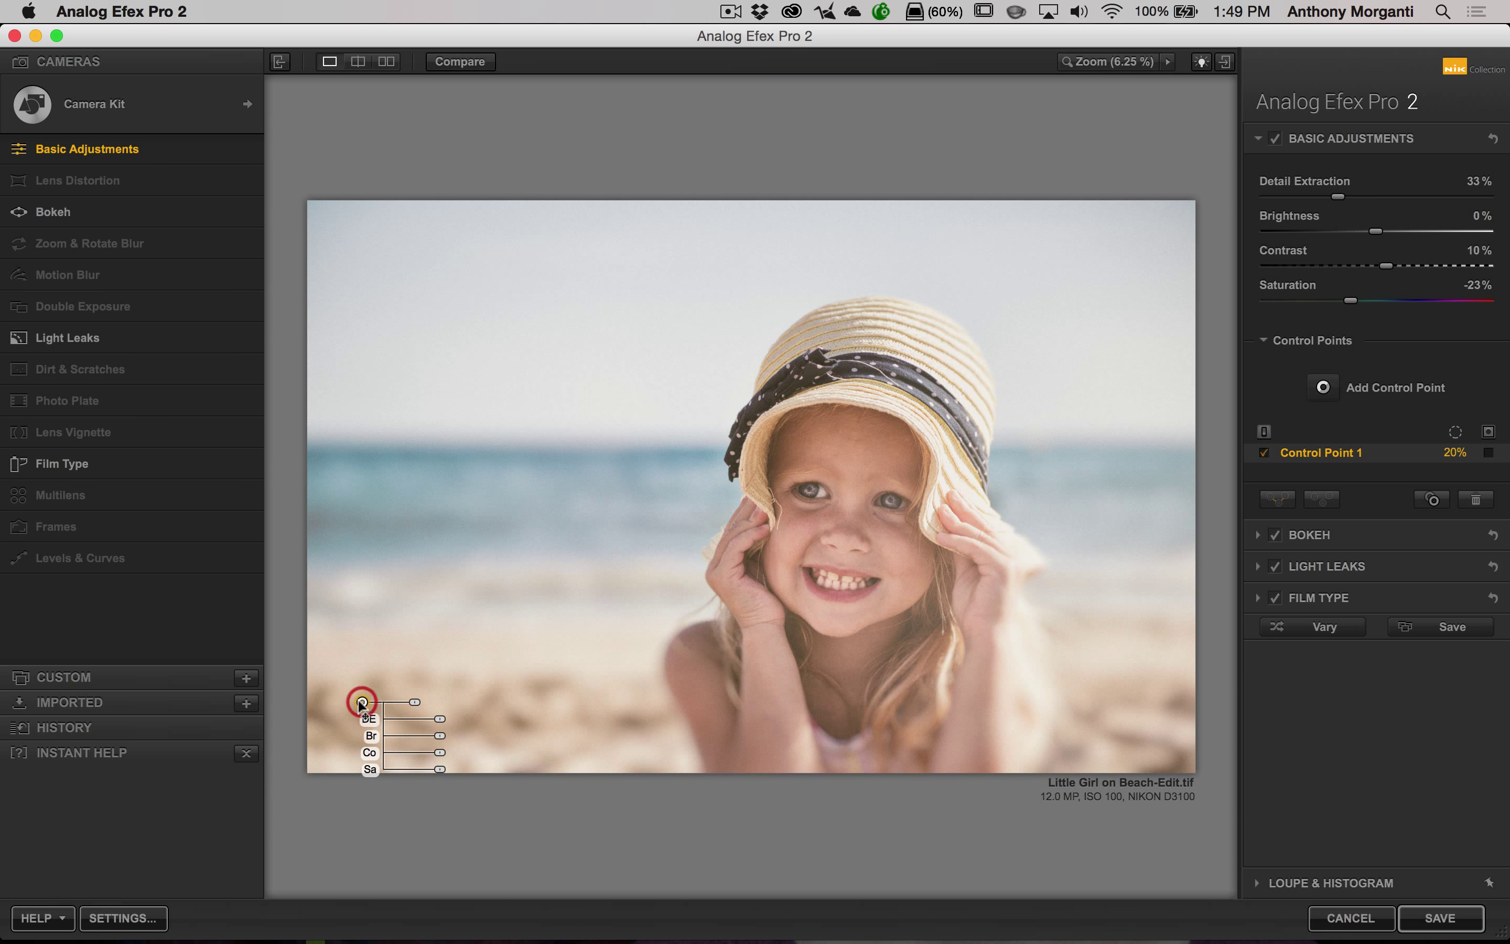
mouse_move(416, 705)
left_mouse_down()
mouse_move(505, 725)
mouse_move(385, 725)
mouse_move(456, 727)
mouse_move(437, 727)
left_mouse_up()
mouse_move(440, 752)
left_mouse_down()
mouse_move(473, 756)
mouse_move(412, 756)
left_mouse_up()
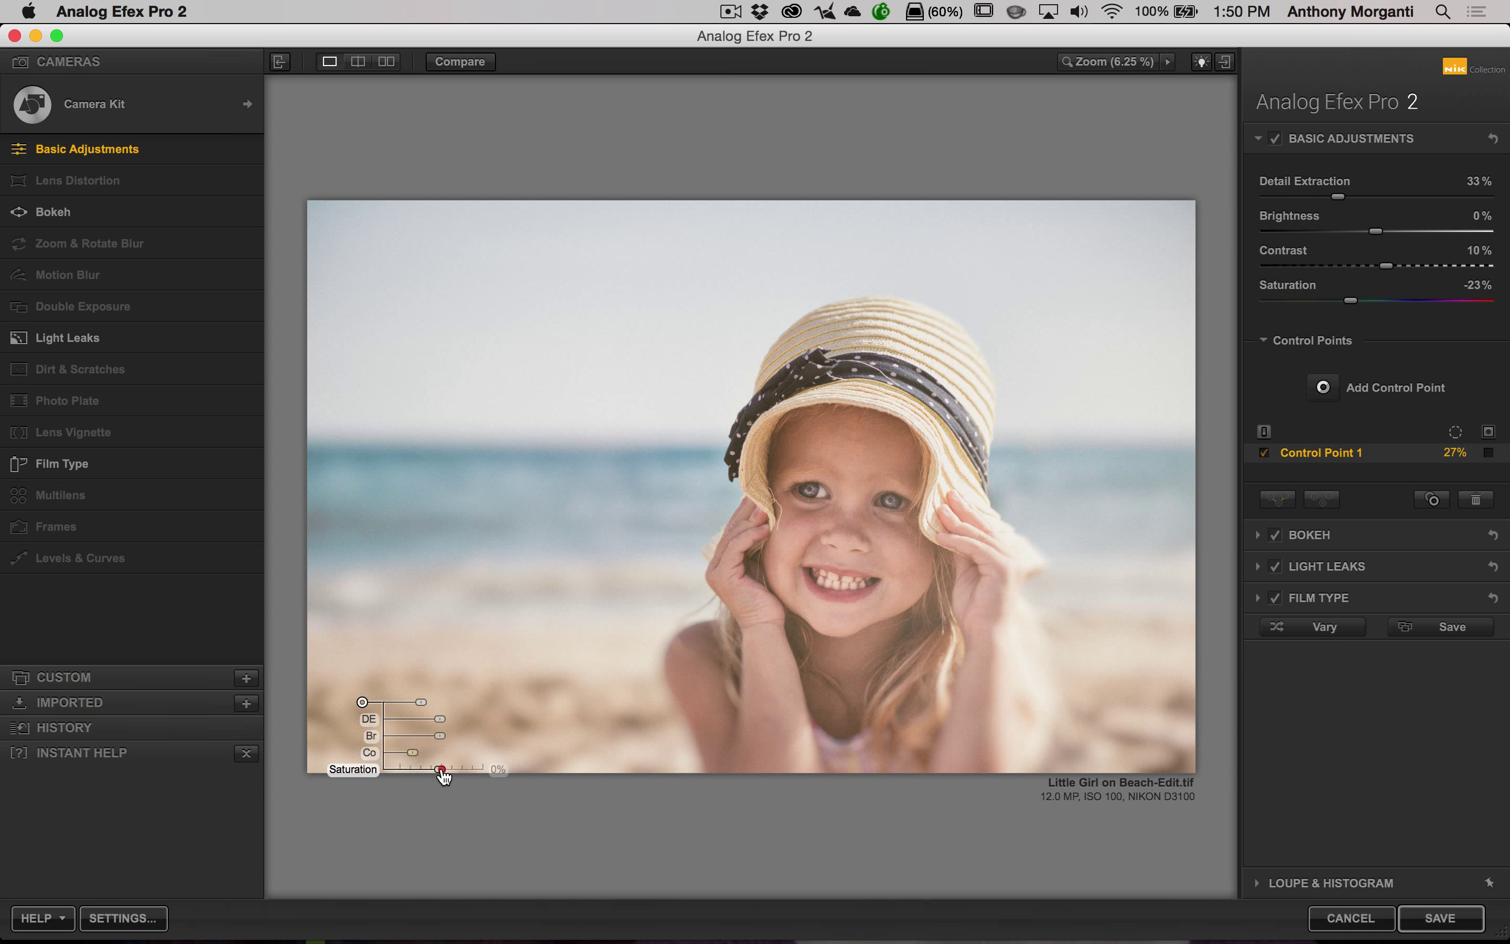
mouse_move(440, 774)
left_mouse_down()
mouse_move(419, 776)
mouse_move(446, 775)
left_mouse_up()
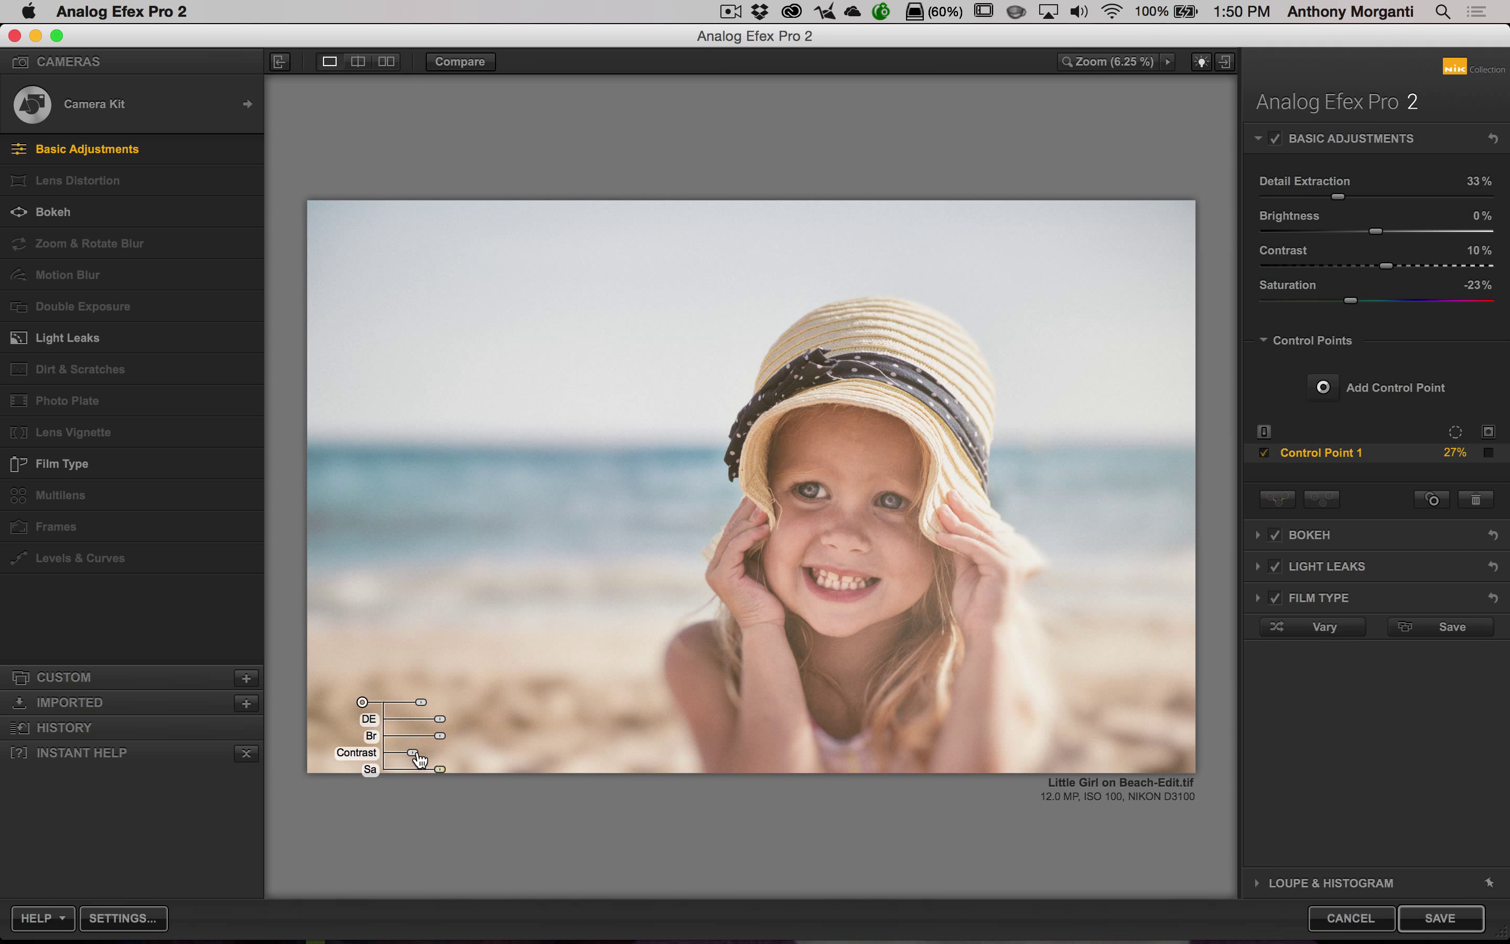
Step: Reduce the sand control point's area of effect to 24 %
left_click(422, 705)
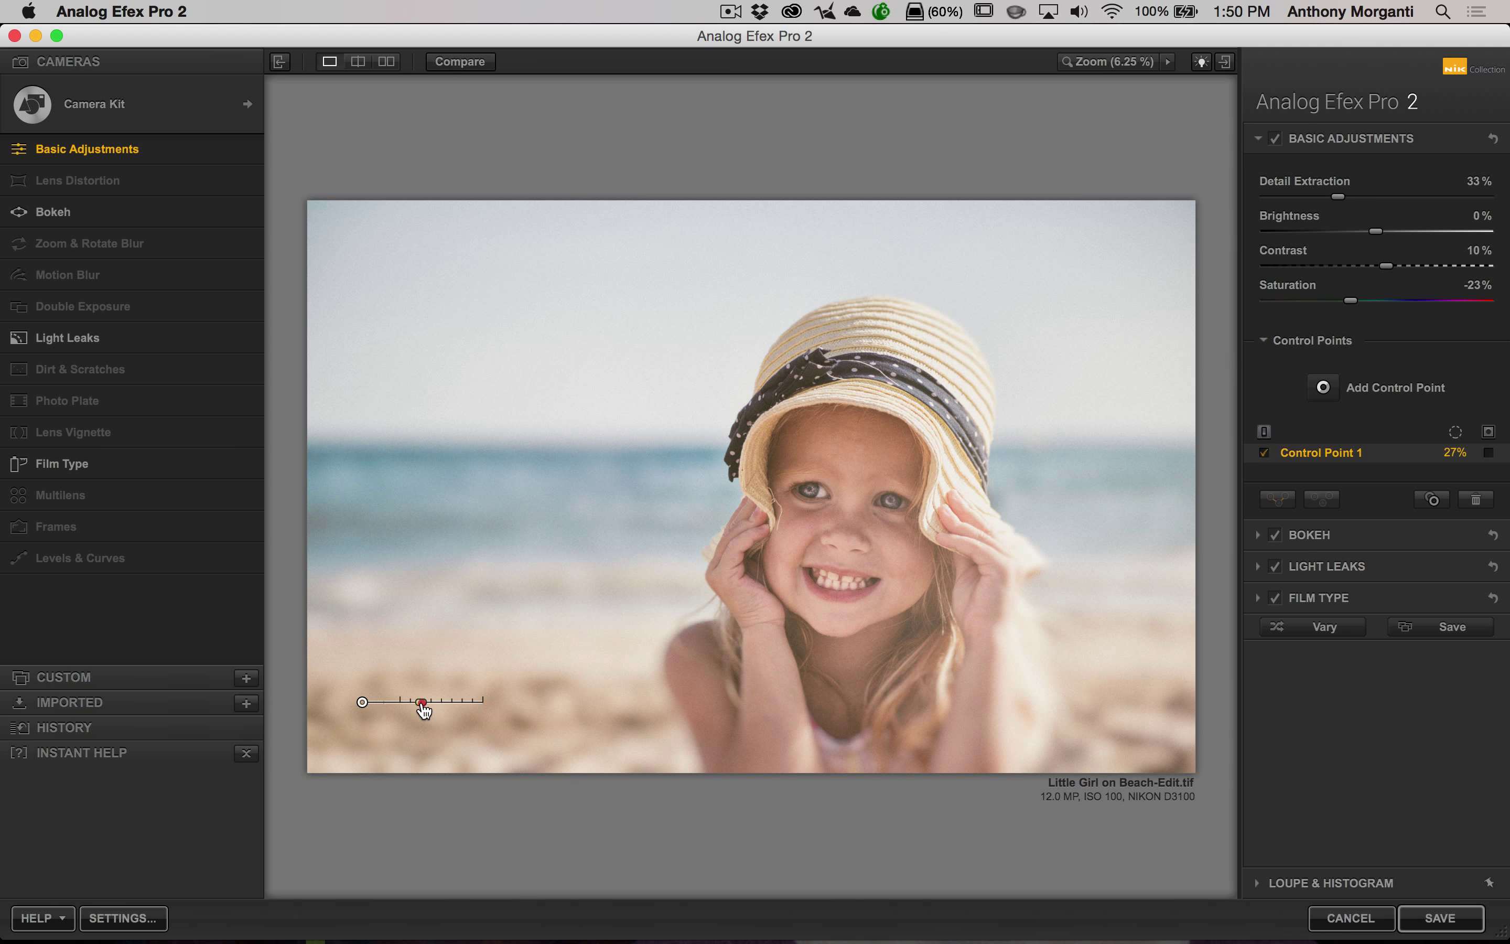
left_click_drag(423, 705, 421, 704)
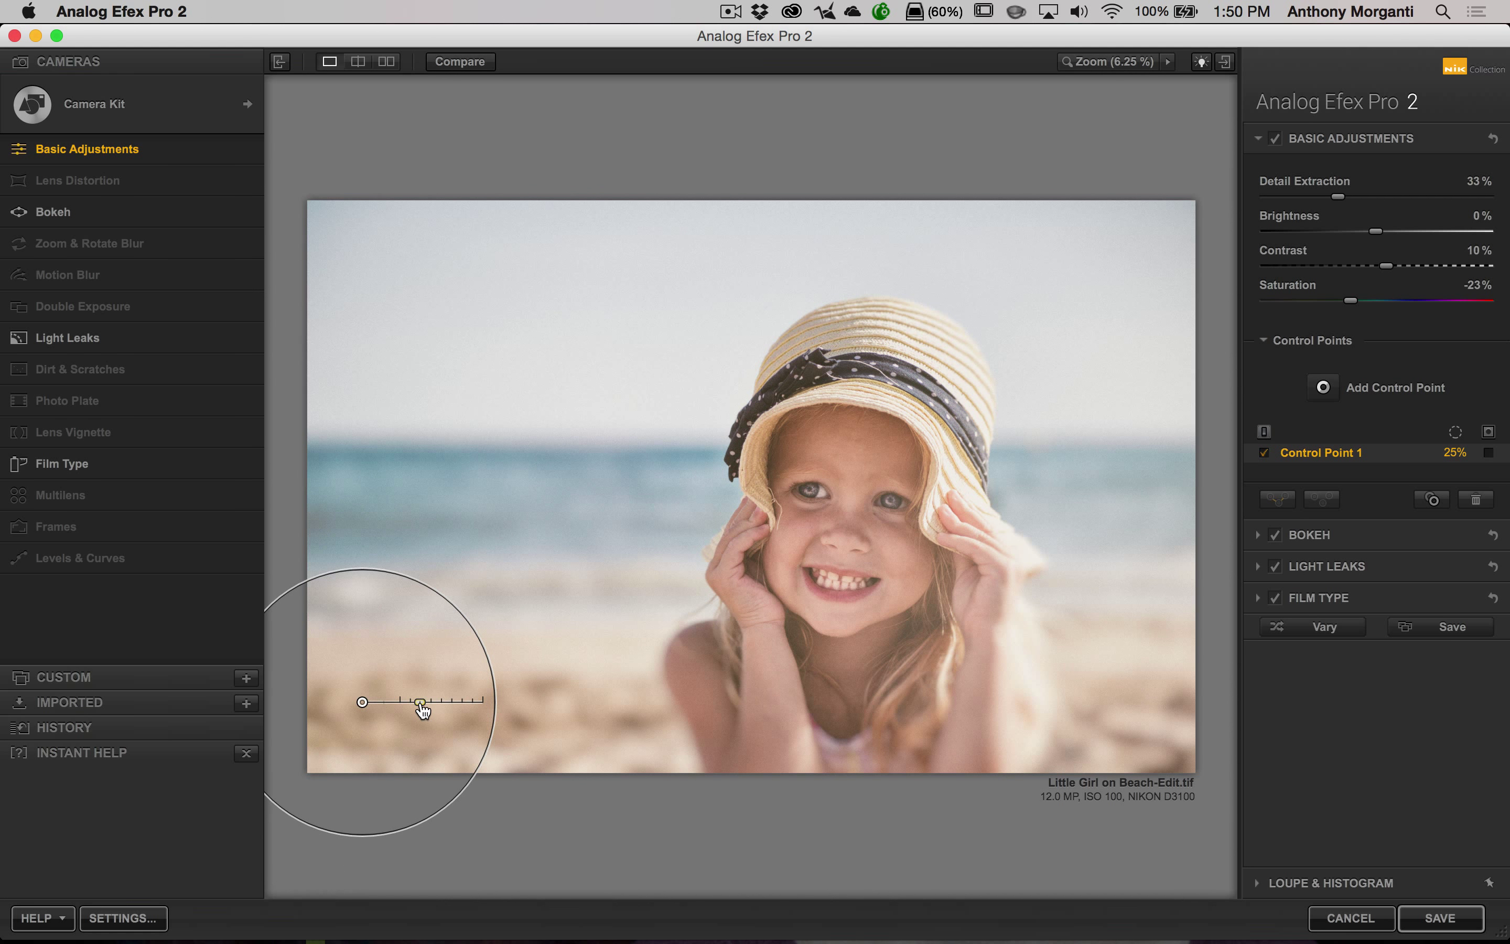
left_click_drag(423, 710, 422, 706)
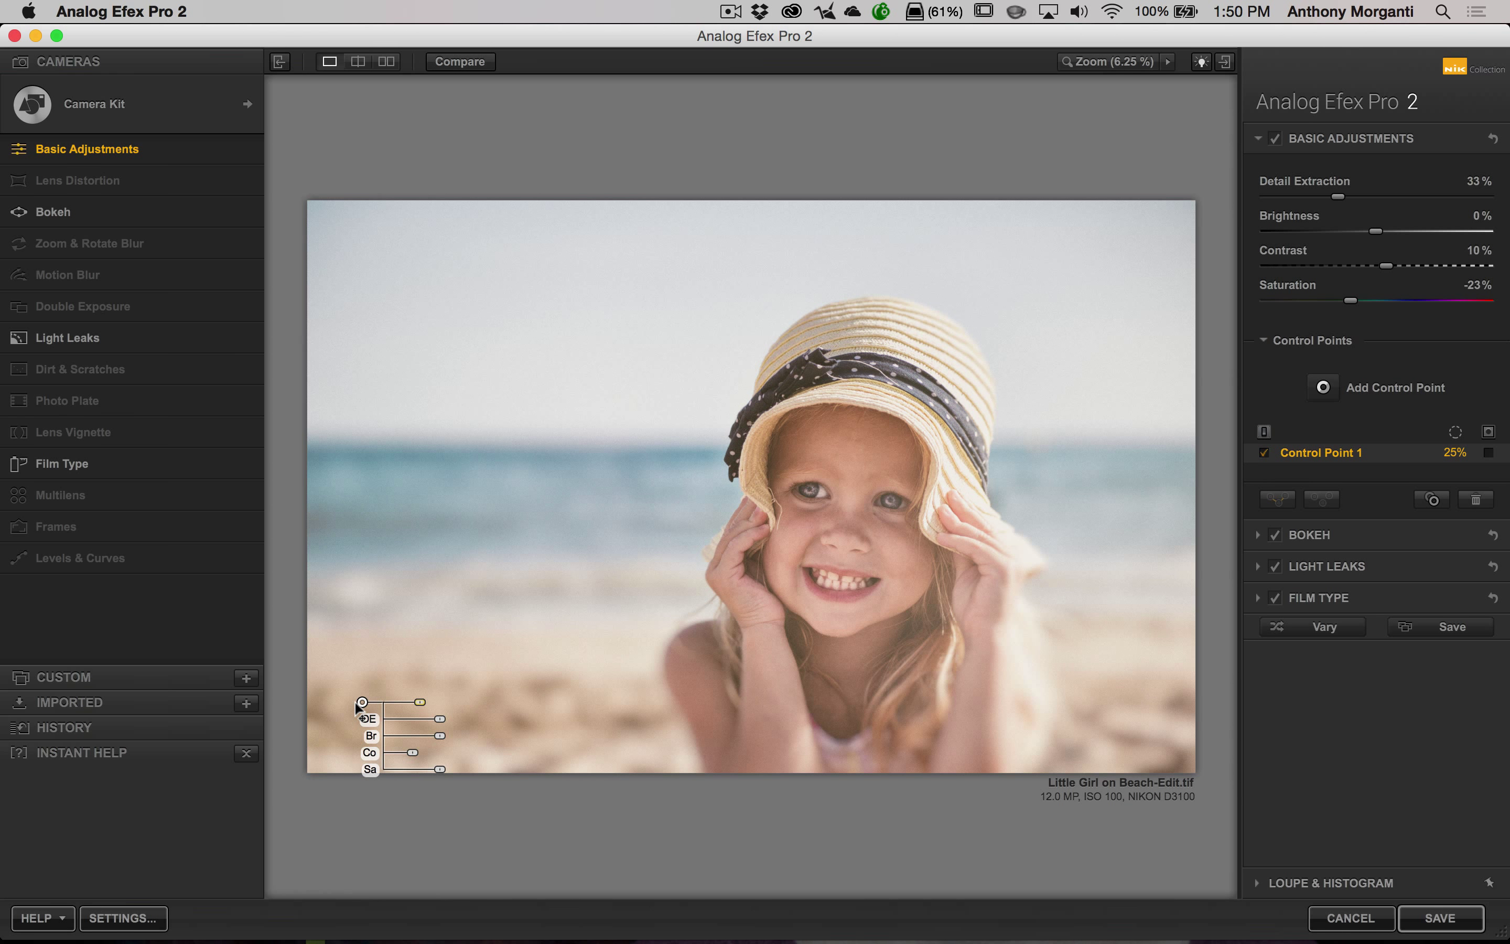
left_click_drag(421, 703, 418, 702)
Step: Duplicate the control point twice onto the sand, once left of the girl and once right of her, sizing the right copy to 18 %
key("alt")
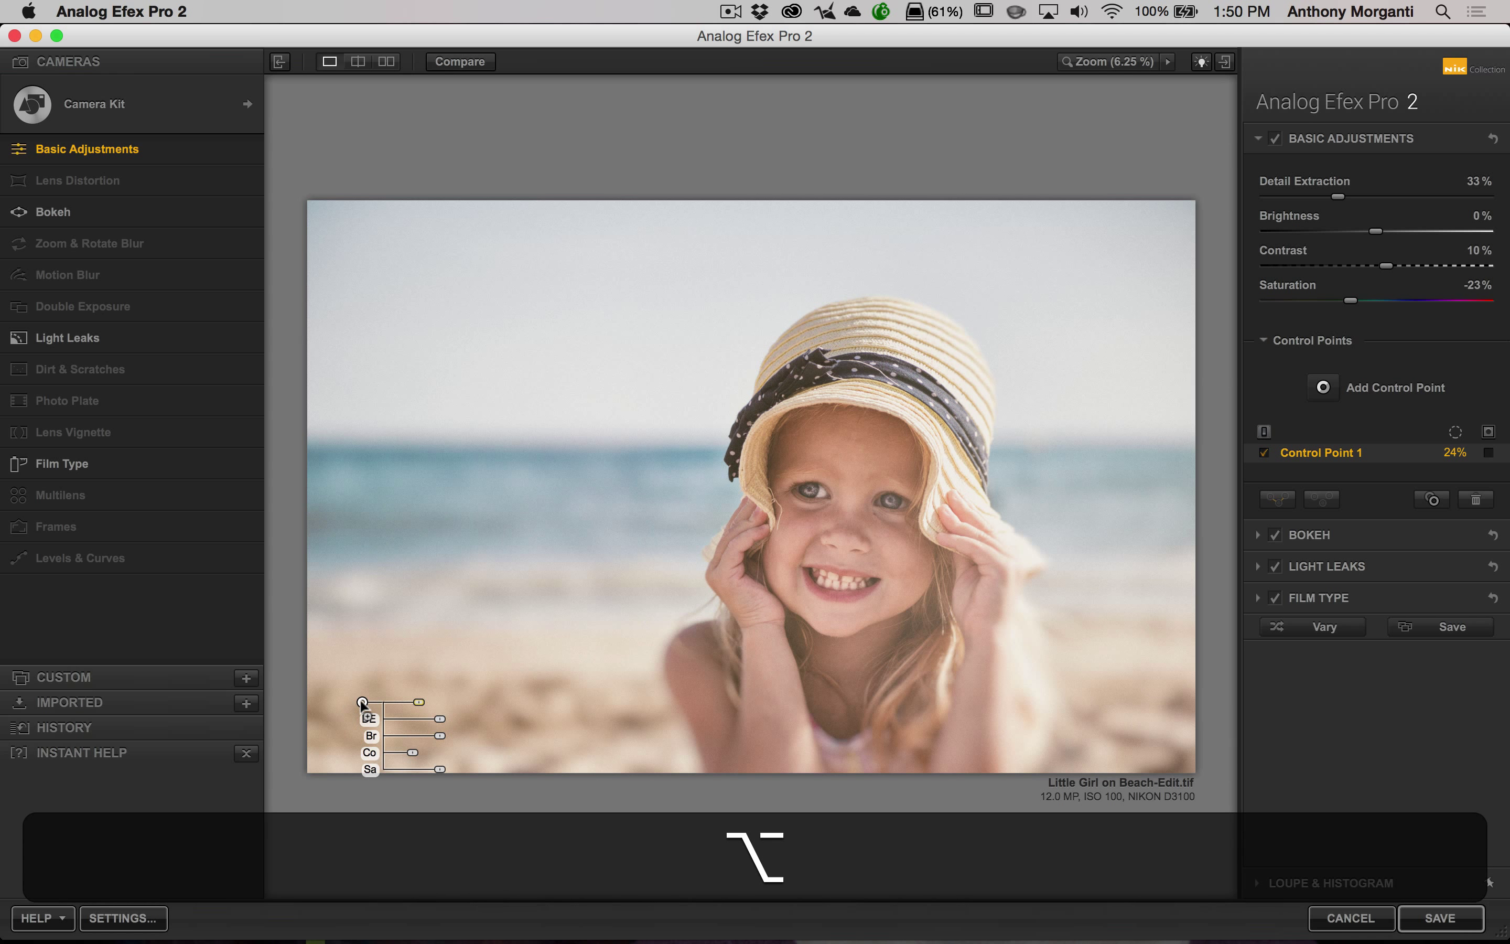
left_click_drag(361, 701, 546, 702)
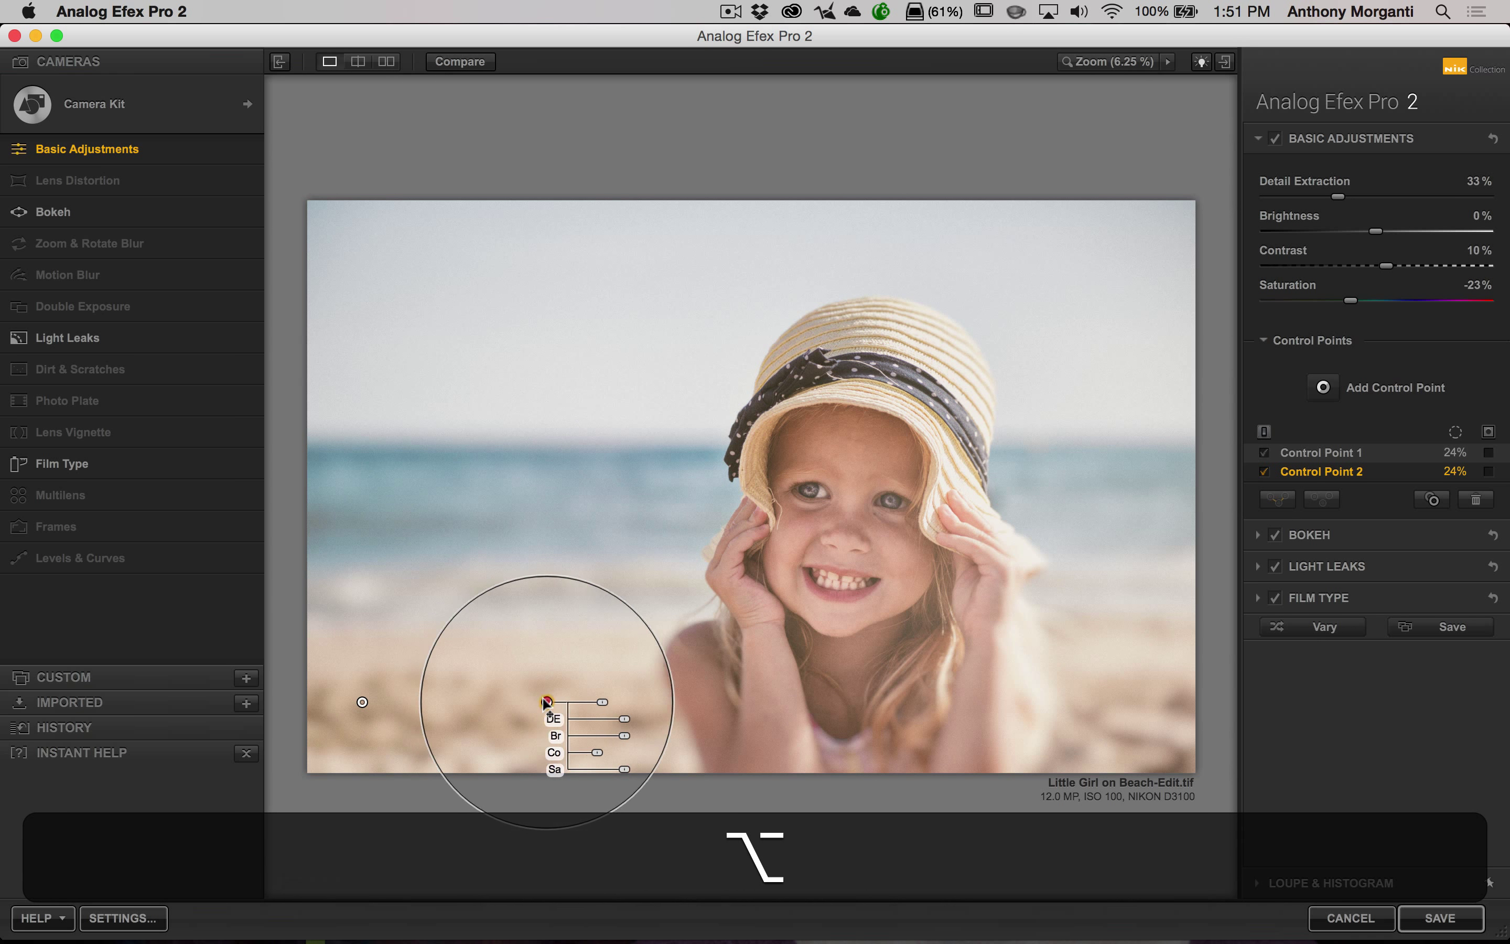
left_click(549, 702)
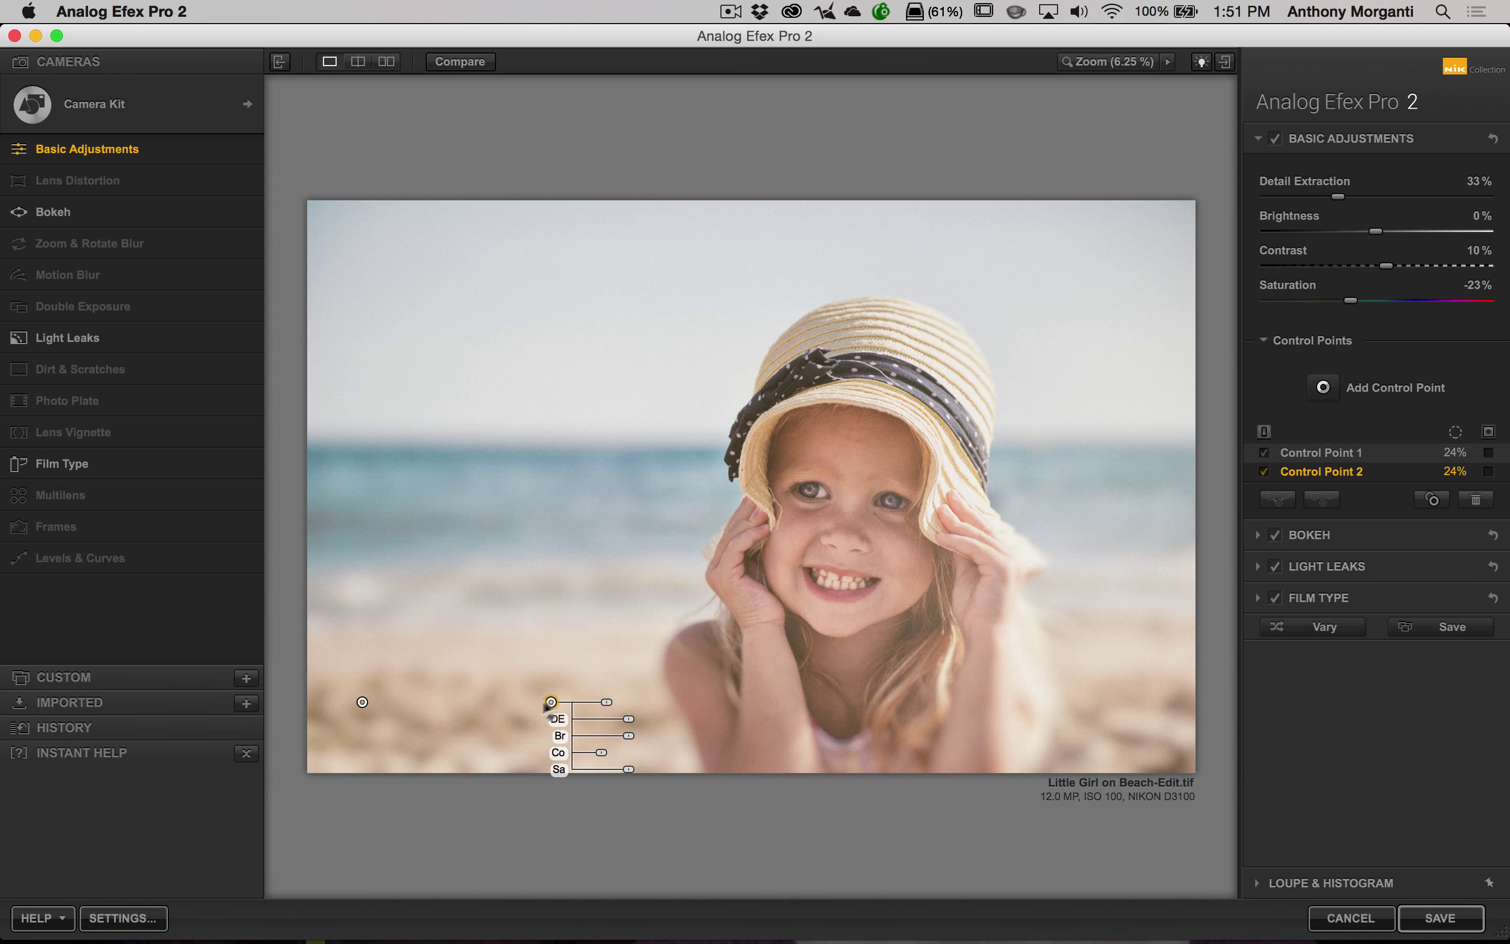
key("alt")
left_click_drag(551, 701, 1086, 700)
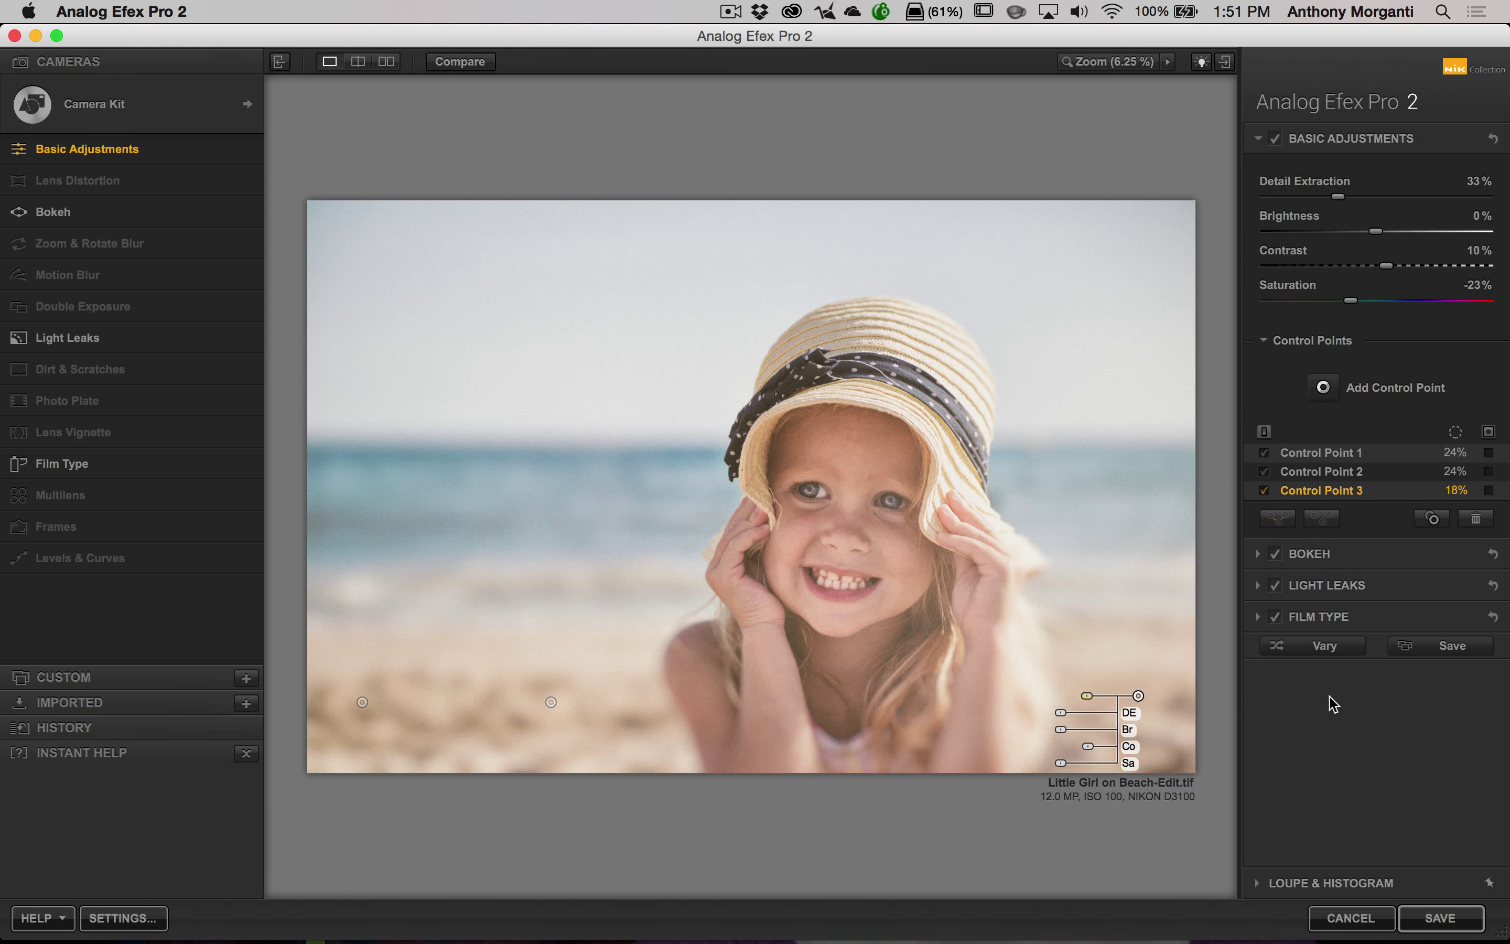
Step: Check each of the three control points, select them all, and combine them into one group
left_click(1306, 454)
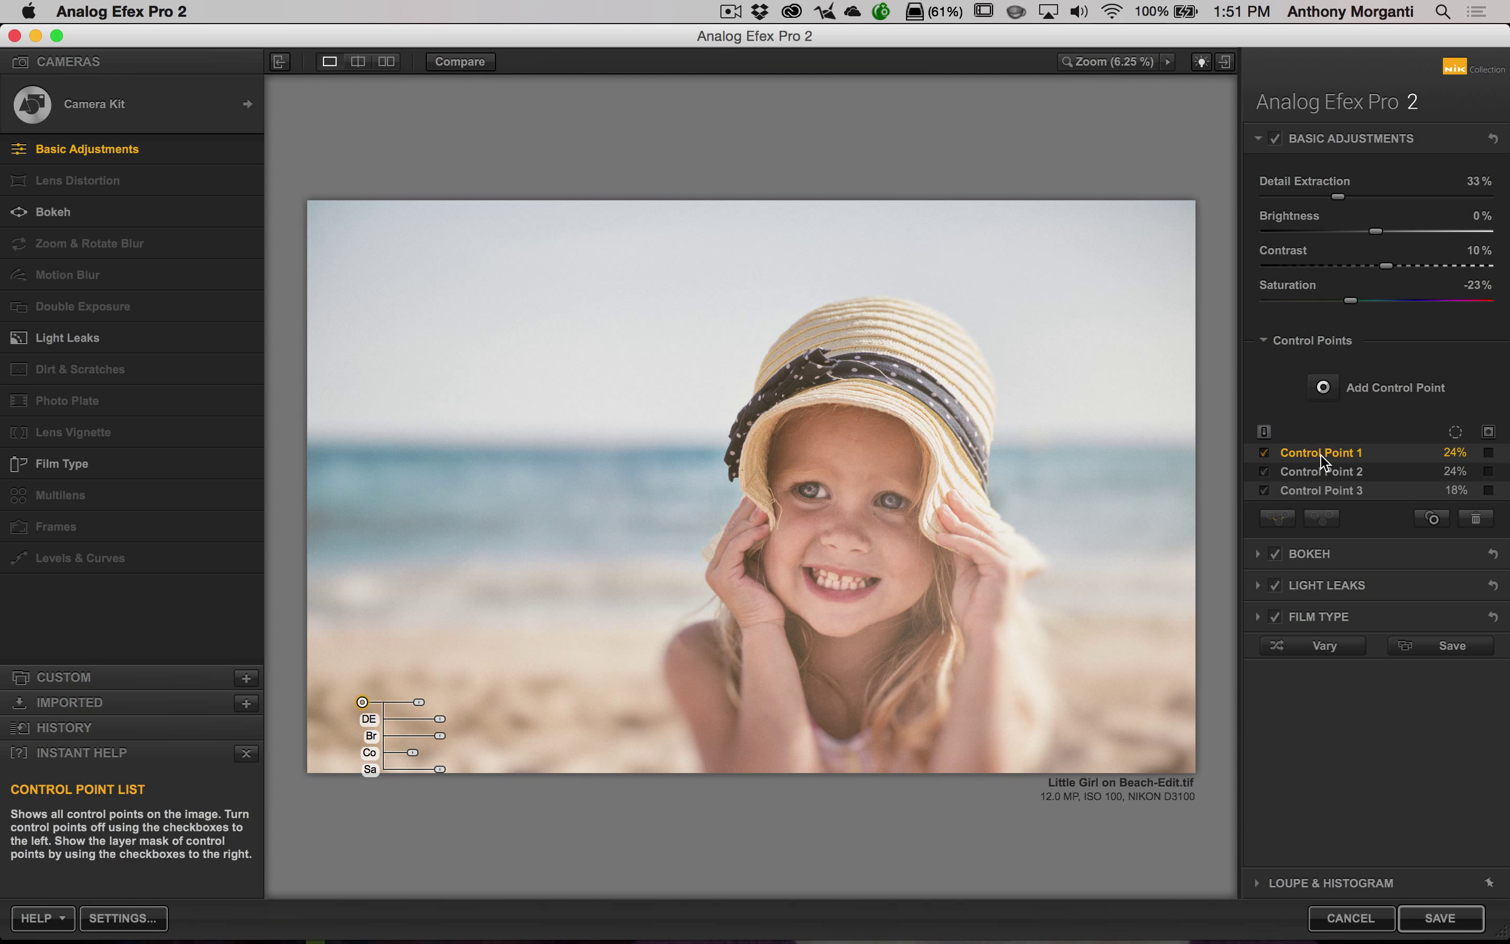
left_click(1316, 472)
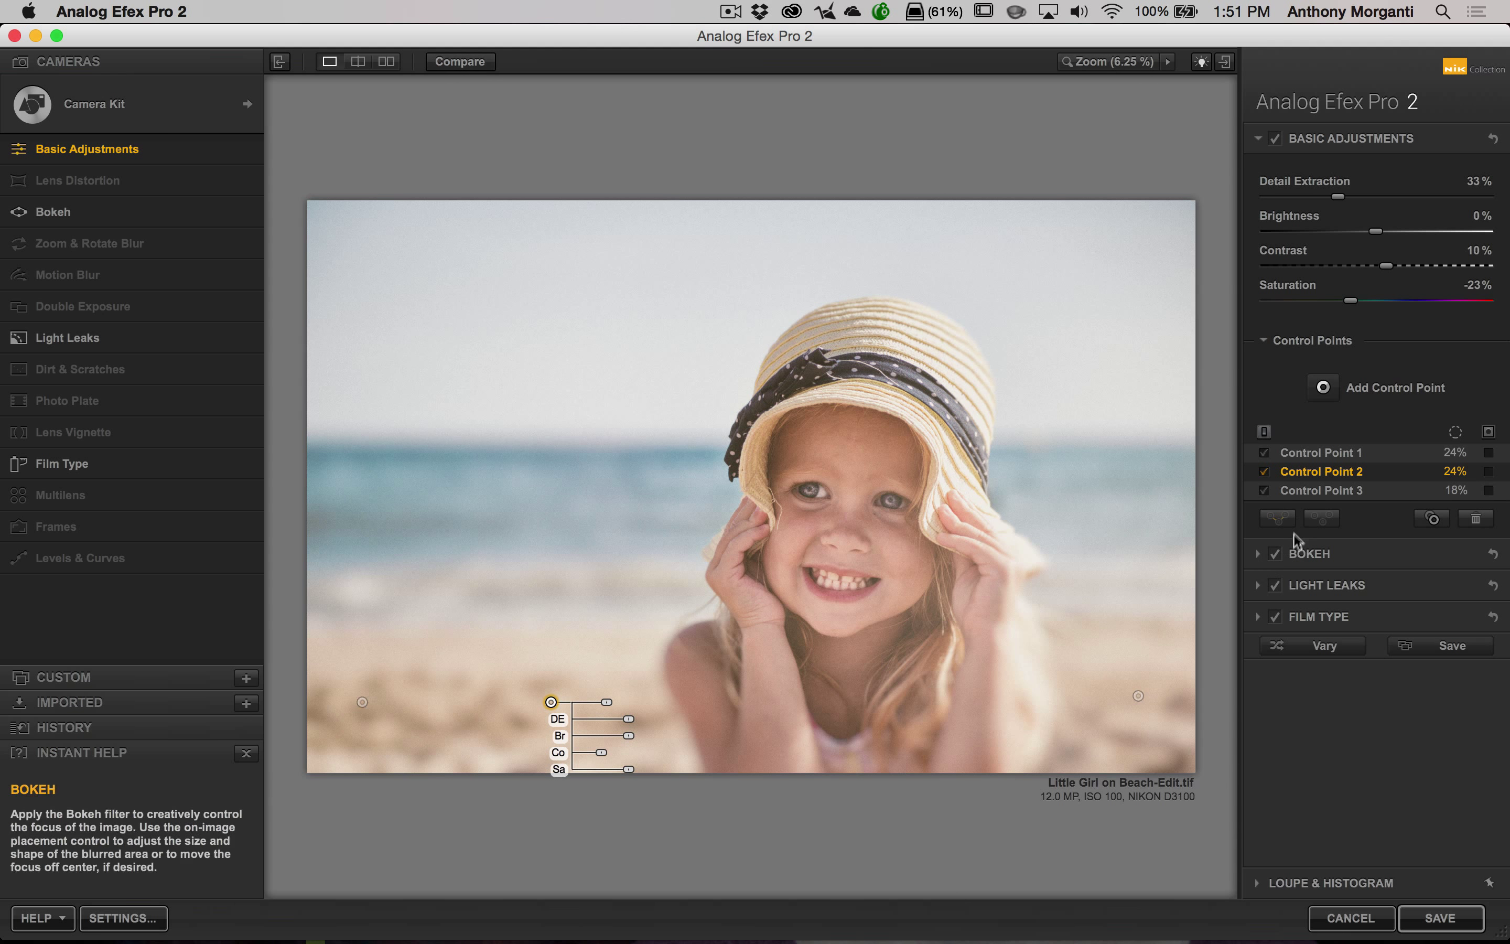
left_click(1323, 491)
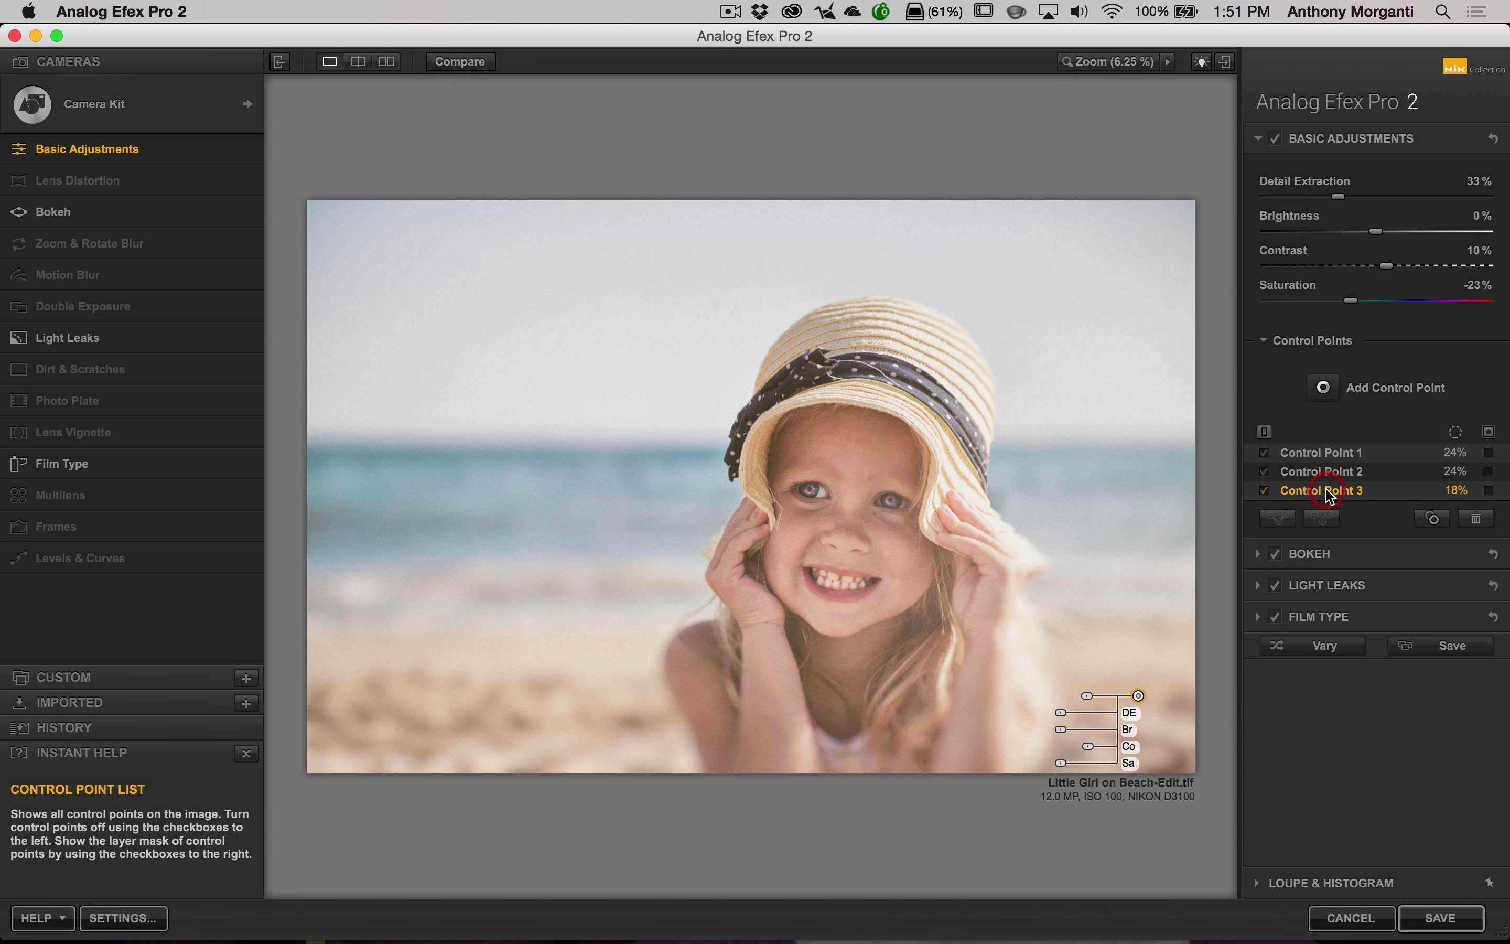
left_click(1308, 454)
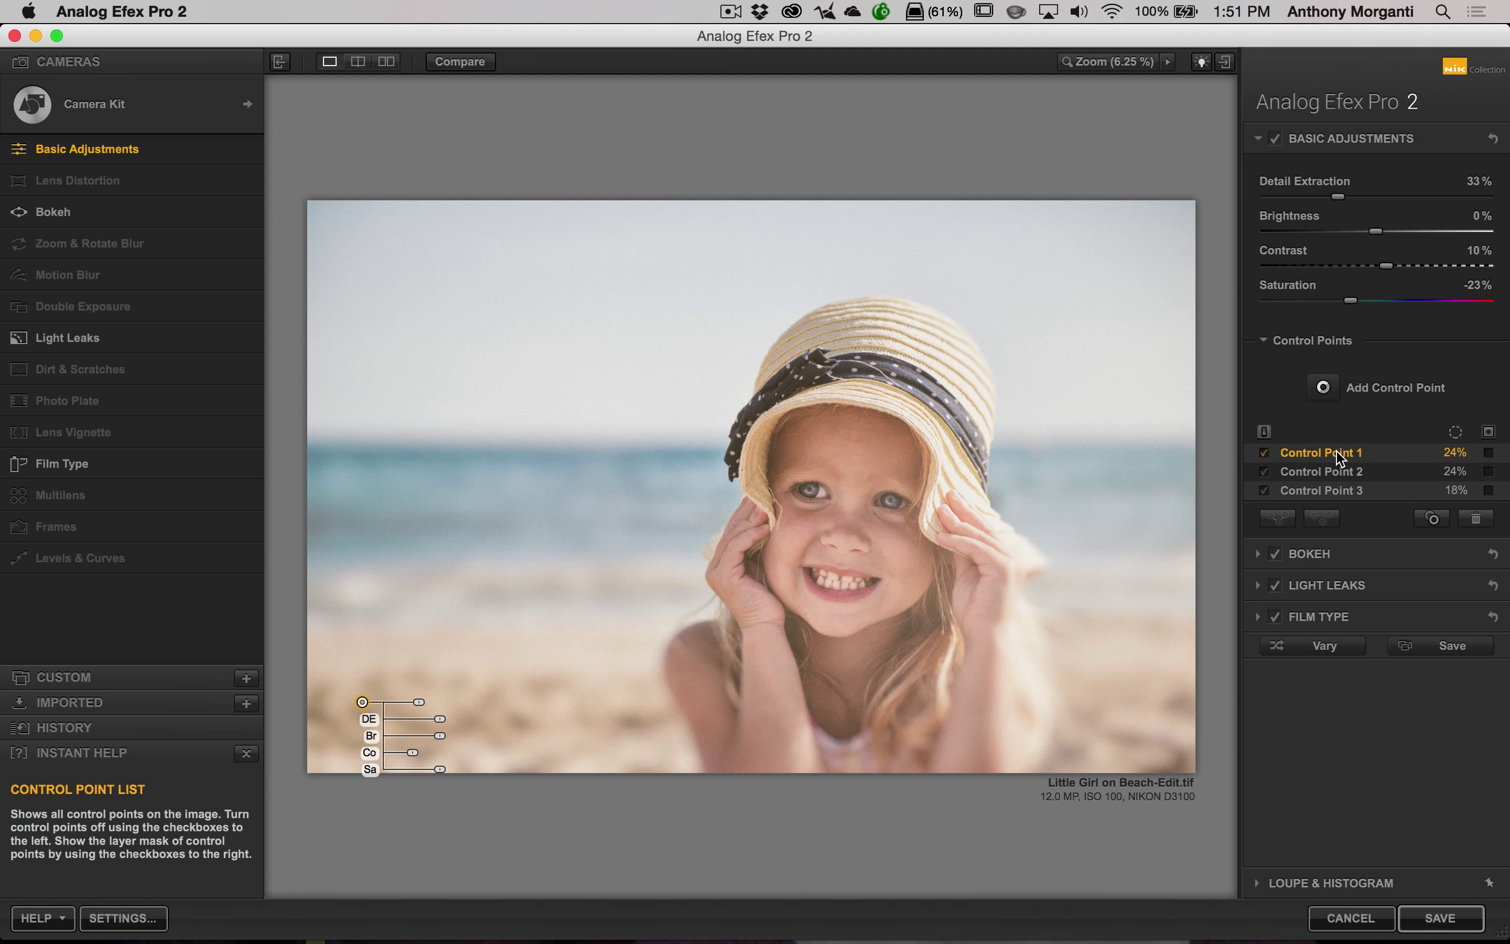
left_click(1329, 493, "shift")
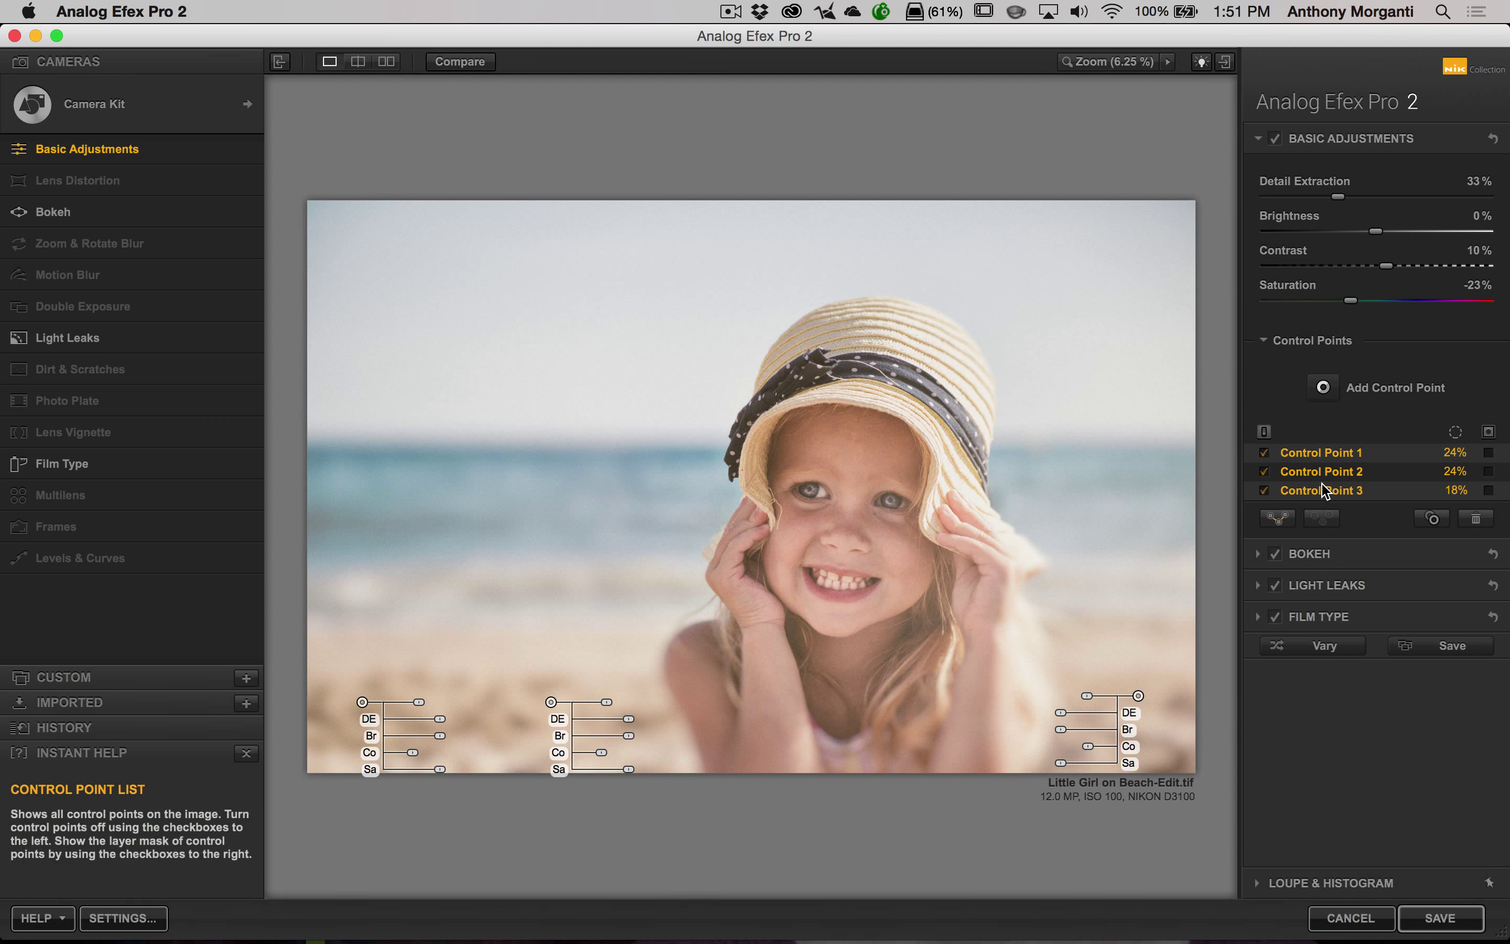
left_click(1279, 518)
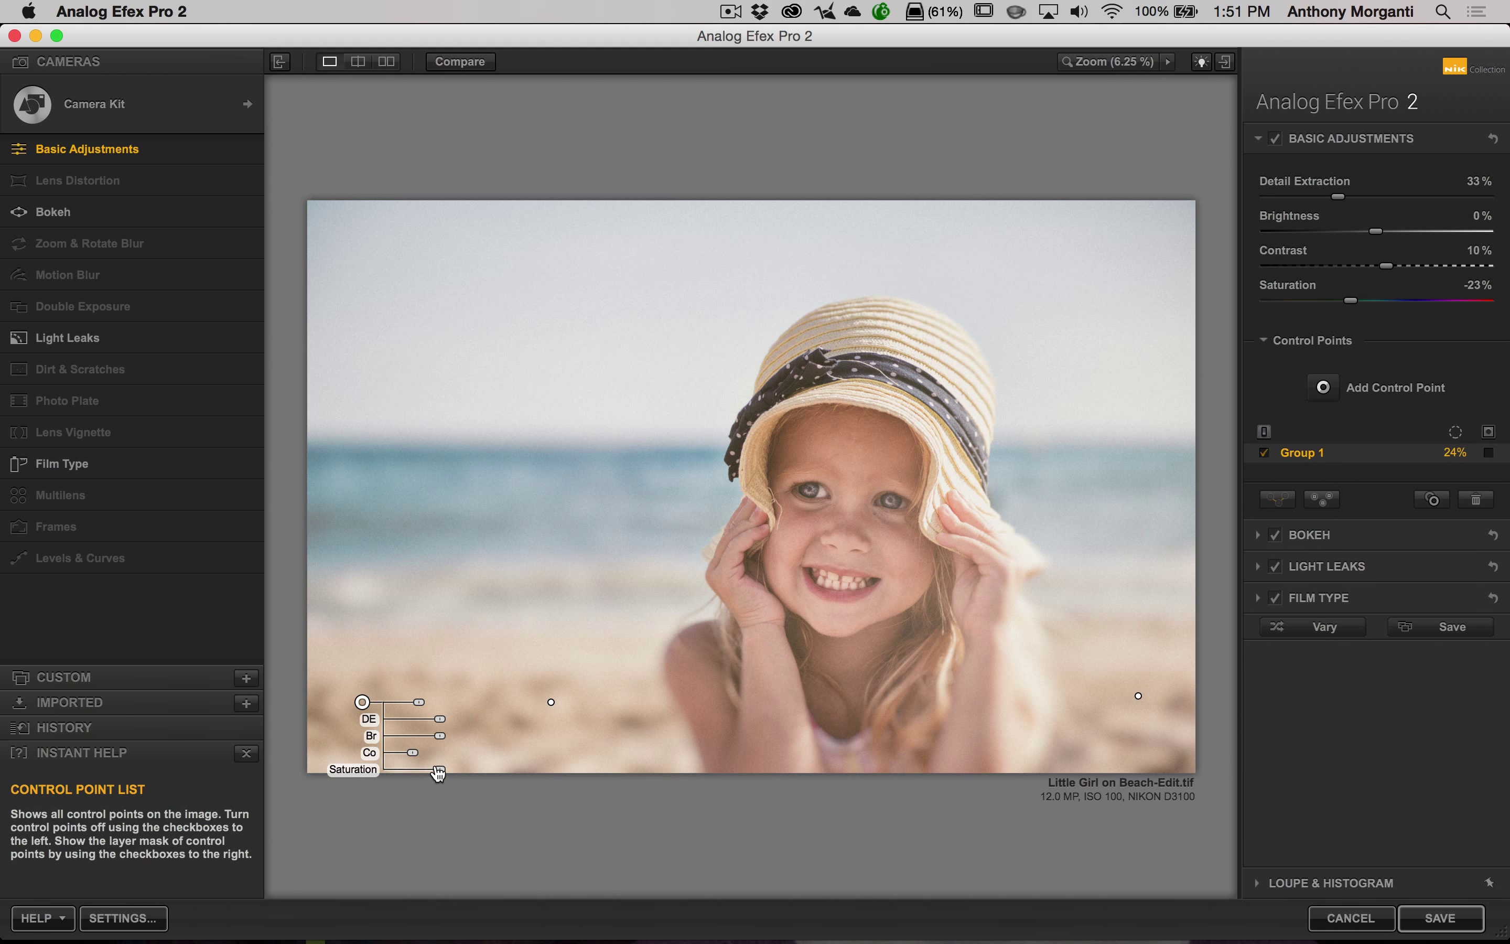
Step: Try a strong Saturation reduction on the control point group, and settle on a value slightly below neutral
left_click_drag(440, 769, 388, 774)
left_click_drag(400, 771, 440, 772)
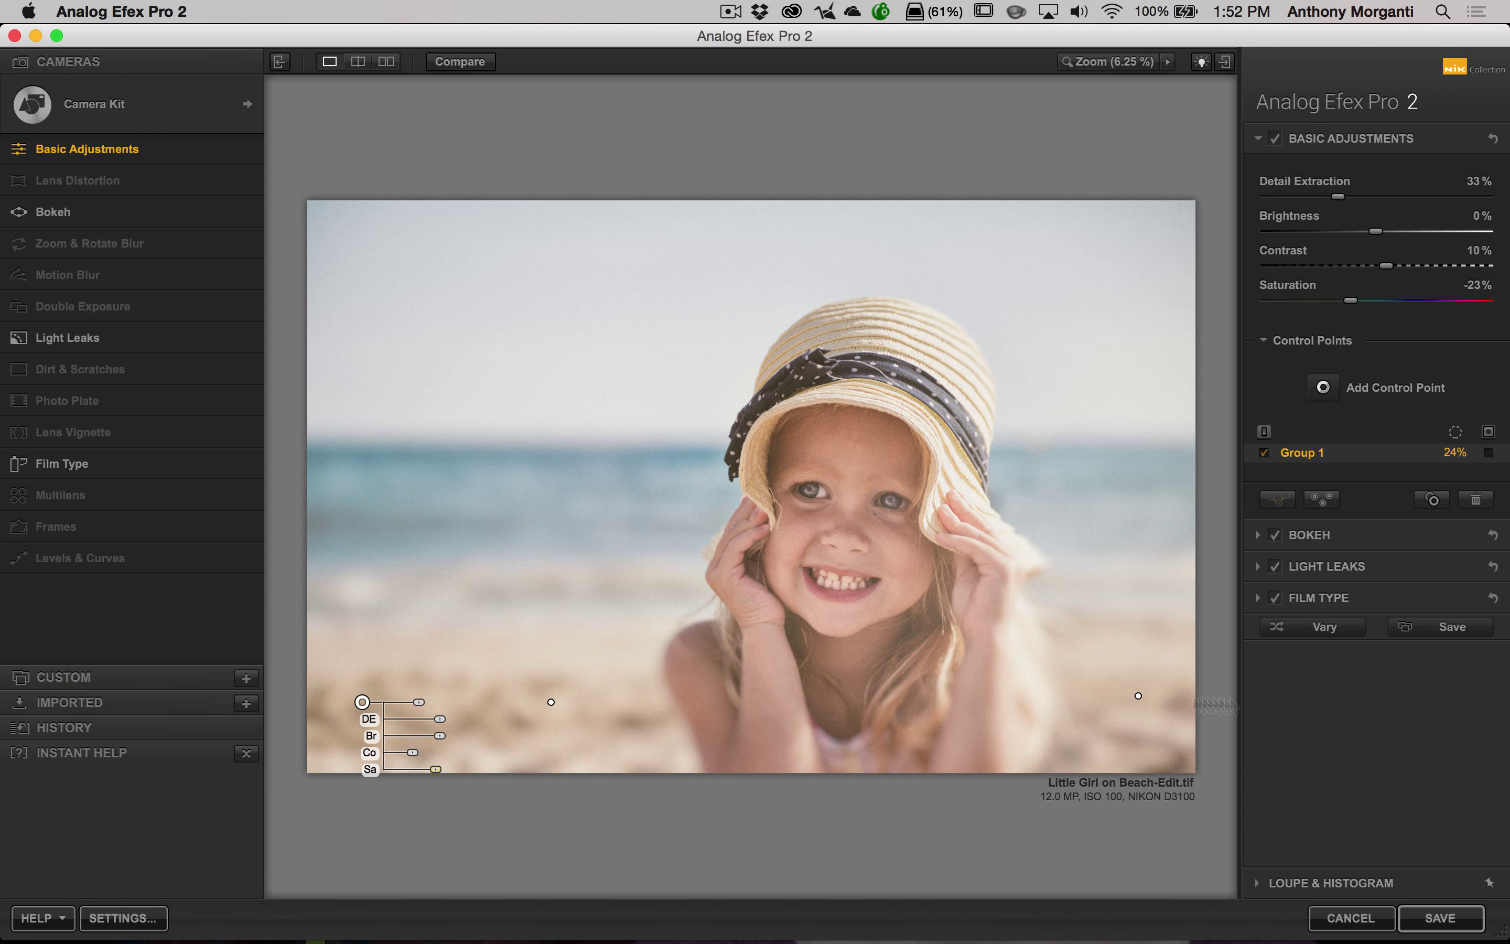
key("Delete")
Step: Inspect the mask of the control point group, hide it again, and collapse the Basic Adjustments
left_click(1491, 455)
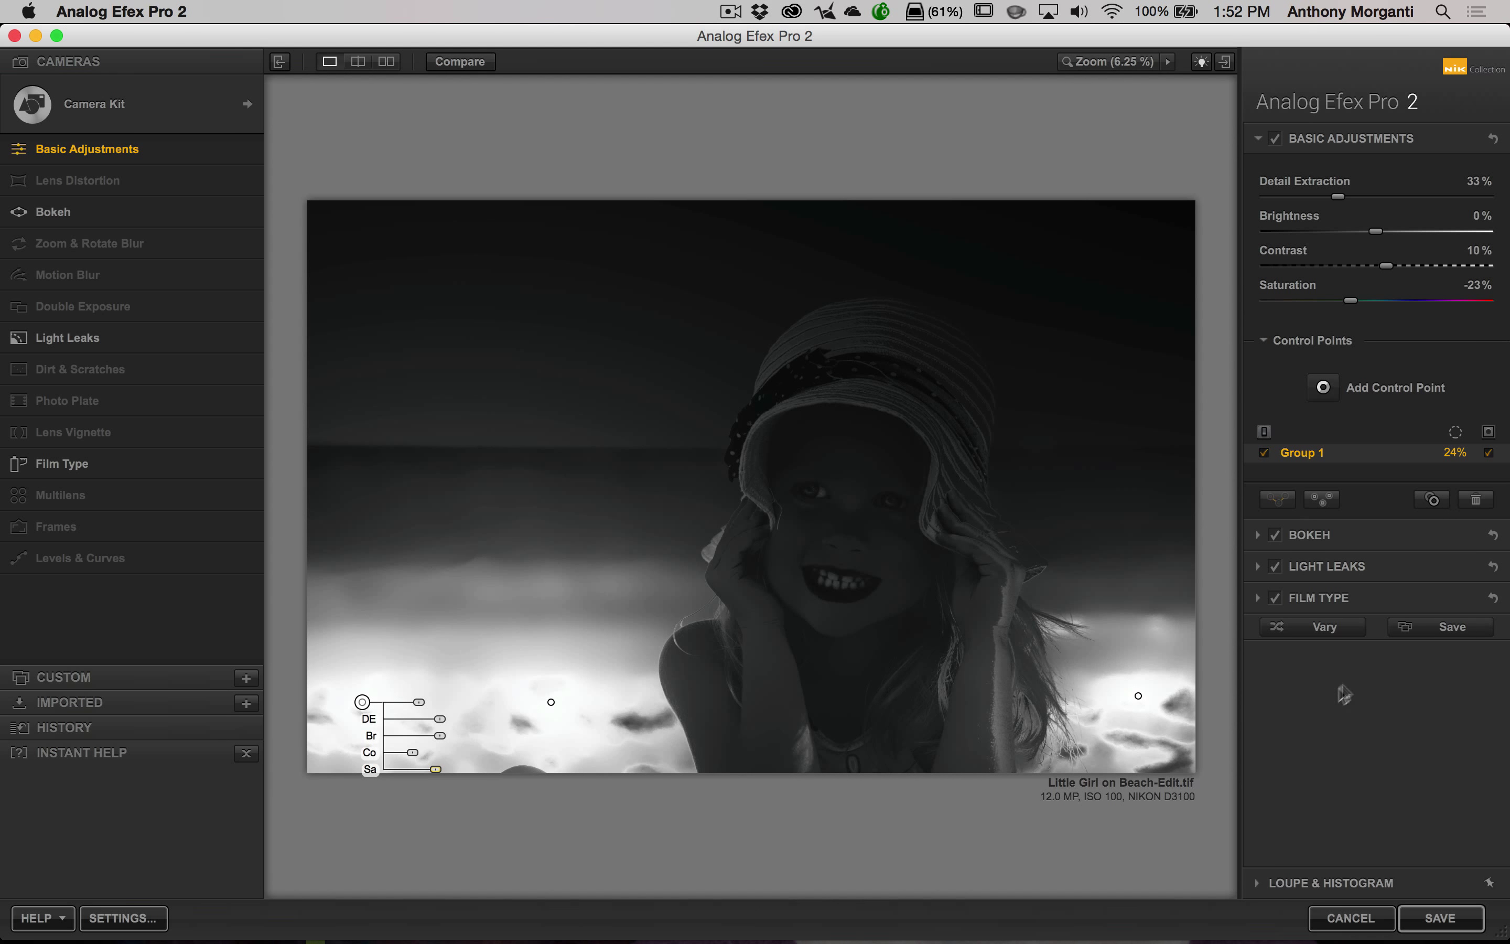
left_click(1489, 453)
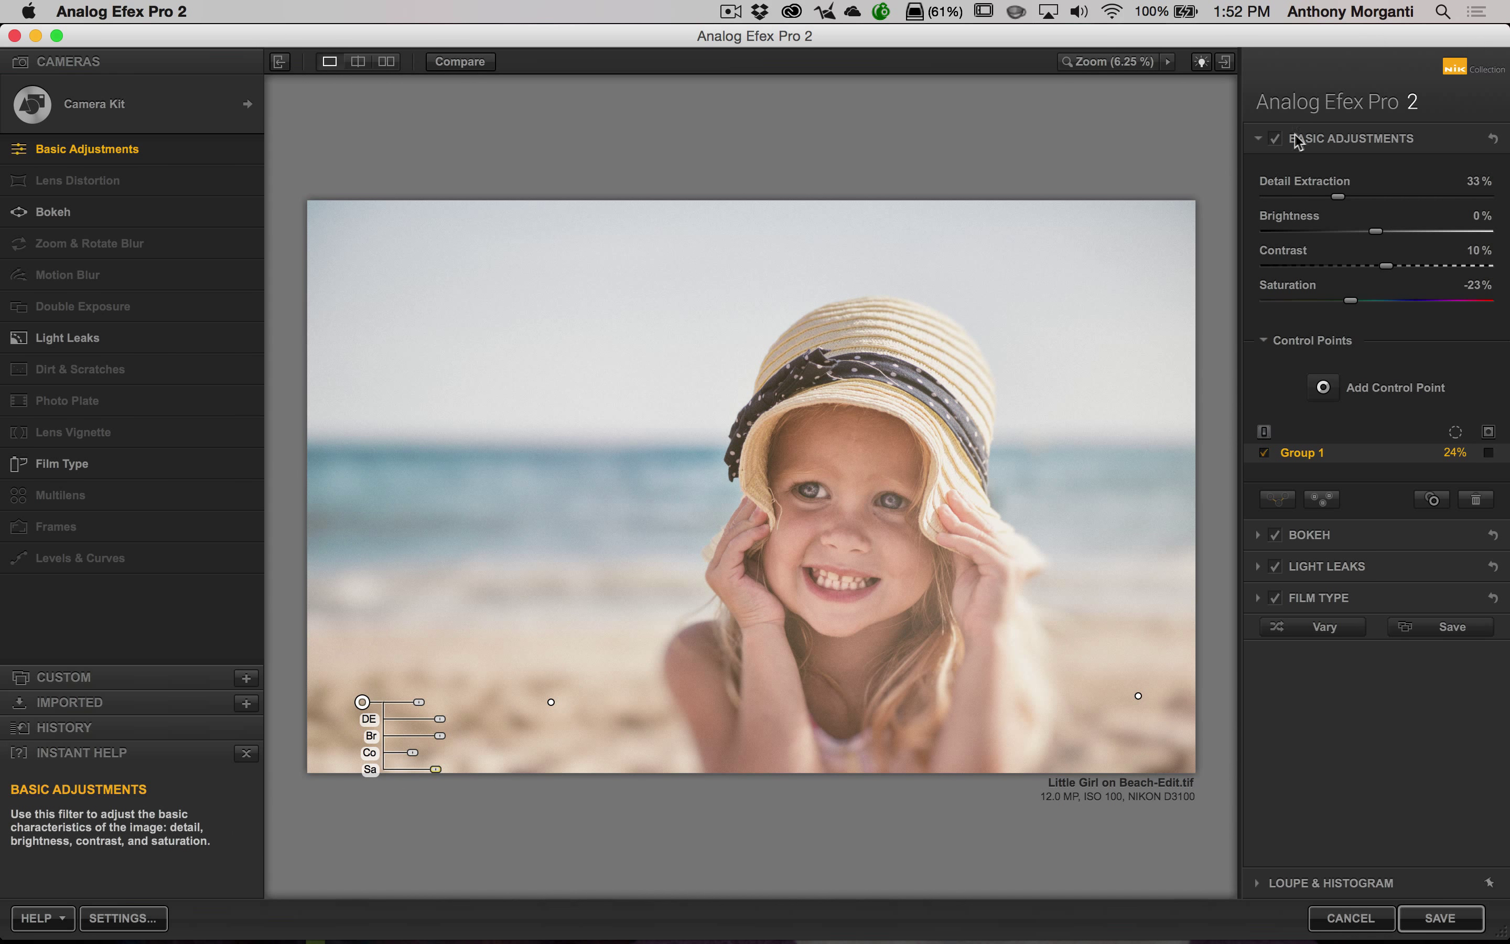
left_click(1259, 140)
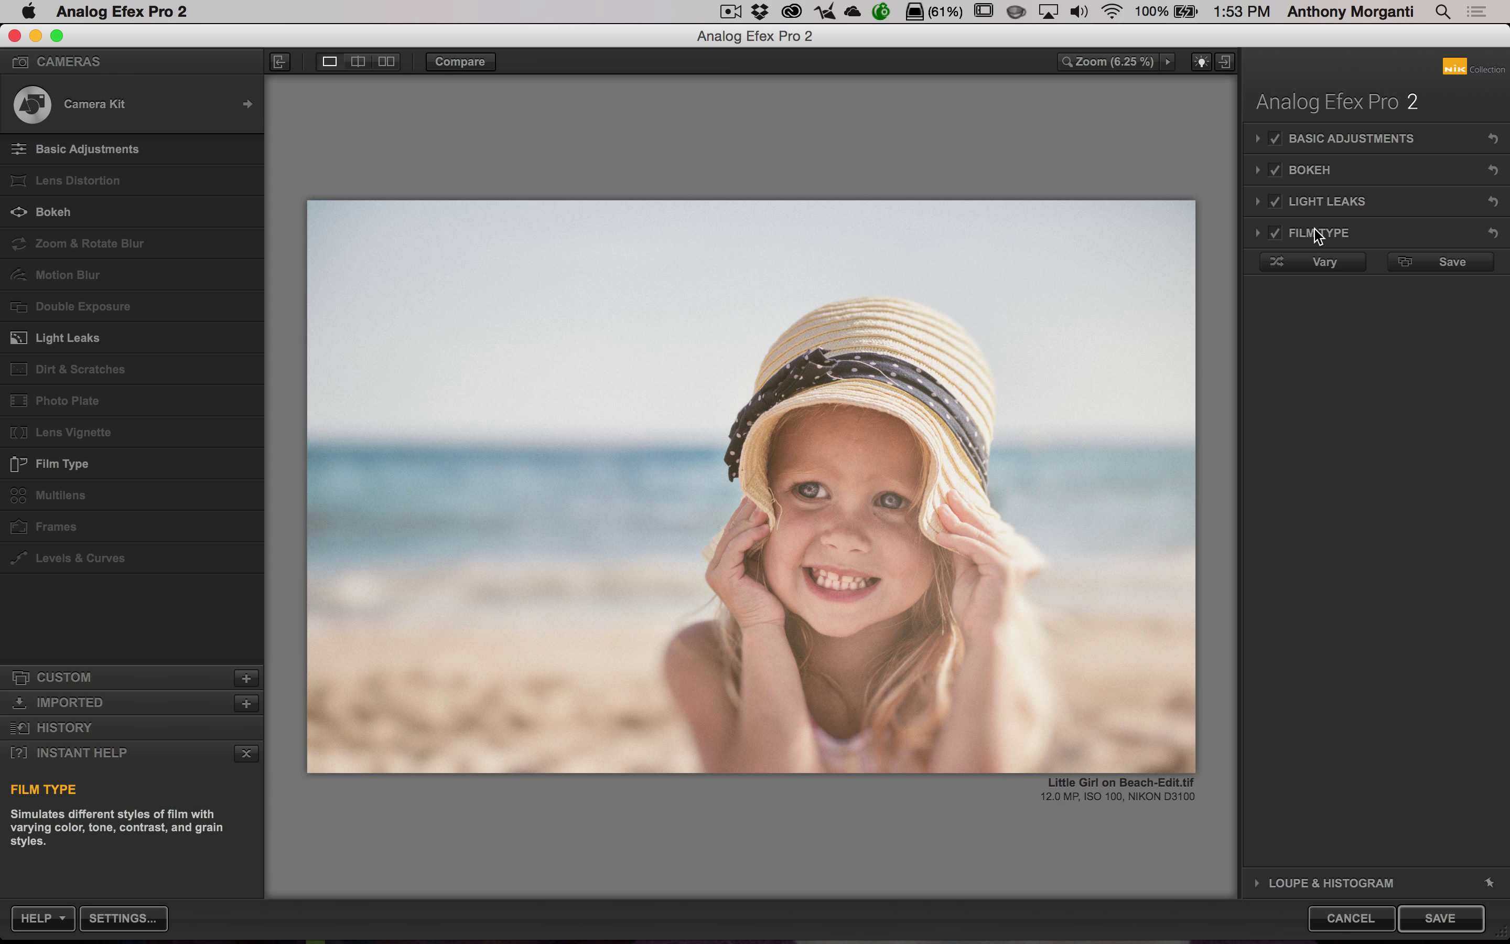
Step: Save the current filter combination as a custom preset named Test
left_click(1454, 262)
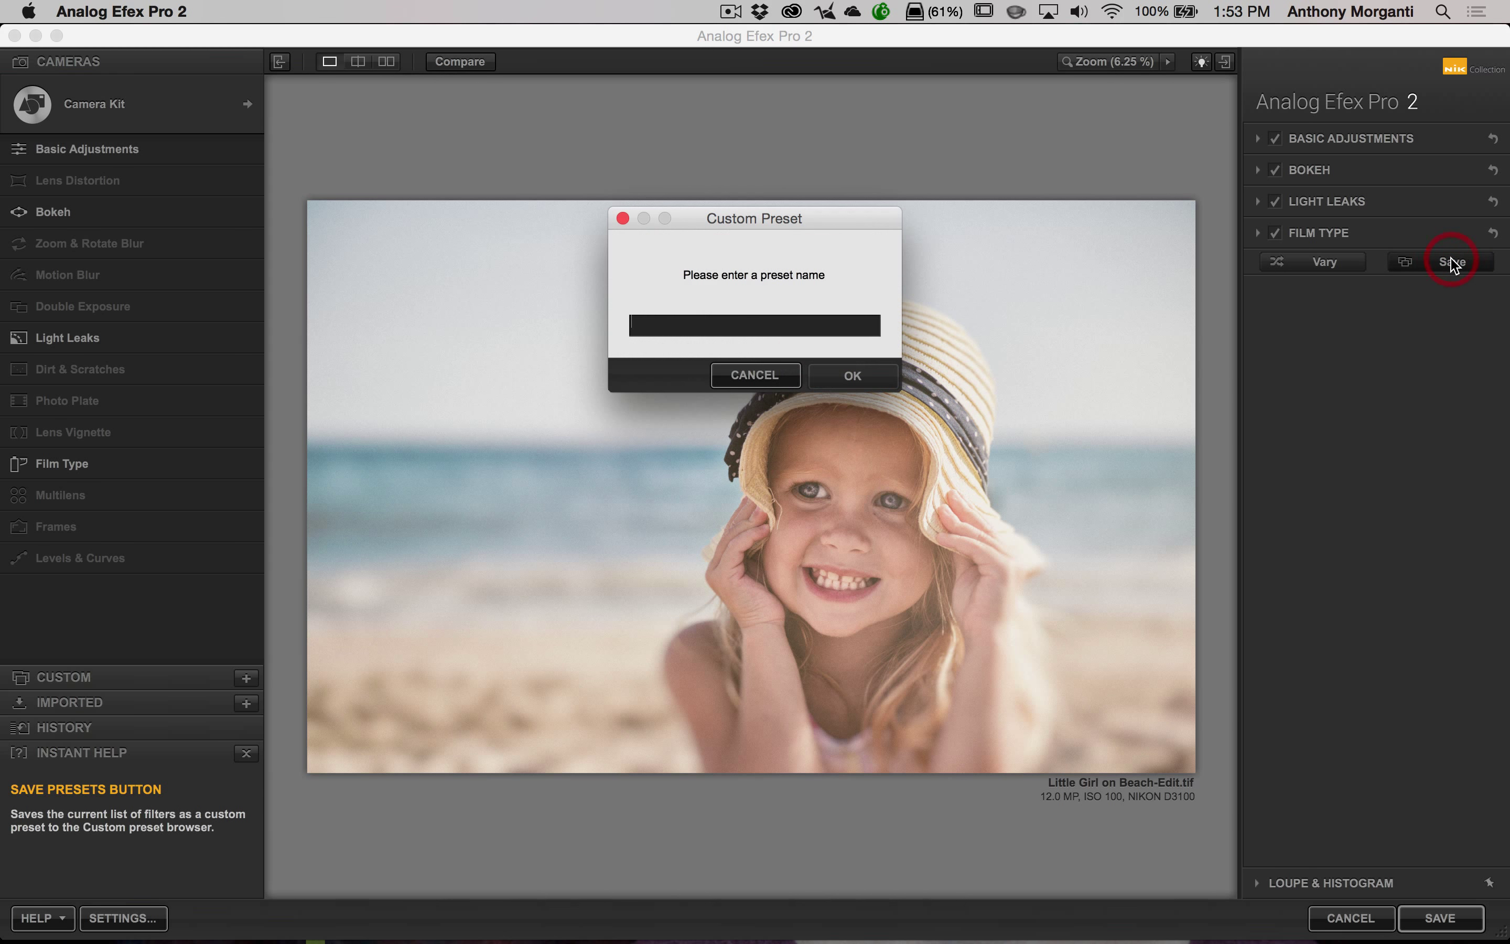
left_click(711, 327)
type("Test")
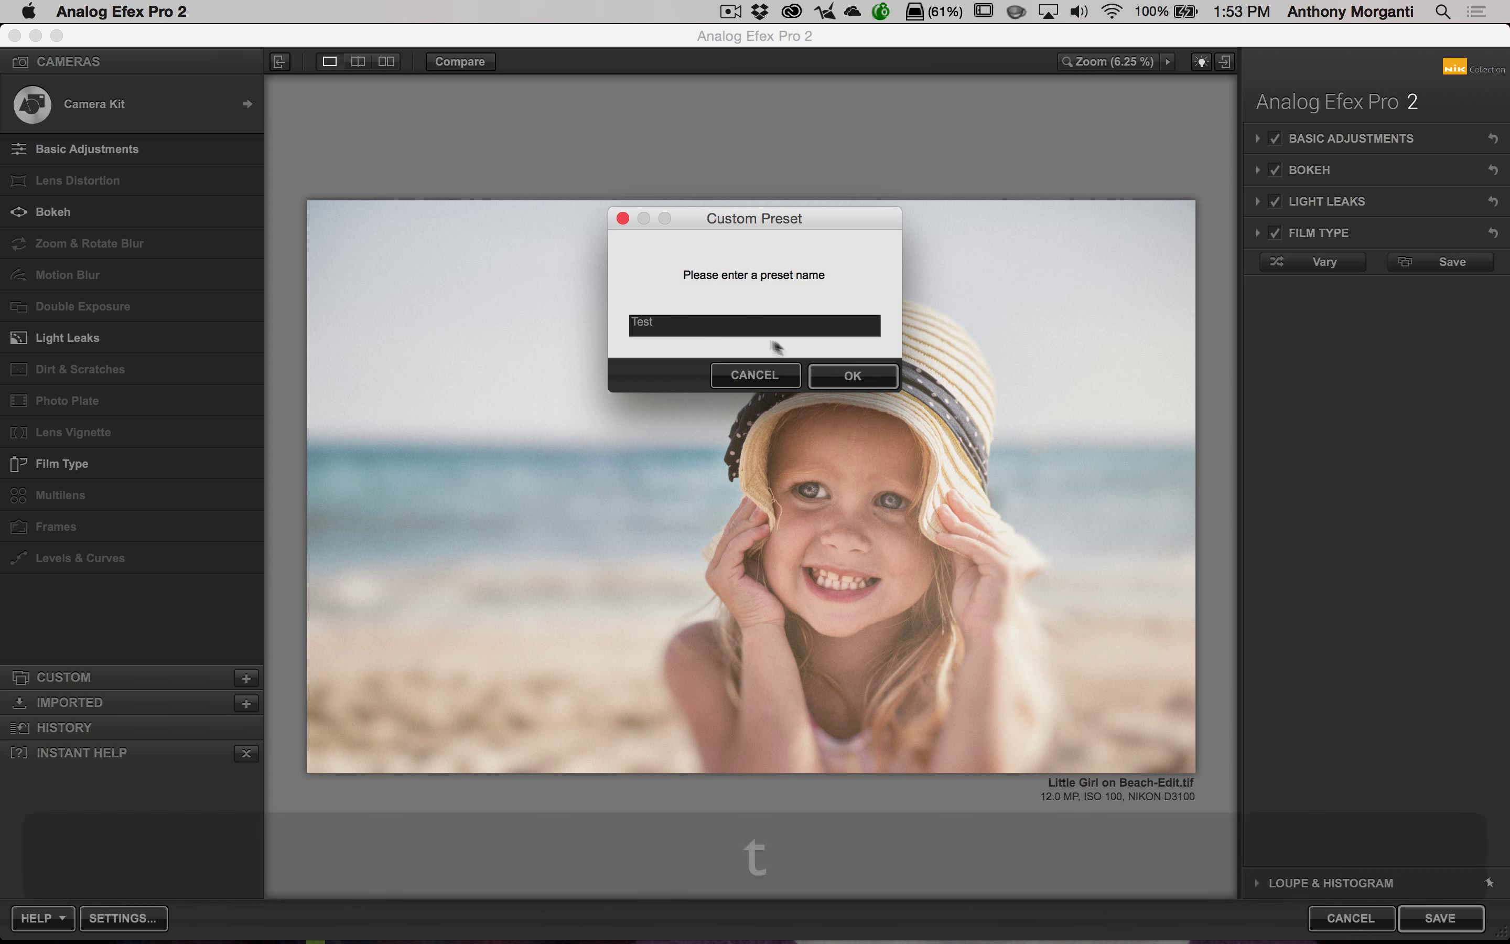
left_click(841, 379)
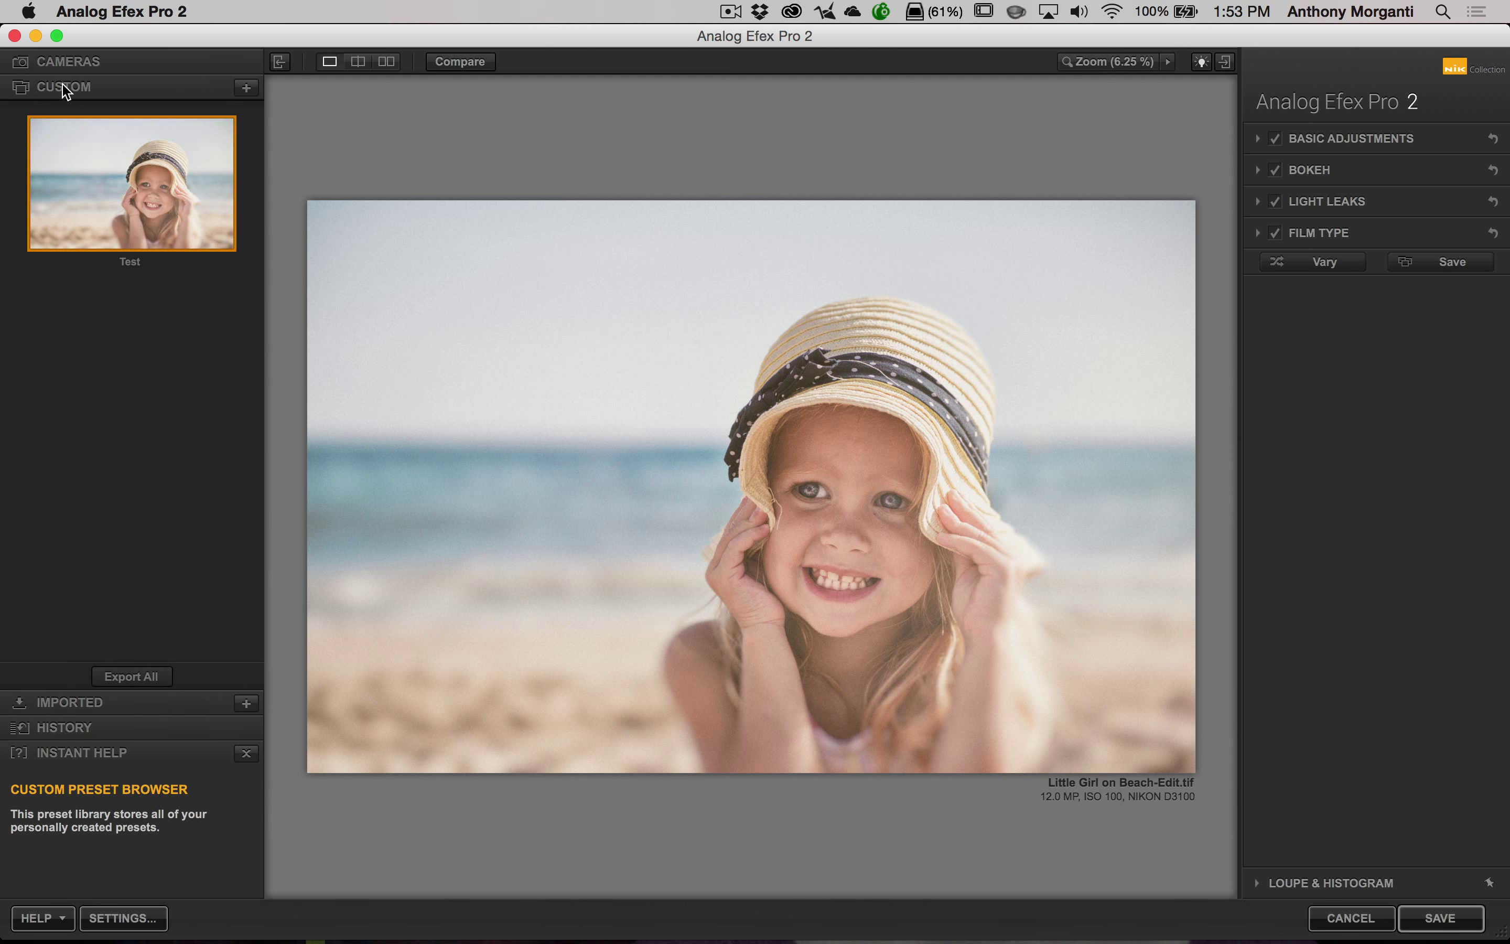
Step: Open the export dialog for the Test custom preset and cancel it without saving a preset file
mouse_move(169, 187)
mouse_move(176, 156)
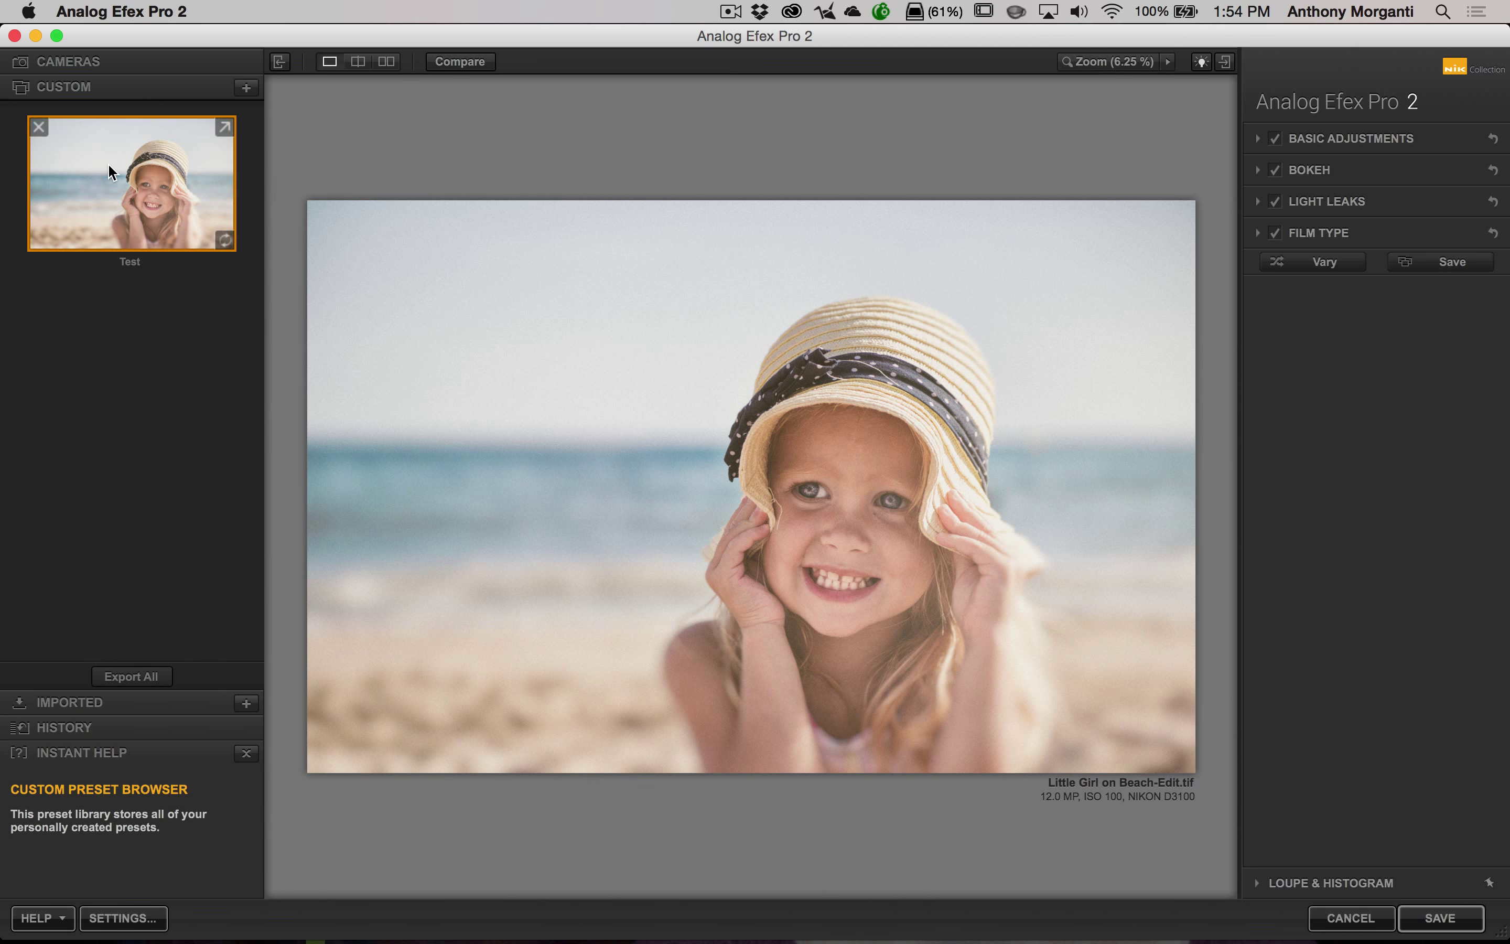
left_click(226, 129)
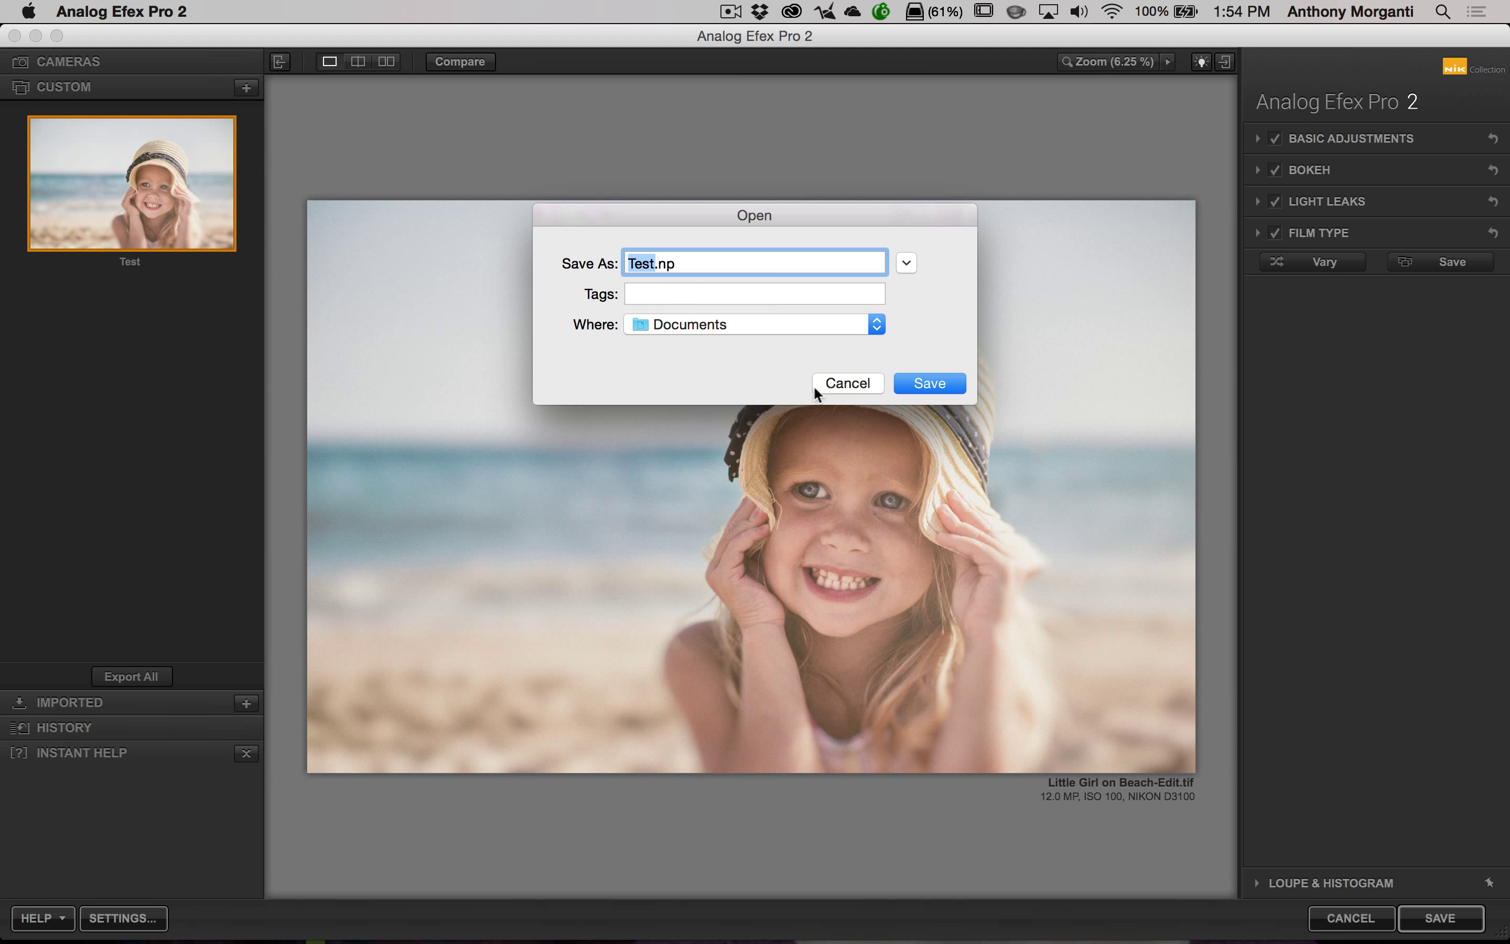
left_click(847, 384)
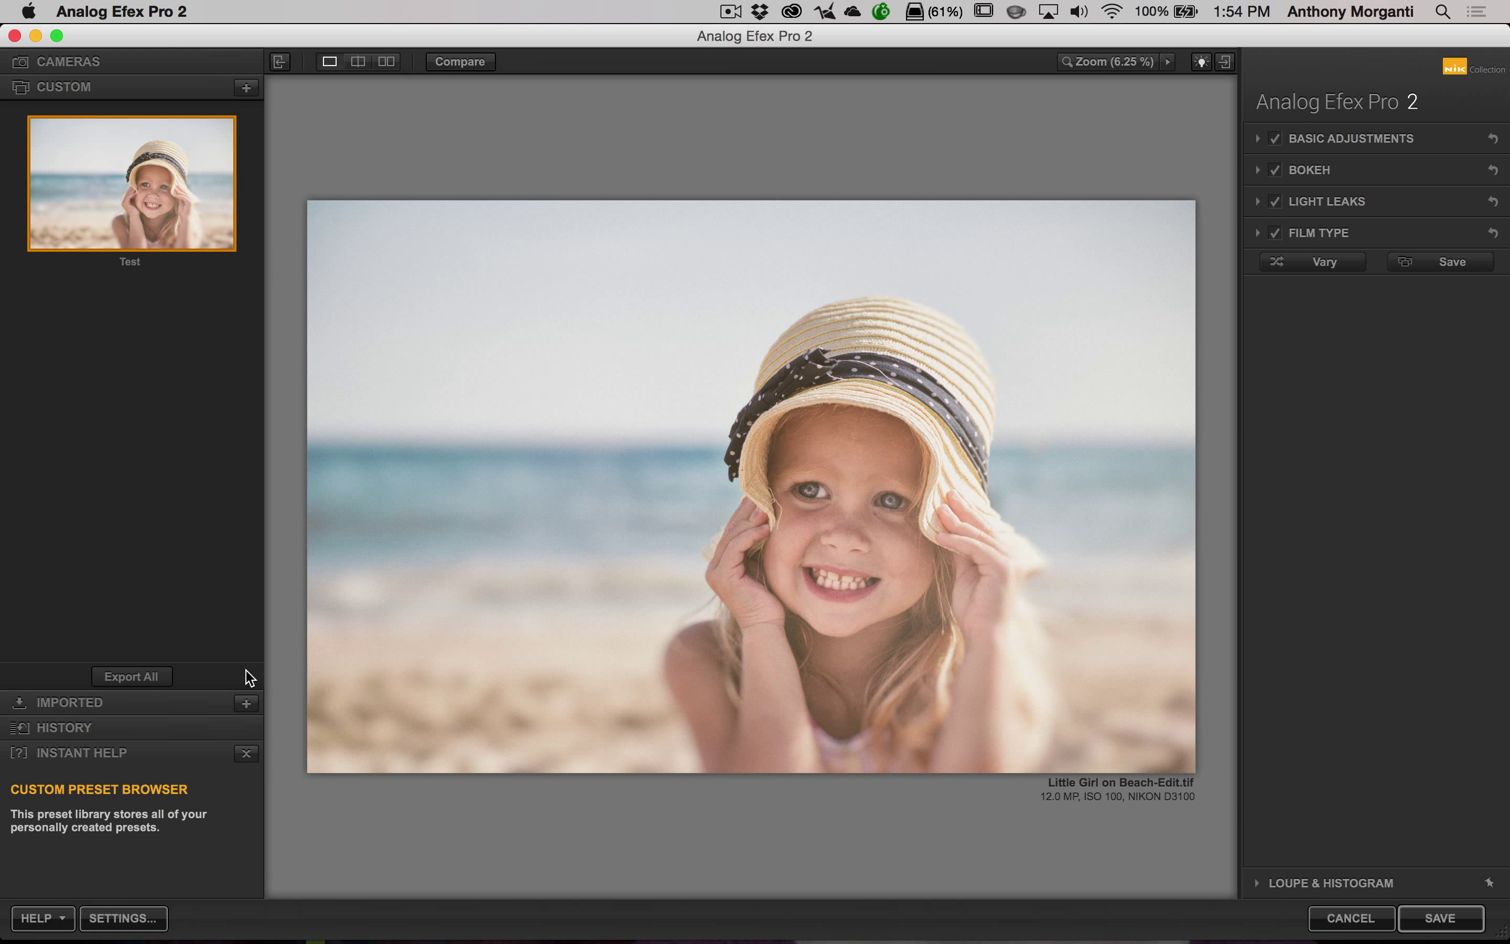
Step: Revert the edit to the Control Point 1 Move state in the history
left_click(68, 728)
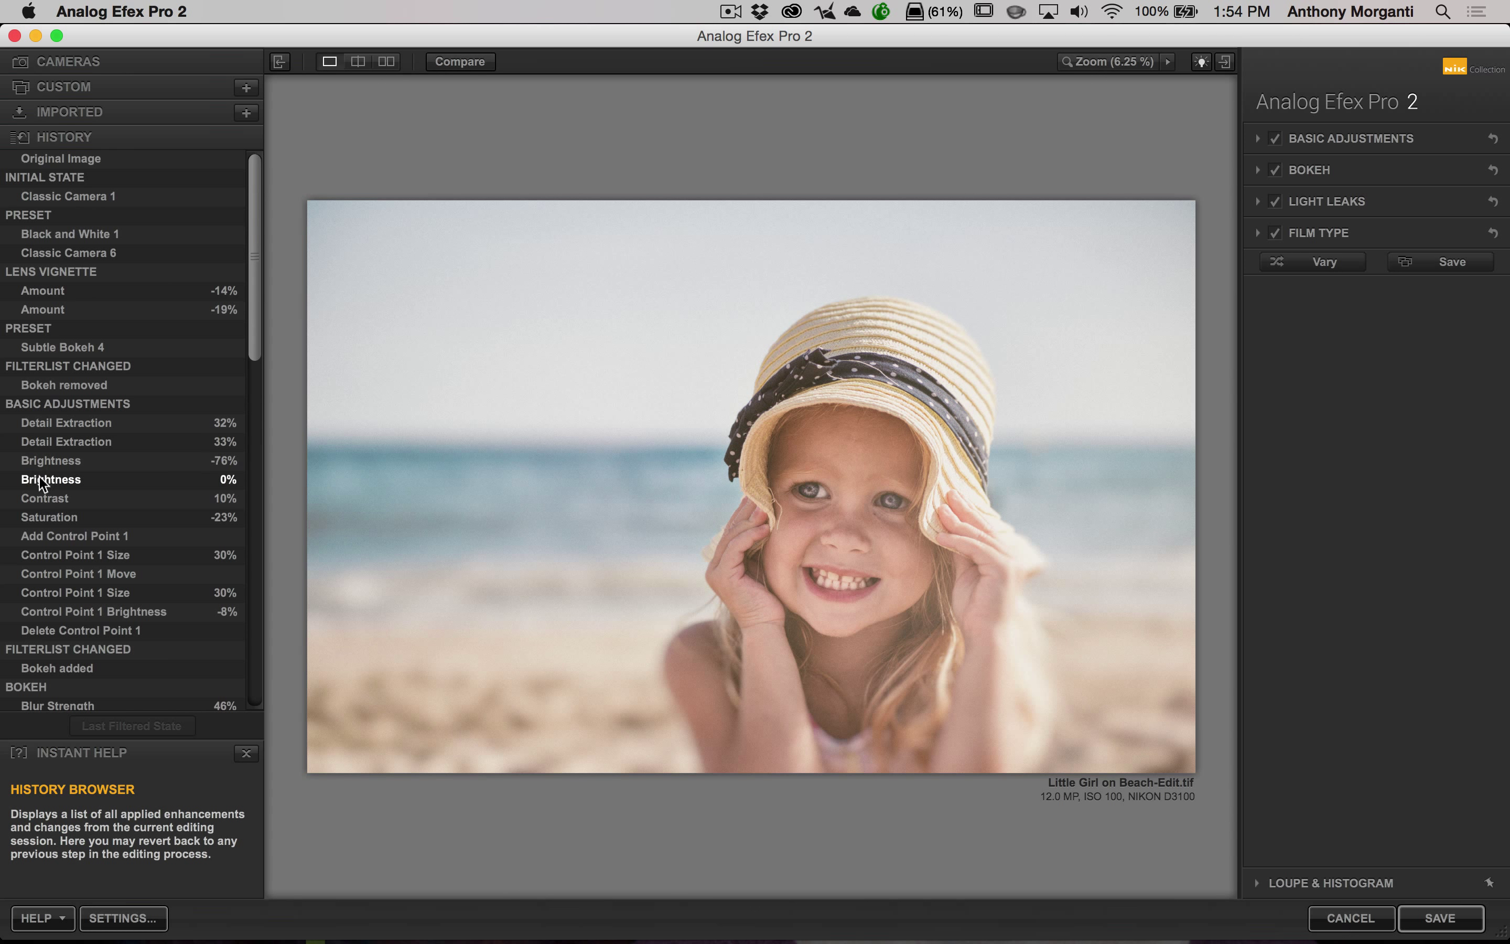
left_click(49, 574)
left_click(49, 575)
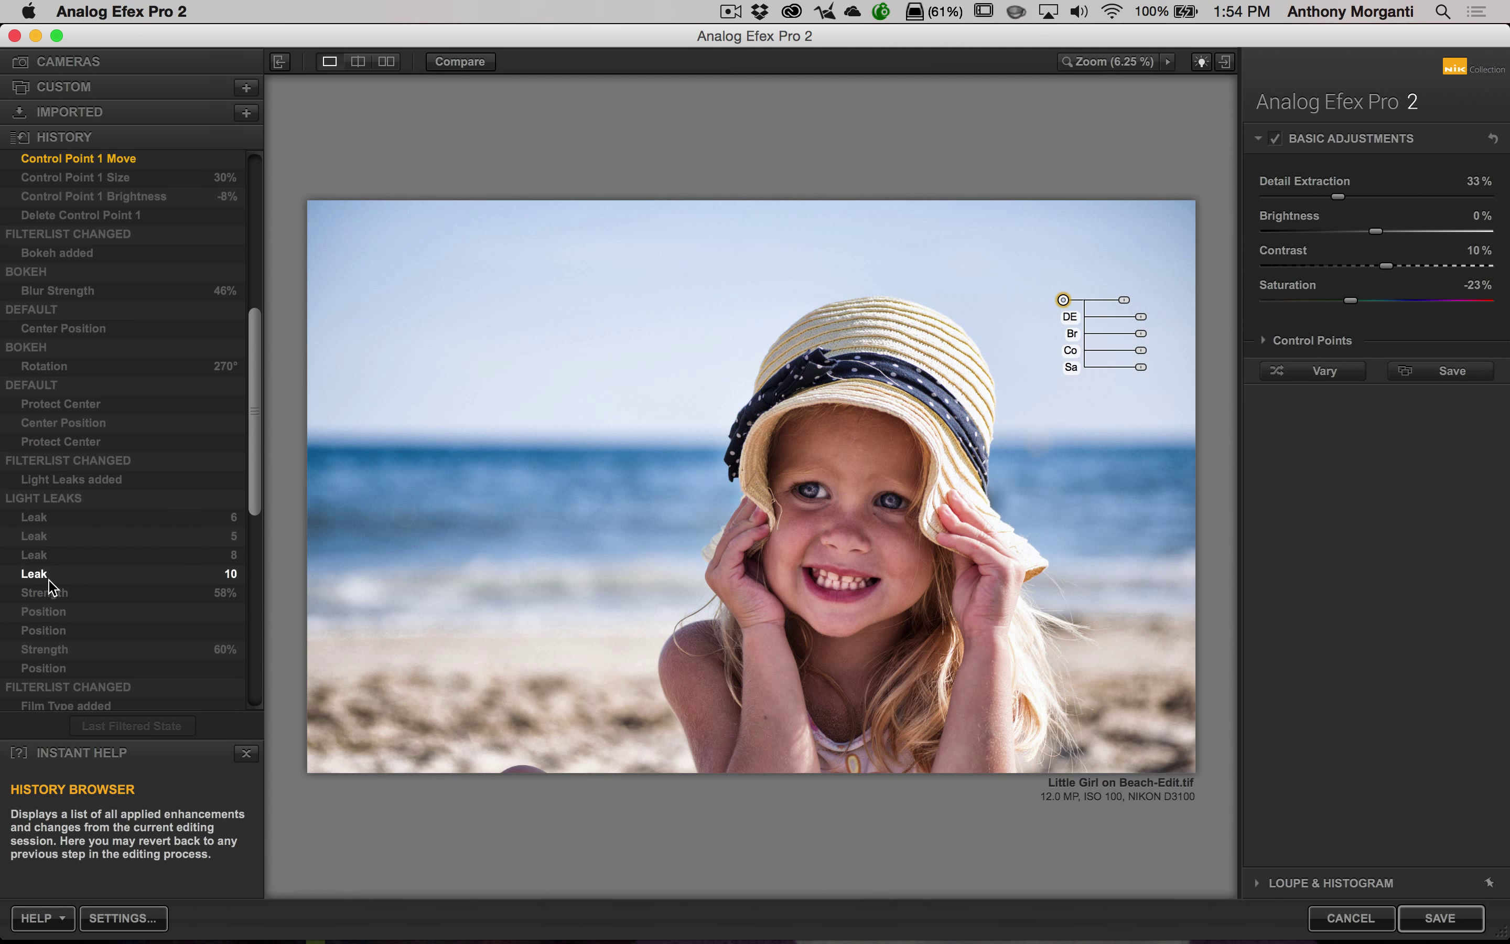
scroll(111, 168, "up", 10)
scroll(112, 178, "up", 3)
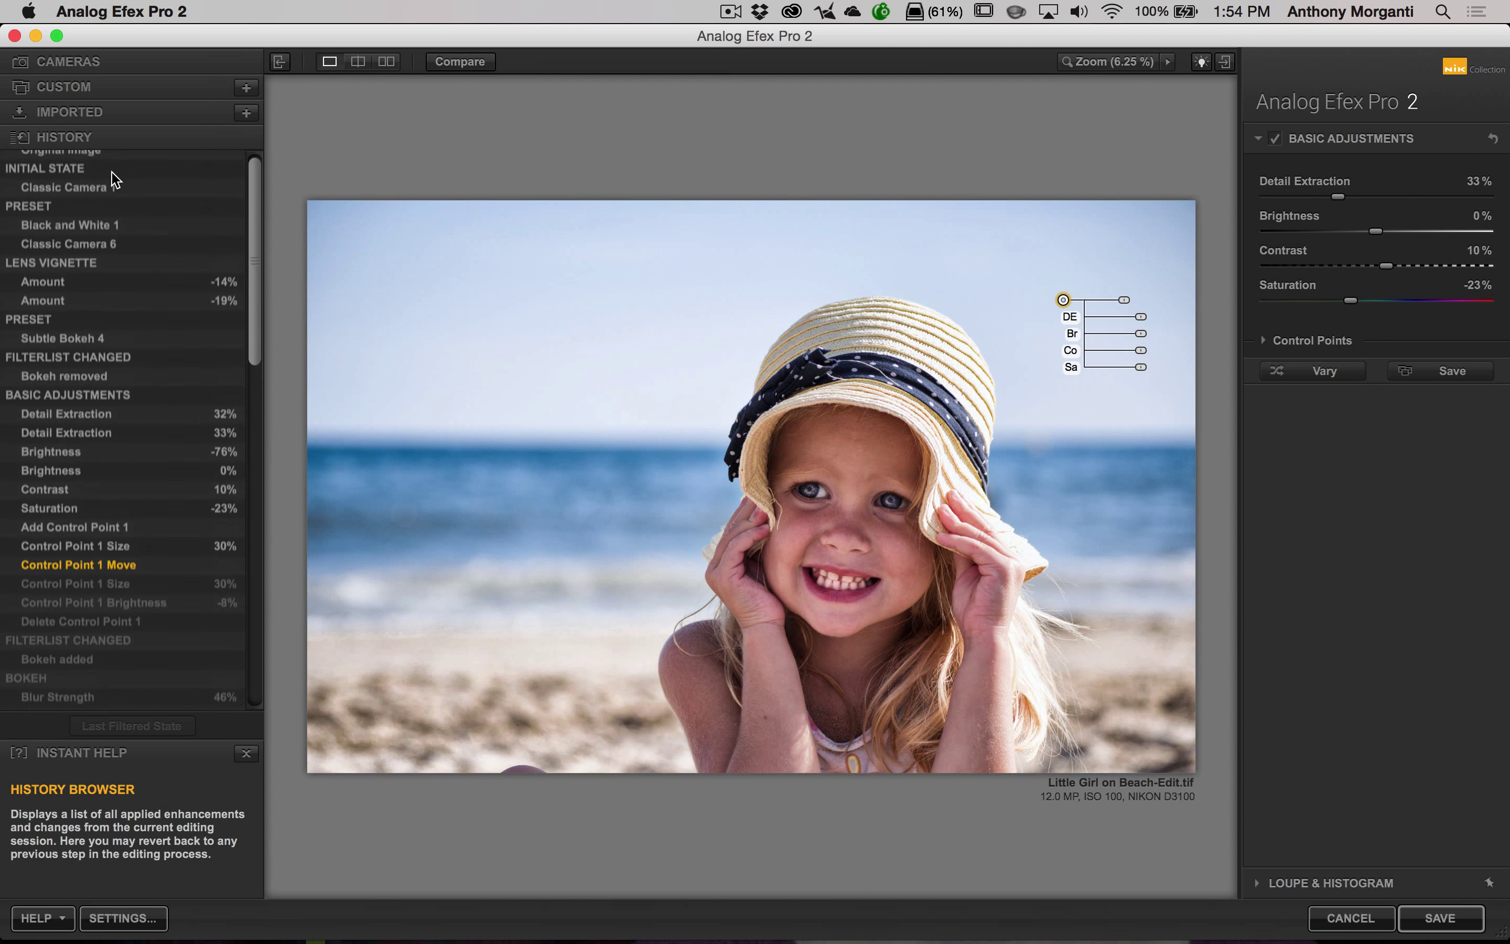
Step: Restore the latest history state, Groups 1 Saturation -11%, and return to the Camera Kit filter list
scroll(111, 325, "down", 15)
scroll(94, 549, "down", 10)
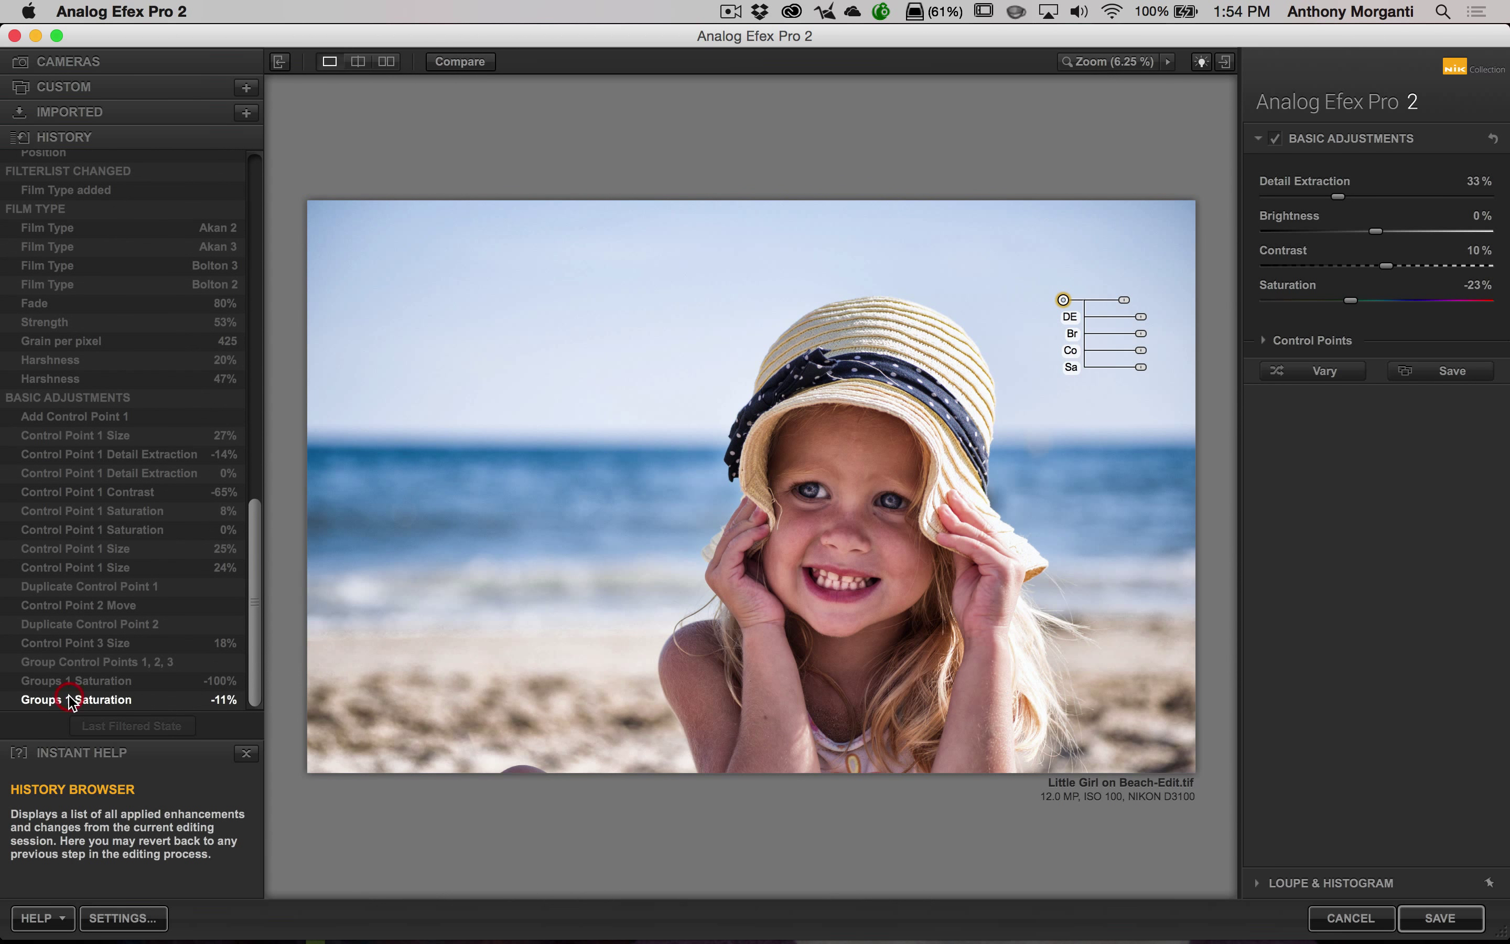
scroll(69, 701, "up", 15)
left_click(68, 700)
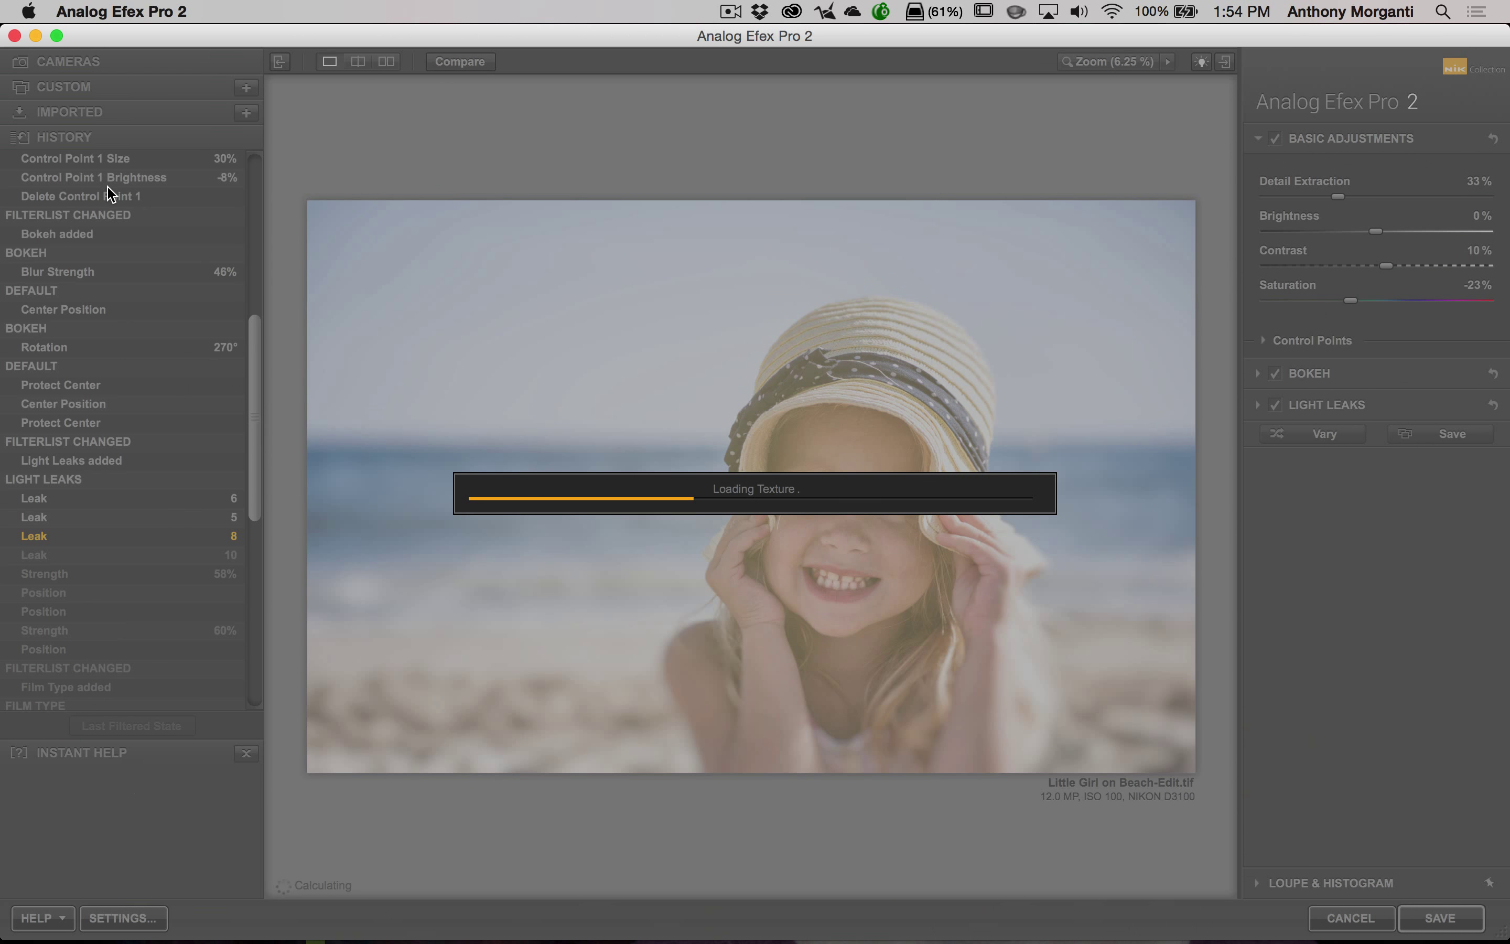
left_click(132, 726)
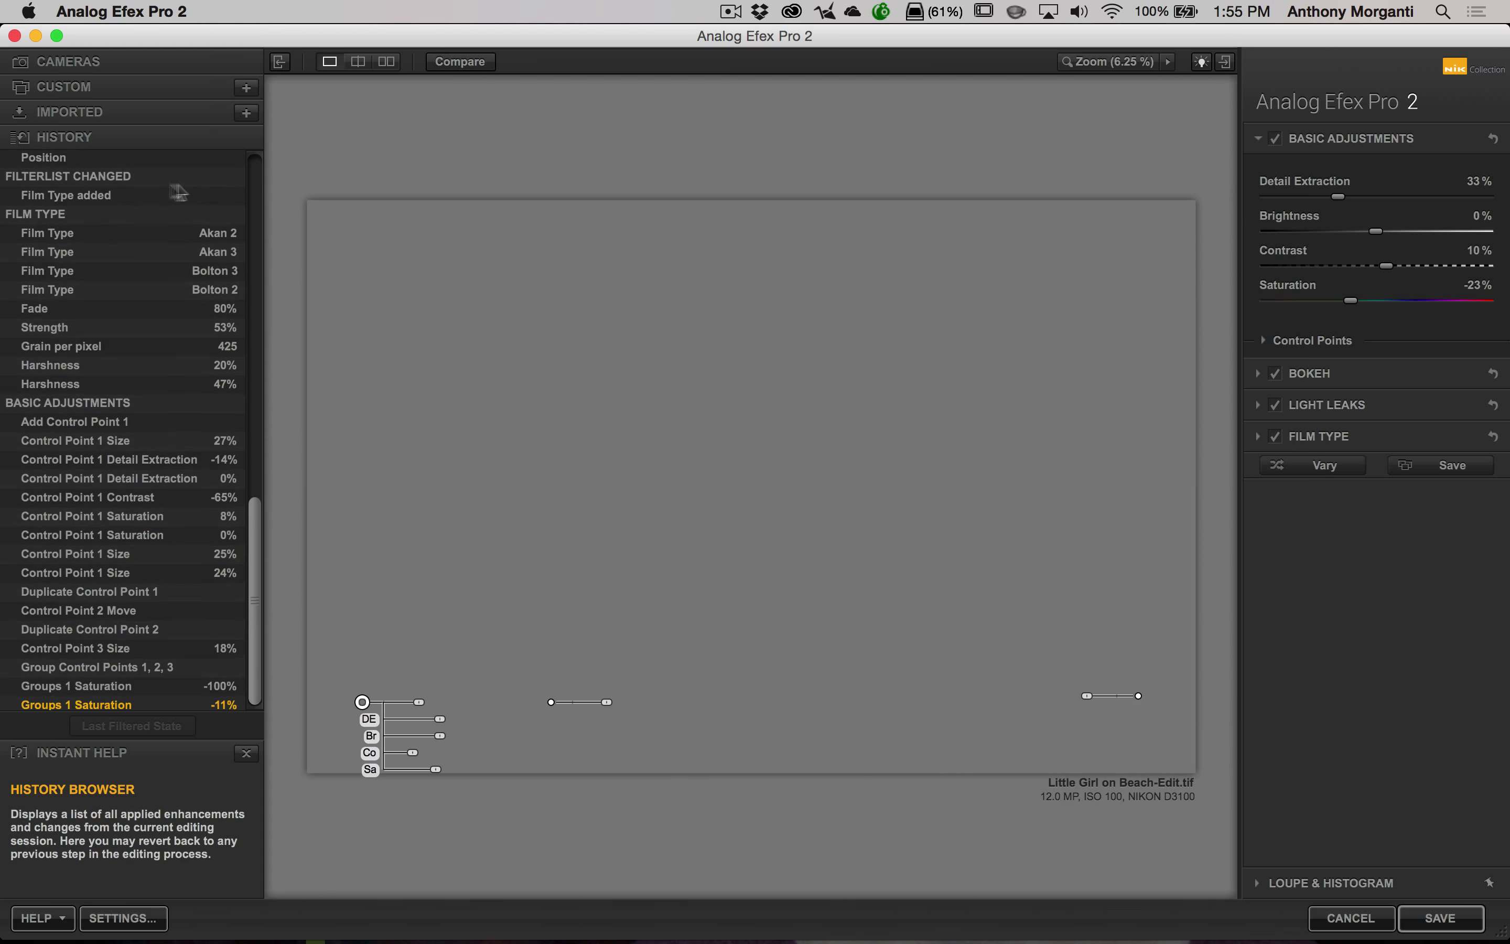
scroll(72, 374, "up", 10)
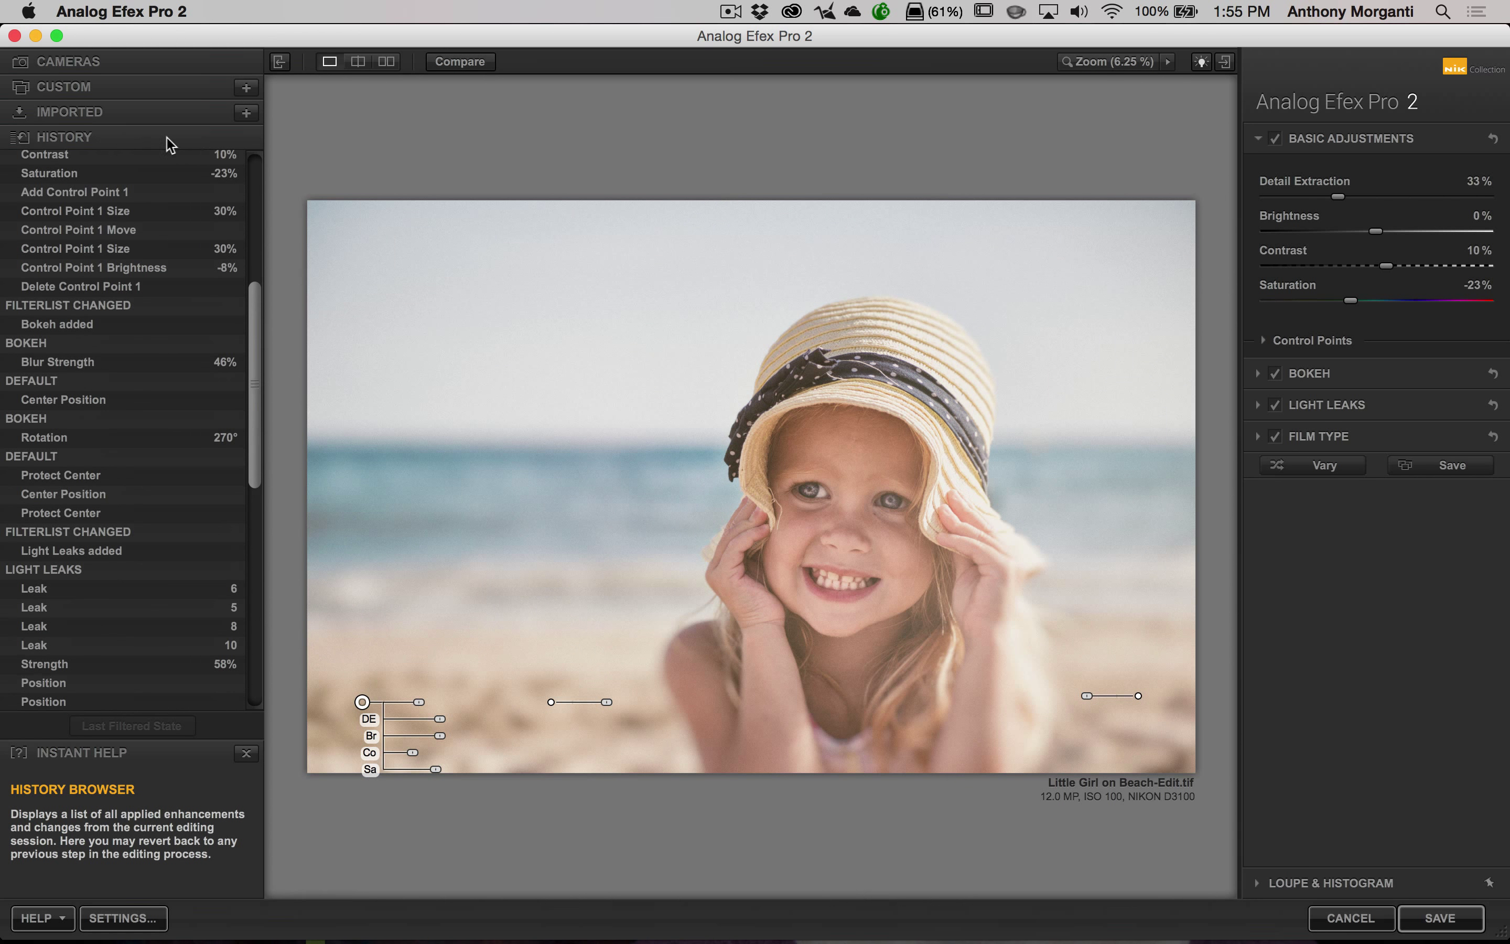
left_click(148, 63)
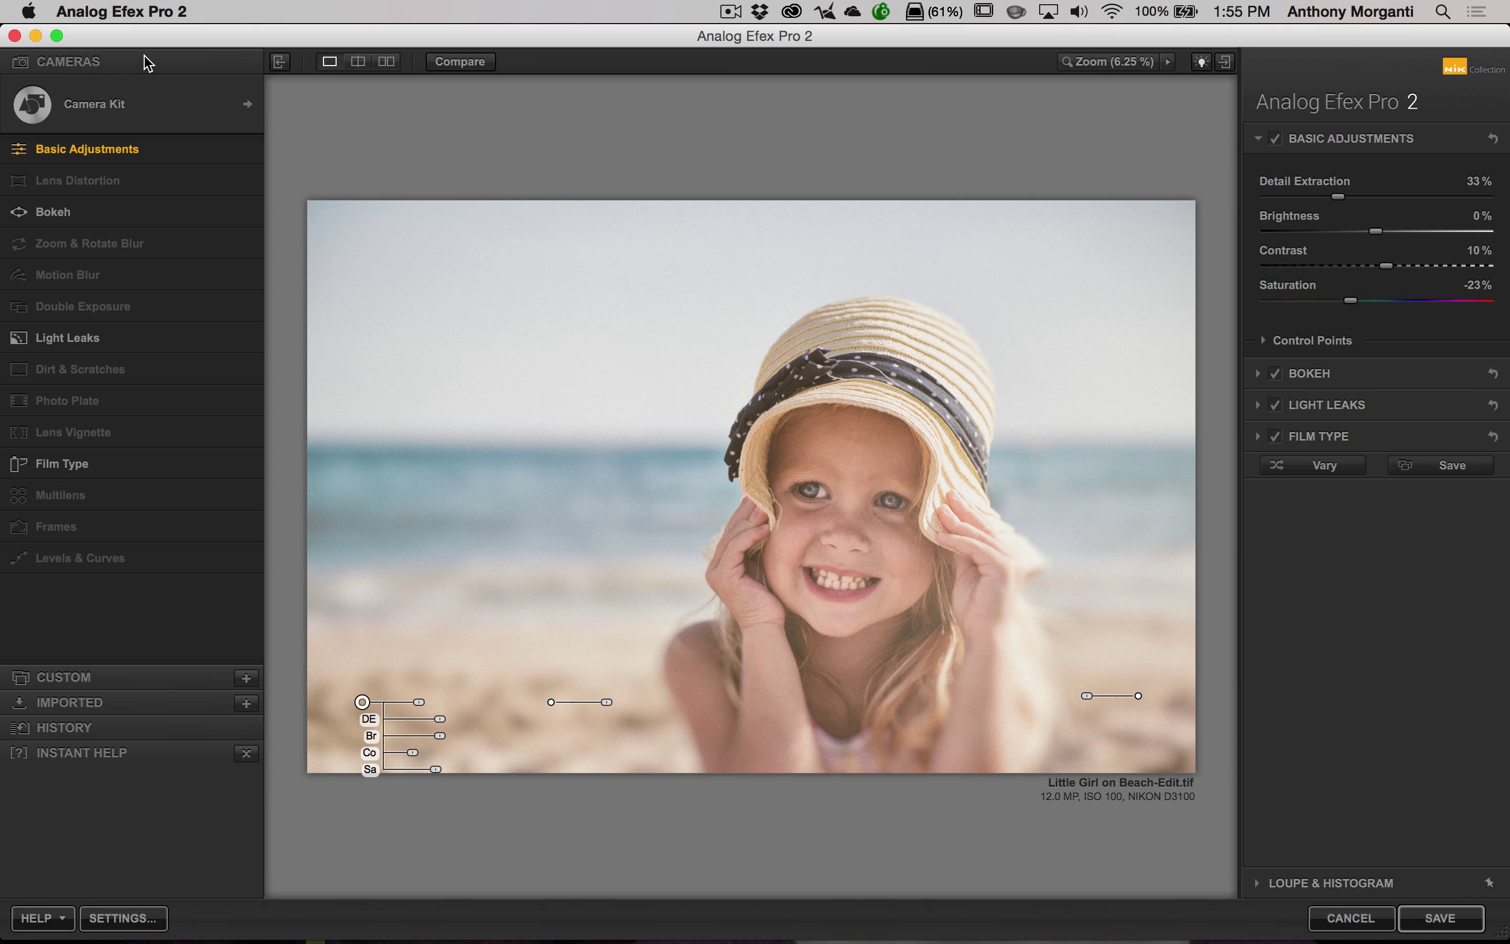
Step: Inspect the girl's face in the Loupe, and switch to the Histogram to examine the photo's tonal distribution
left_click(1260, 886)
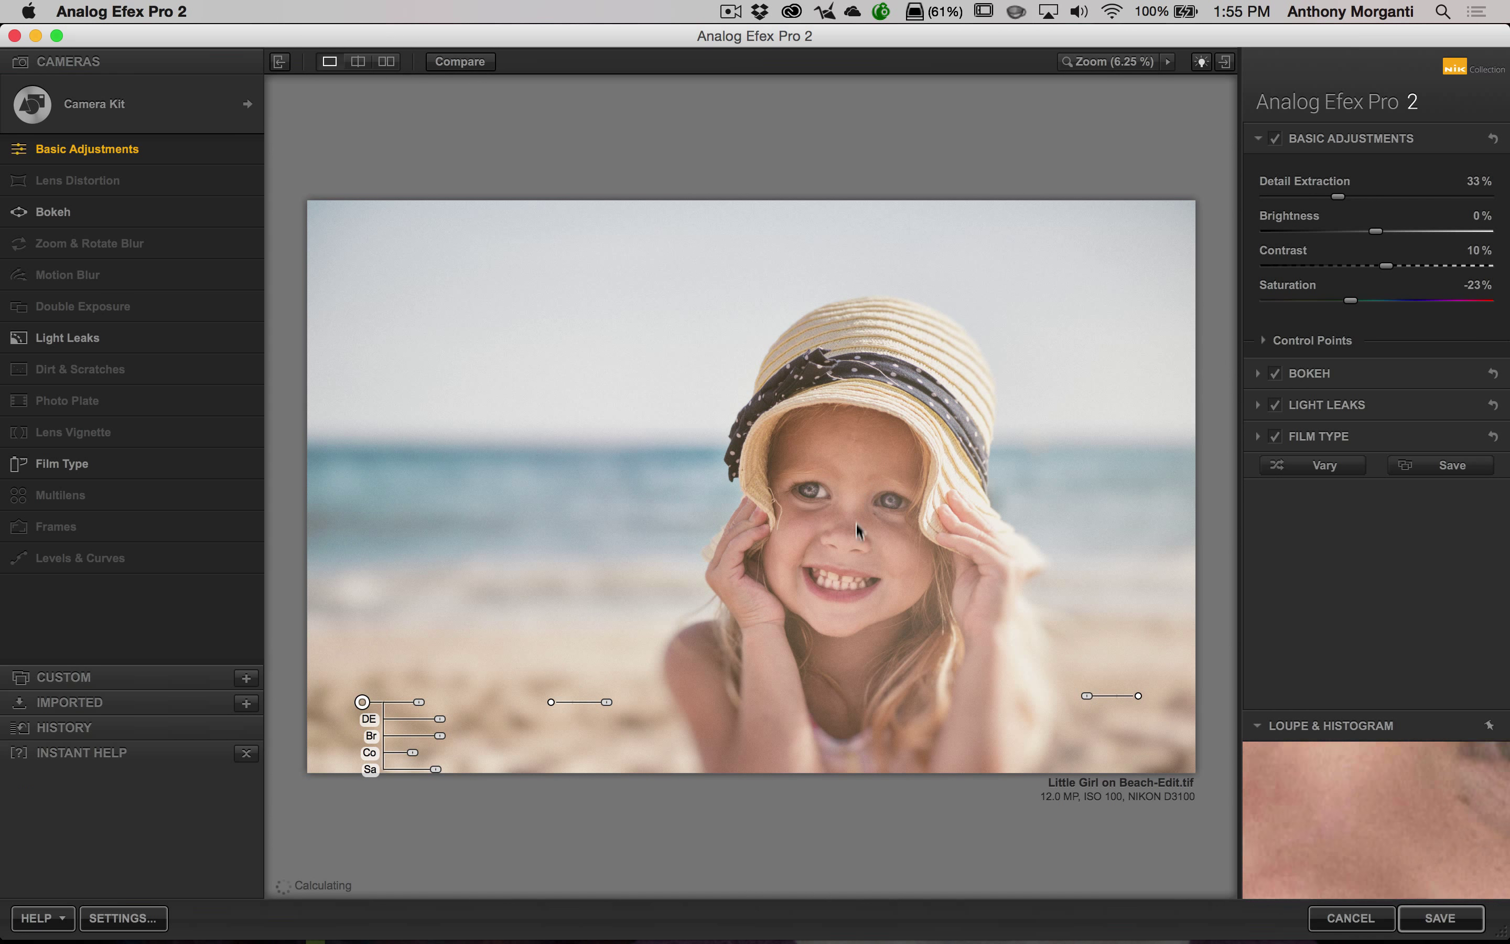
left_click(876, 561)
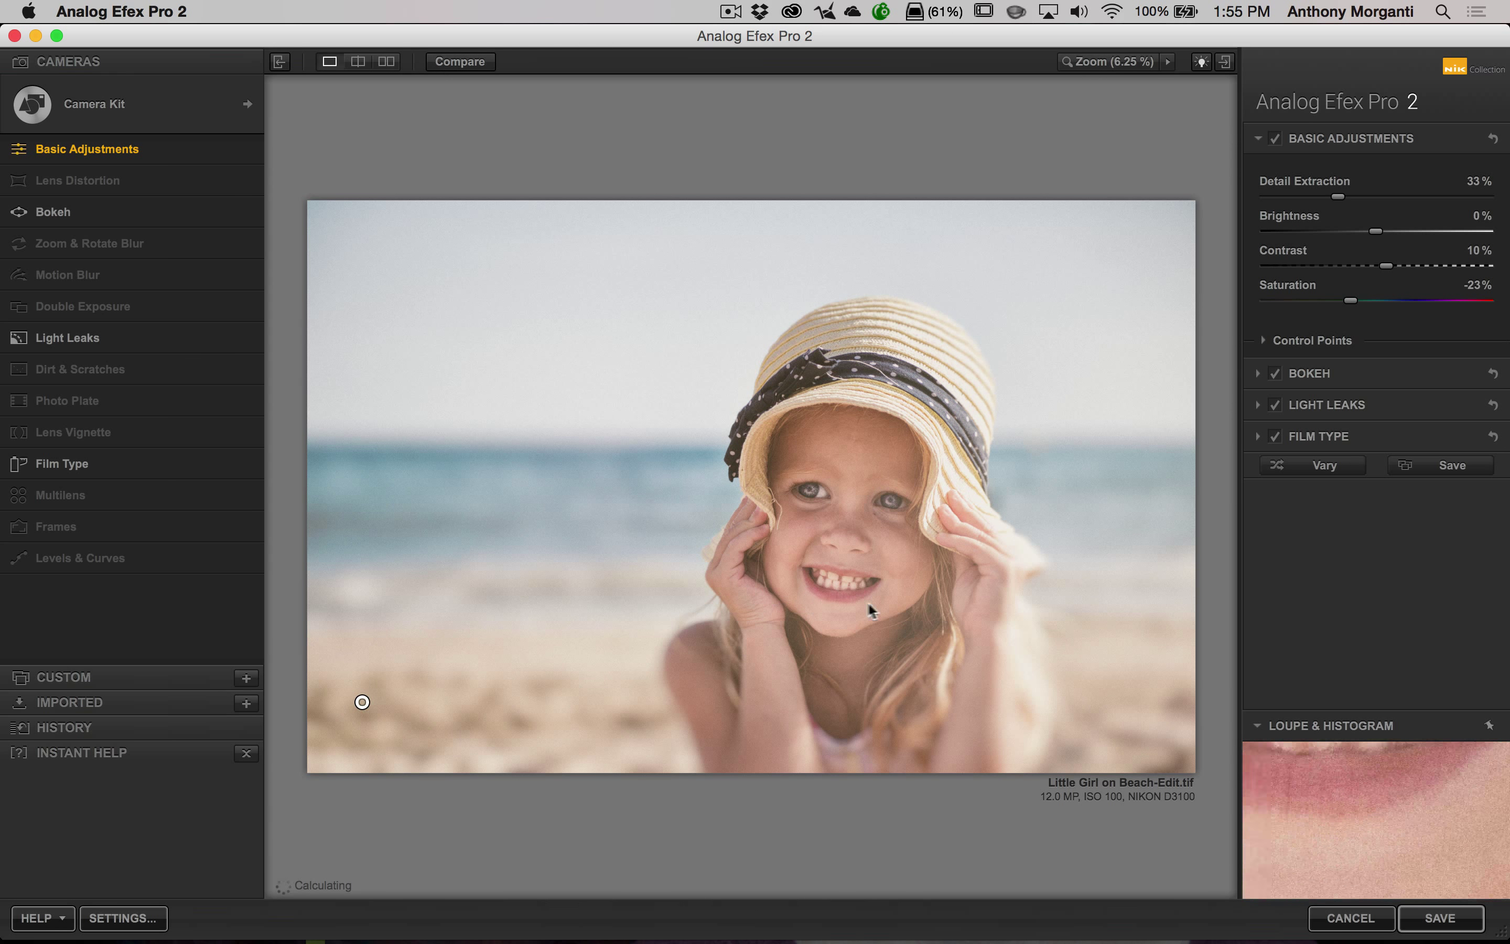
mouse_move(1424, 832)
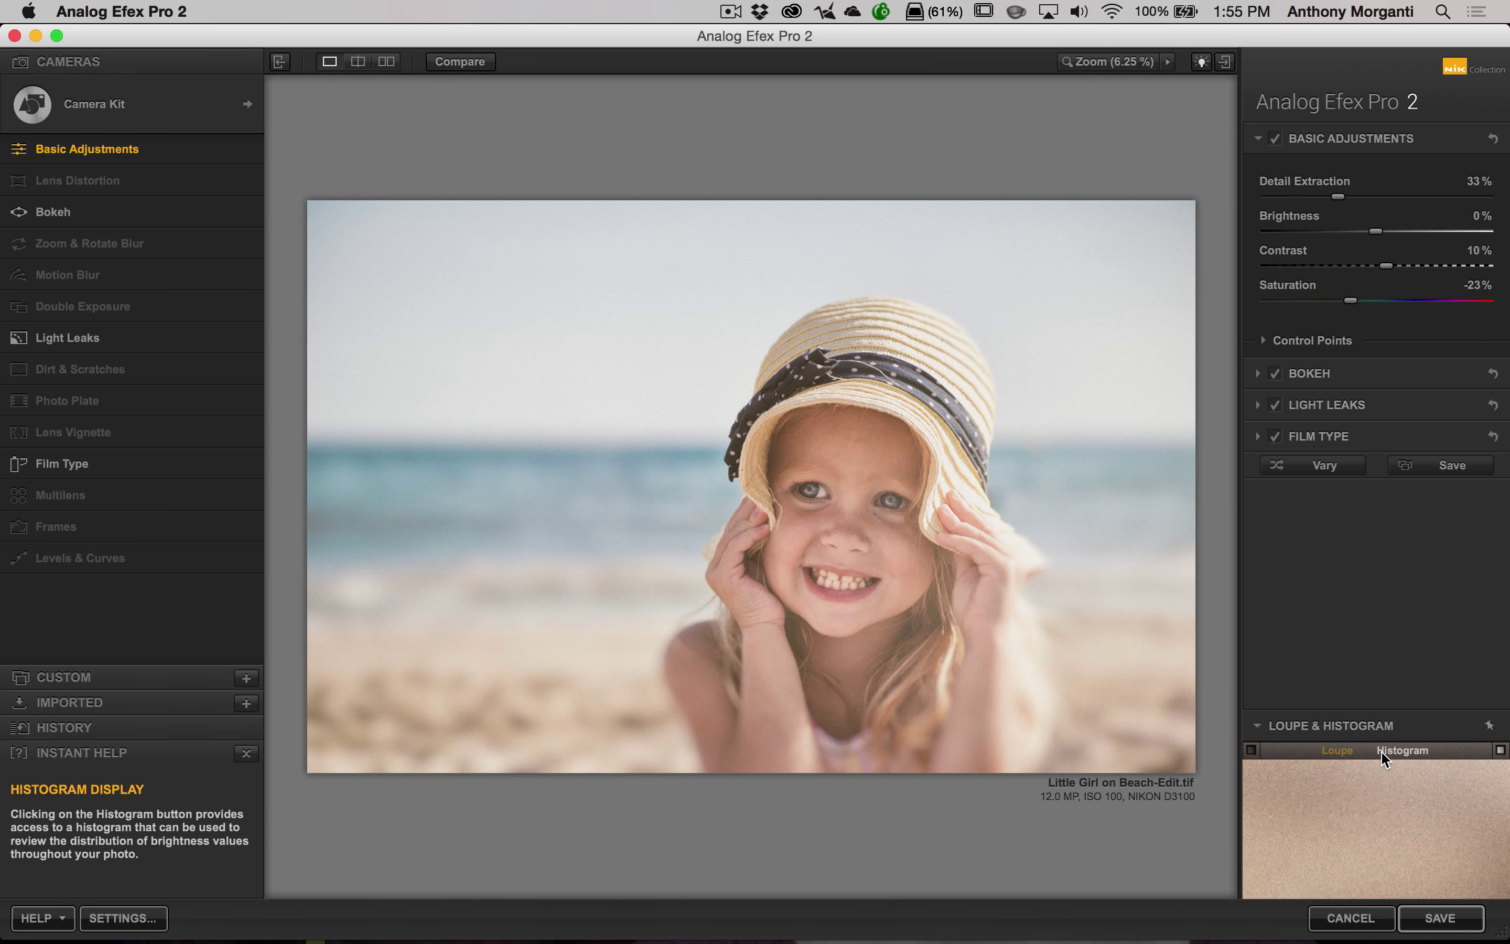
left_click(1404, 750)
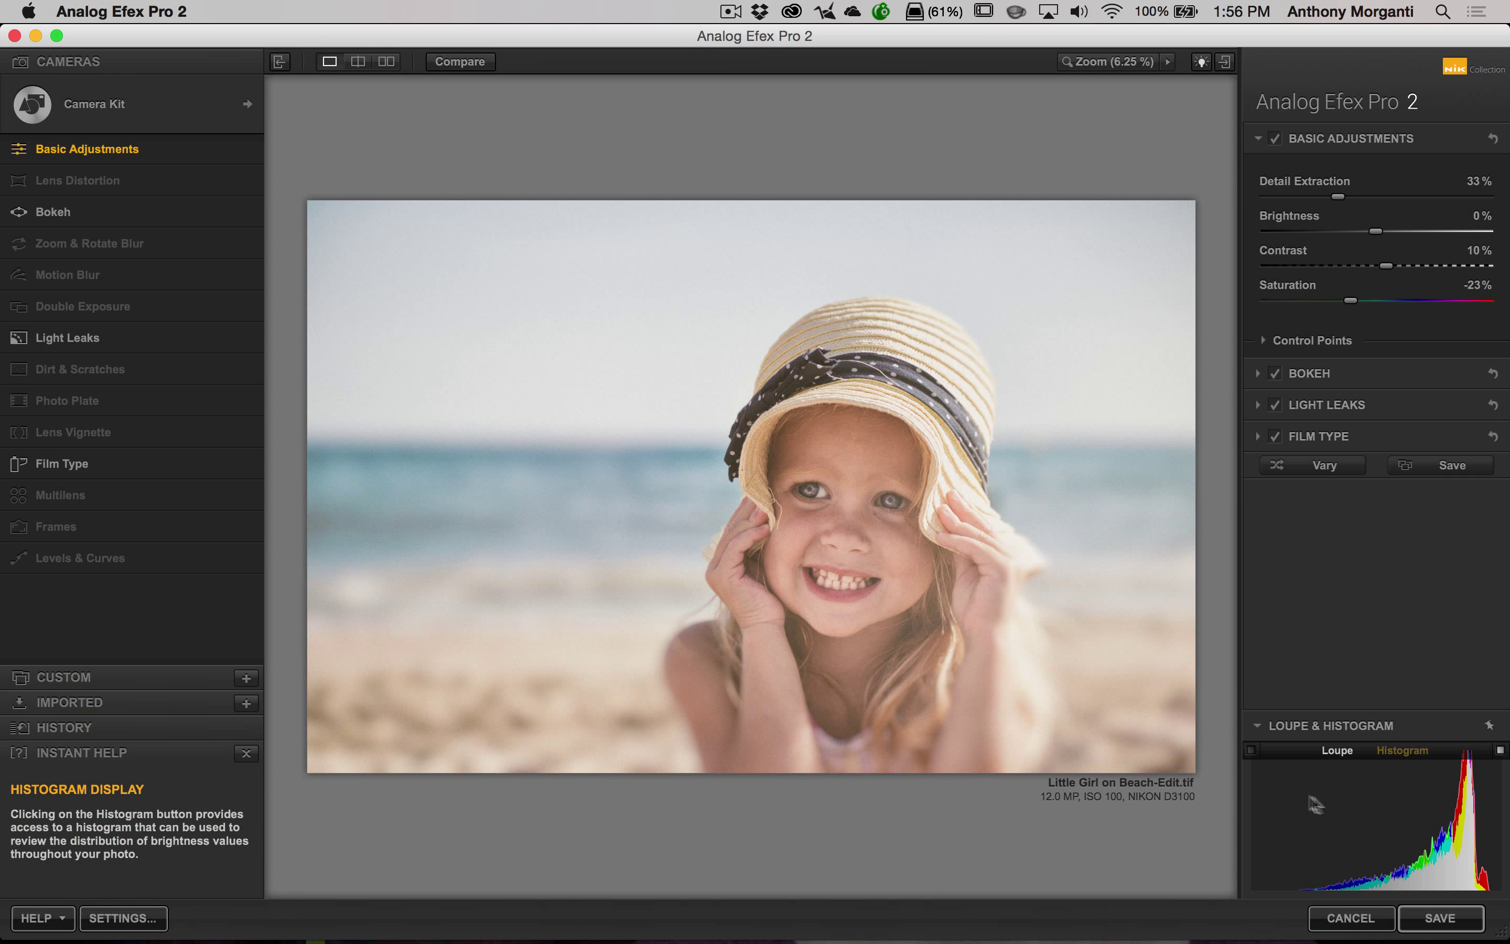
Step: Collapse the Loupe & Histogram and save the filtered image
left_click(1257, 727)
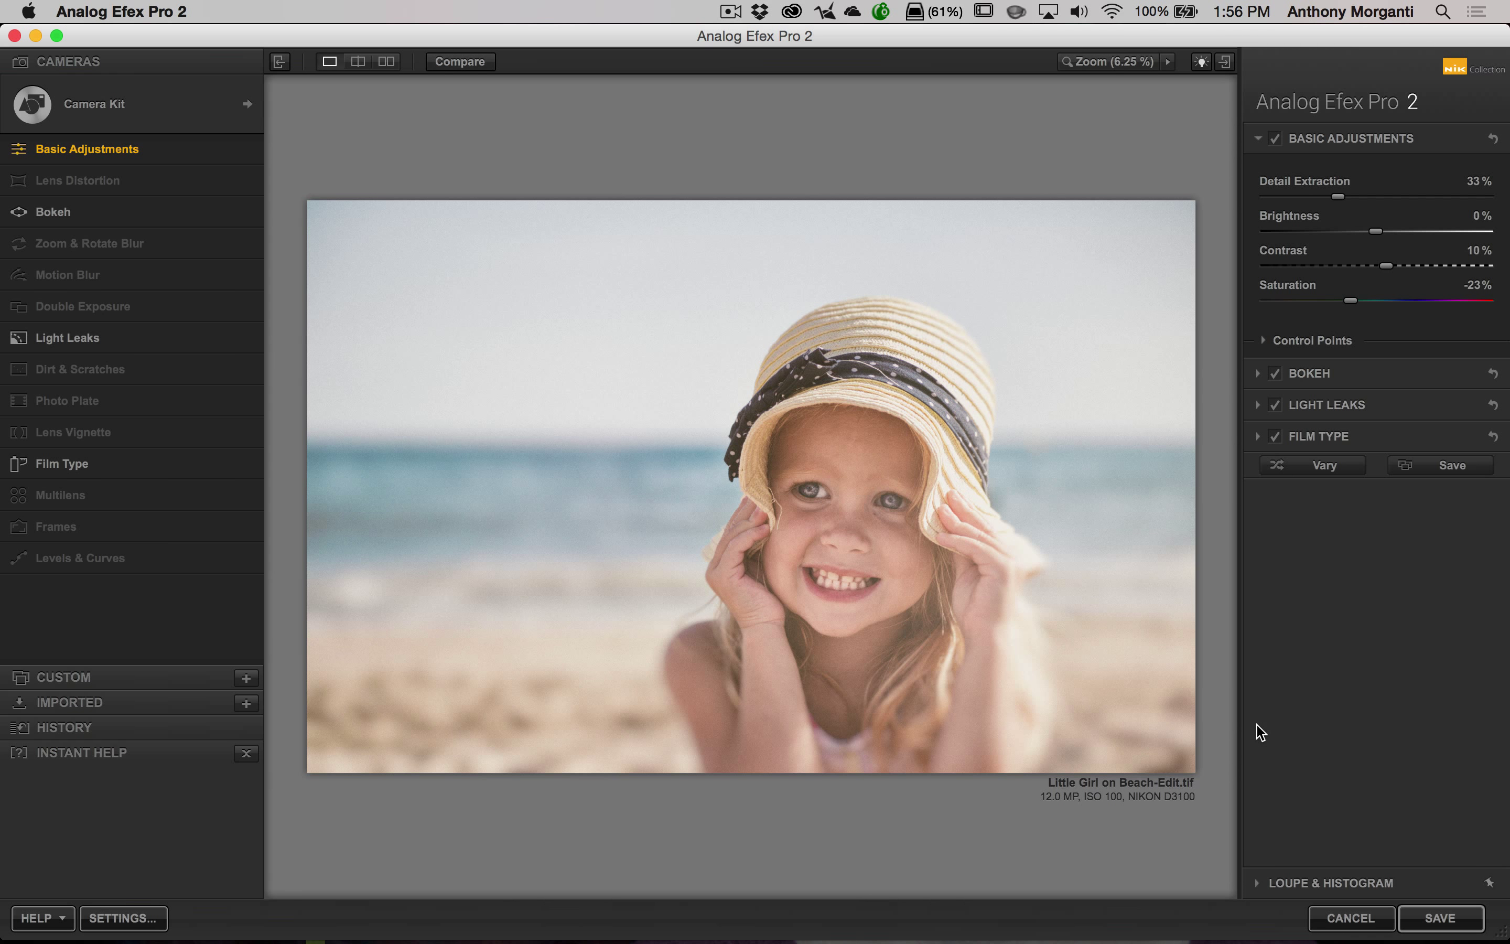
left_click(1447, 920)
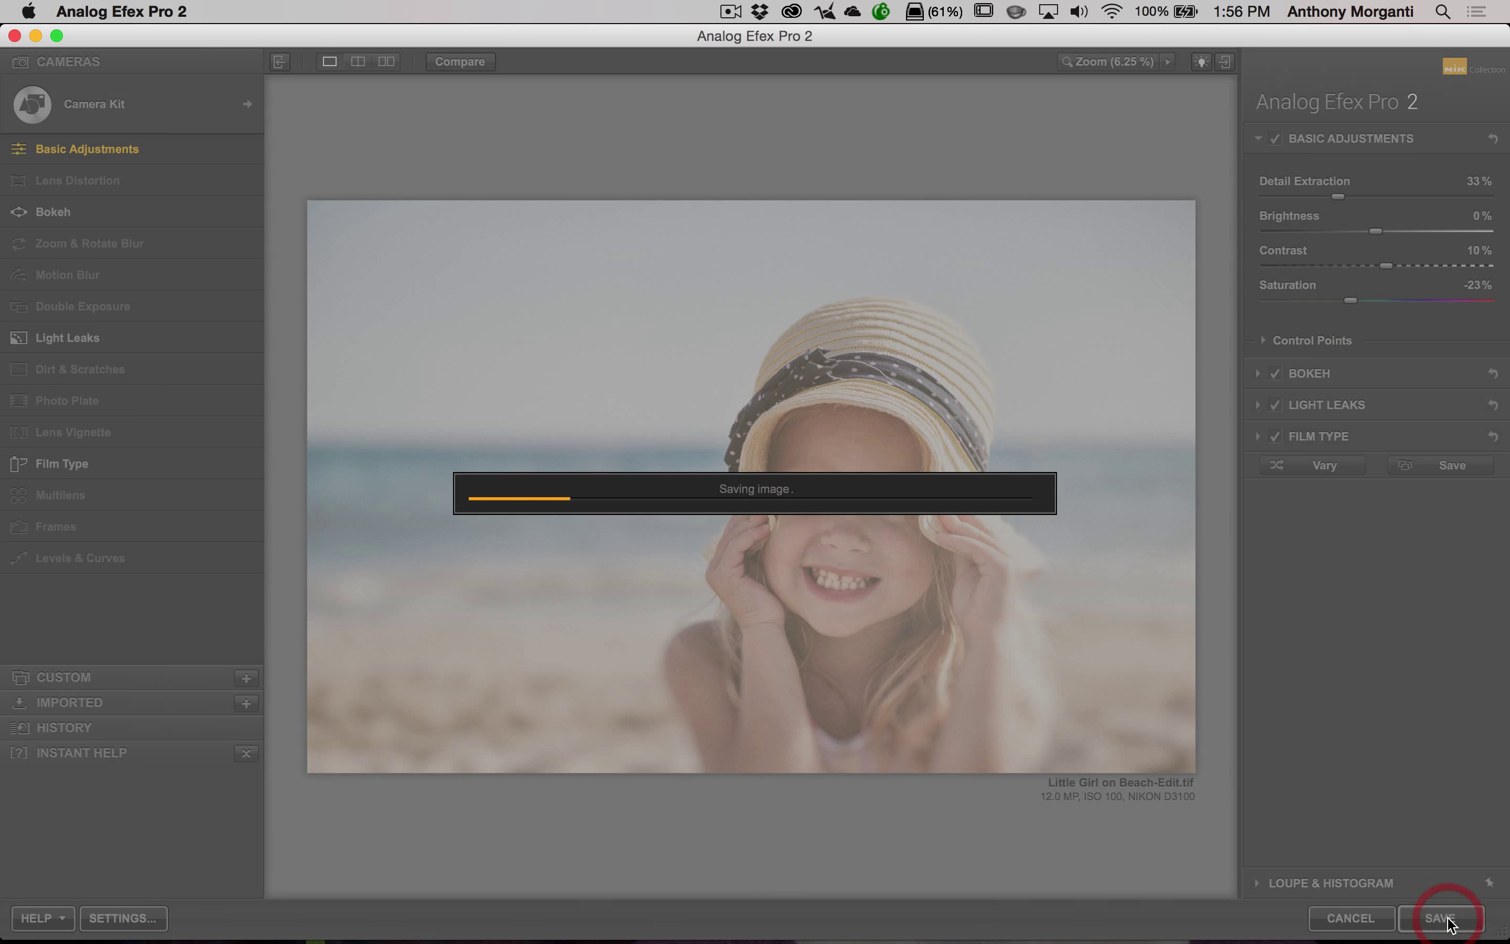